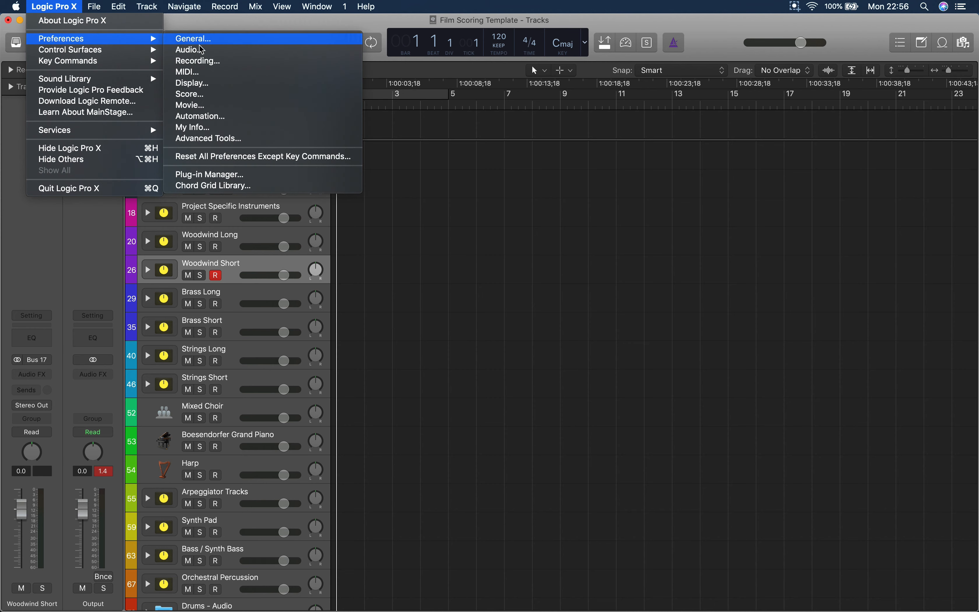
Step: Examine the I/O buffer size choices in the audio device preferences and close them without changing the setting
click(180, 49)
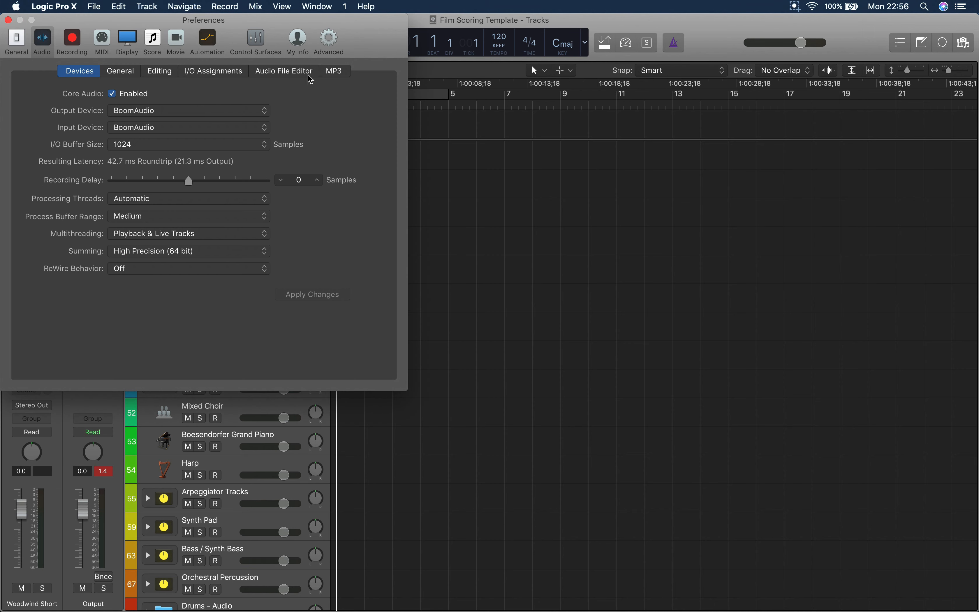
drag(283, 26, 653, 200)
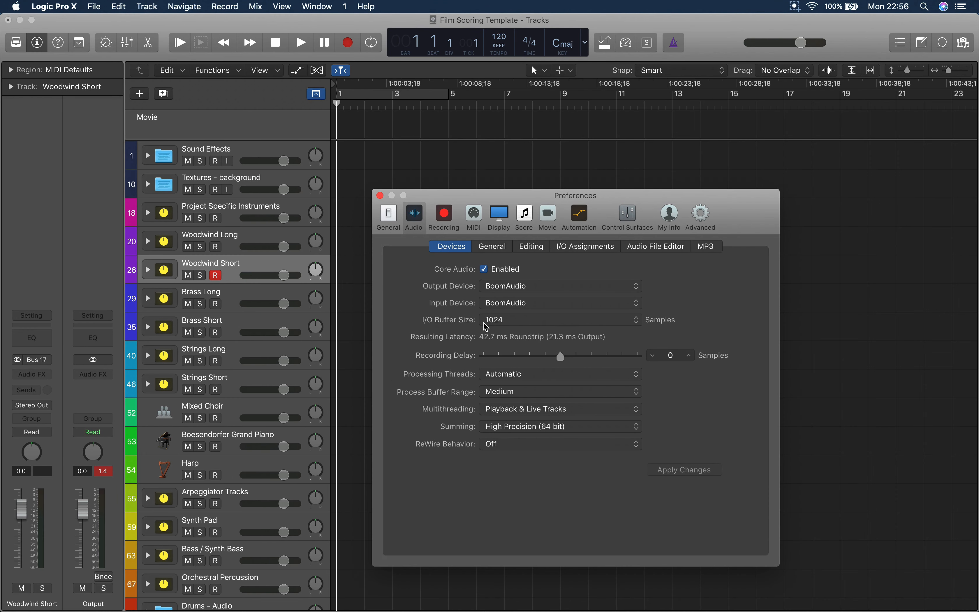
click(492, 321)
click(446, 325)
click(54, 7)
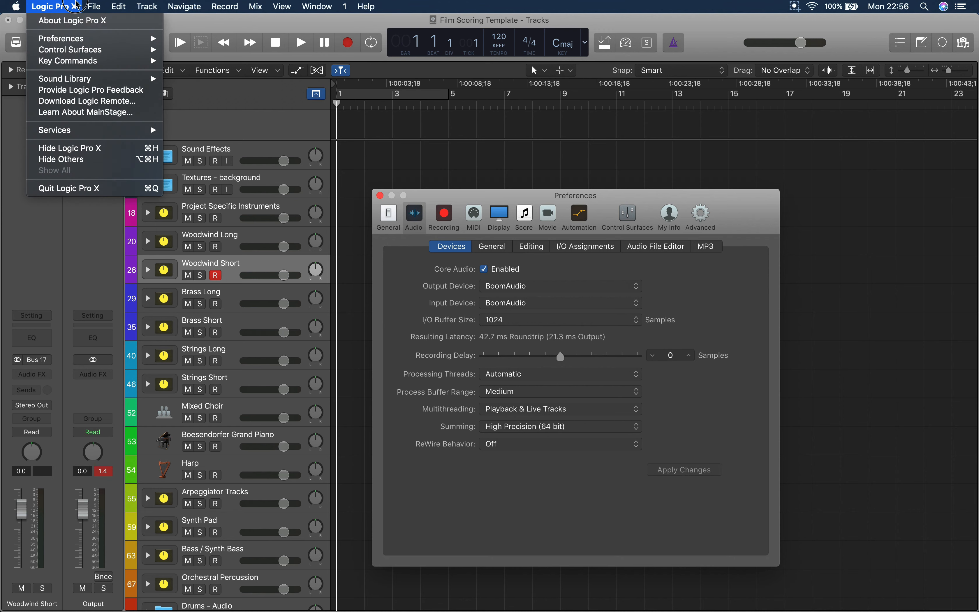
click(437, 298)
click(497, 322)
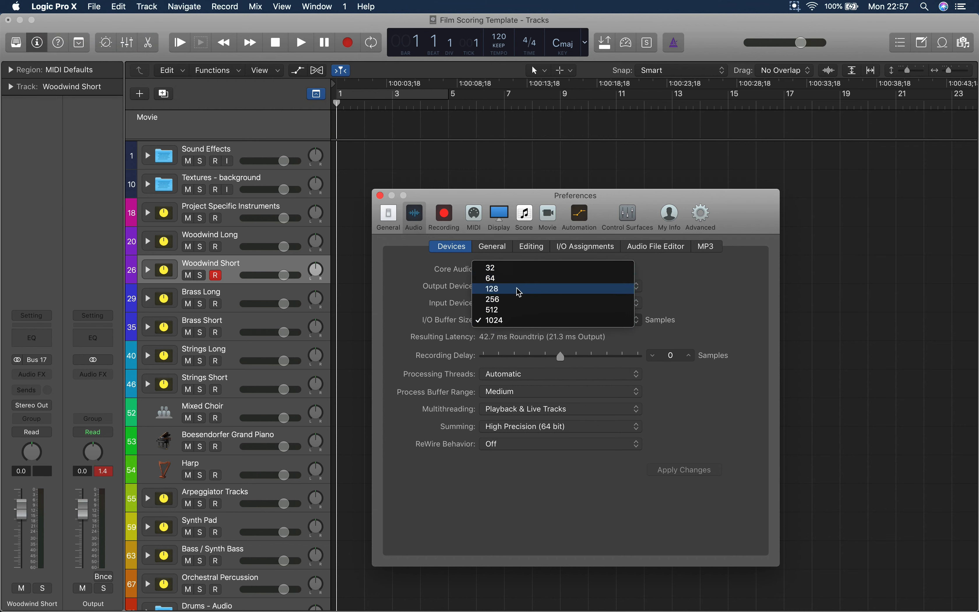
click(414, 287)
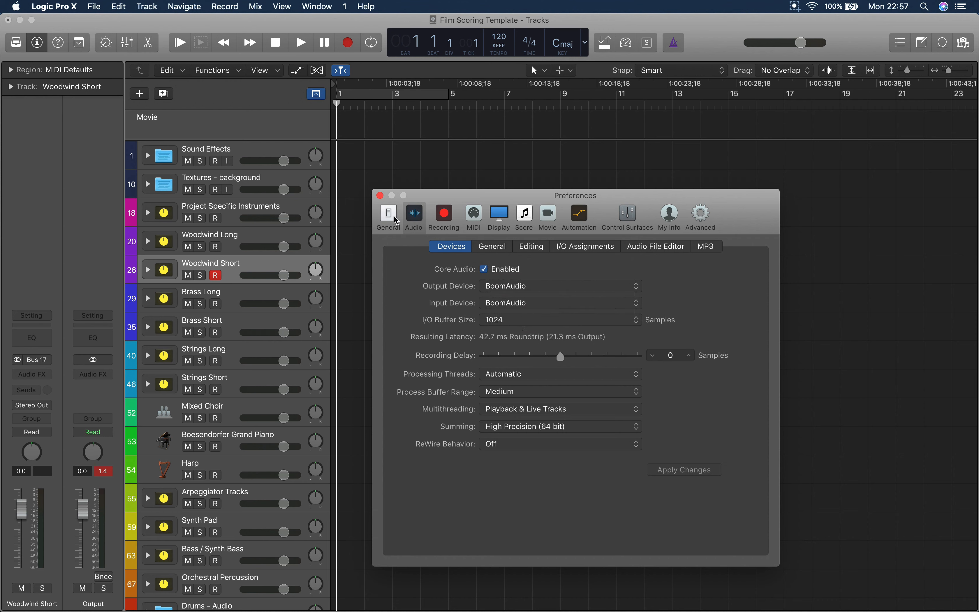
click(381, 197)
Step: Examine the sample rate choices in the project's audio settings, keep 48 kHz and close the settings
scroll(425, 316, down, 2)
scroll(479, 272, up, 2)
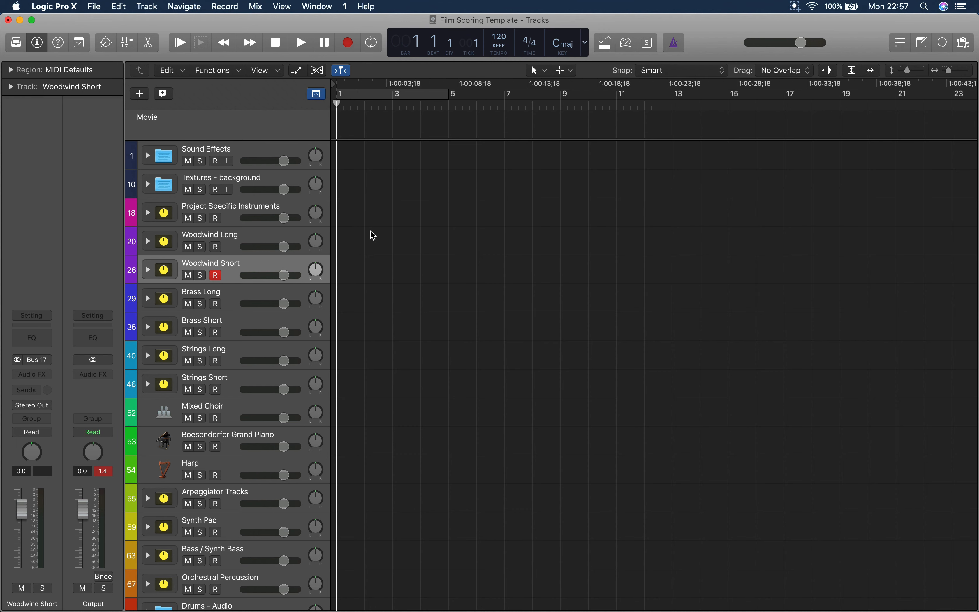
click(94, 5)
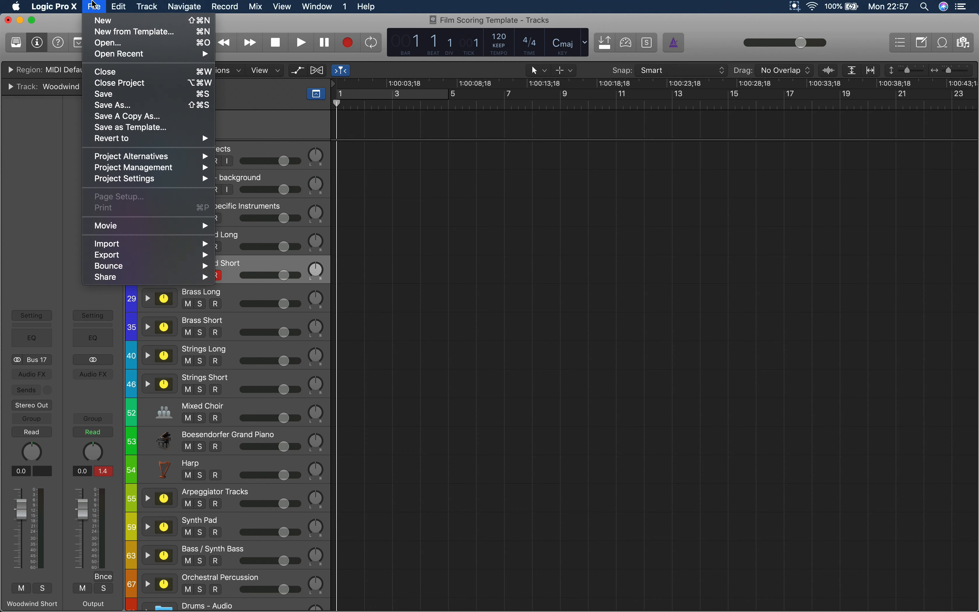
mouse_move(158, 185)
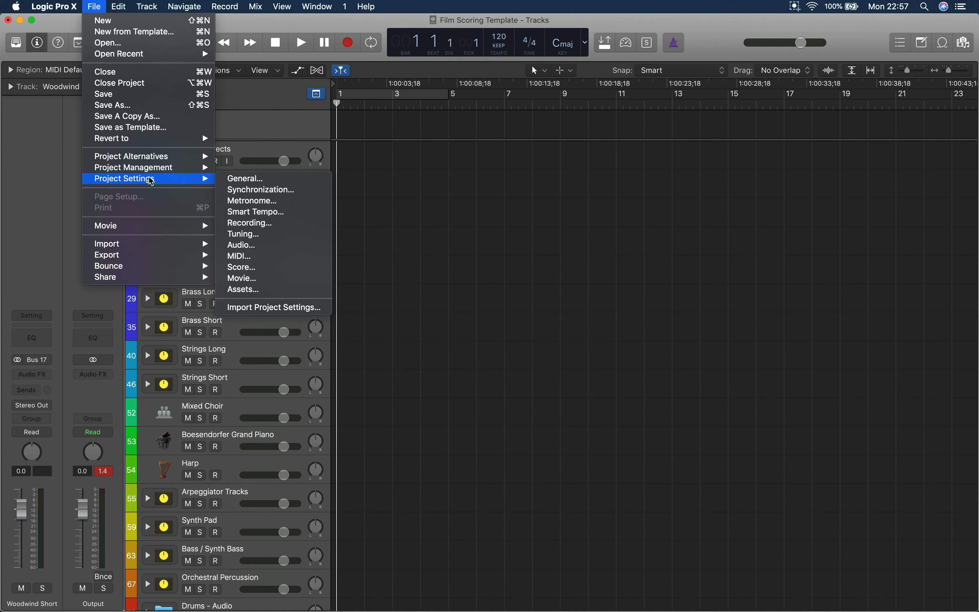
click(274, 247)
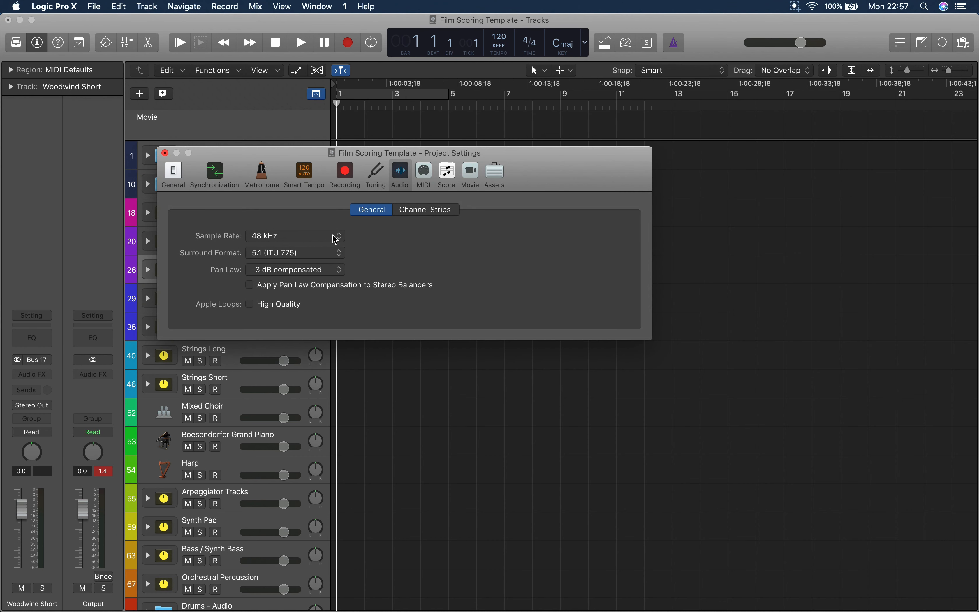
click(282, 238)
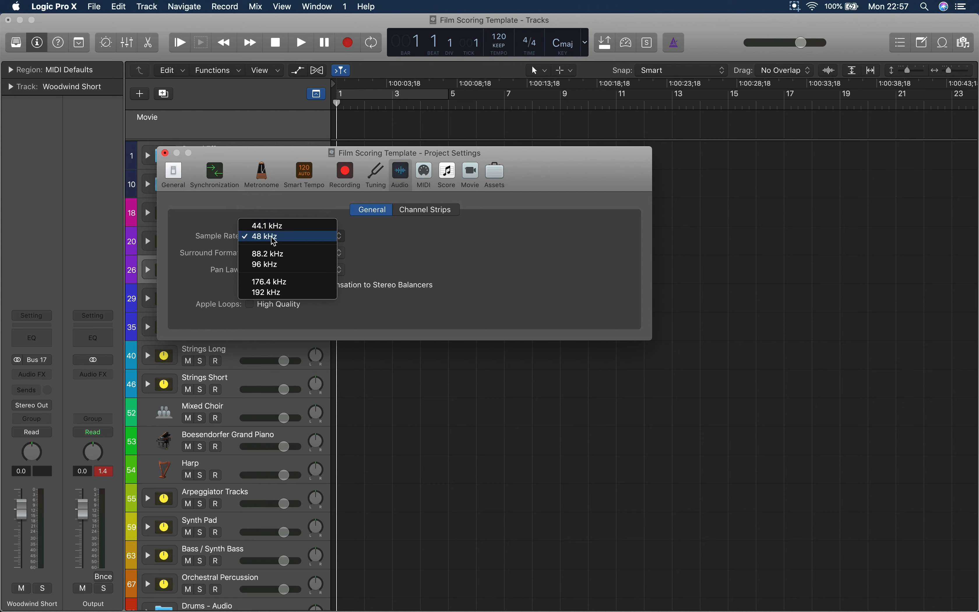
click(382, 237)
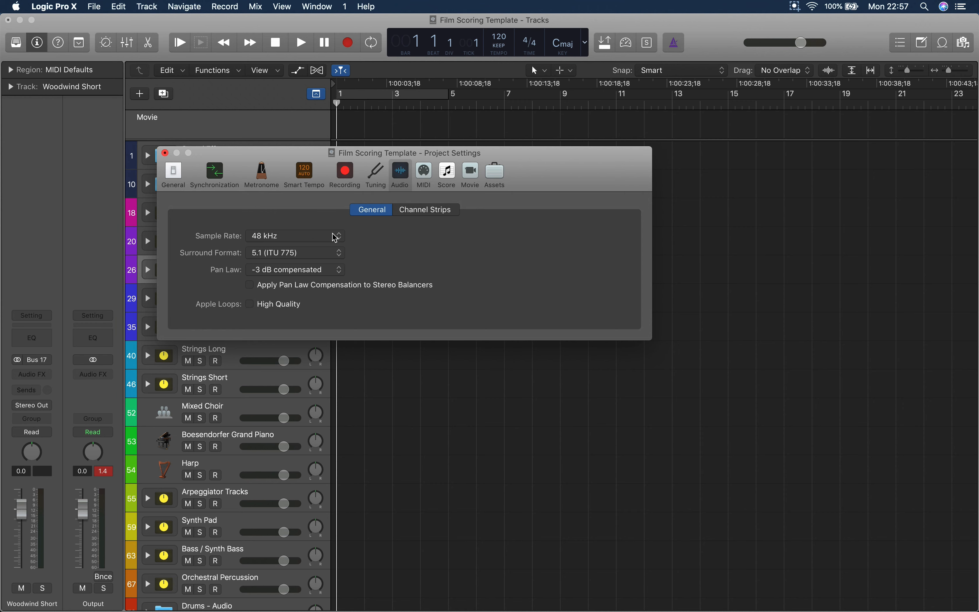
click(307, 239)
click(346, 241)
click(165, 153)
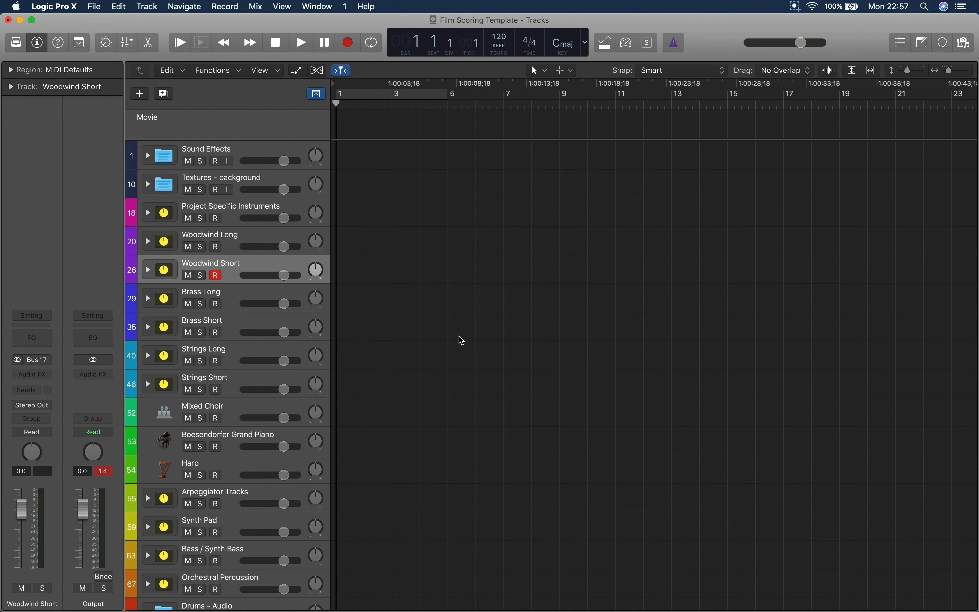
Step: Open the Lost in Space movie from Film Scoring Resources, inside the Film Scoring Session folder on the Desktop, into the project
scroll(460, 340, down, 3)
scroll(459, 339, up, 3)
click(90, 5)
mouse_move(143, 234)
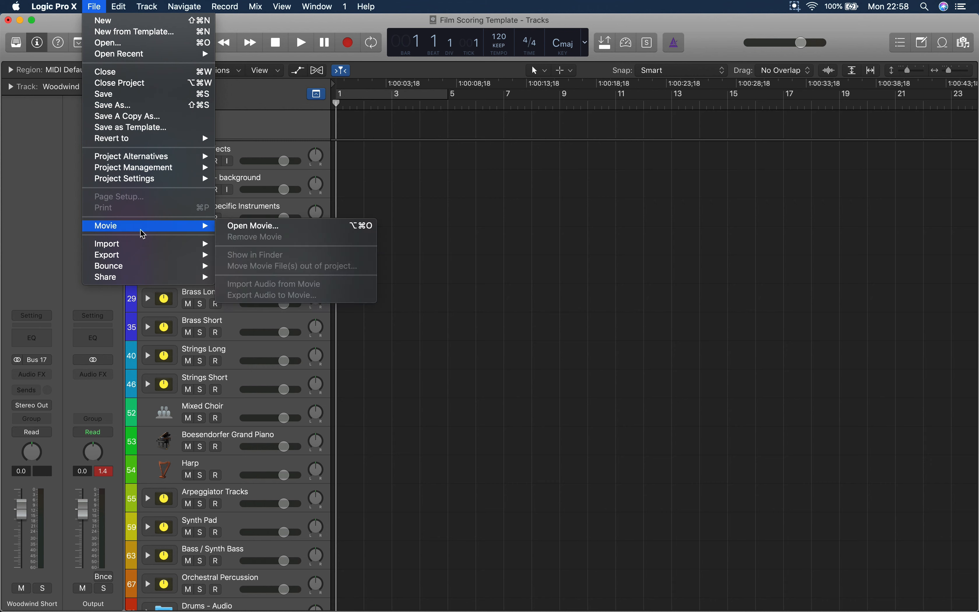
click(275, 229)
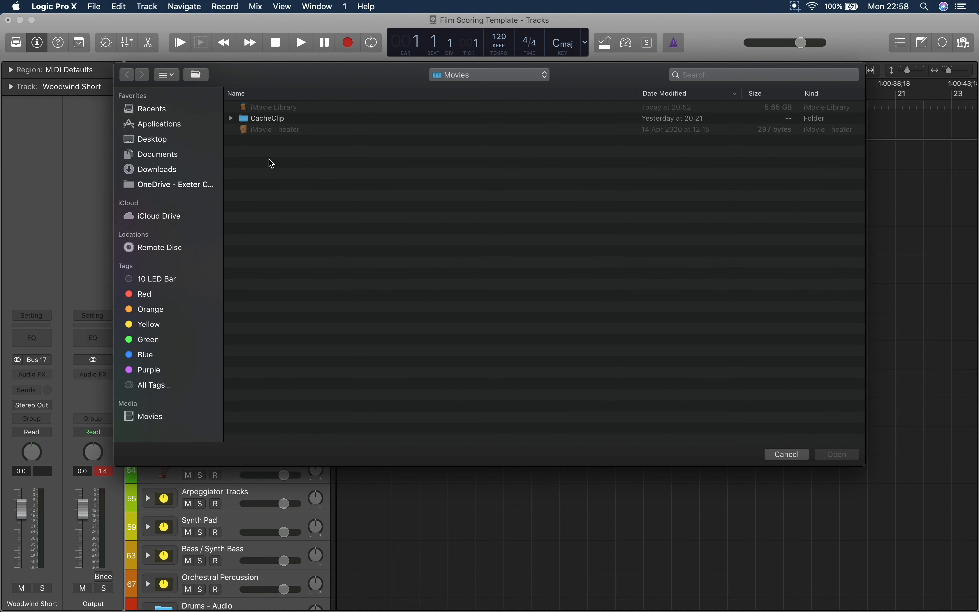
click(180, 141)
click(284, 131)
double_click(285, 132)
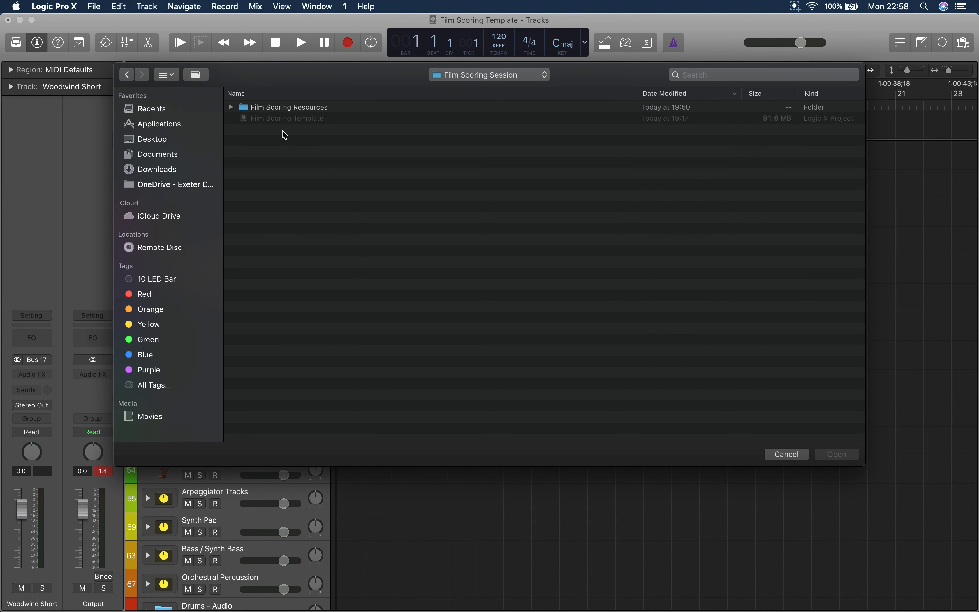
double_click(276, 107)
click(285, 162)
click(839, 455)
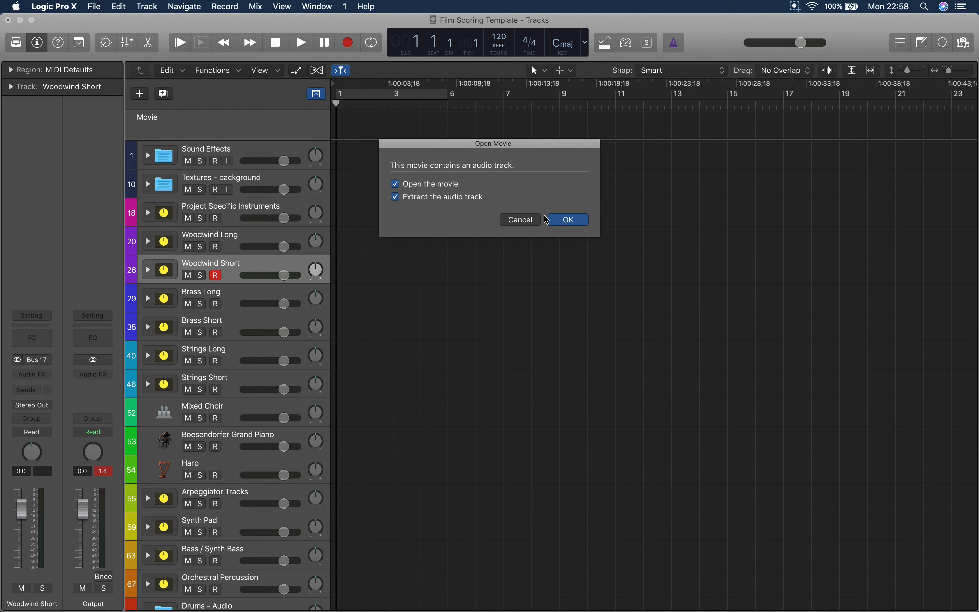
Step: Import the movie with its audio track extracted, keeping the project at 48,000 Hz and using the 25 fps frame rate
click(570, 220)
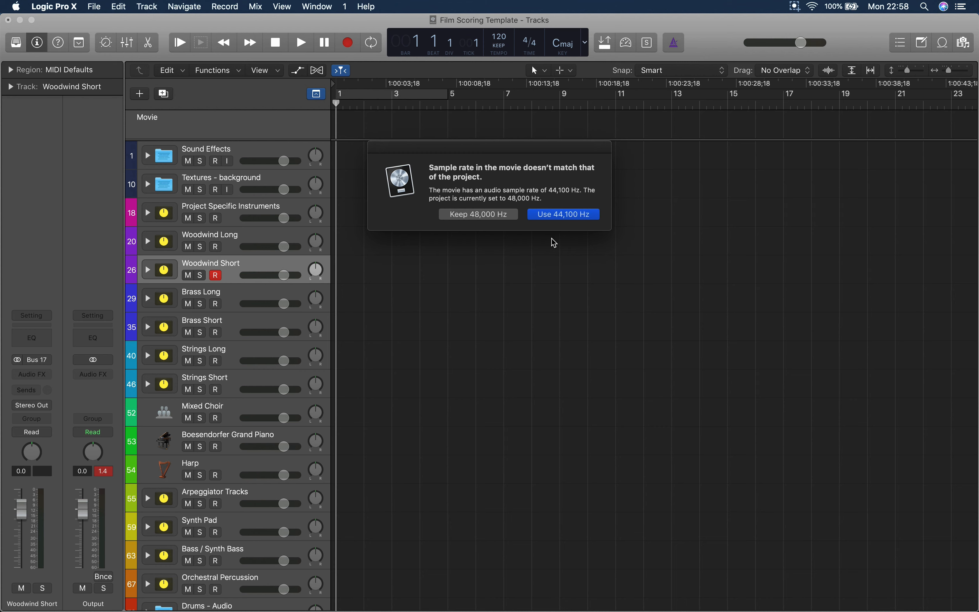
click(490, 215)
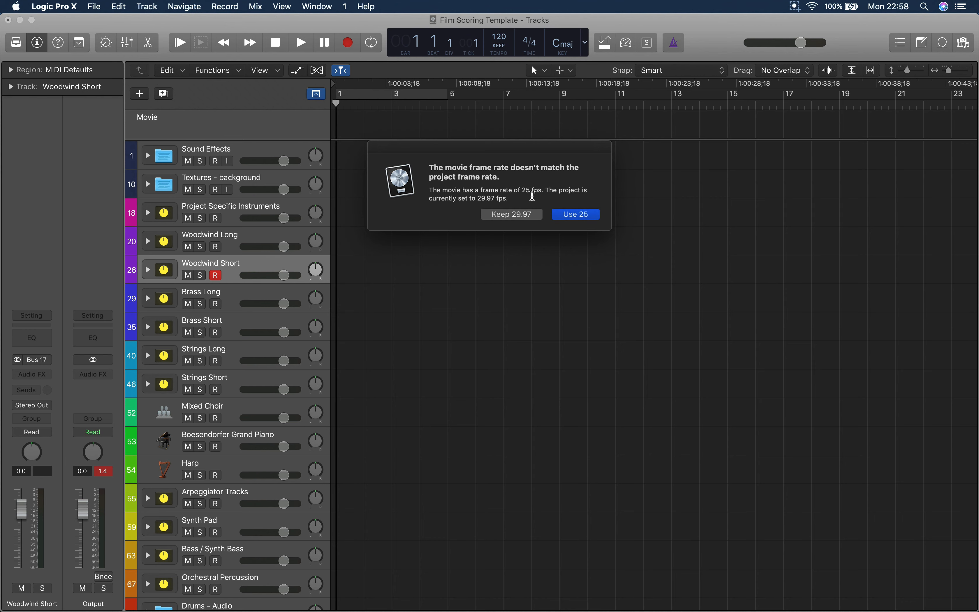
click(576, 217)
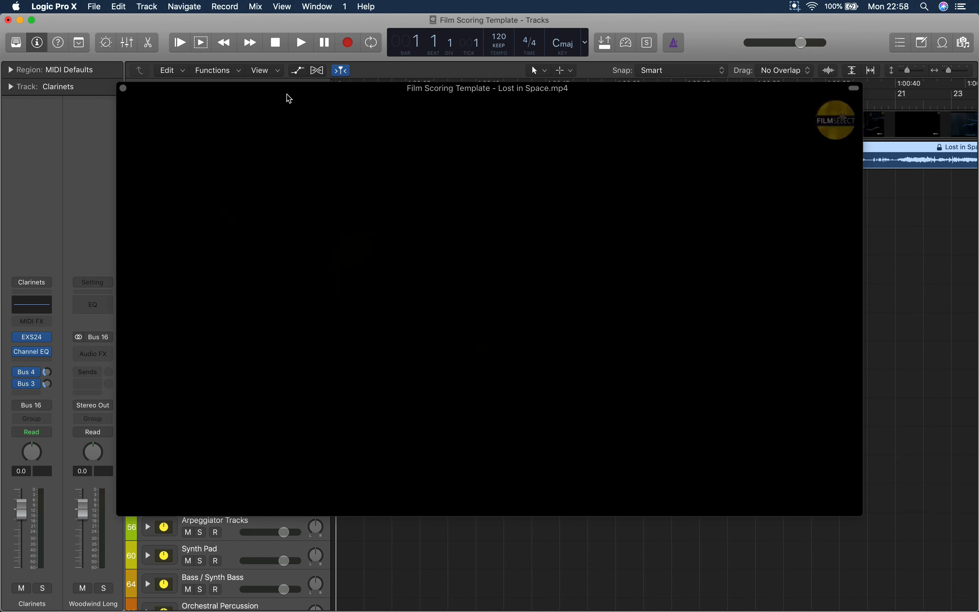
Step: Preview the movie in its floating window, jump playback to about 01:27 and stop it there
drag(286, 96, 290, 238)
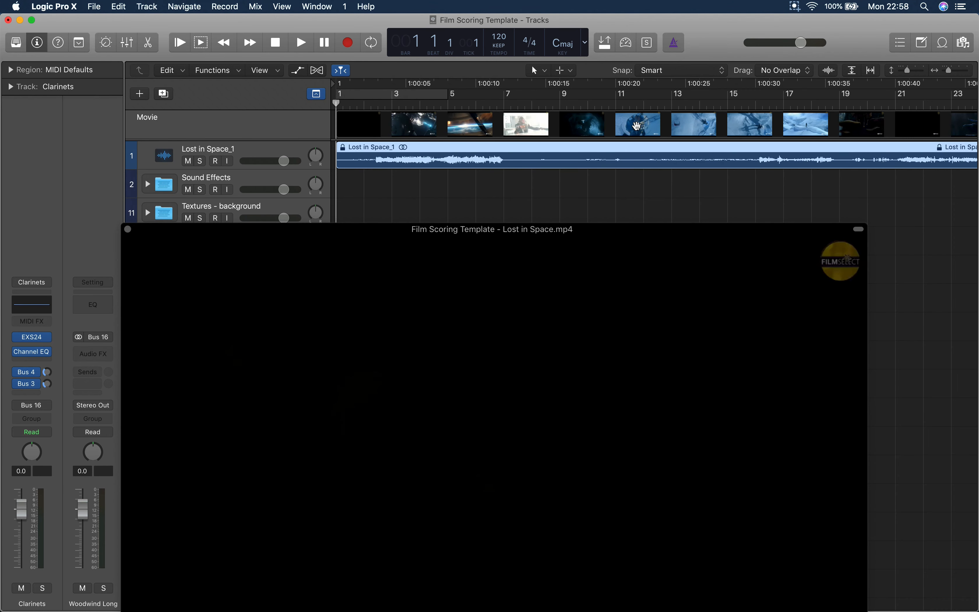
scroll(684, 126, right, 5)
scroll(688, 123, left, 5)
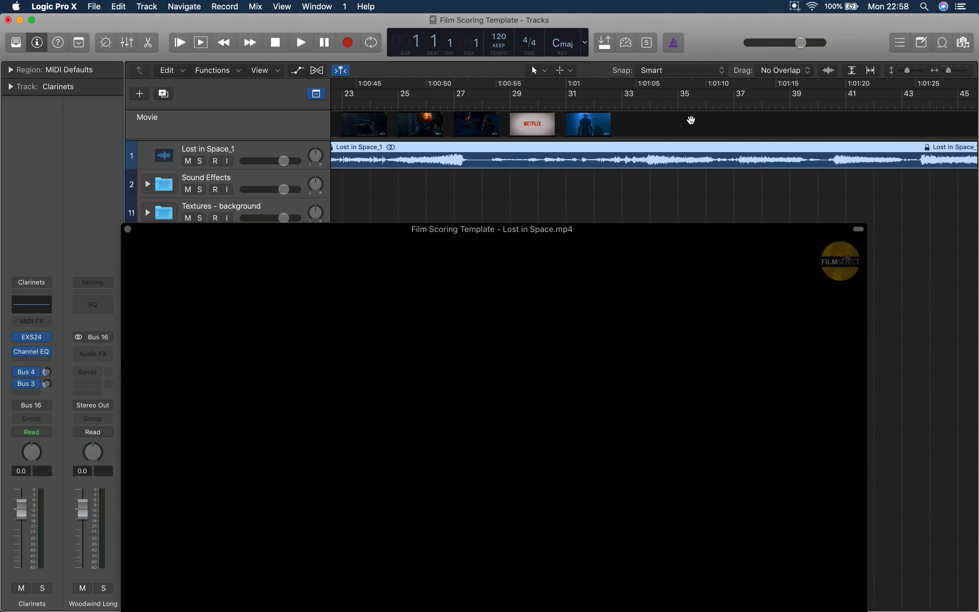
click(631, 256)
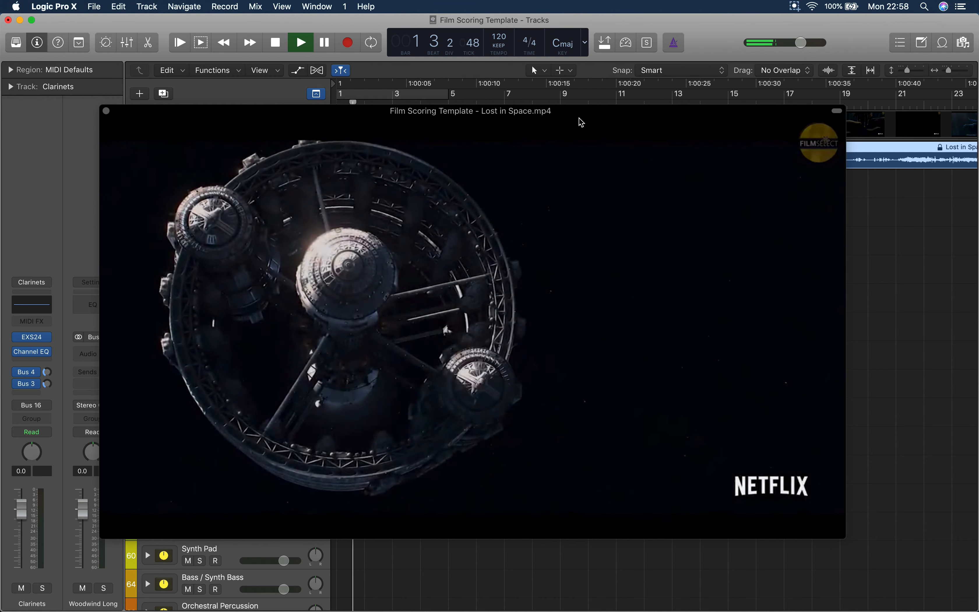
click(376, 520)
key(space)
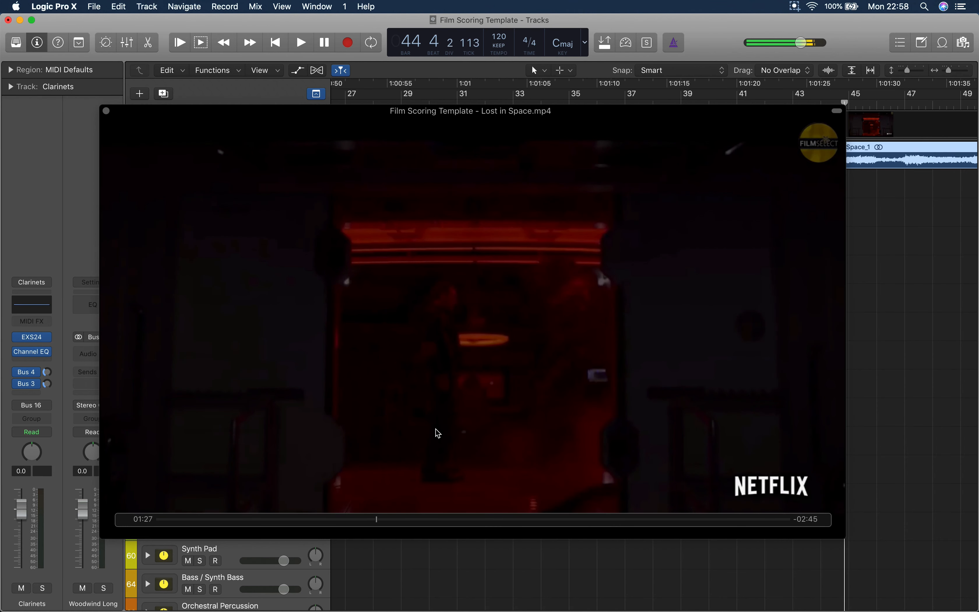
Step: Move the movie window clear of the track area, view the movie in full screen and exit full screen
drag(307, 129, 390, 236)
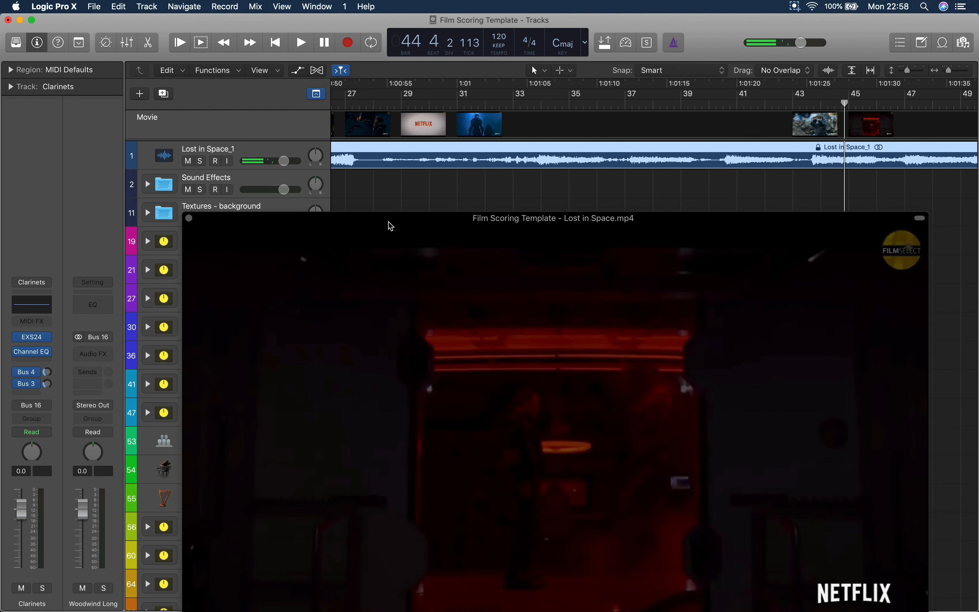
right_click(432, 320)
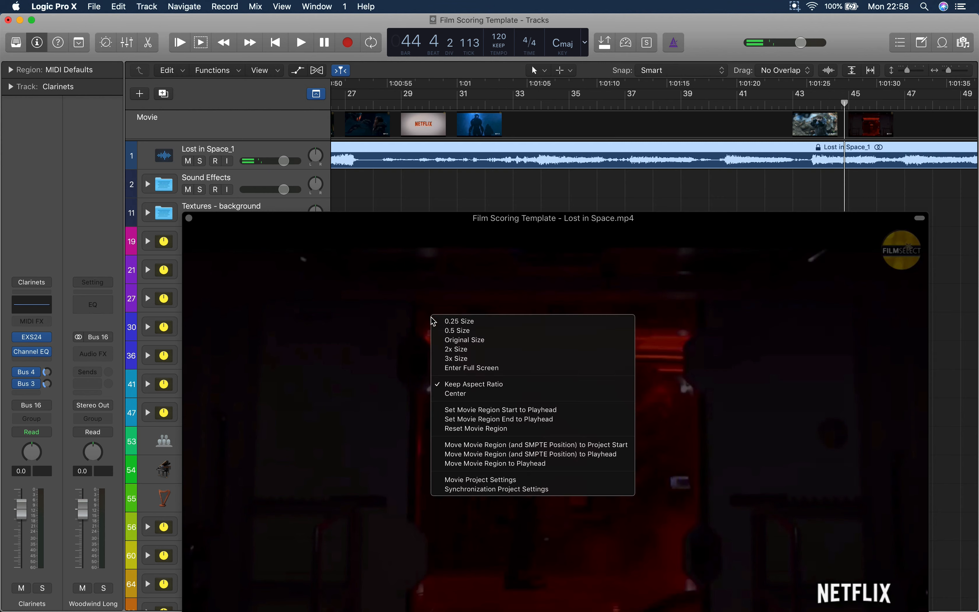
click(468, 368)
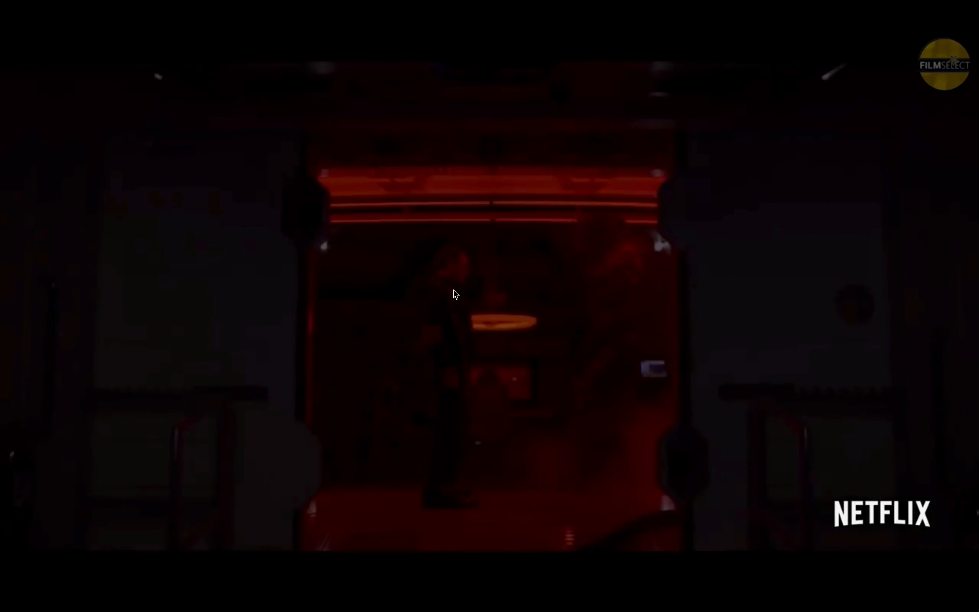
right_click(453, 292)
click(472, 298)
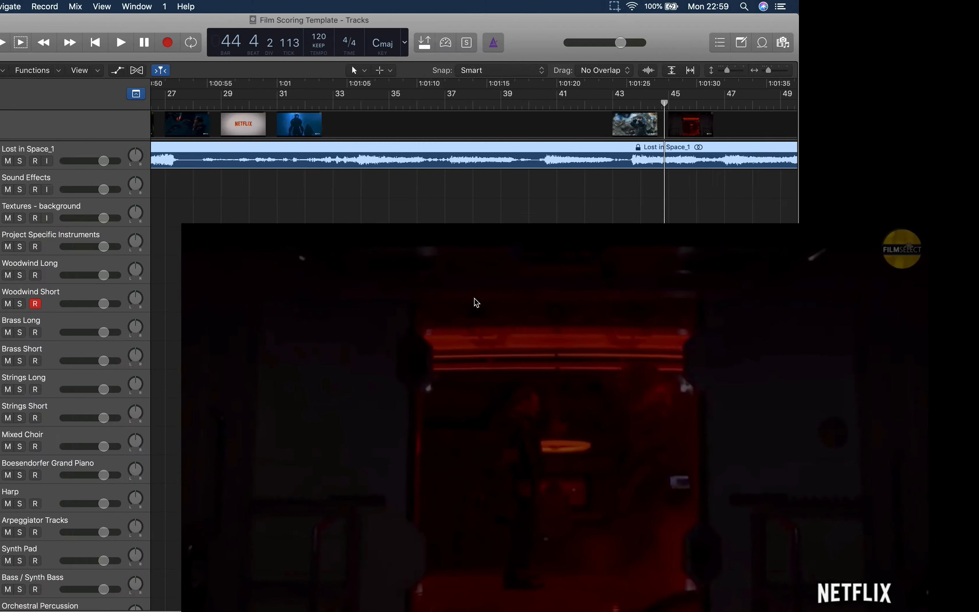
Step: Close the floating movie window and hide the inspector
click(190, 218)
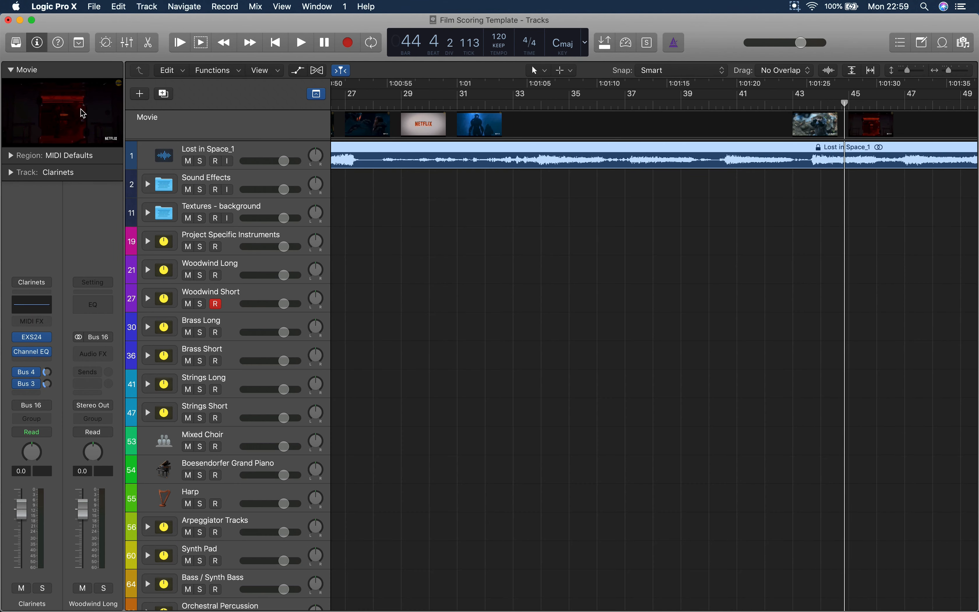
click(37, 42)
click(38, 43)
click(38, 43)
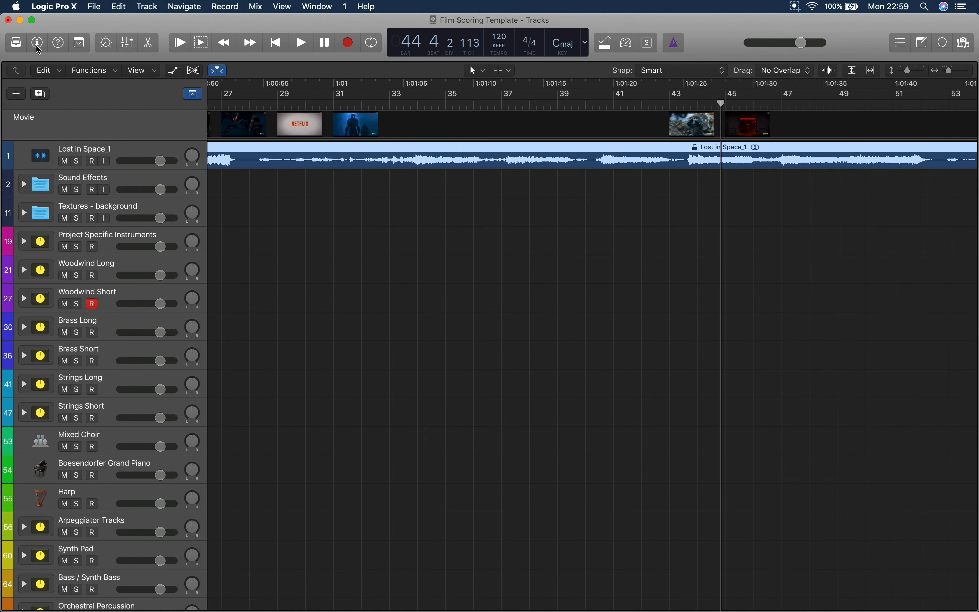
Step: Mute the extracted Lost in Space_1 audio track and deselect its regions
scroll(479, 270, left, 10)
scroll(479, 271, left, 3)
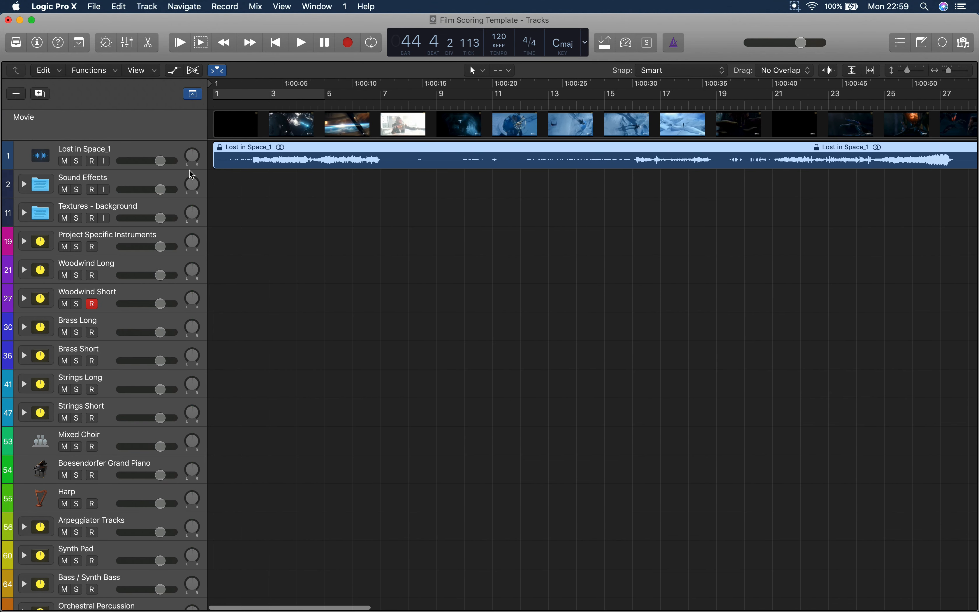
click(131, 153)
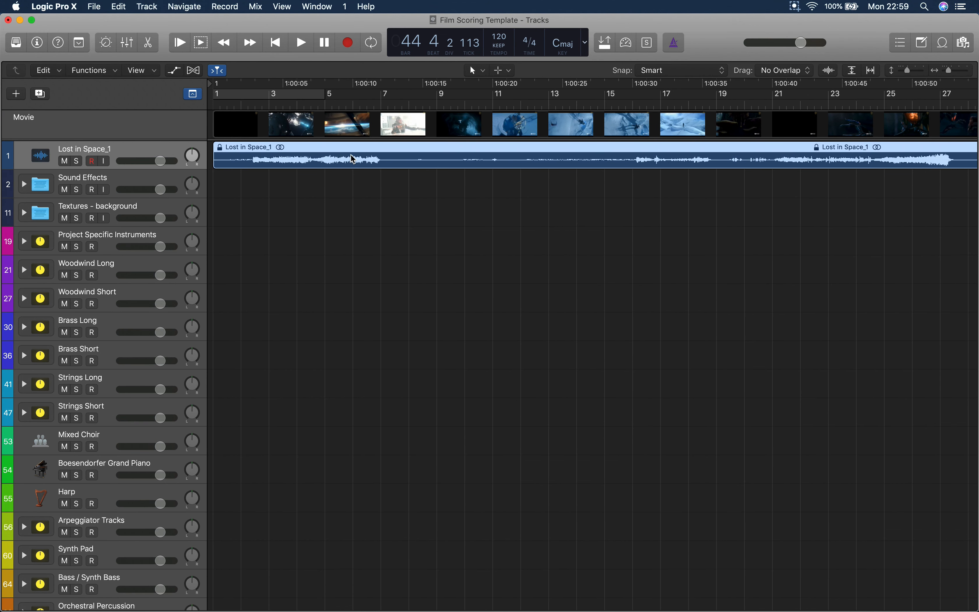
click(63, 161)
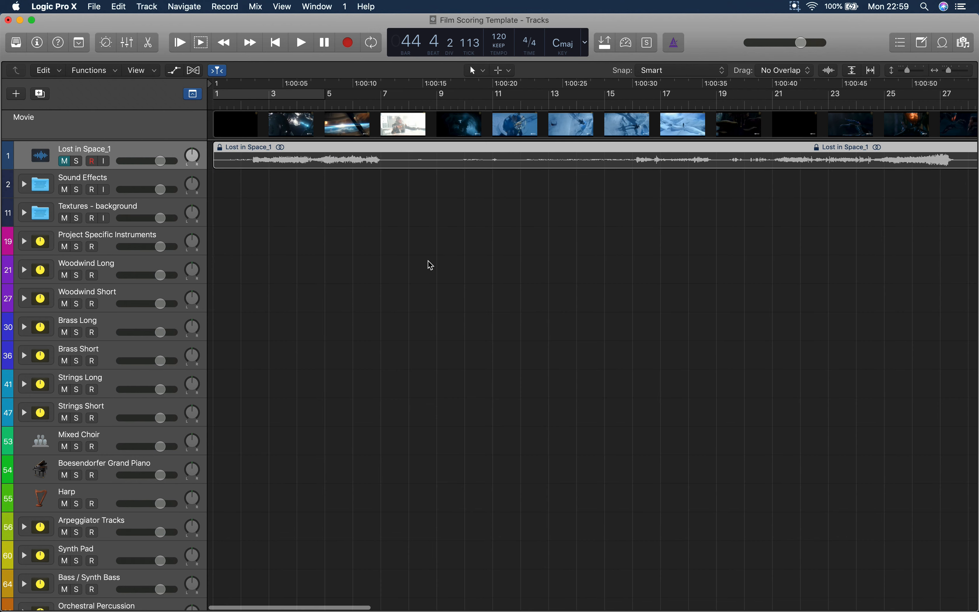
scroll(429, 264, down, 3)
scroll(429, 265, up, 3)
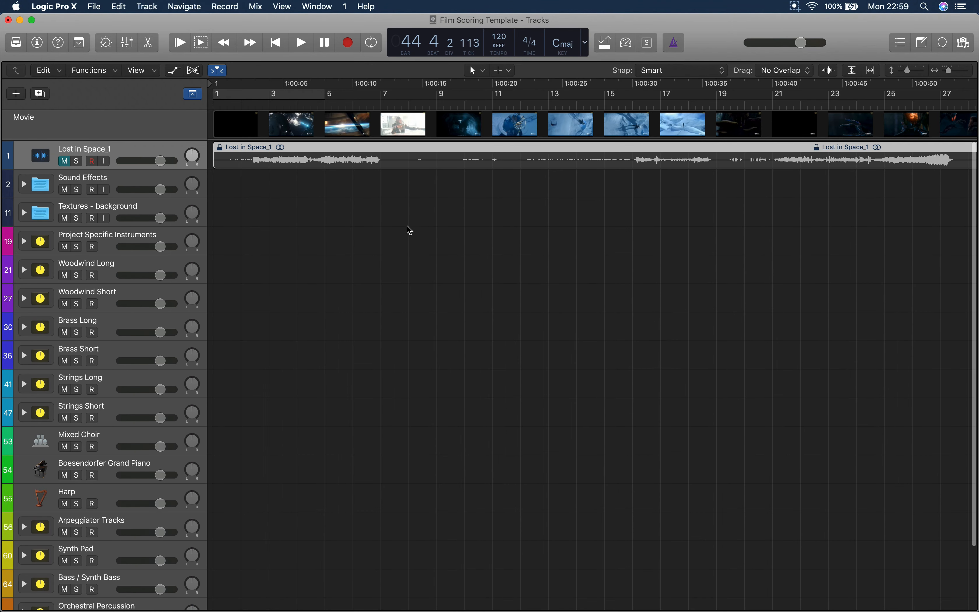
click(329, 224)
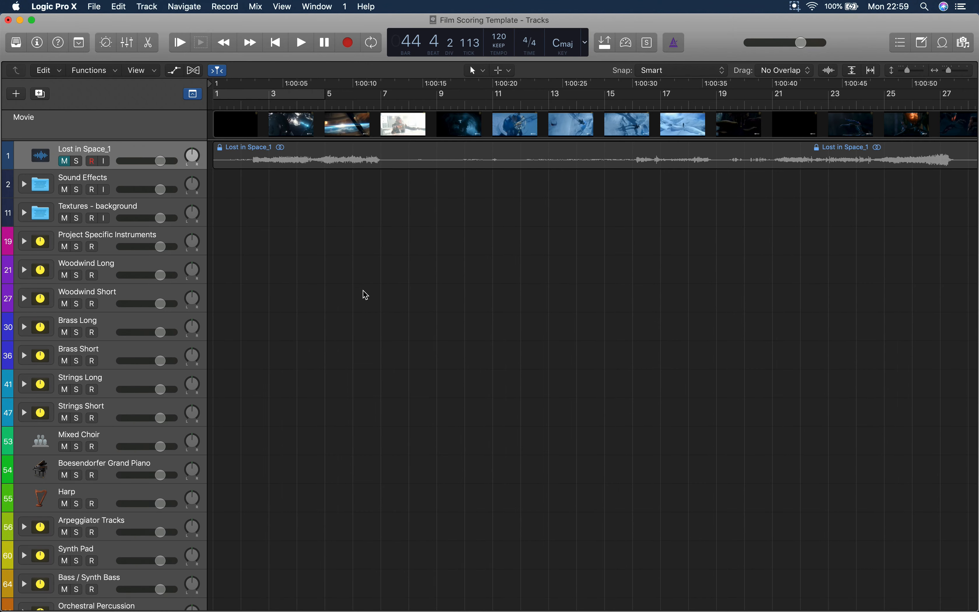
Step: Switch to the Google Slides presentation in Chrome and play the video beside the strings and trombone example on the Texture slide
scroll(365, 295, down, 4)
key(ctrl+Up)
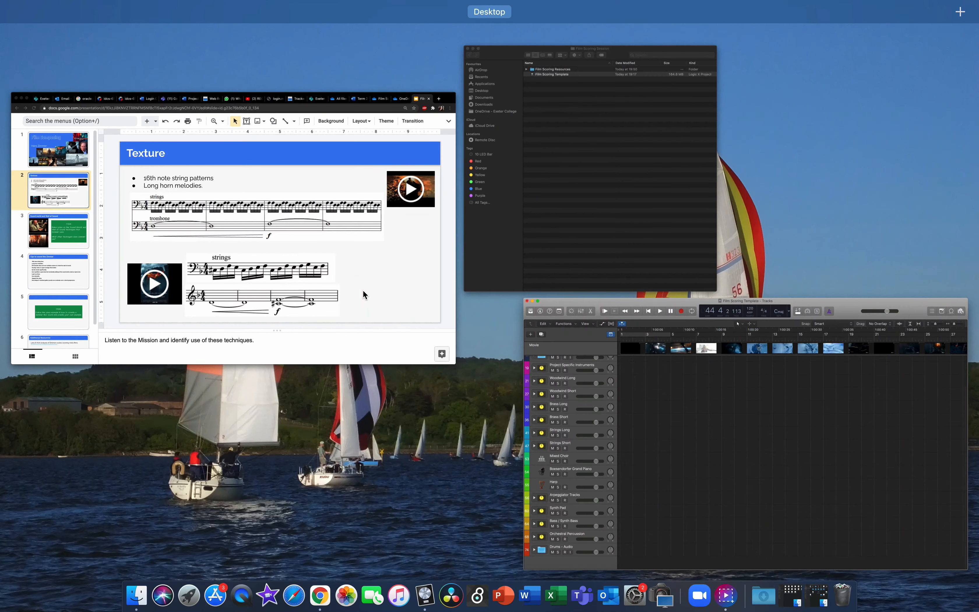
click(363, 294)
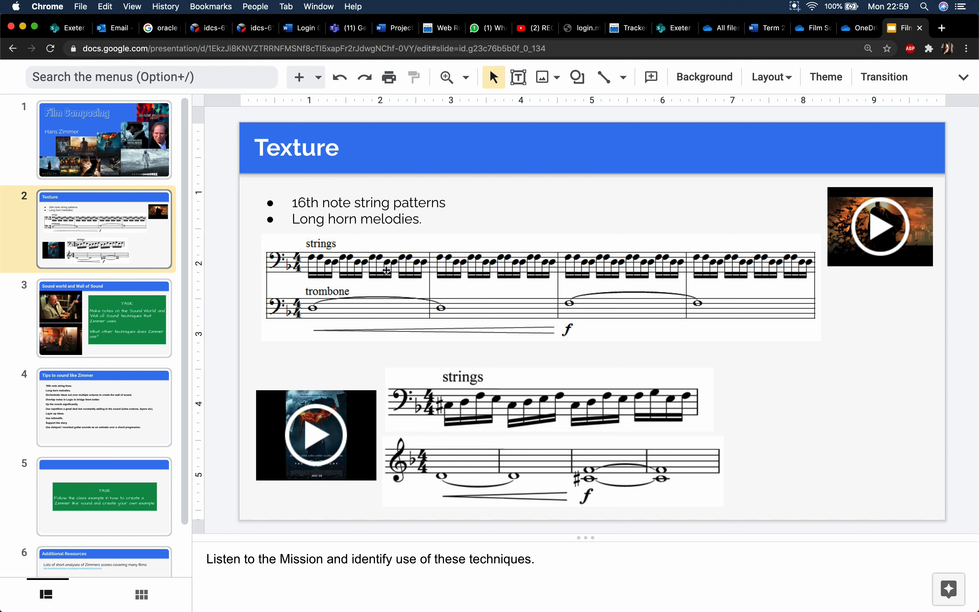
click(894, 323)
click(884, 233)
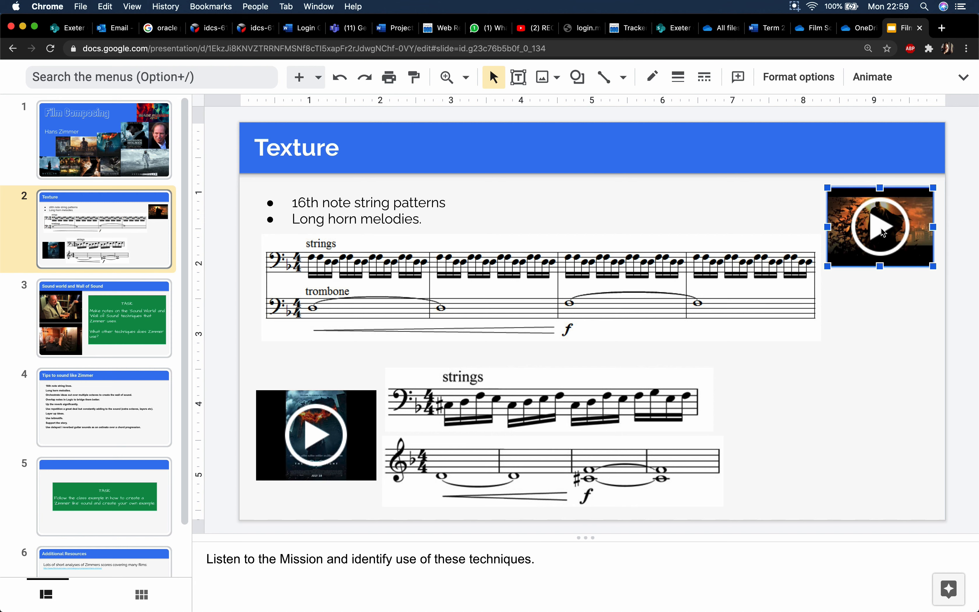
click(879, 236)
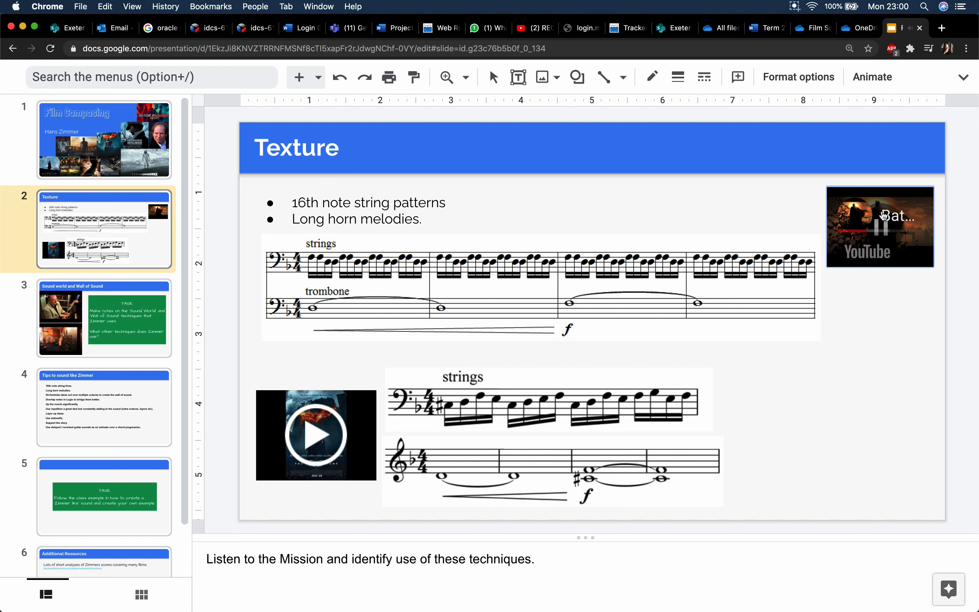
Step: Play the Dark Knight video on the Texture slide from an earlier point and pause it
click(317, 442)
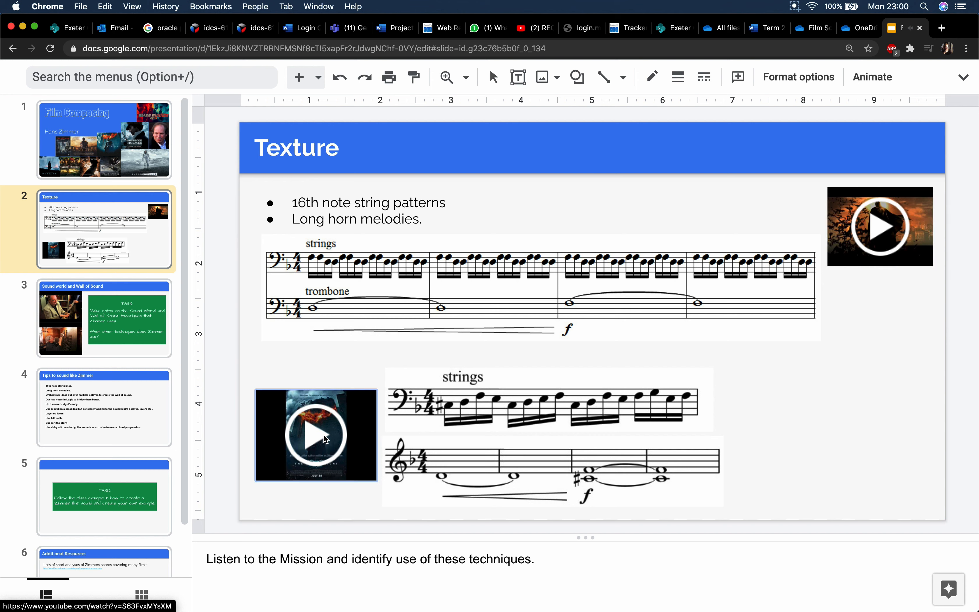
click(322, 441)
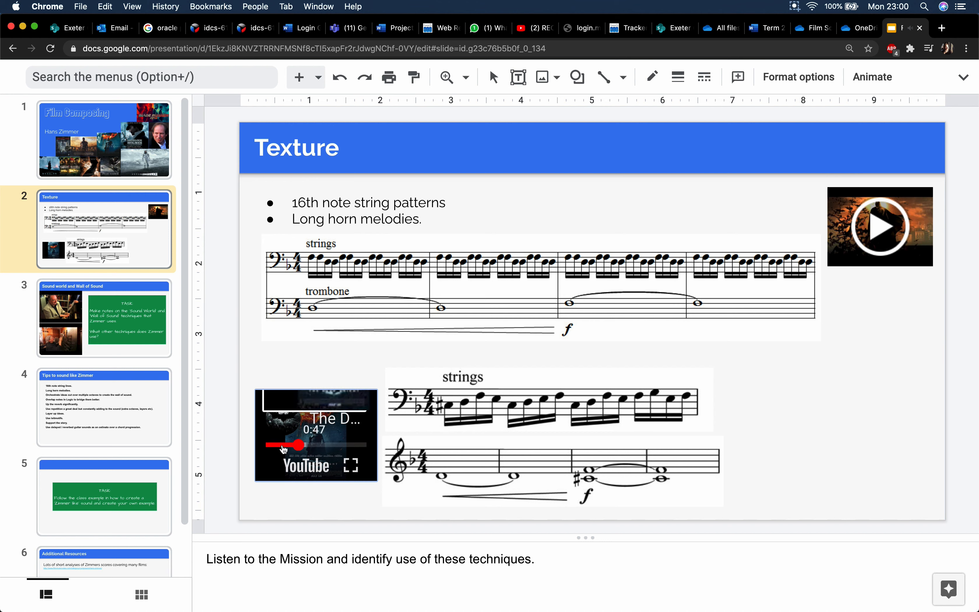
click(279, 446)
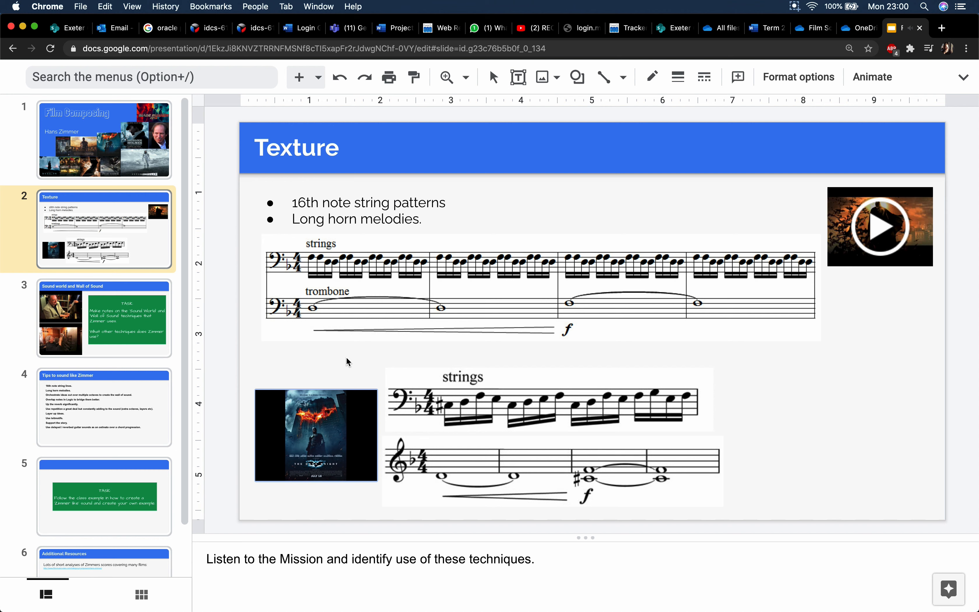
key(space)
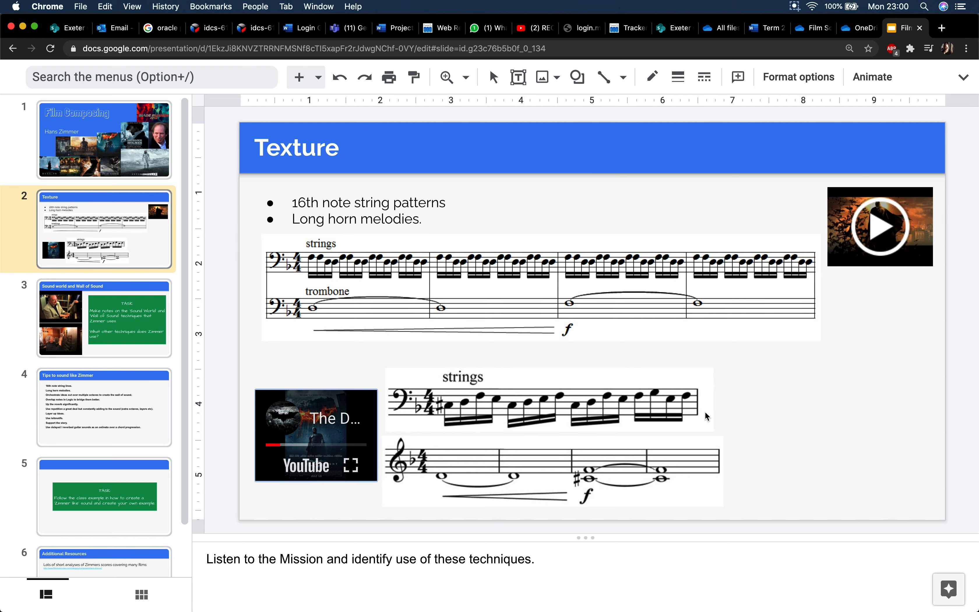
Step: Switch back to Logic Pro and create a two-bar MIDI region at bar 5 on the Strings Long track
key(ctrl+Up)
click(404, 210)
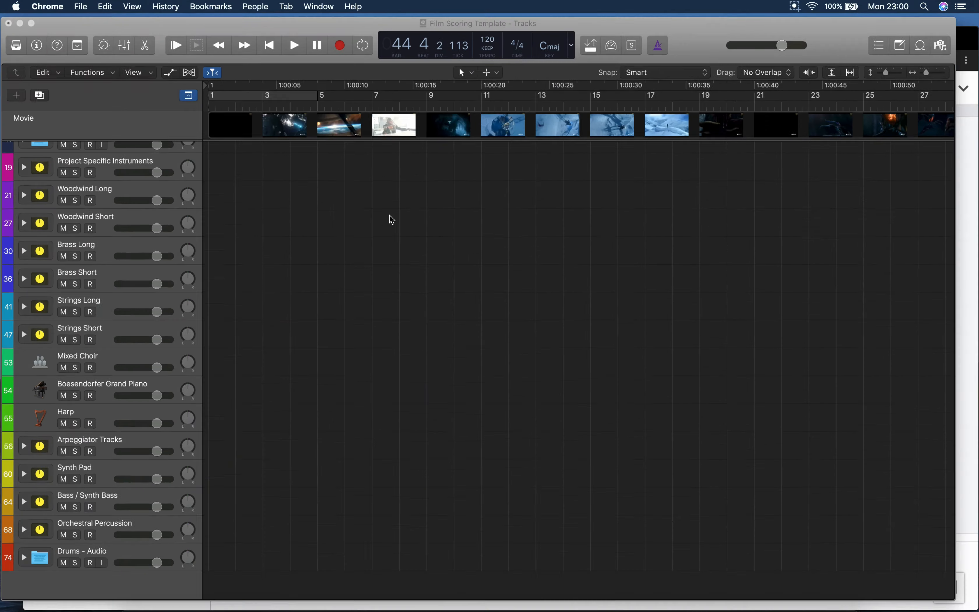
click(120, 310)
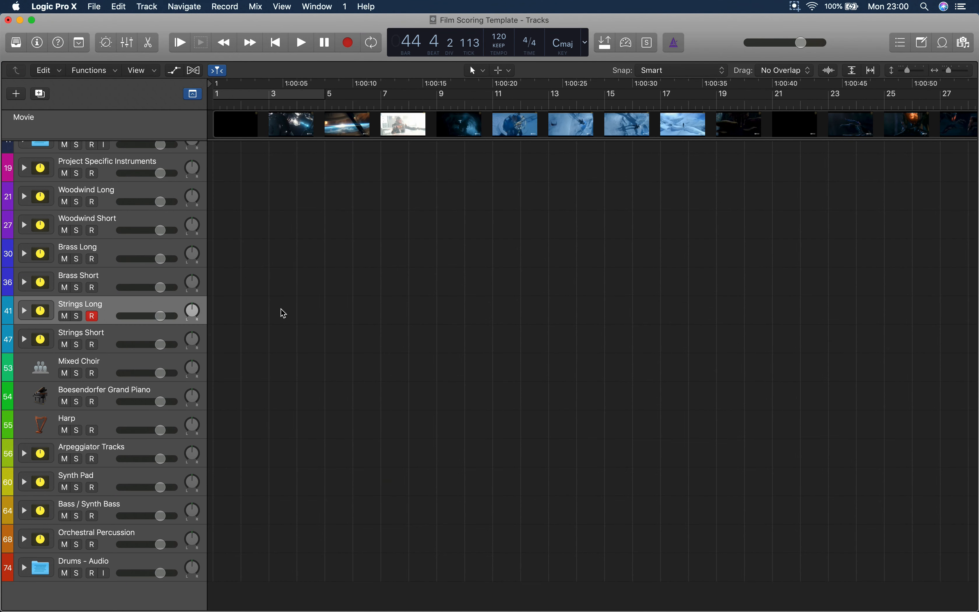
right_click(337, 306)
click(347, 311)
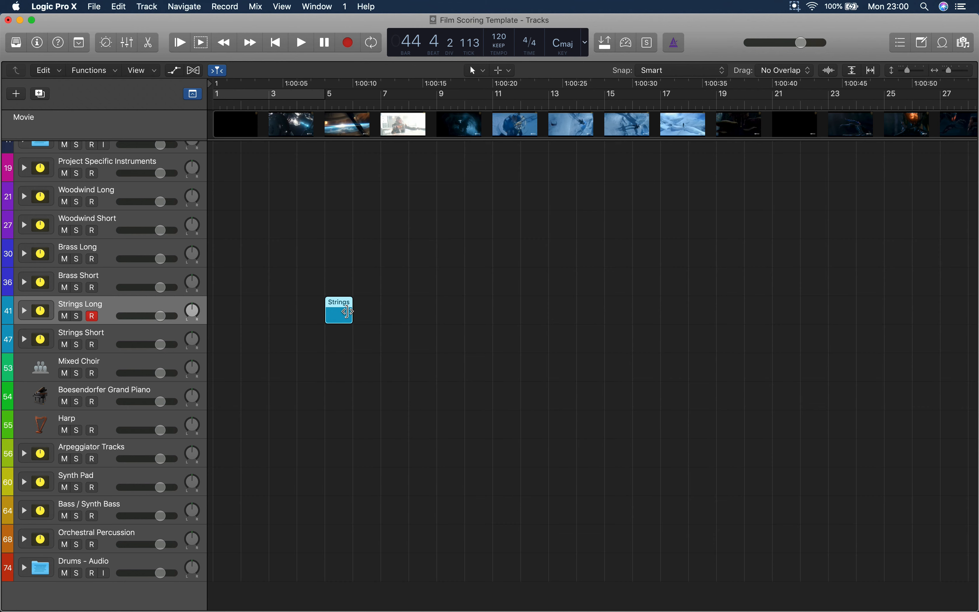
drag(351, 315, 379, 323)
Step: Open the new region in an enlarged Piano Roll and draw a one-bar D2 note starting at bar 5
double_click(366, 323)
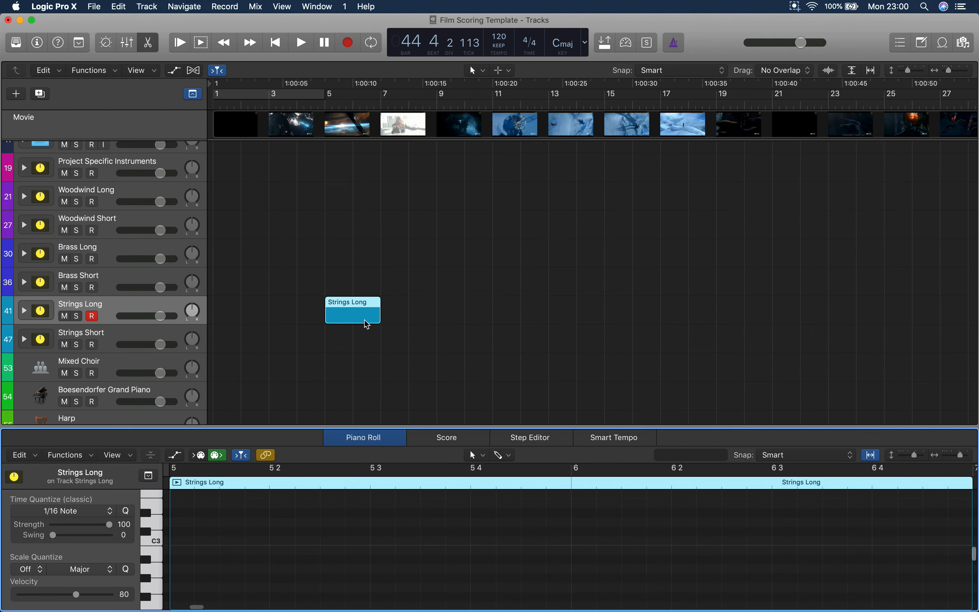
drag(360, 427, 357, 376)
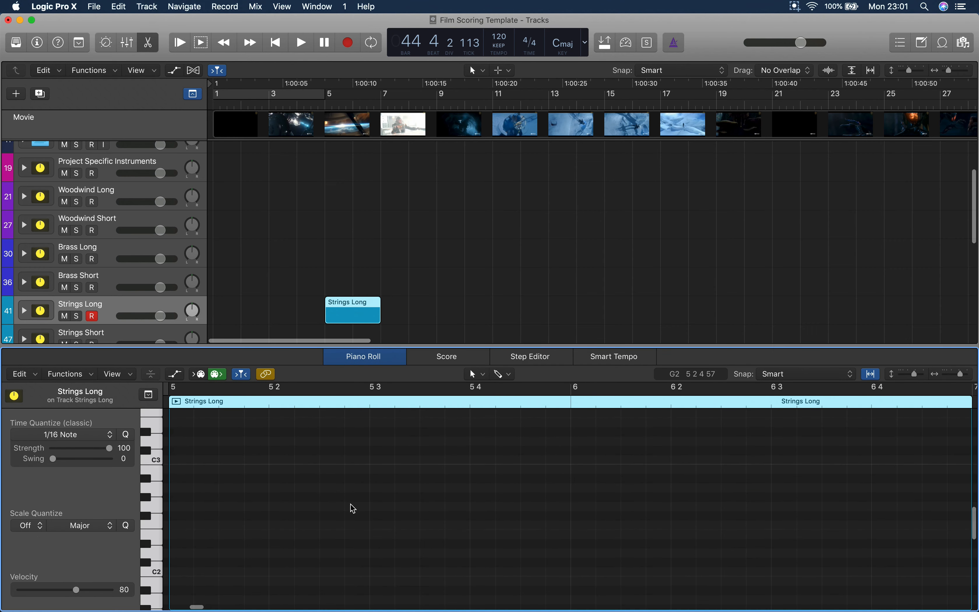
scroll(310, 481, down, 3)
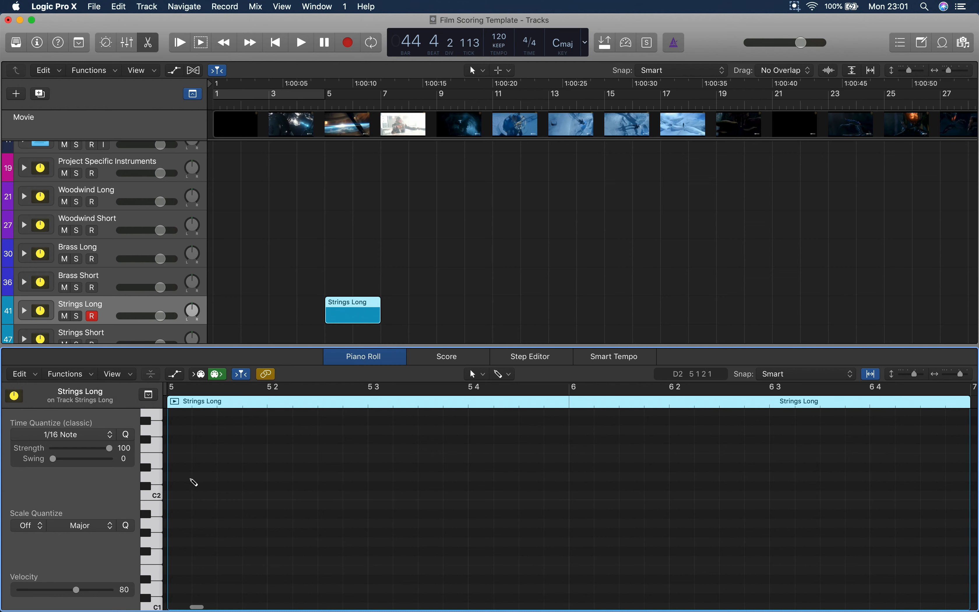
right_click(184, 479)
click(184, 480)
drag(191, 476, 568, 528)
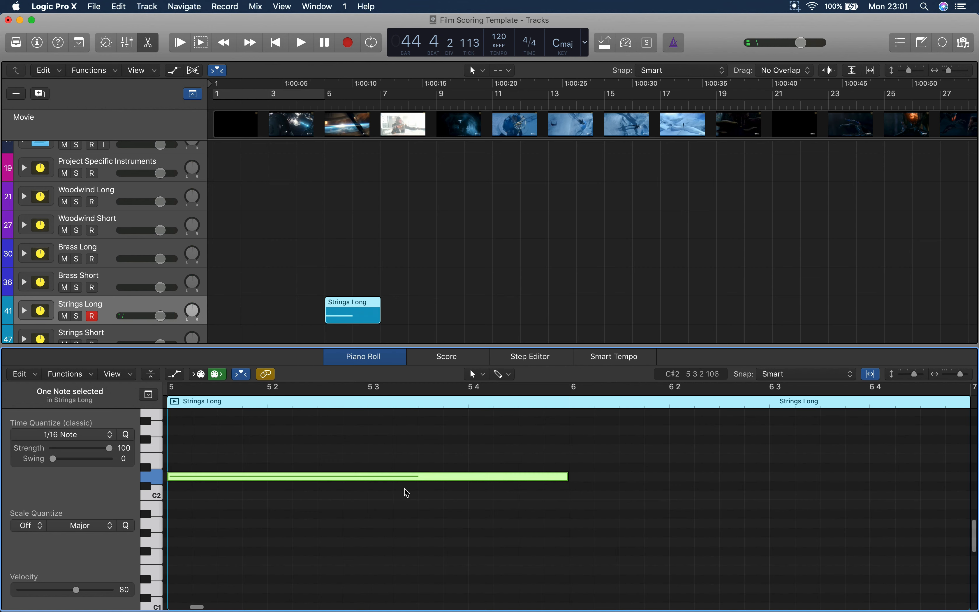
Step: Raise the D2 note's velocity to 108 with the Velocity Tool and lower the computer's sound volume
scroll(404, 489, down, 3)
click(503, 373)
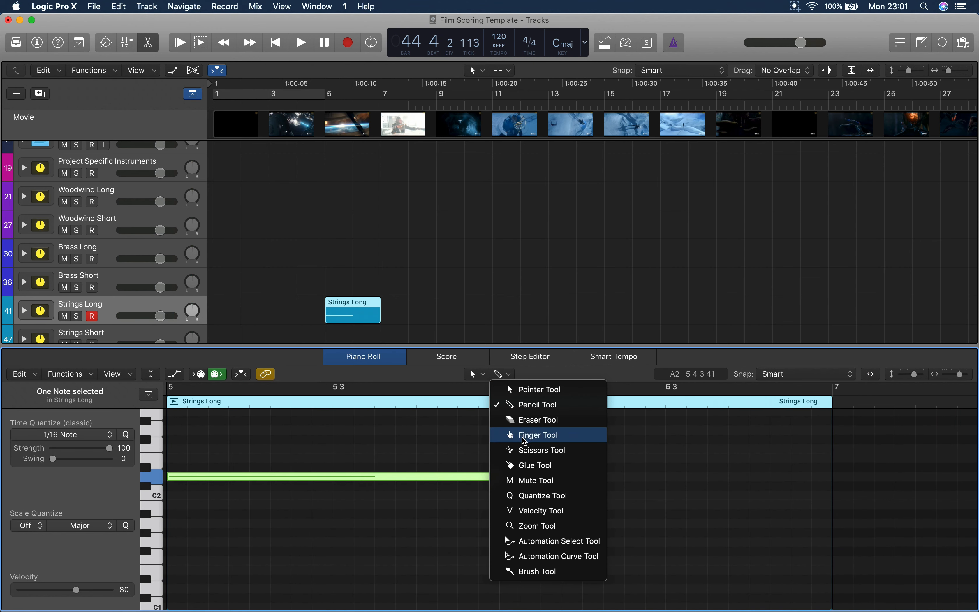
click(534, 511)
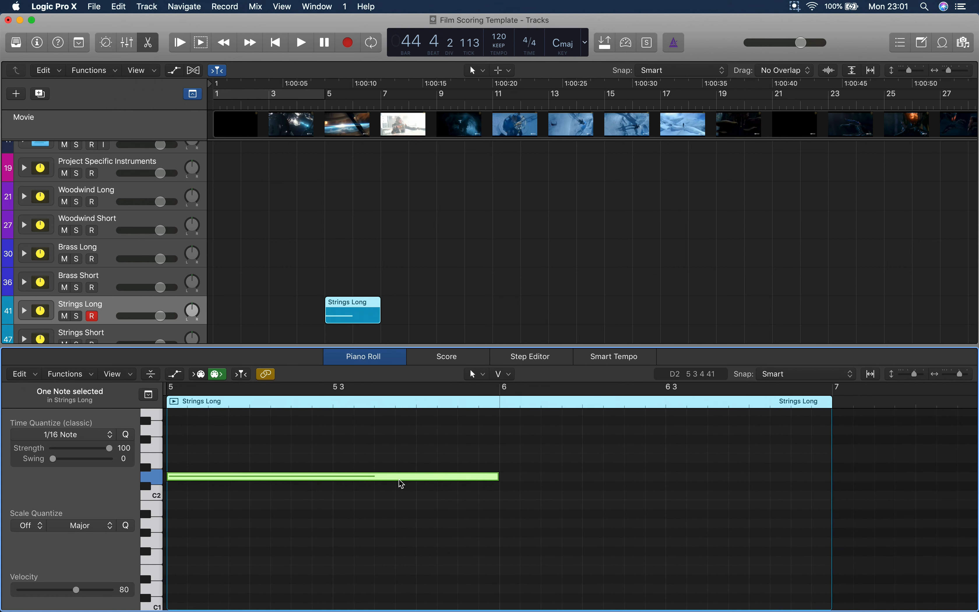
scroll(400, 484, left, 3)
scroll(401, 483, right, 2)
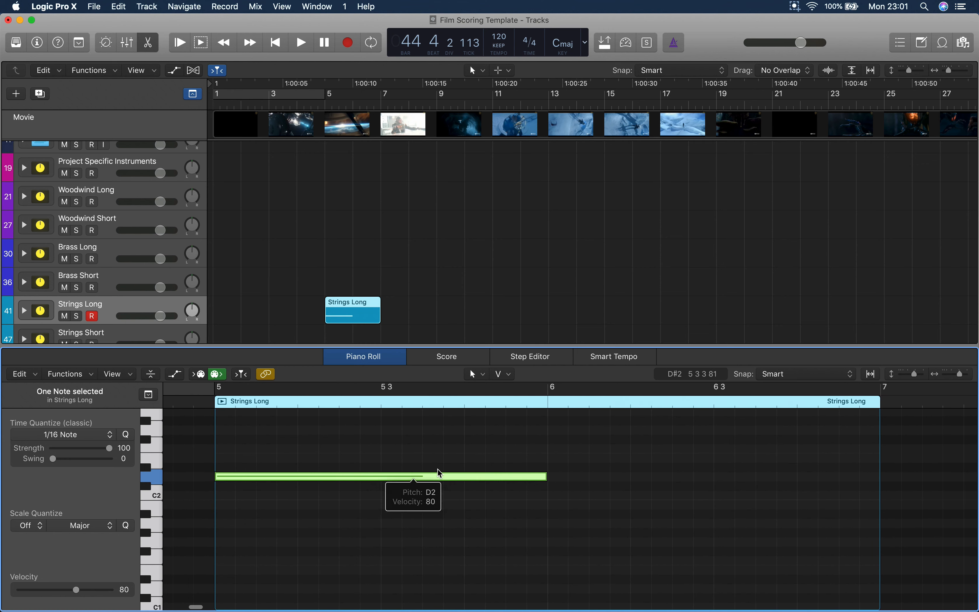
drag(429, 477, 444, 410)
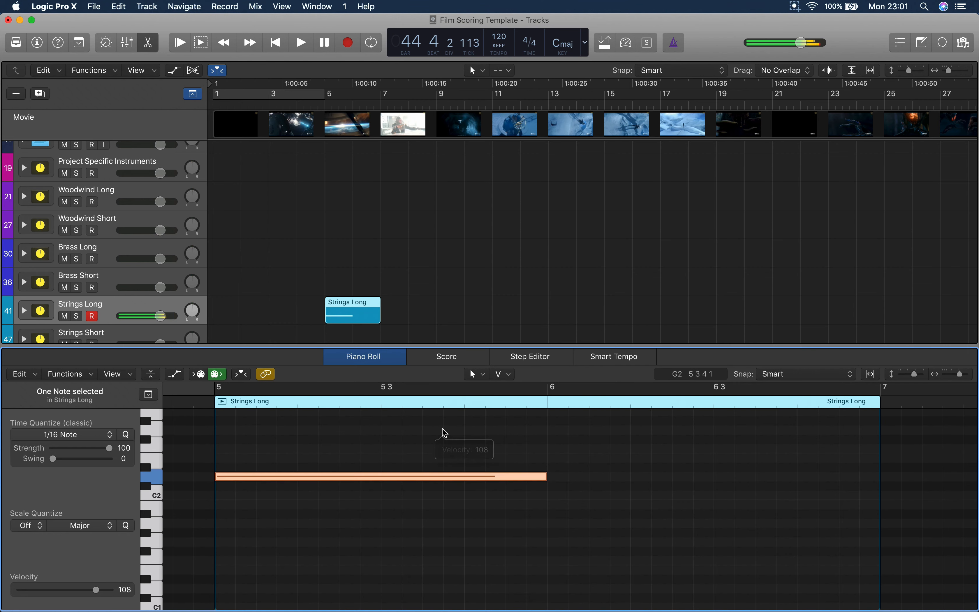
key(XF86AudioLowerVolume)
key(XF86AudioLowerVolume)
key(XF86AudioLowerVolume)
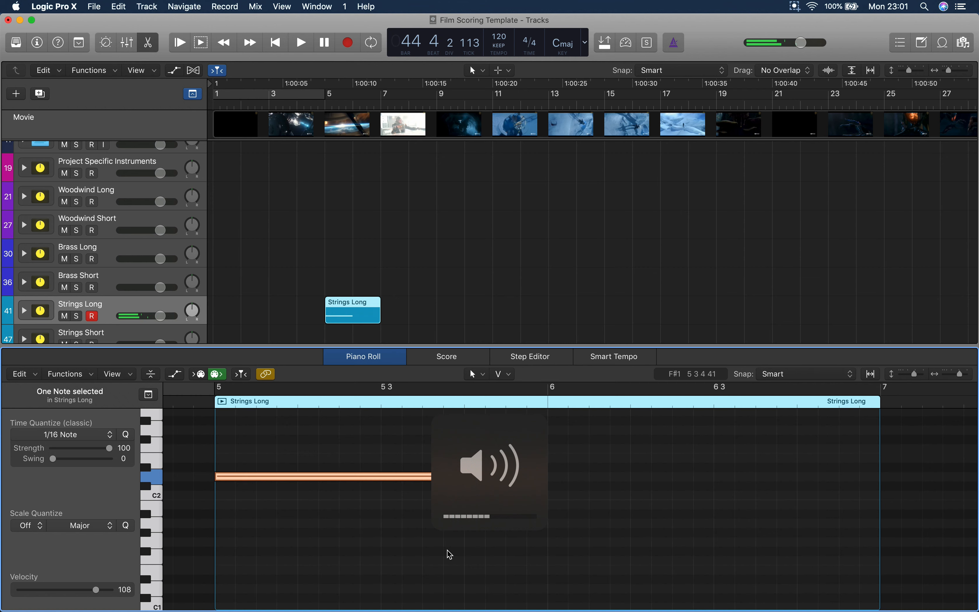
Step: Copy the D2 note one octave down to D1, starting at bar 5
scroll(301, 486, down, 3)
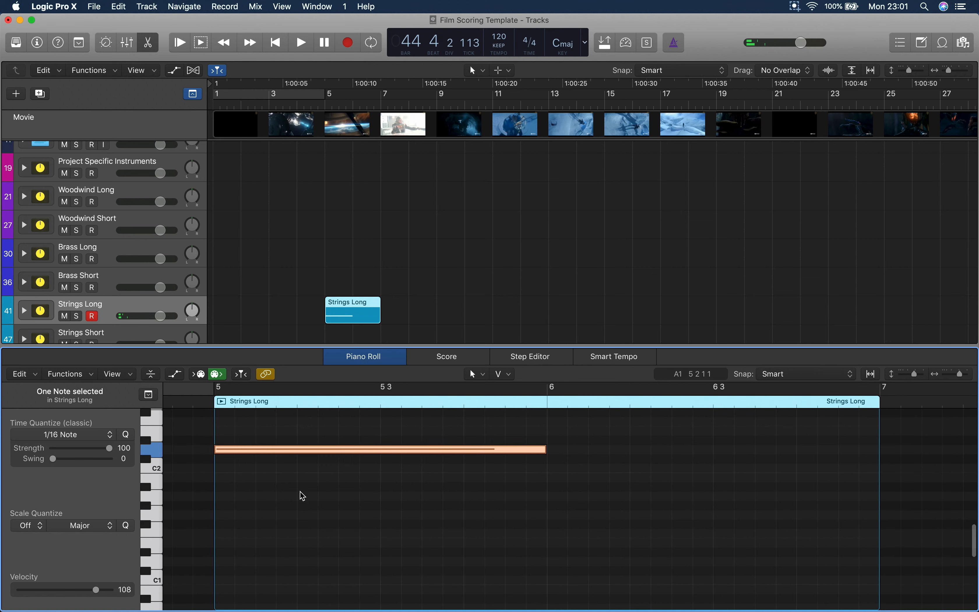
drag(290, 454, 288, 566)
scroll(303, 500, down, 10)
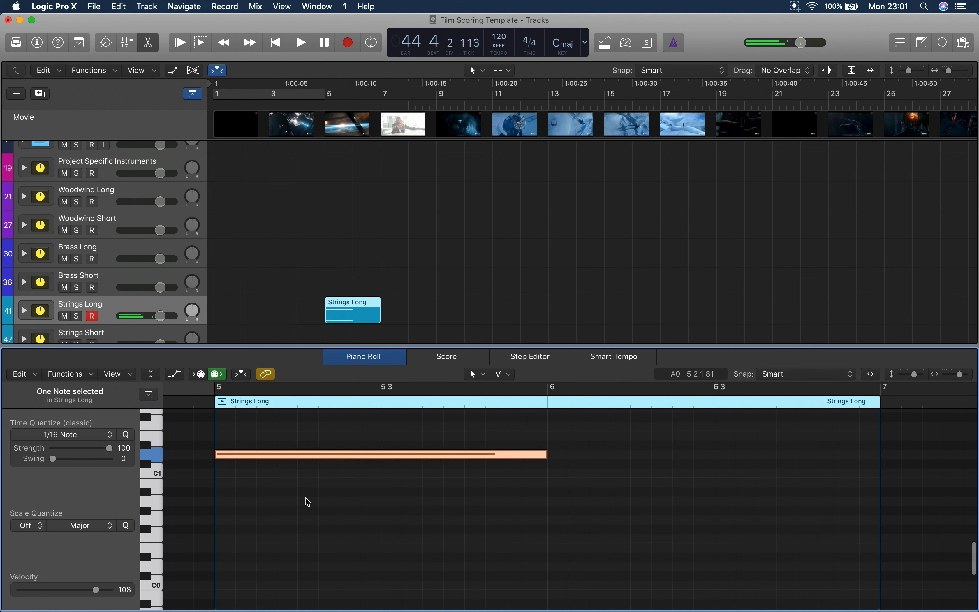
click(157, 509)
scroll(322, 488, up, 10)
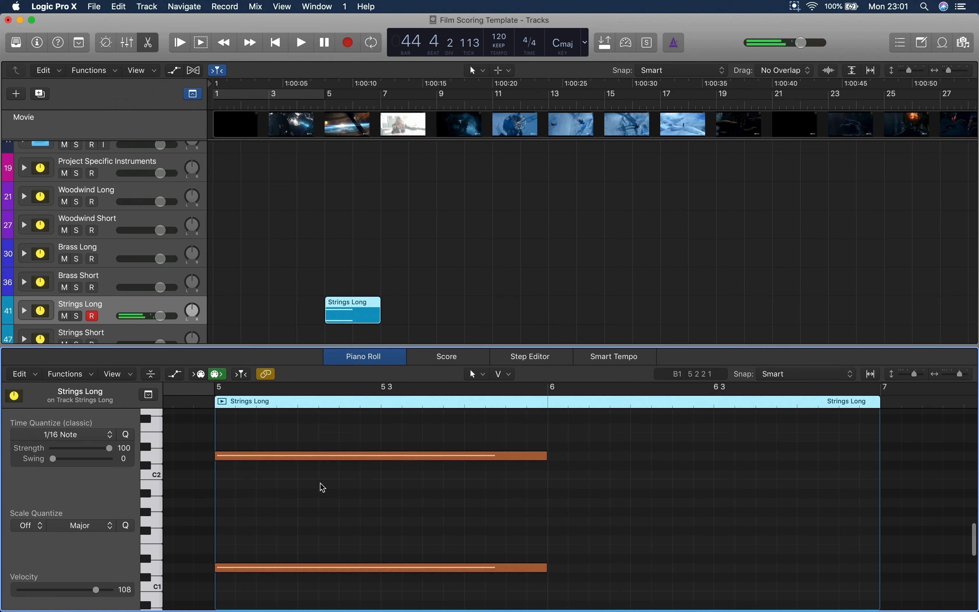
Step: Select both notes and transpose them down 12 semitones
drag(312, 435, 337, 603)
right_click(347, 512)
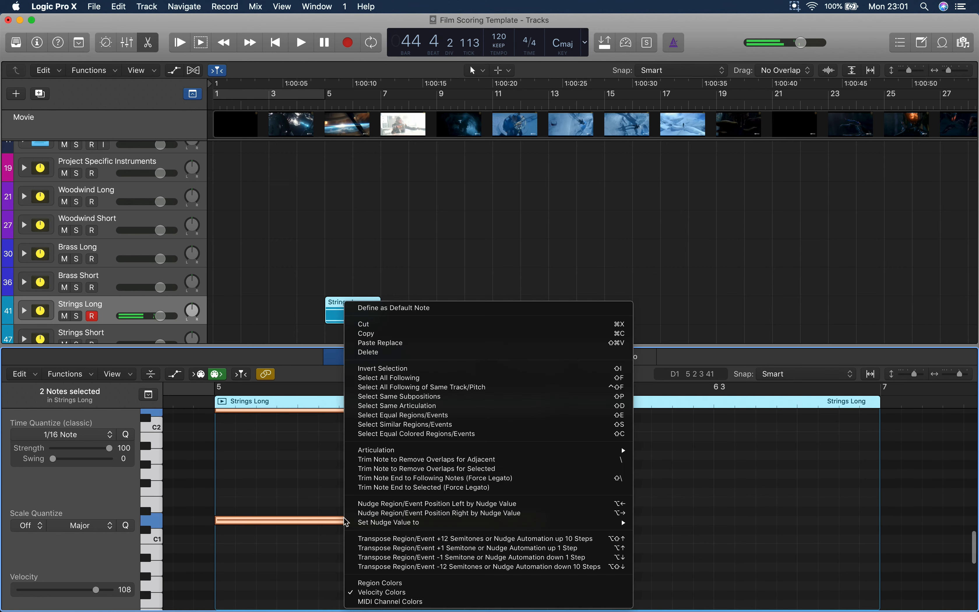
click(396, 567)
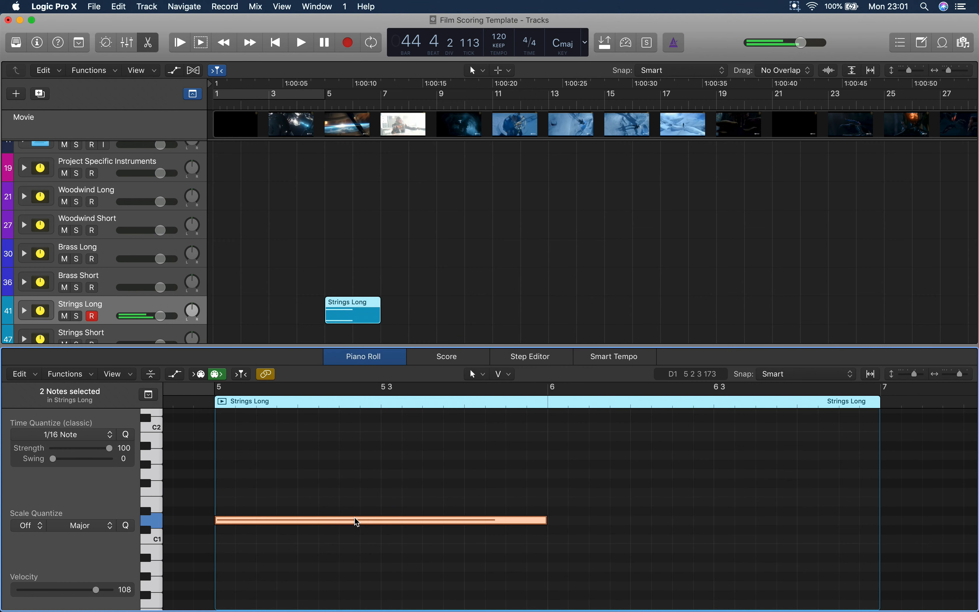
click(362, 539)
scroll(382, 572, down, 5)
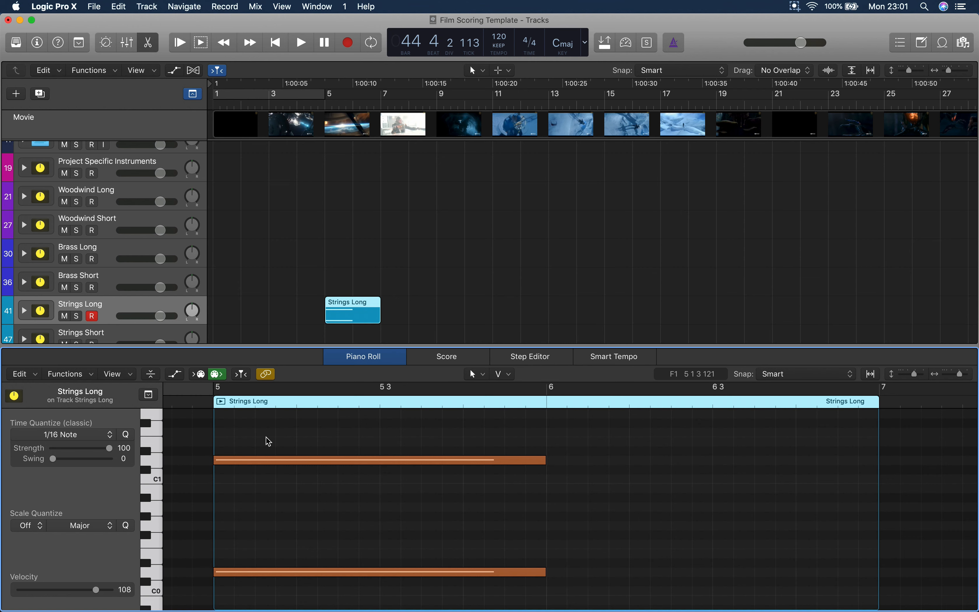
Step: Extend both notes to the region's end and copy the Strings Long region to bar 7
drag(428, 439, 475, 575)
drag(545, 542, 878, 571)
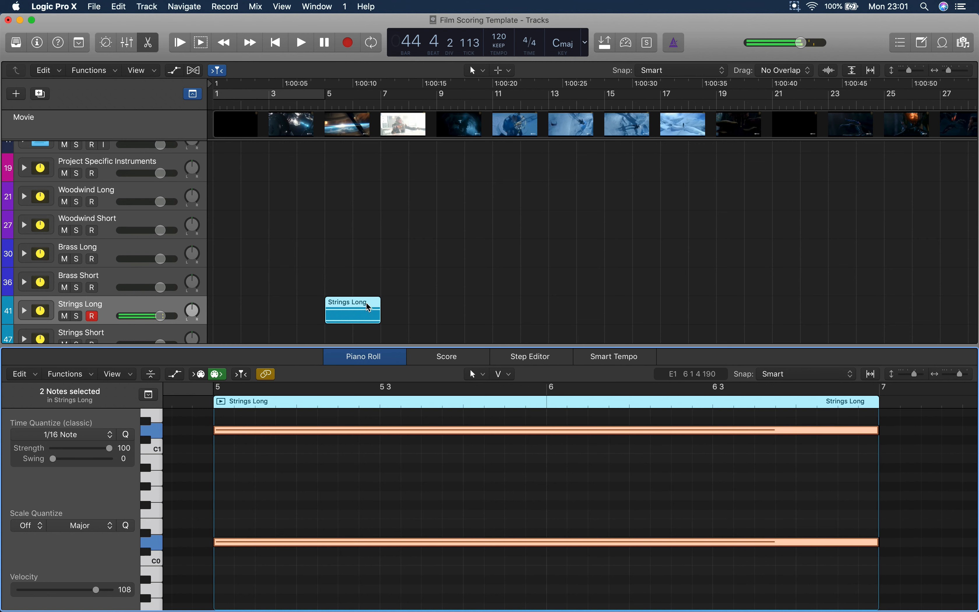
alt+drag(350, 318, 406, 317)
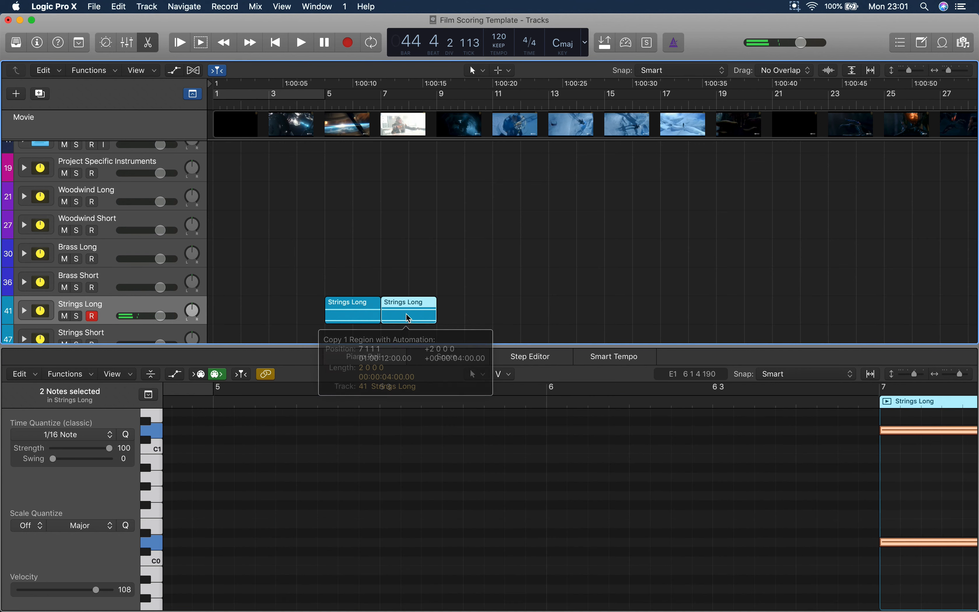
Step: Lower both notes in the bar 7 region by one semitone and deselect the region
scroll(501, 500, right, 14)
drag(501, 570, 444, 428)
drag(437, 543, 437, 552)
click(465, 267)
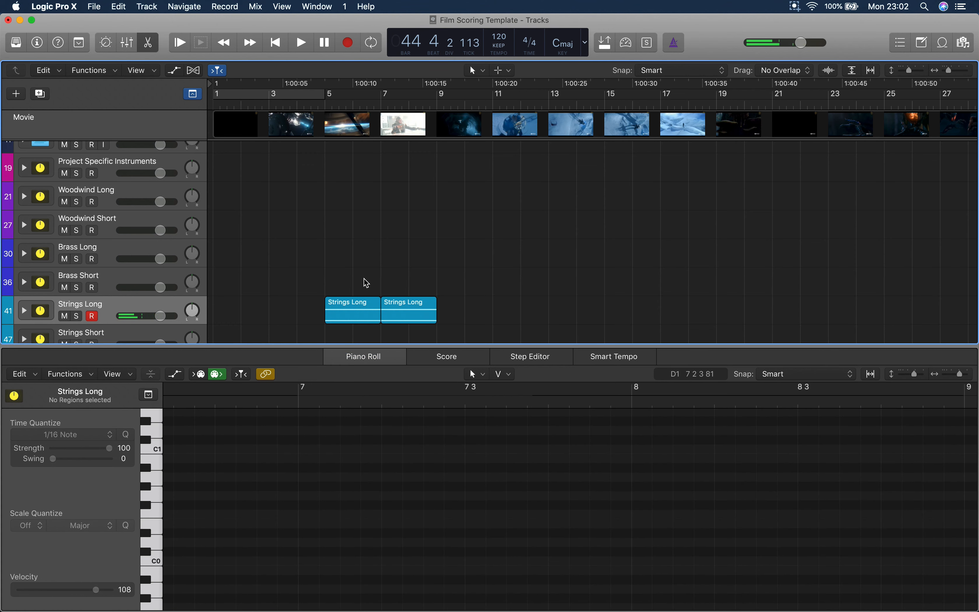
Step: Copy the bar 5 Strings Long region to the Strings Short track at bar 5 and delete the copy's lower D0 note
click(369, 299)
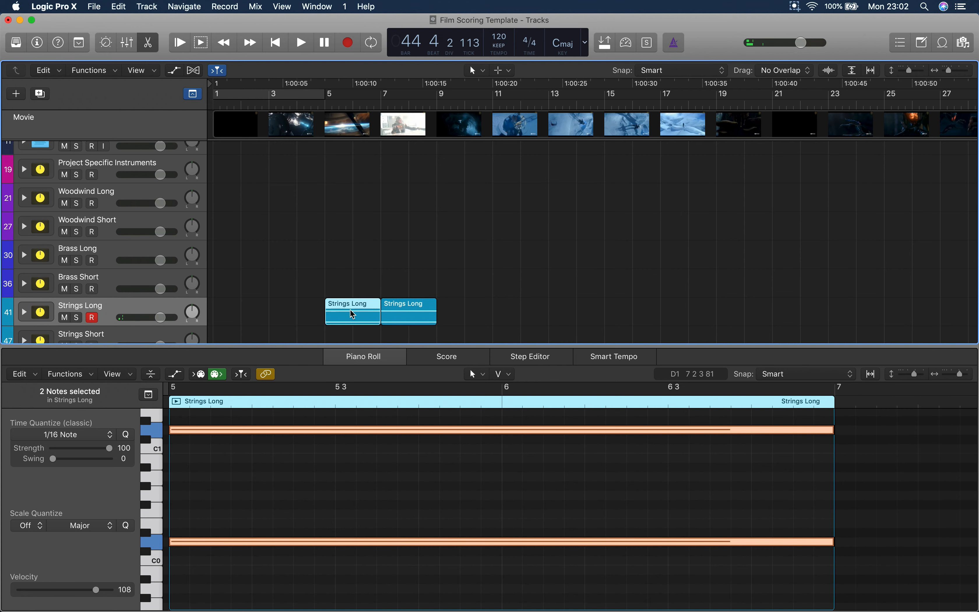
scroll(346, 320, down, 4)
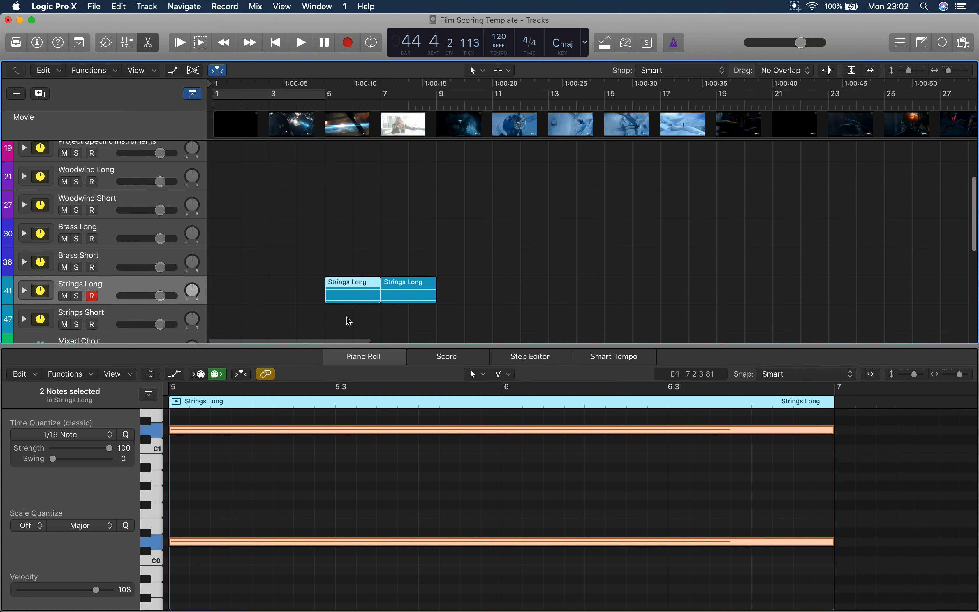
drag(344, 243, 349, 271)
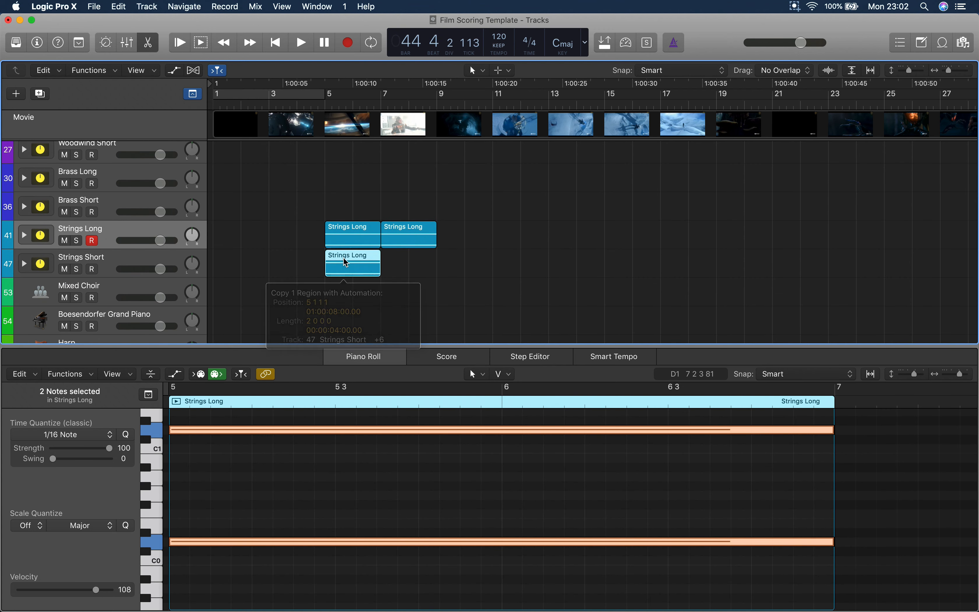
click(345, 504)
click(371, 542)
key(Delete)
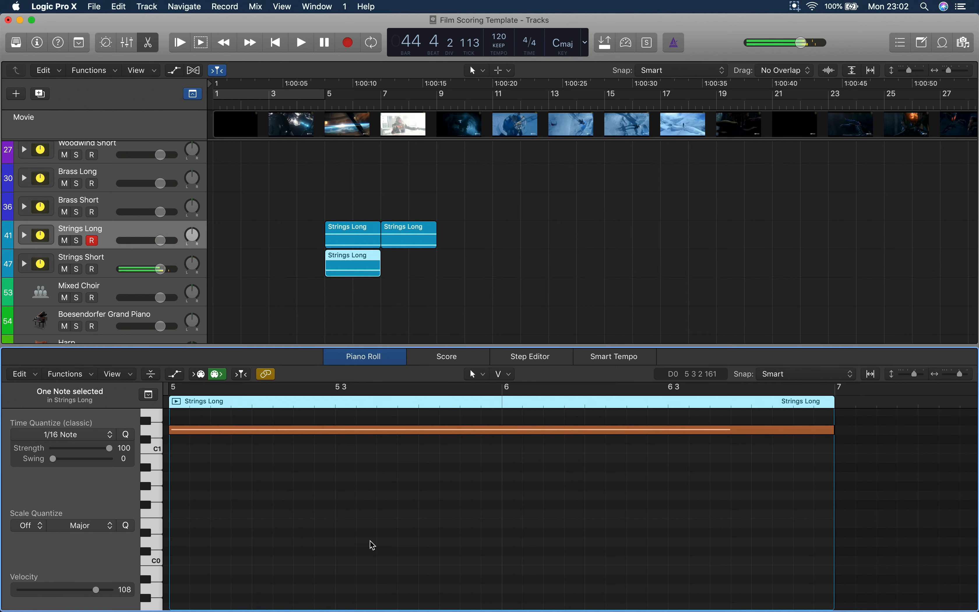
Step: Select the Strings Short track, switch to Strings Long for comparison and reselect Strings Short
click(105, 261)
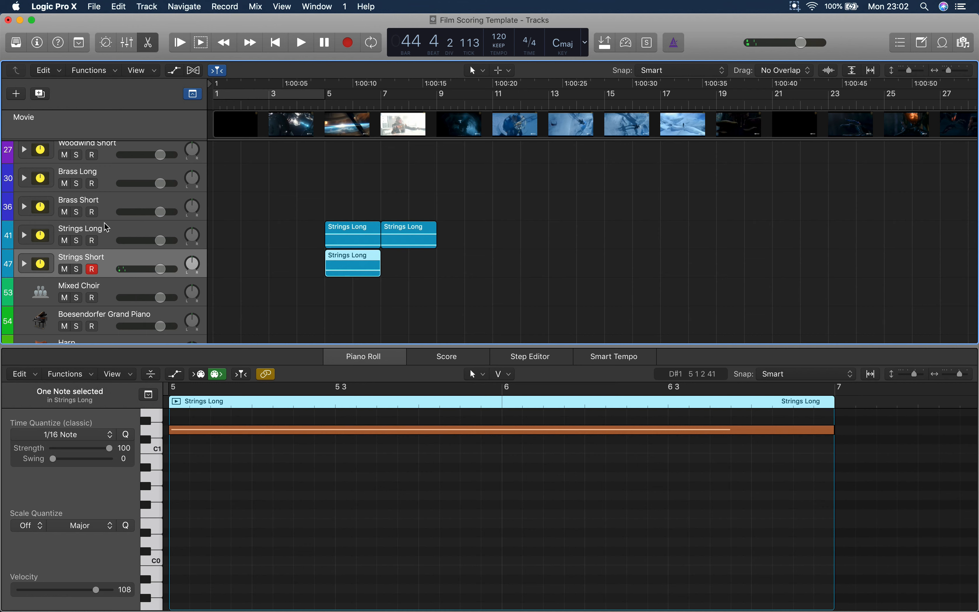
click(108, 233)
click(109, 263)
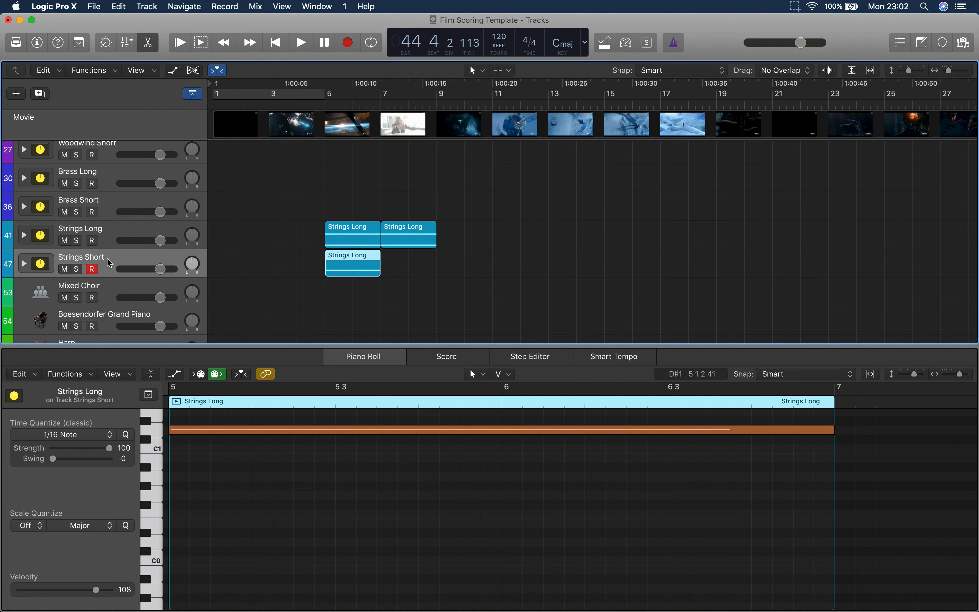
Step: Shorten the note in the bar 5 Strings Short region to a sixteenth and raise it to D3
click(281, 271)
click(359, 256)
scroll(434, 486, left, 3)
scroll(435, 488, up, 3)
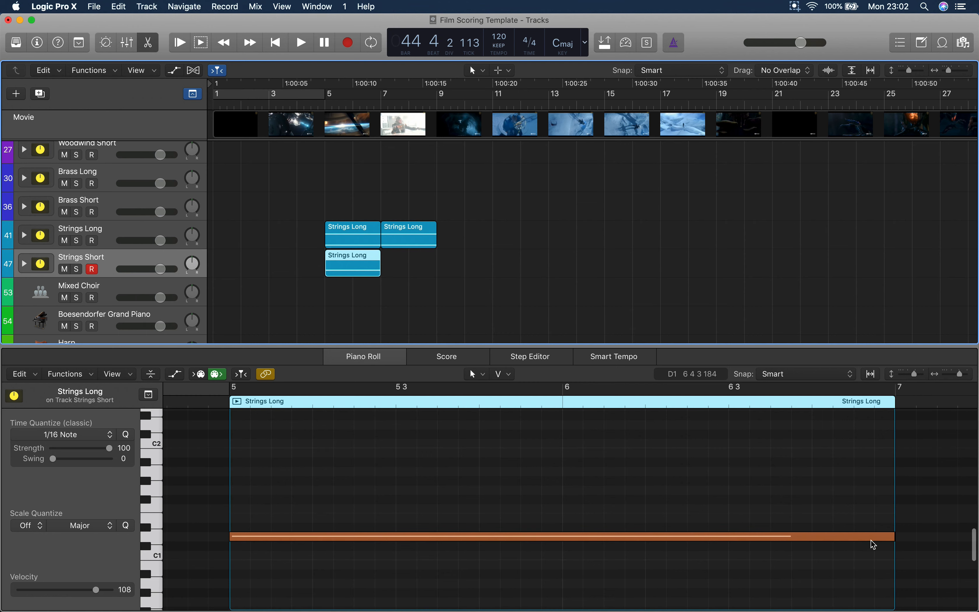
drag(892, 536, 295, 465)
scroll(309, 565, up, 2)
scroll(291, 463, up, 5)
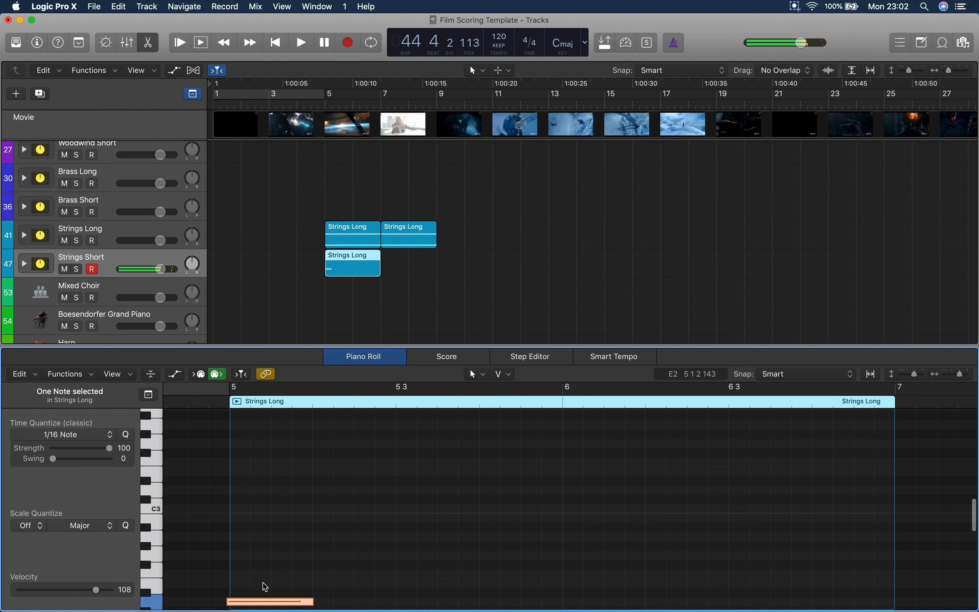
drag(266, 601, 250, 484)
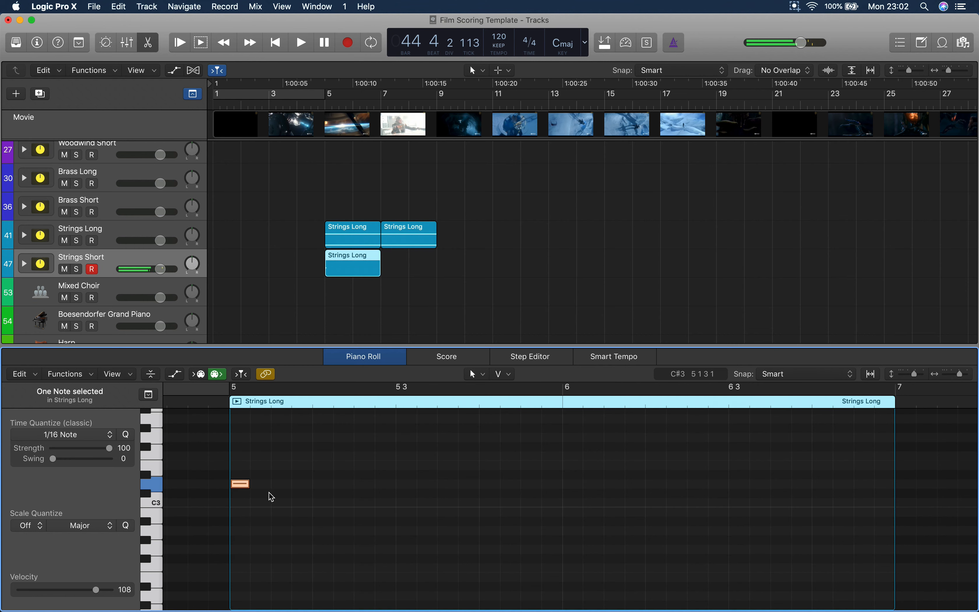
Step: Raise the sixteenth note to A3 and duplicate it on the next sixteenth with velocity 75
scroll(260, 489, down, 4)
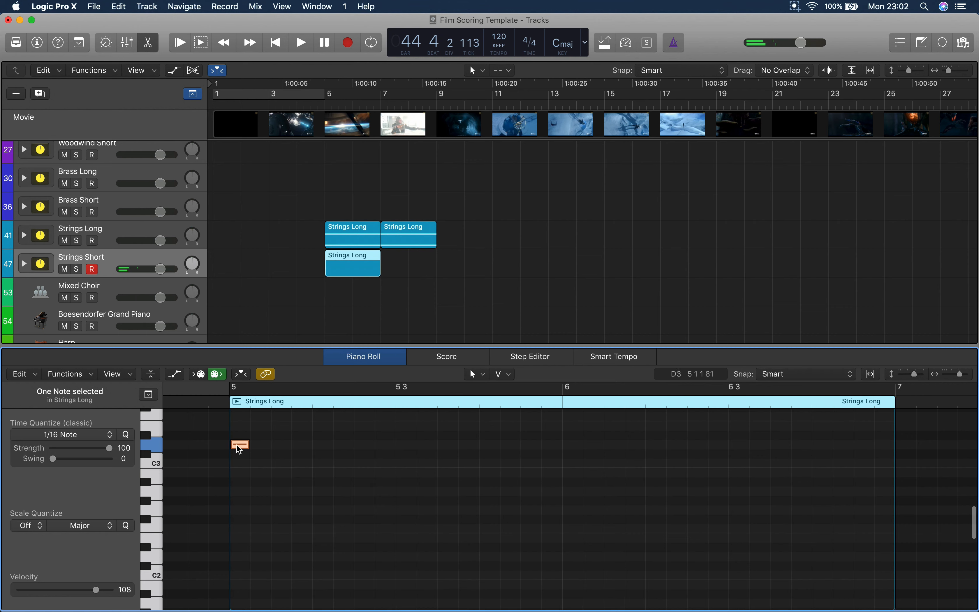
scroll(239, 464, up, 4)
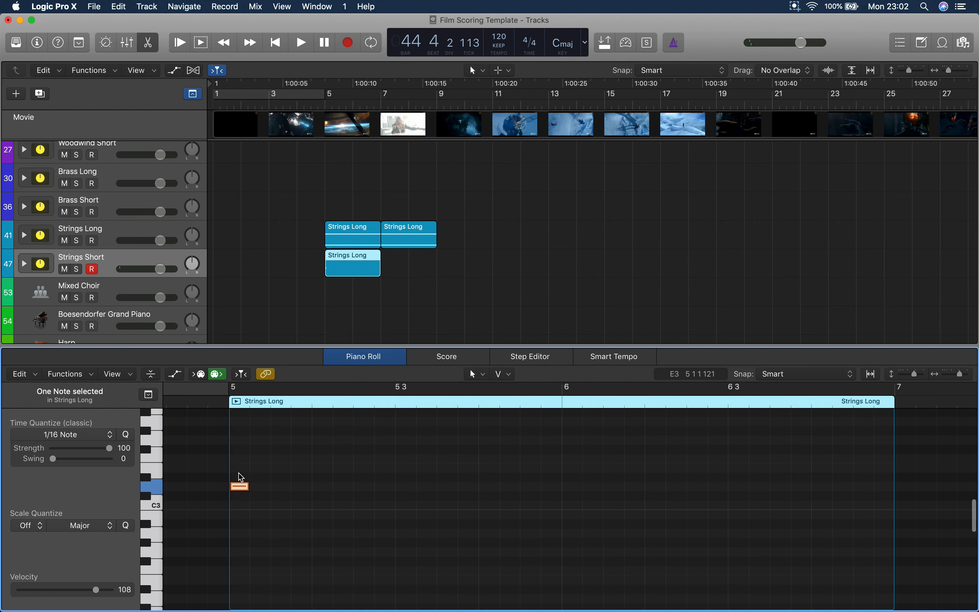
scroll(241, 490, up, 2)
drag(240, 503, 257, 492)
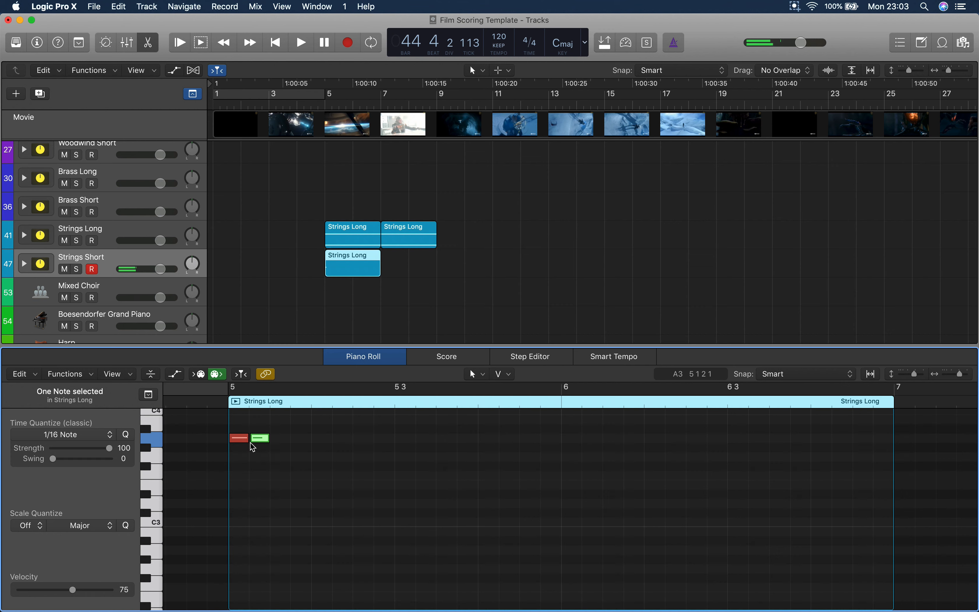
Step: Copy the A3 pair to F3 on the following two sixteenths and repeat the alternating pattern through bar 5
drag(236, 431, 326, 441)
drag(384, 491, 405, 437)
drag(217, 429, 561, 501)
click(371, 542)
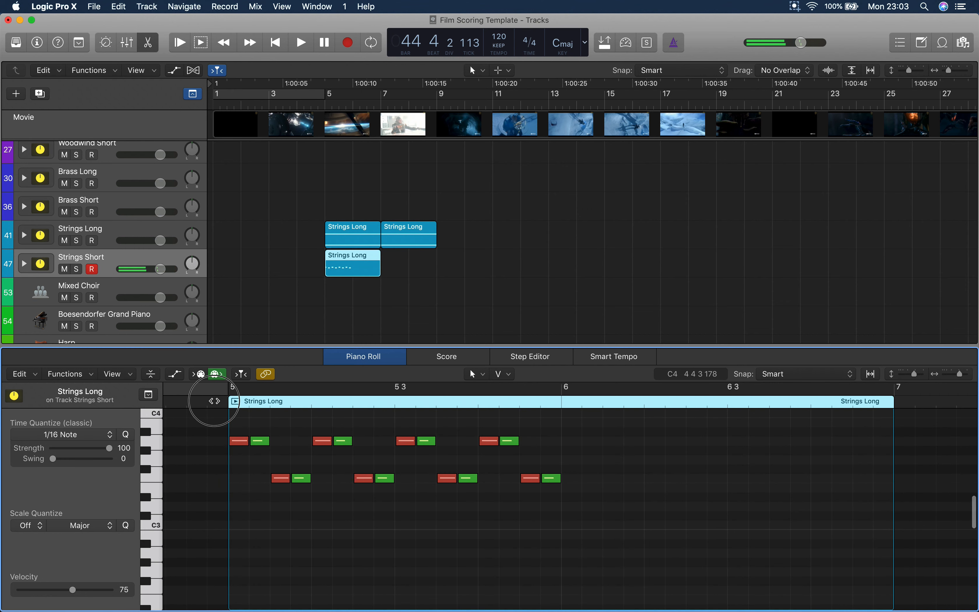
Step: Play the bar 5 pattern and undo its repeats, back to the first A3 and F3 pairs
key(space)
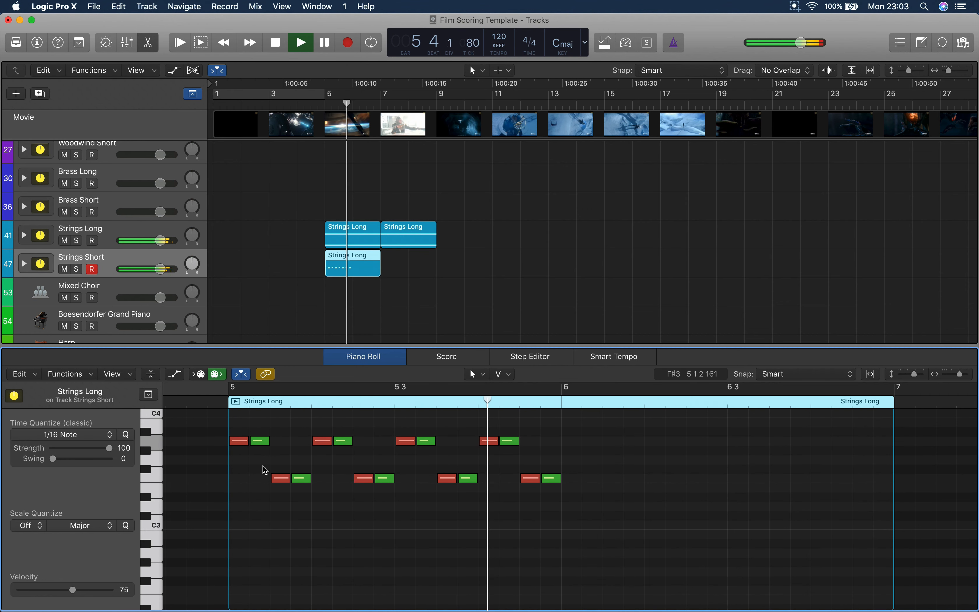
key(space)
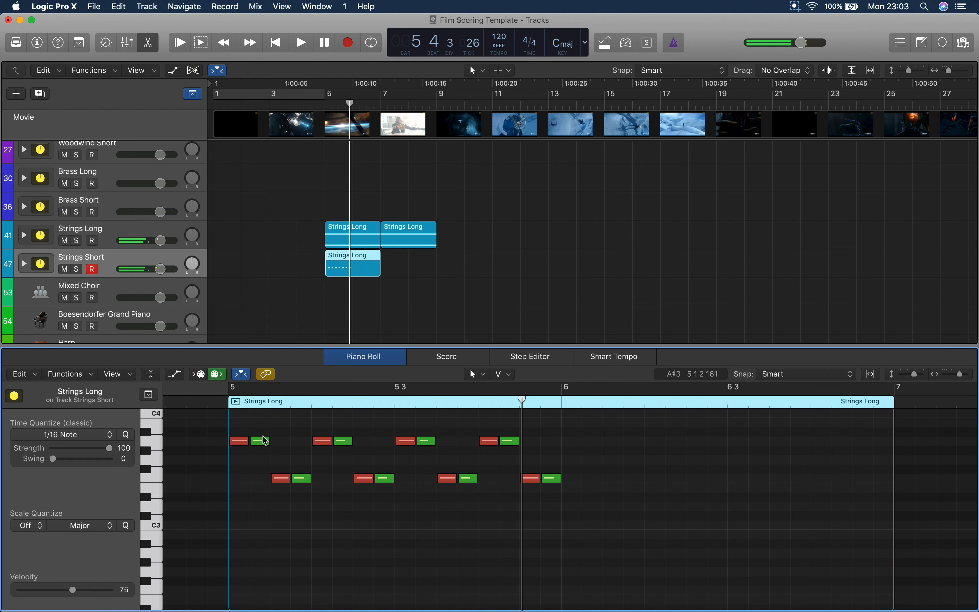
key(super+z)
key(super+z)
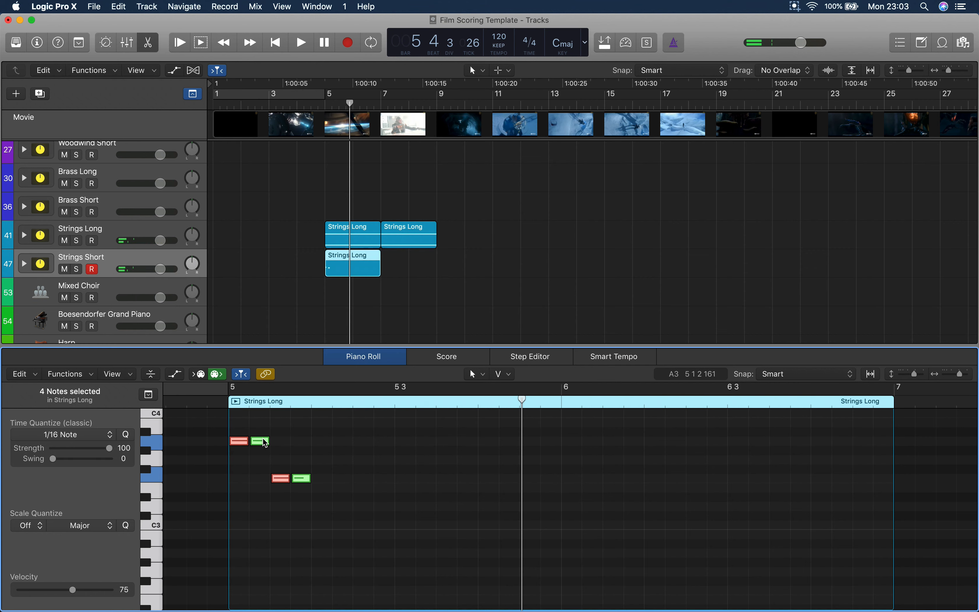
Step: Set the second note of each pair to velocity 90 and repeat the A3–F3 pattern through bar 5
click(290, 460)
drag(304, 481, 260, 424)
click(196, 419)
drag(196, 419, 342, 503)
drag(242, 448, 327, 448)
drag(210, 441, 439, 521)
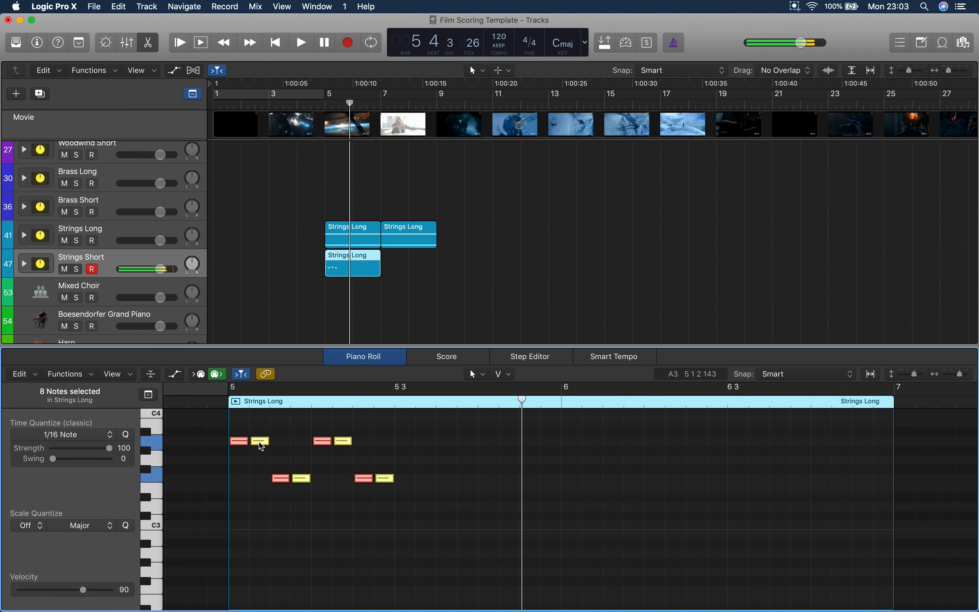
drag(242, 445, 399, 466)
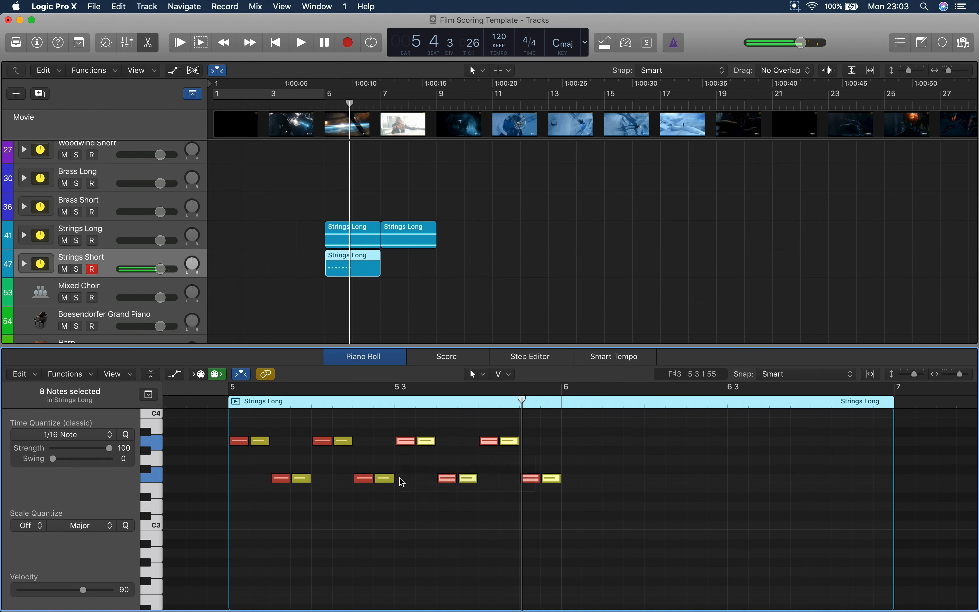
click(402, 528)
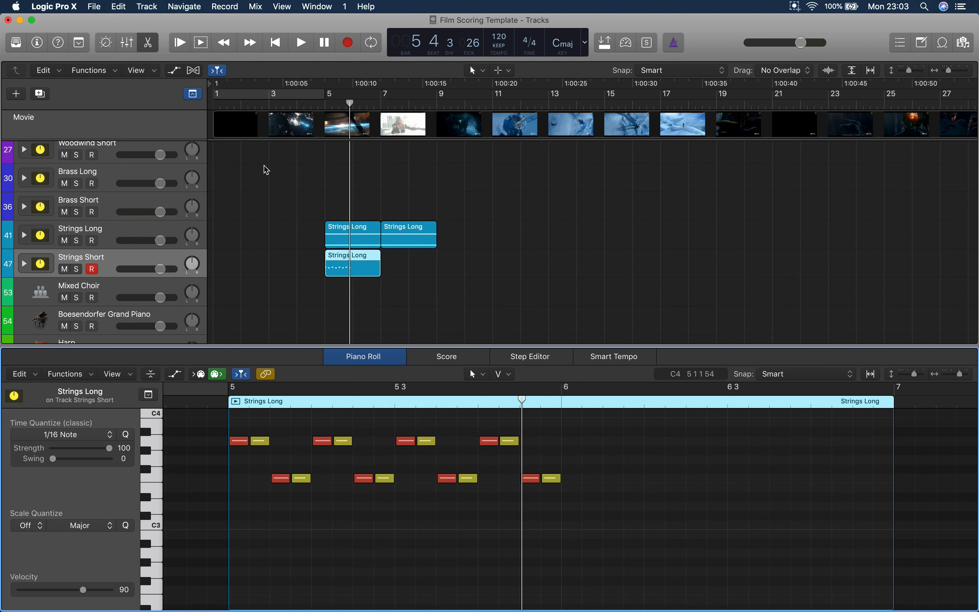
Step: In the mixer, select all channels except Output and Master, lower their faders together to -10.0 dB and close it
key(super+2)
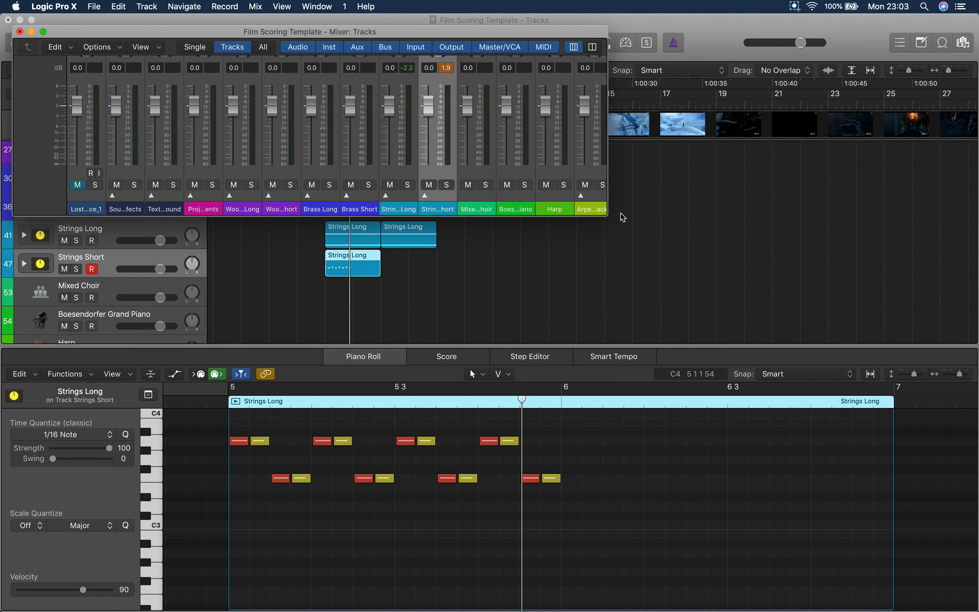
drag(610, 215, 931, 530)
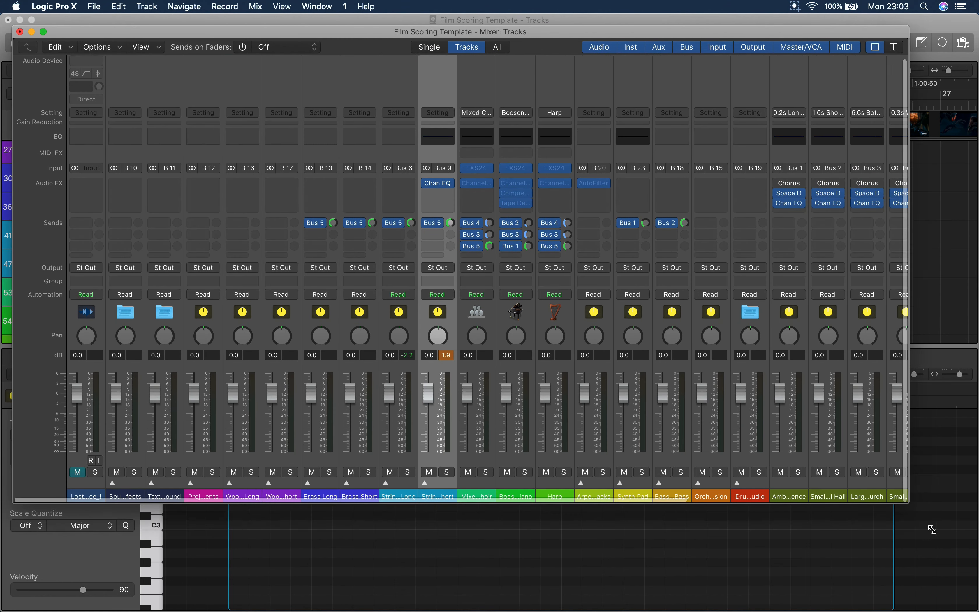
scroll(626, 421, right, 10)
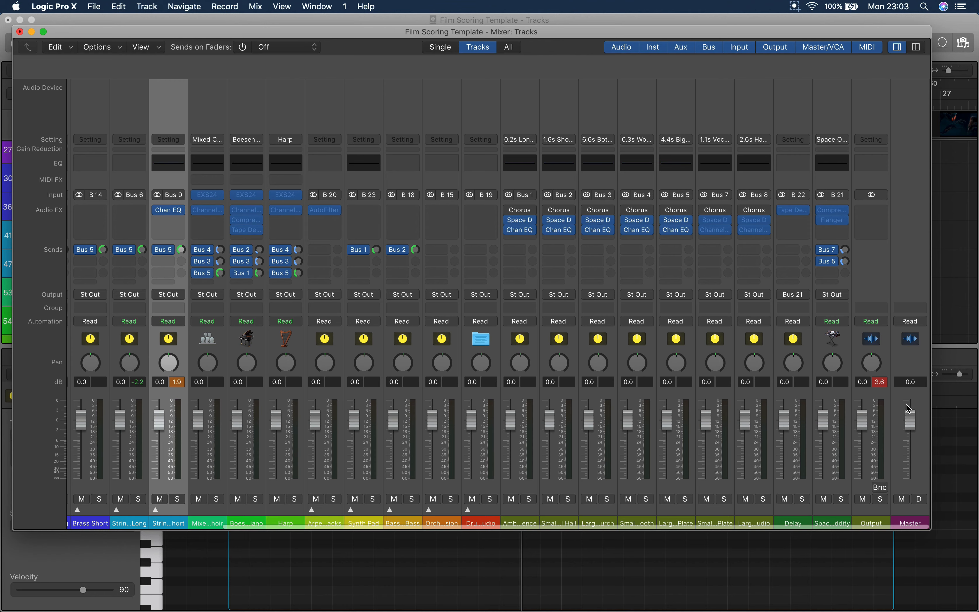
click(834, 484)
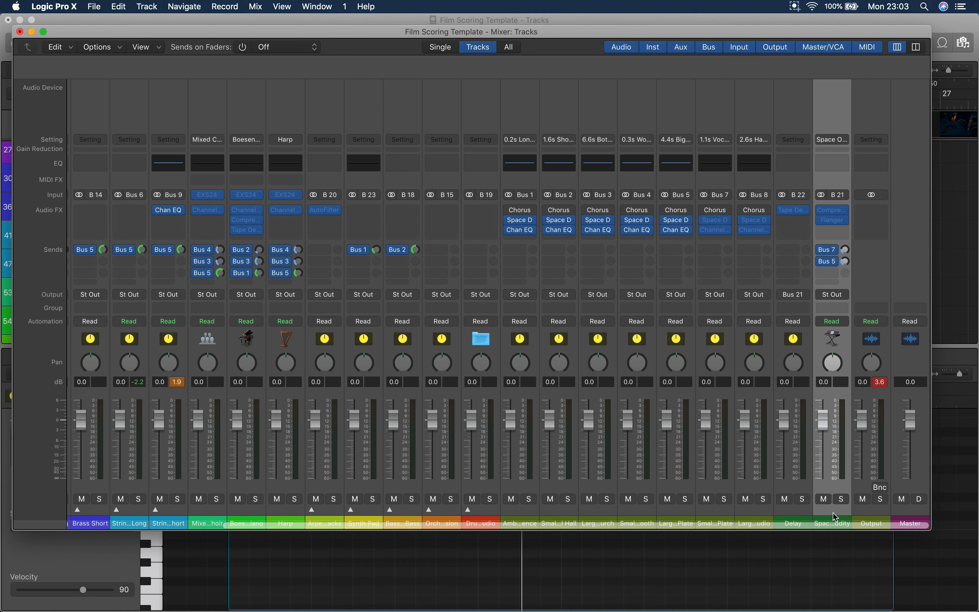
scroll(690, 474, left, 10)
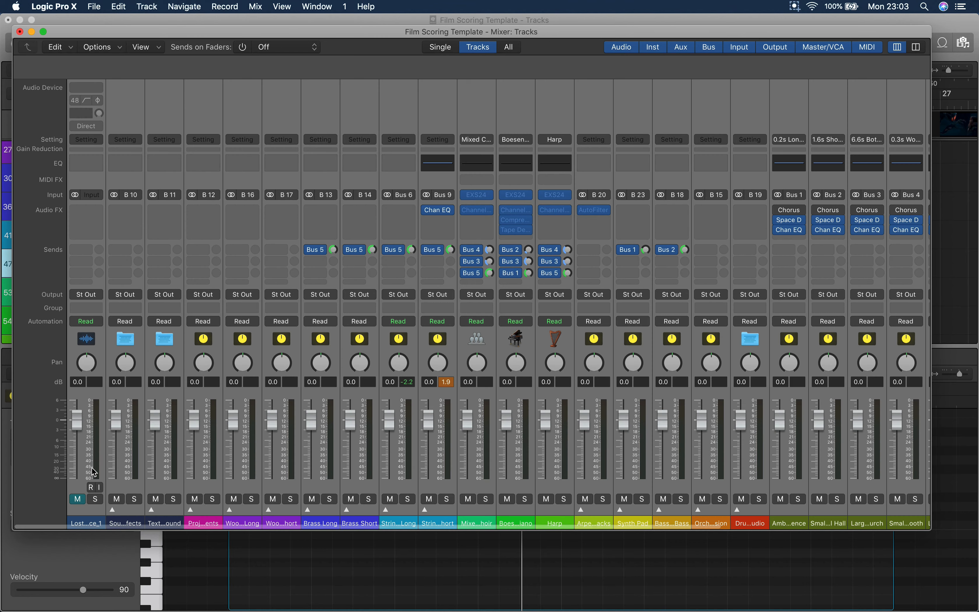
scroll(444, 485, right, 10)
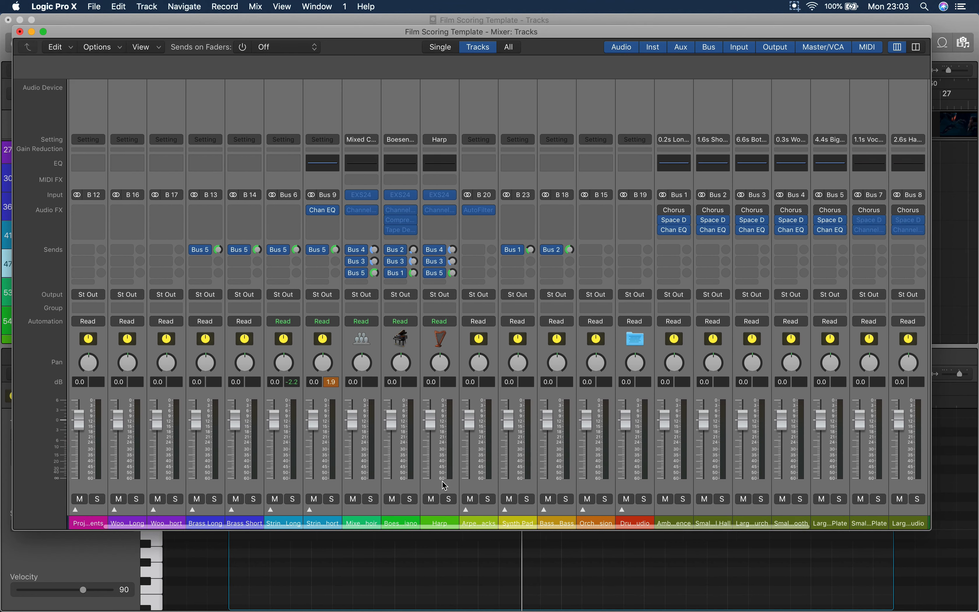
drag(825, 426, 827, 474)
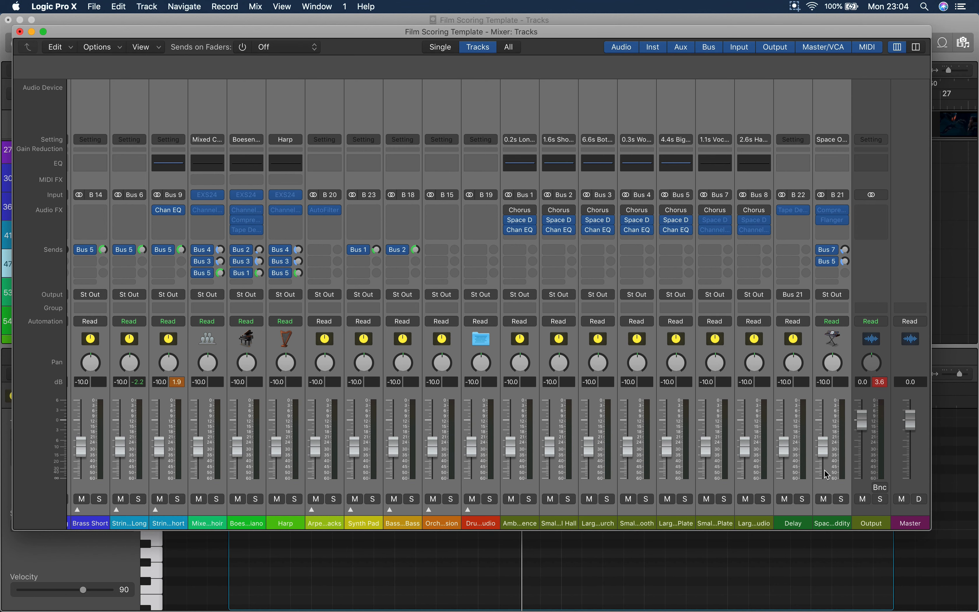
click(20, 32)
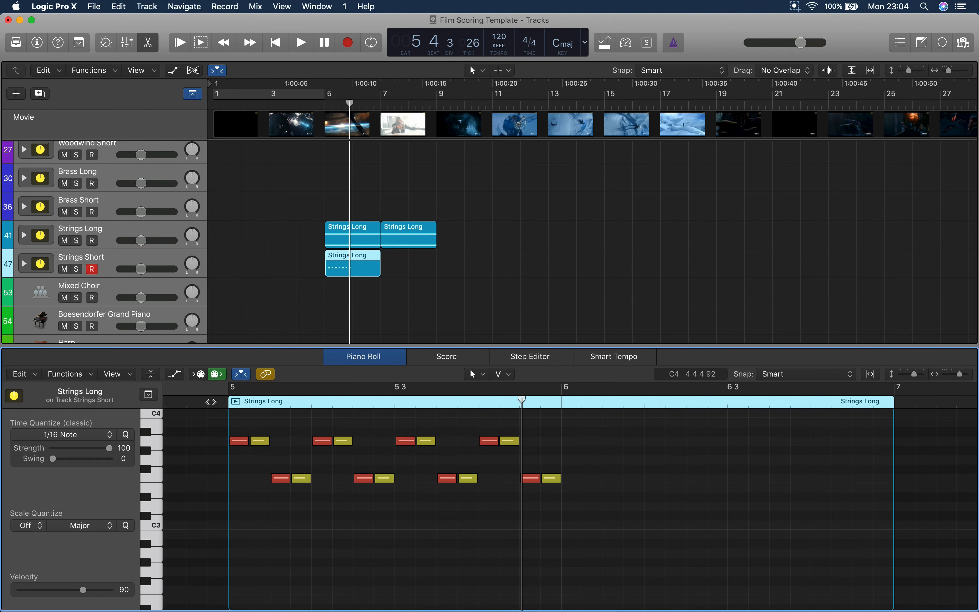
Step: Play the pattern, add an F3 pair under the first A3 pair and a D3 pair under the next, and replay
key(space)
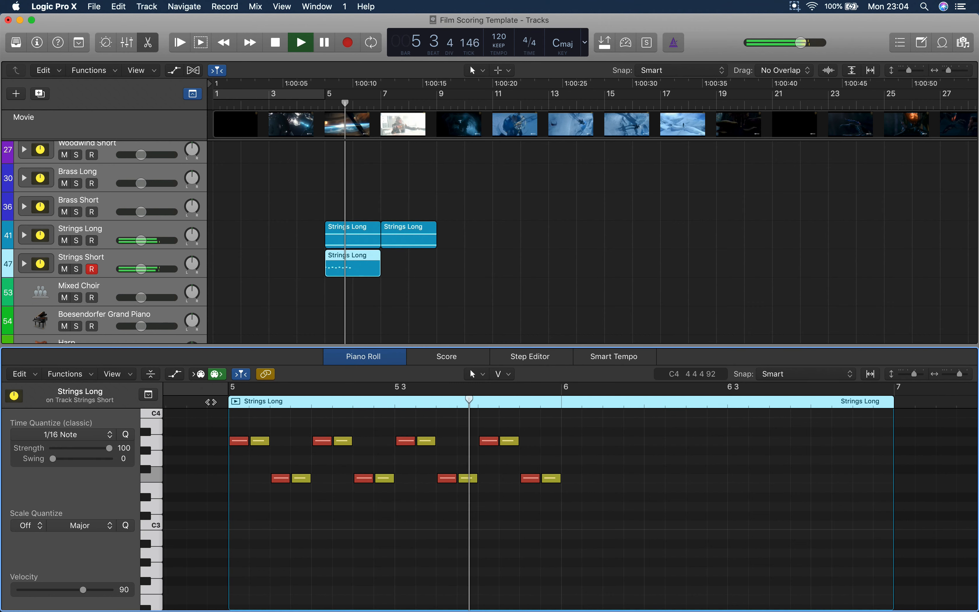
key(space)
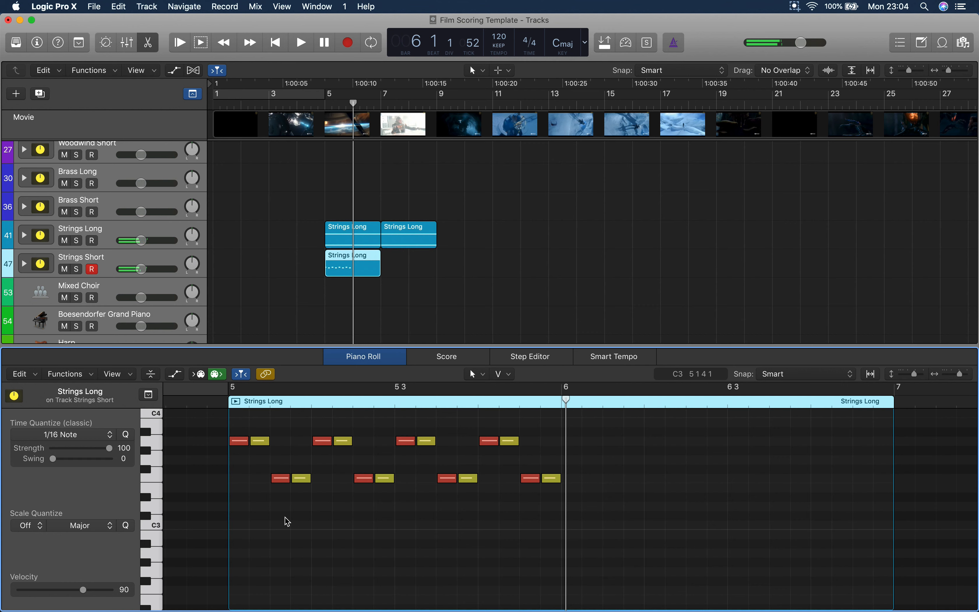
drag(238, 432, 284, 510)
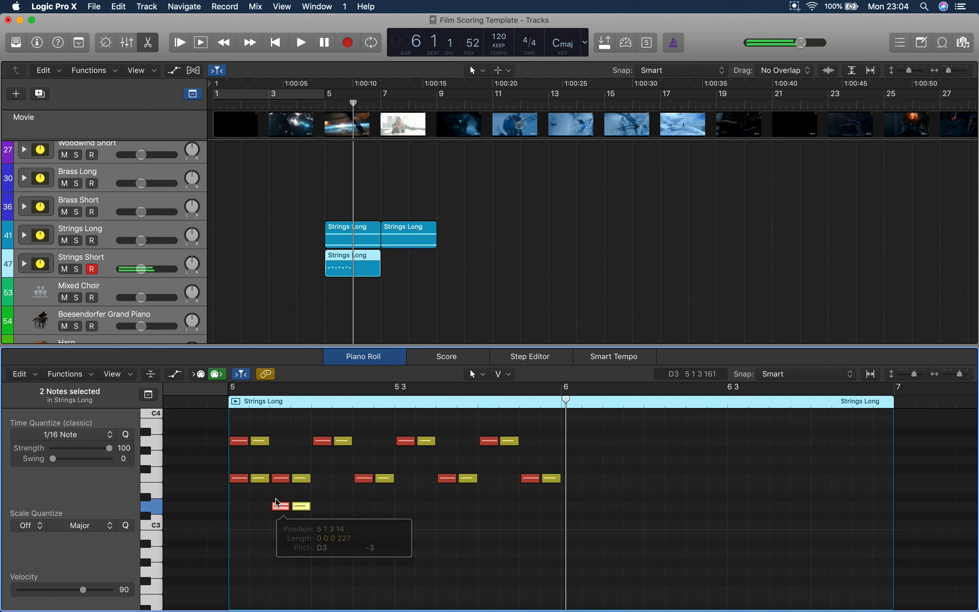
click(208, 402)
key(space)
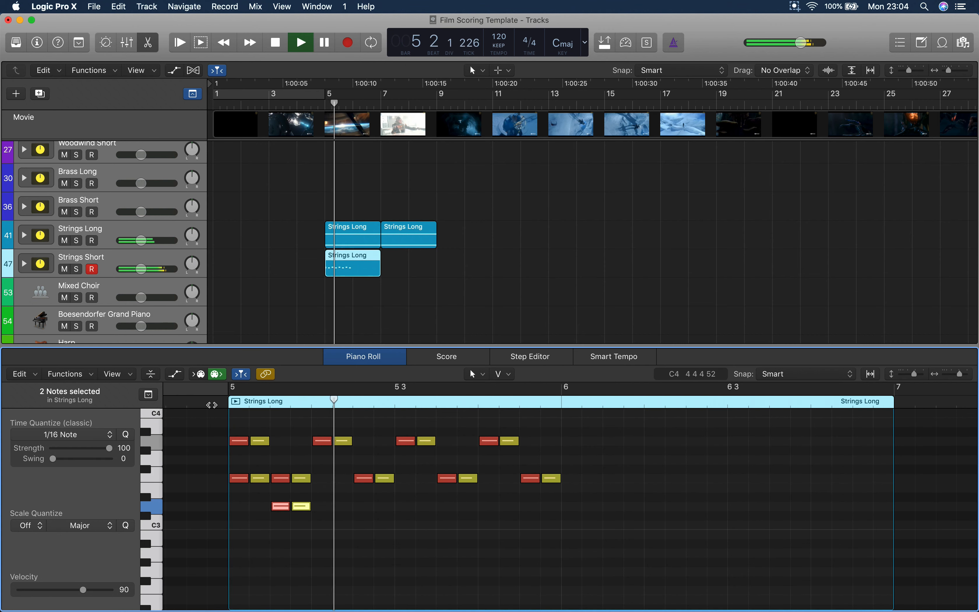
key(space)
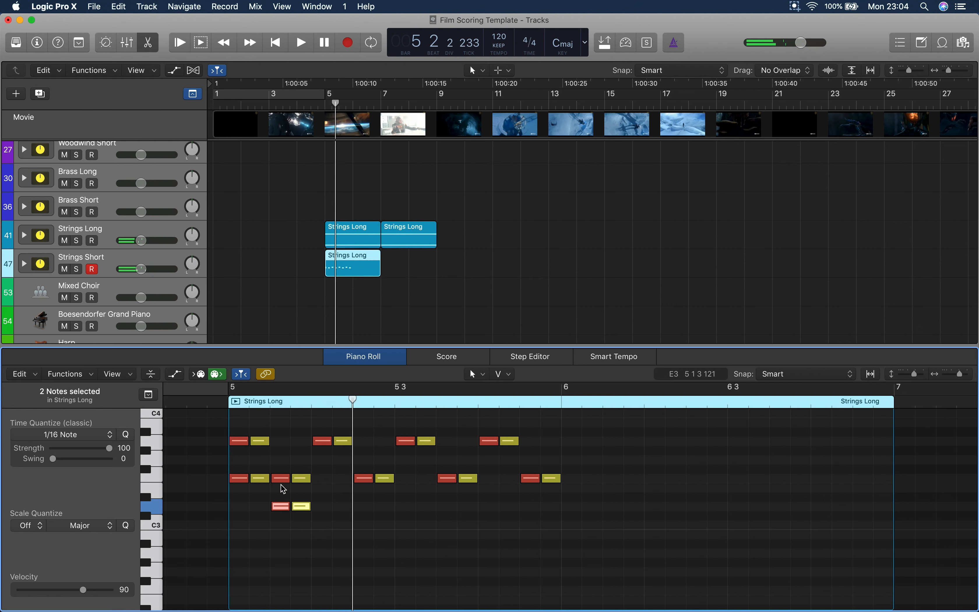
Step: Replace the offbeat F3 pairs throughout bar 5 with D3 pairs doubled by A2 pairs below
drag(279, 469, 285, 554)
drag(372, 462, 603, 528)
drag(370, 483, 360, 554)
click(384, 534)
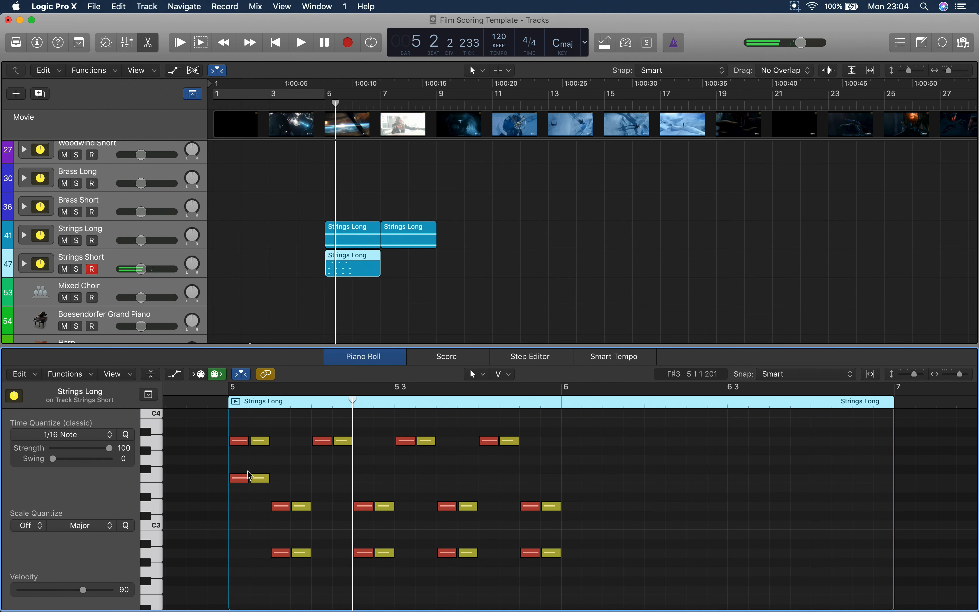
Step: Copy the F3 pair under the remaining A3 pairs in bar 5 and play back the full pattern
drag(246, 489, 408, 480)
alt+drag(406, 479, 489, 479)
drag(184, 409, 668, 584)
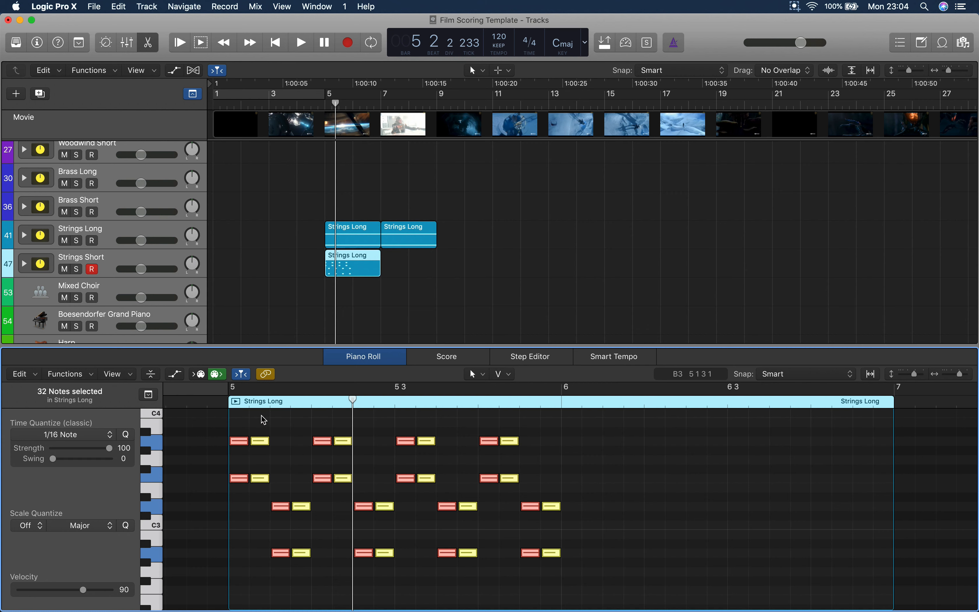
key(space)
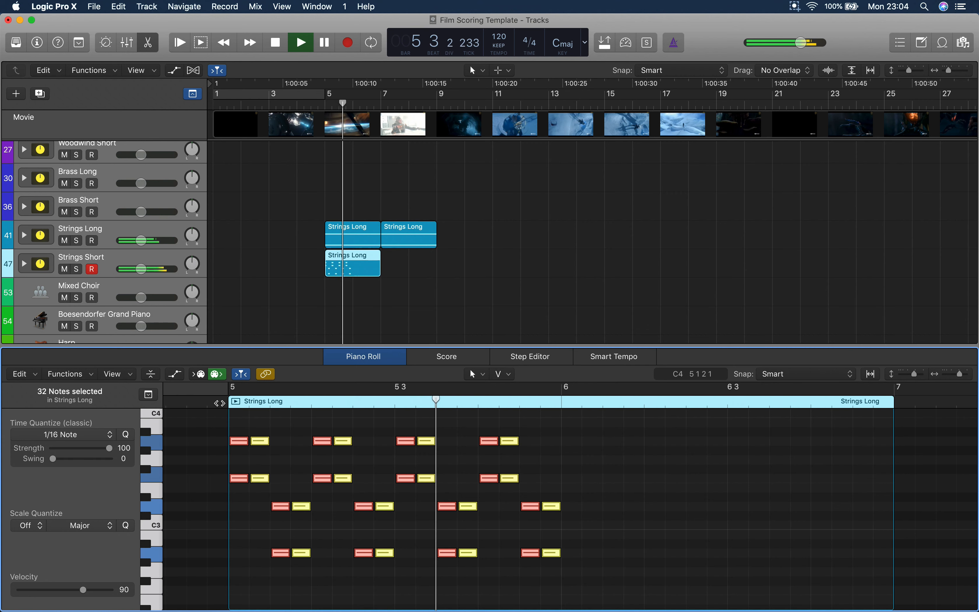
key(space)
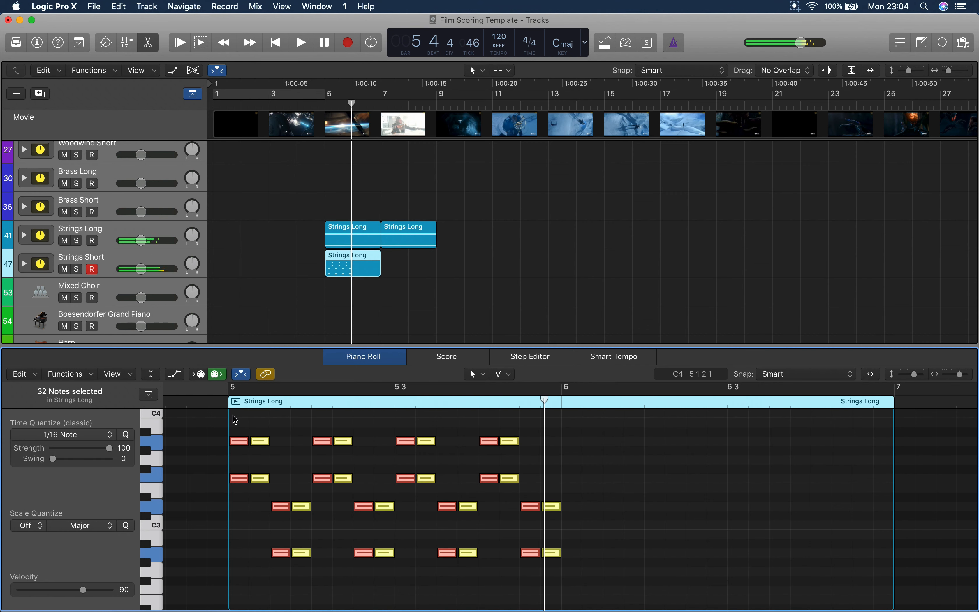
click(487, 586)
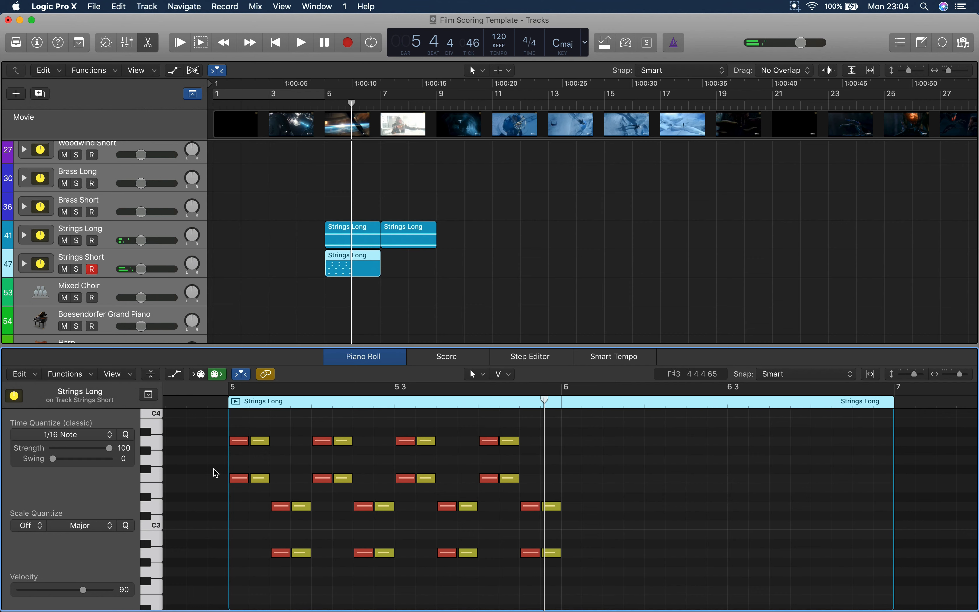
Step: Raise the velocity of the second notes in the bar 5 pairs, group by group, and deselect the notes
drag(263, 496, 259, 435)
drag(299, 499, 314, 532)
drag(338, 493, 341, 438)
drag(342, 442, 341, 426)
drag(387, 497, 388, 538)
drag(426, 493, 429, 431)
drag(480, 570, 509, 429)
drag(571, 576, 557, 494)
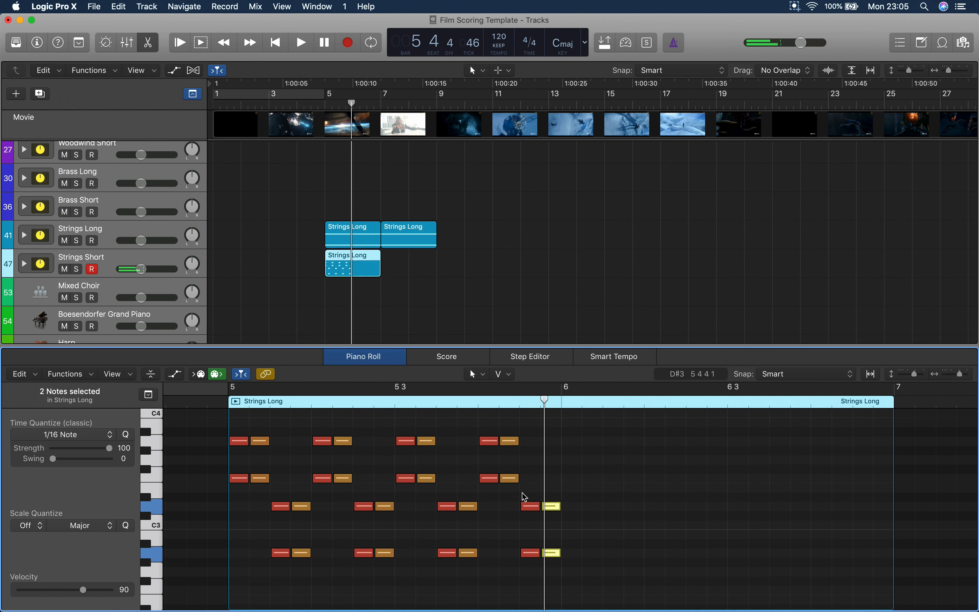
click(238, 536)
Step: Shorten the Strings Short region to one bar and copy it to bars 6 and 7
mouse_move(376, 272)
mouse_down()
mouse_move(351, 272)
mouse_move(365, 268)
mouse_move(330, 289)
mouse_move(370, 257)
mouse_move(331, 270)
mouse_move(385, 271)
mouse_up()
scroll(393, 486, left, 3)
Step: Lower the A3, D3 and A2 notes in the bar 7 Strings Short region by one semitone, to G♯3, C♯3 and G♯2
click(312, 481)
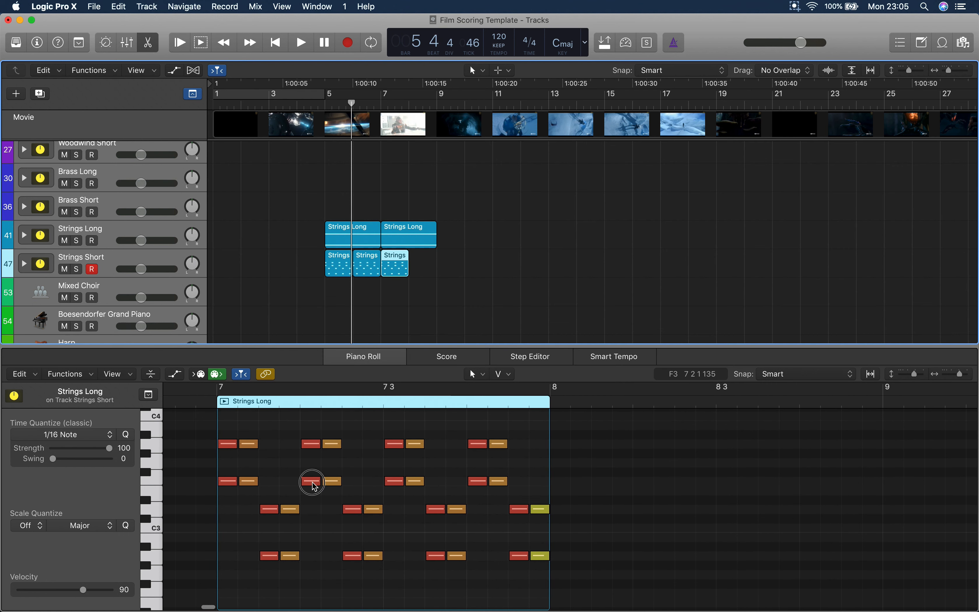
click(225, 512)
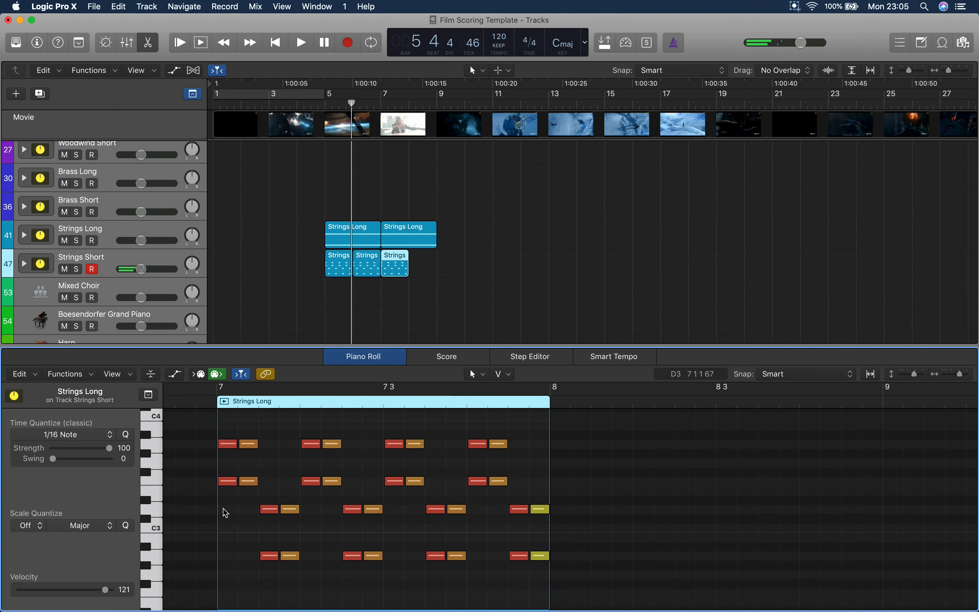
scroll(225, 512, left, 1)
click(158, 481)
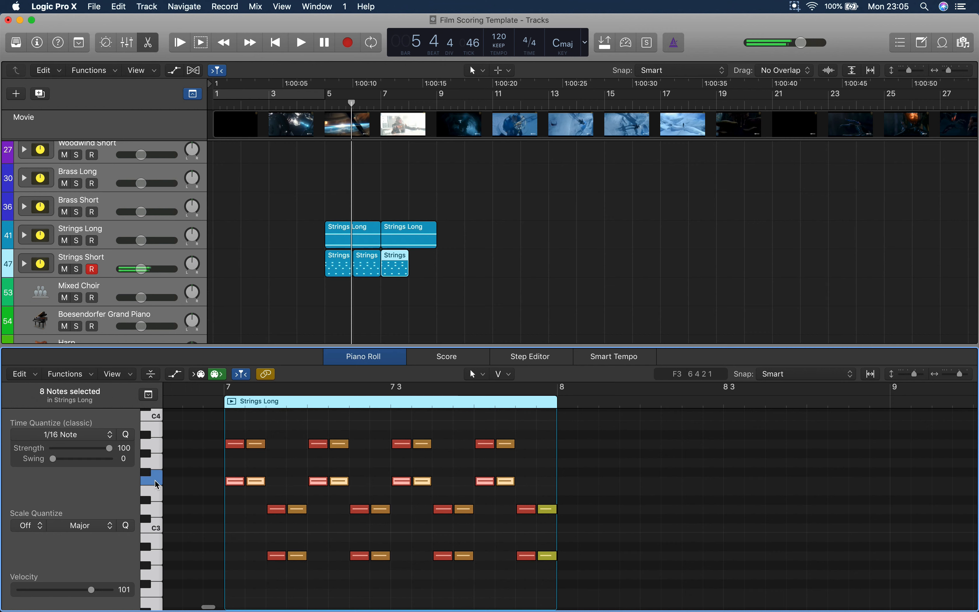
drag(221, 434, 508, 456)
drag(265, 500, 573, 573)
drag(464, 559, 465, 569)
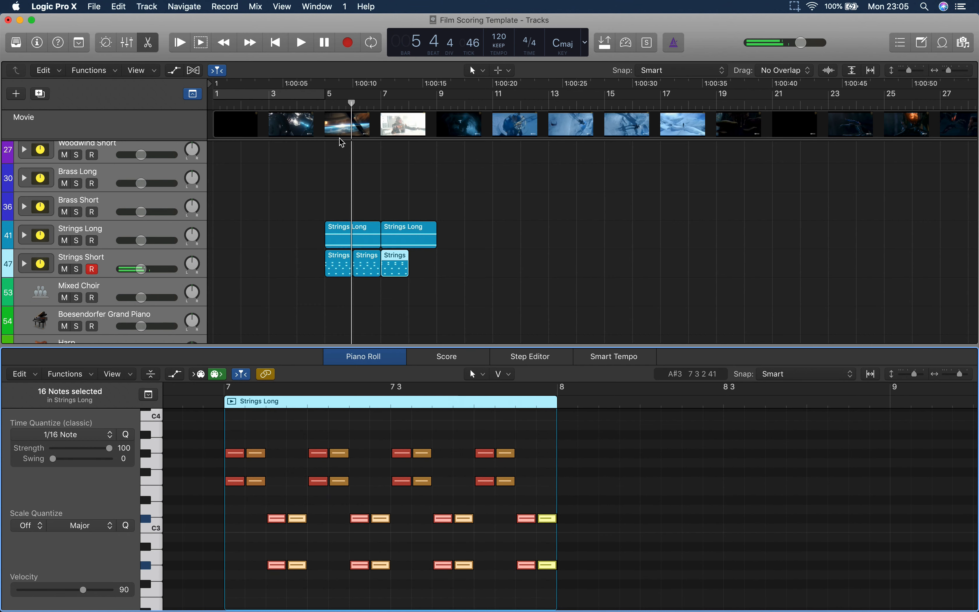
Step: Play back the strings from bar 5 and copy the bar 7 Strings Short region to bar 8
click(311, 107)
key(space)
scroll(414, 221, up, 1)
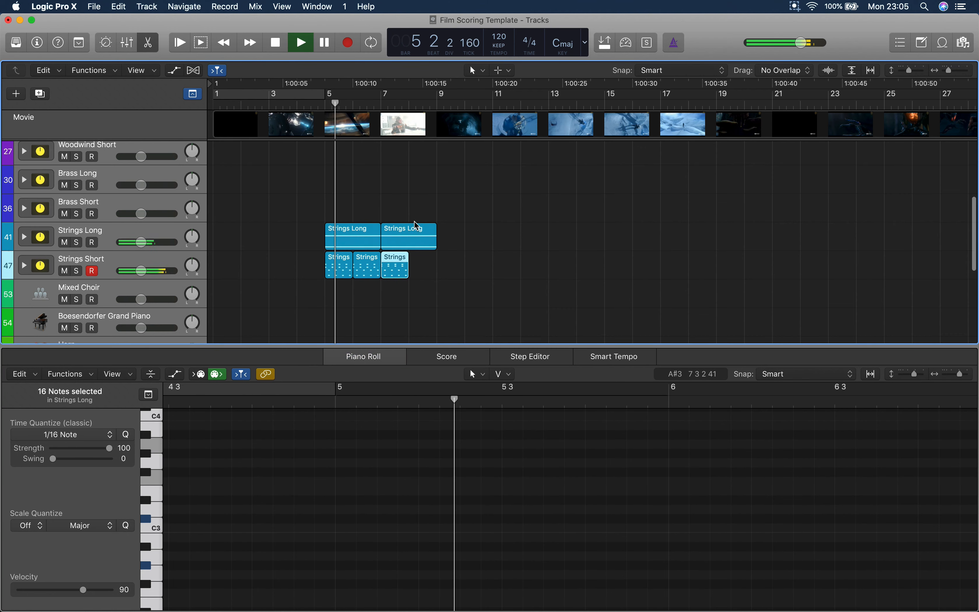
scroll(414, 221, up, 1)
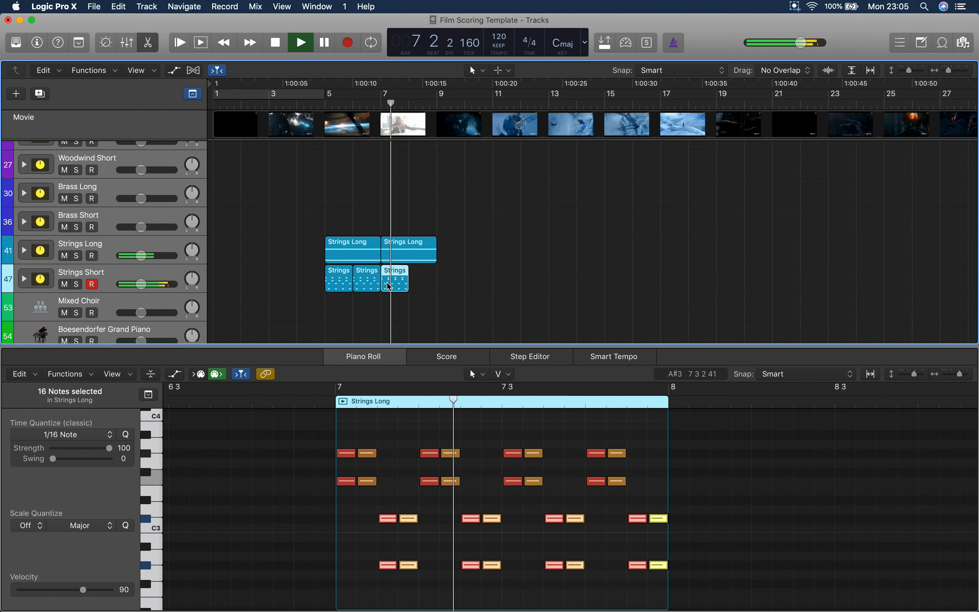
key(space)
drag(396, 279, 429, 285)
click(479, 284)
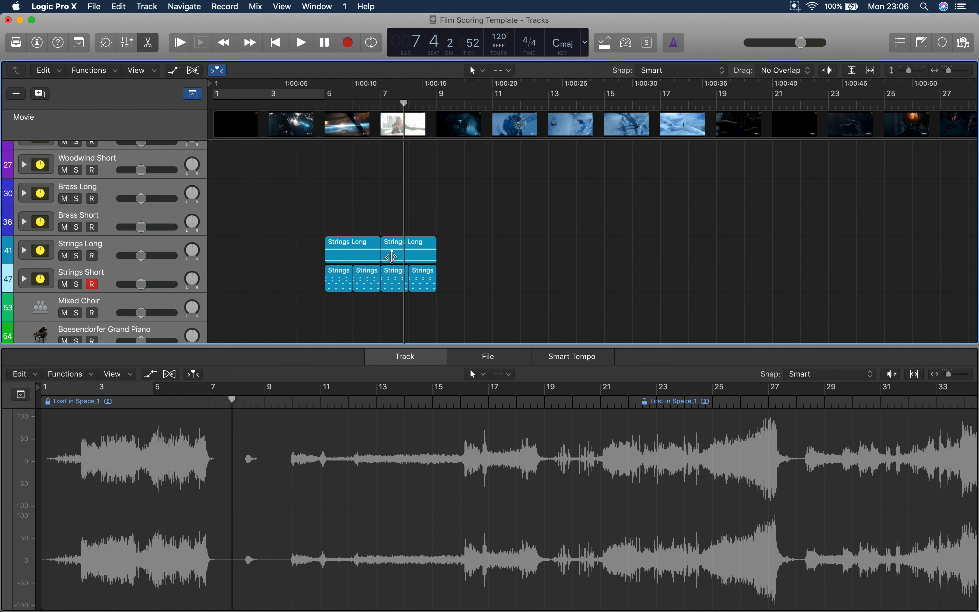
drag(406, 254, 462, 264)
drag(387, 319, 419, 285)
click(469, 260)
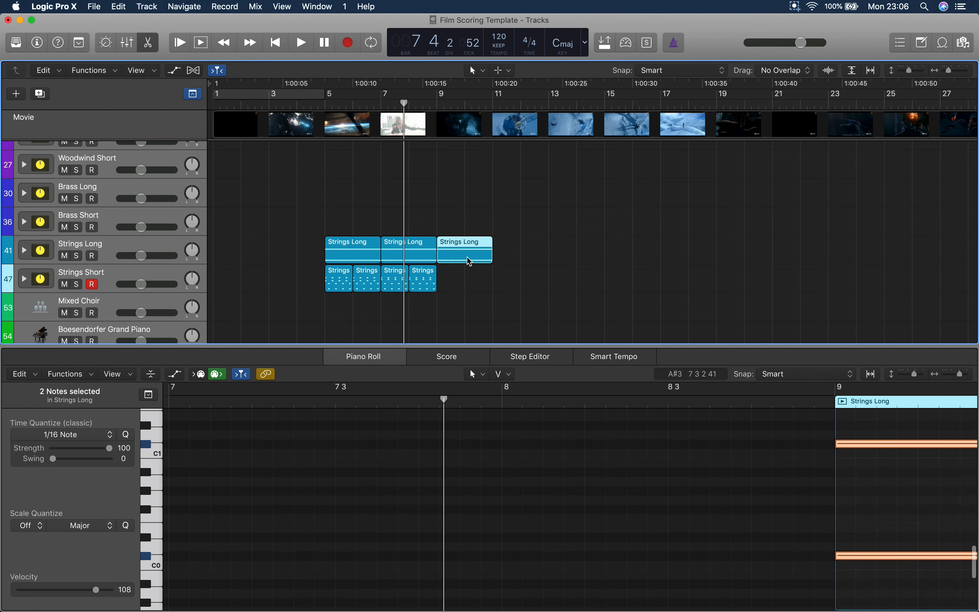
key(Delete)
Step: Copy all Strings Long and Strings Short regions of bars 5 to 8 to bars 9 to 12
drag(484, 302, 298, 208)
drag(353, 255, 468, 260)
click(552, 325)
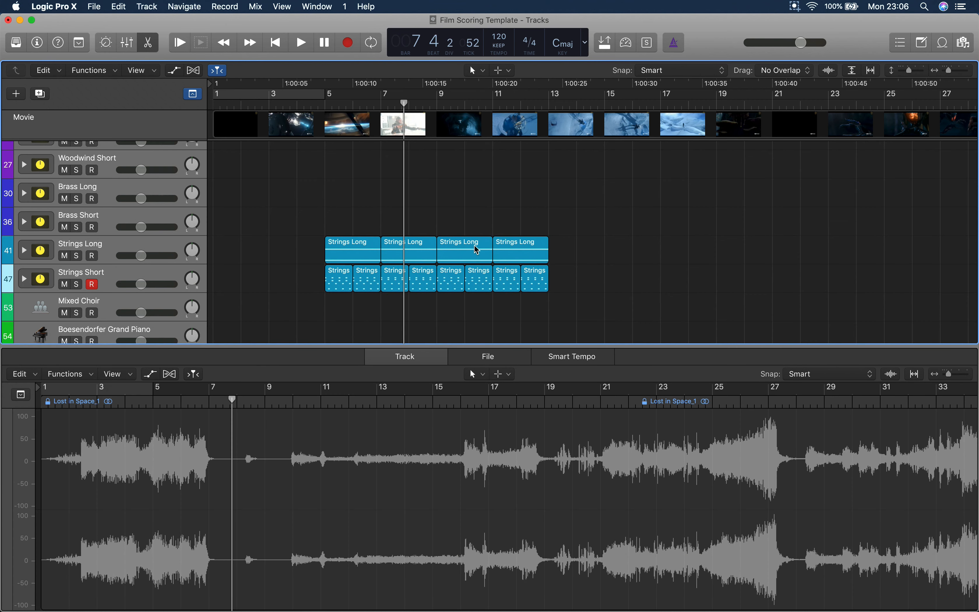
Step: Copy the sustained notes of the Strings Long regions at bars 9 and 11 two octaves up, placing the lower copy in bar 9 on D2
click(476, 249)
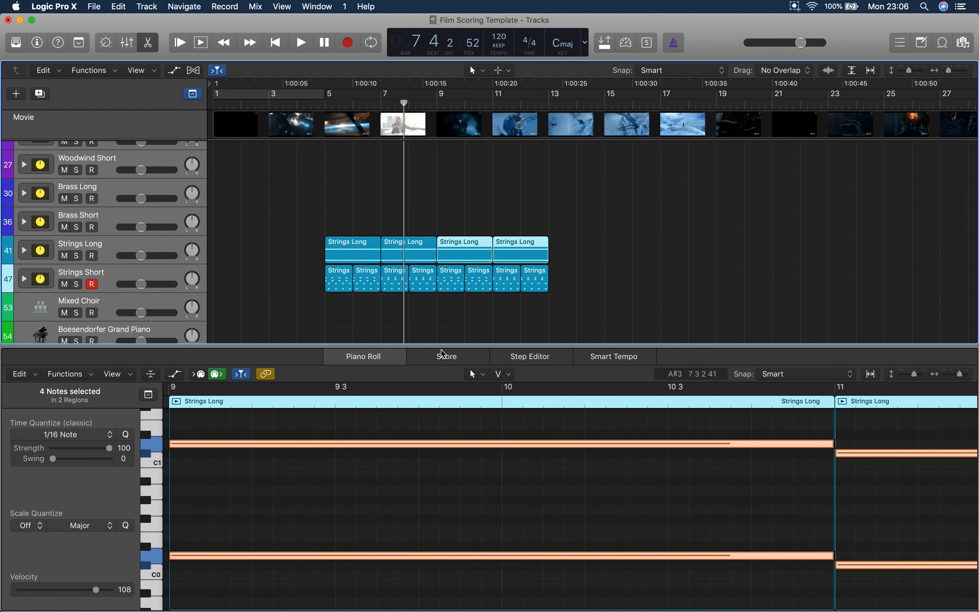
scroll(612, 464, down, 5)
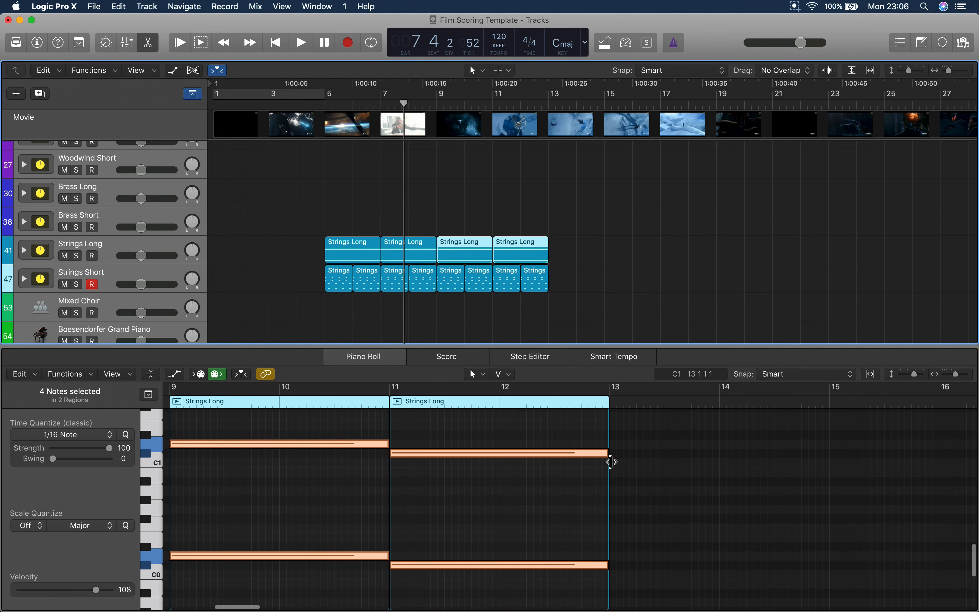
scroll(612, 464, up, 3)
scroll(557, 463, down, 3)
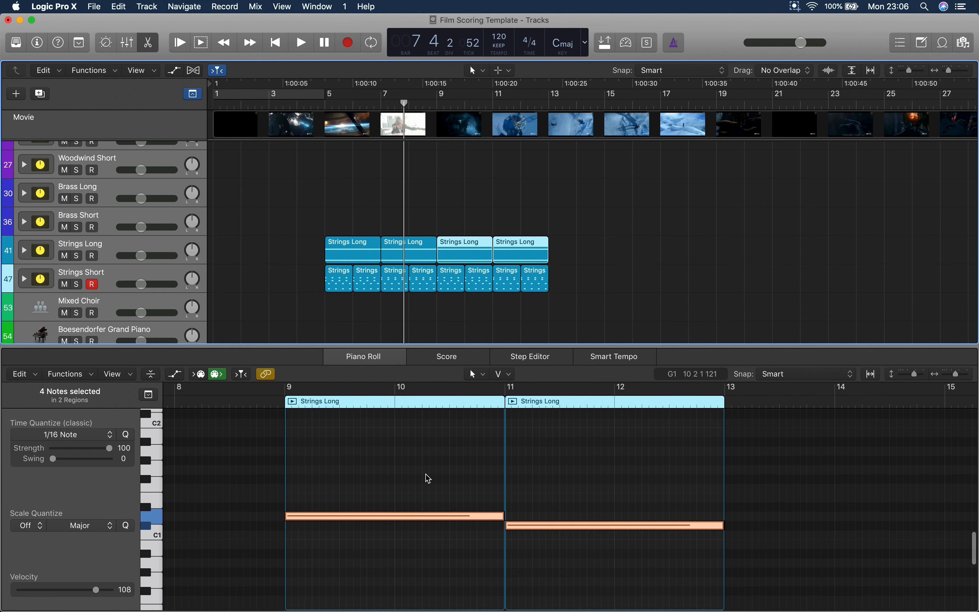
scroll(558, 462, down, 5)
scroll(558, 458, up, 1)
drag(381, 565, 377, 423)
scroll(376, 423, up, 8)
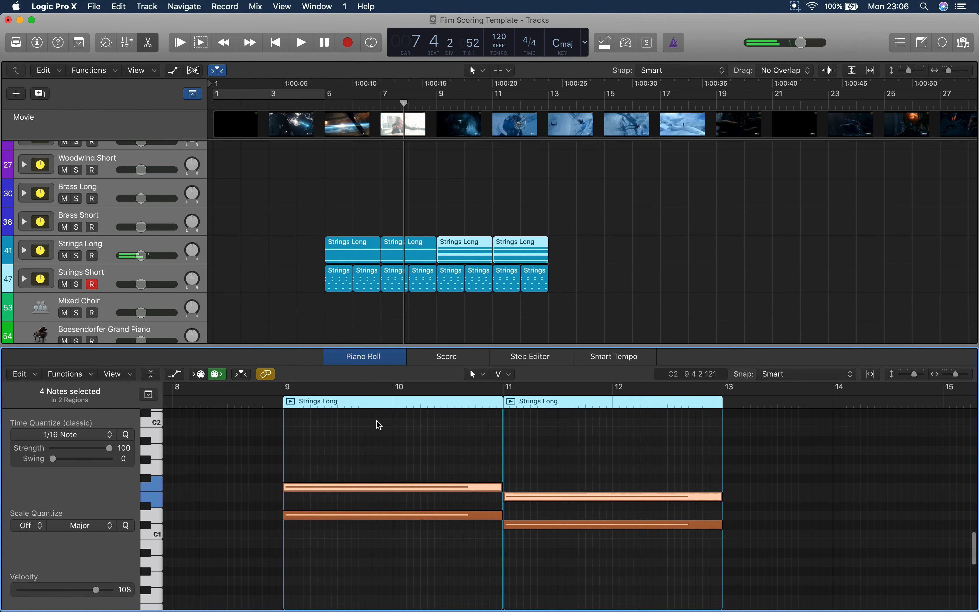
drag(365, 526, 367, 448)
click(363, 447)
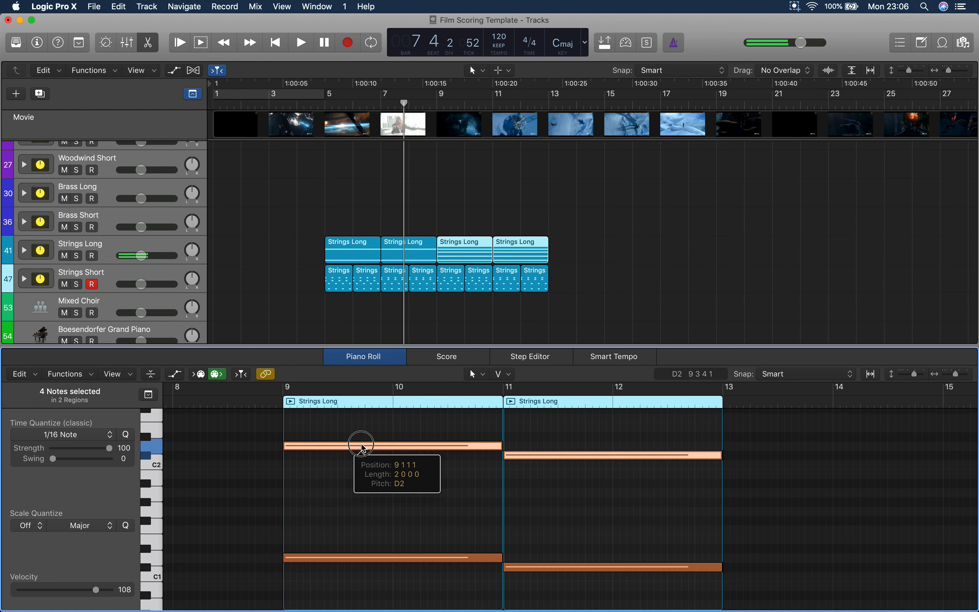
Step: Reselect the copied upper notes in both Strings Long regions and raise them one more octave, to D3/D4 and C♯3/C♯4
scroll(363, 469, up, 3)
scroll(359, 529, down, 4)
scroll(356, 461, up, 3)
click(364, 440)
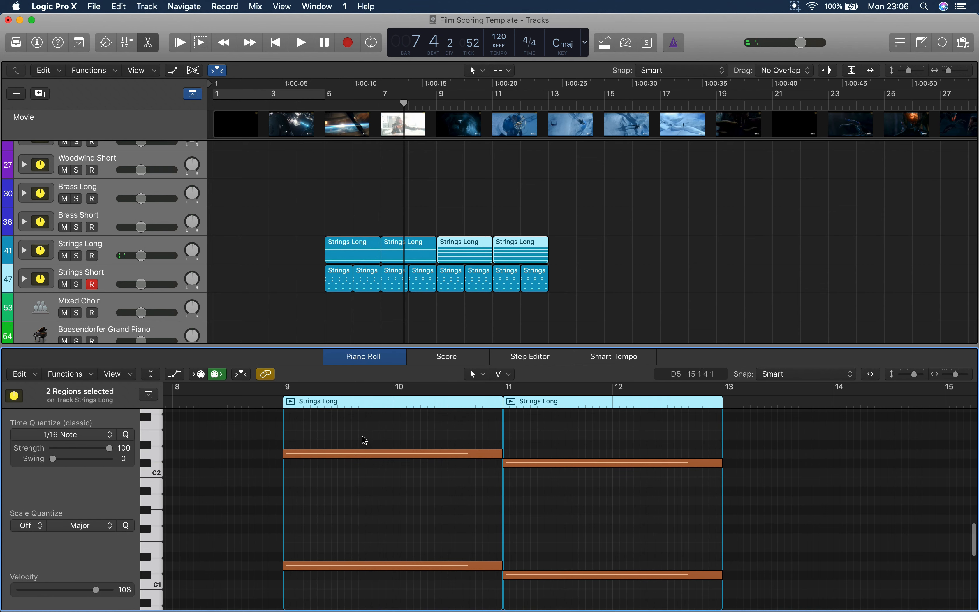
drag(363, 437, 548, 565)
scroll(547, 565, up, 5)
scroll(548, 565, down, 2)
scroll(547, 565, up, 4)
scroll(547, 568, up, 5)
scroll(547, 568, down, 4)
drag(441, 465, 563, 581)
scroll(564, 590, down, 3)
scroll(396, 582, up, 3)
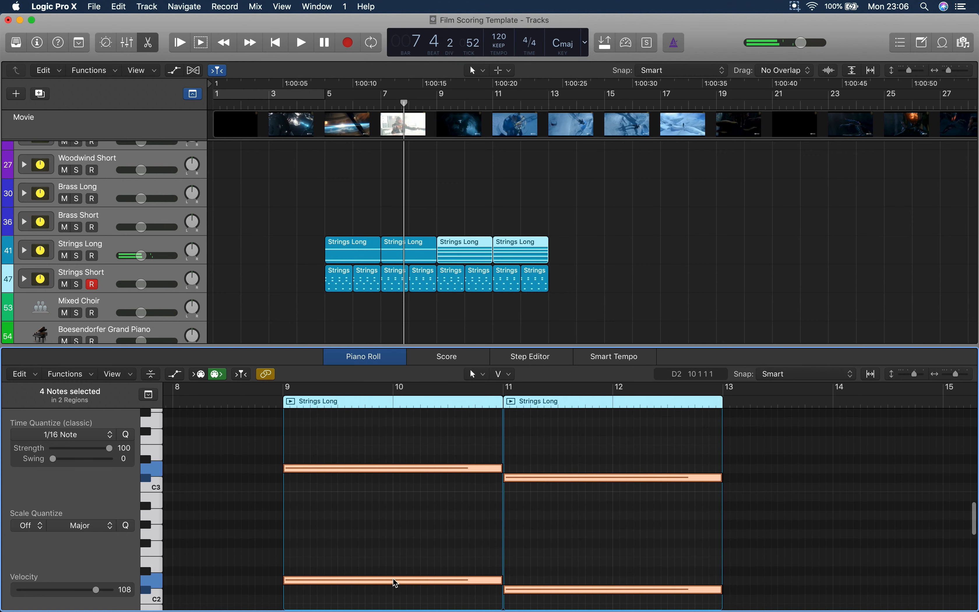
drag(362, 580, 362, 469)
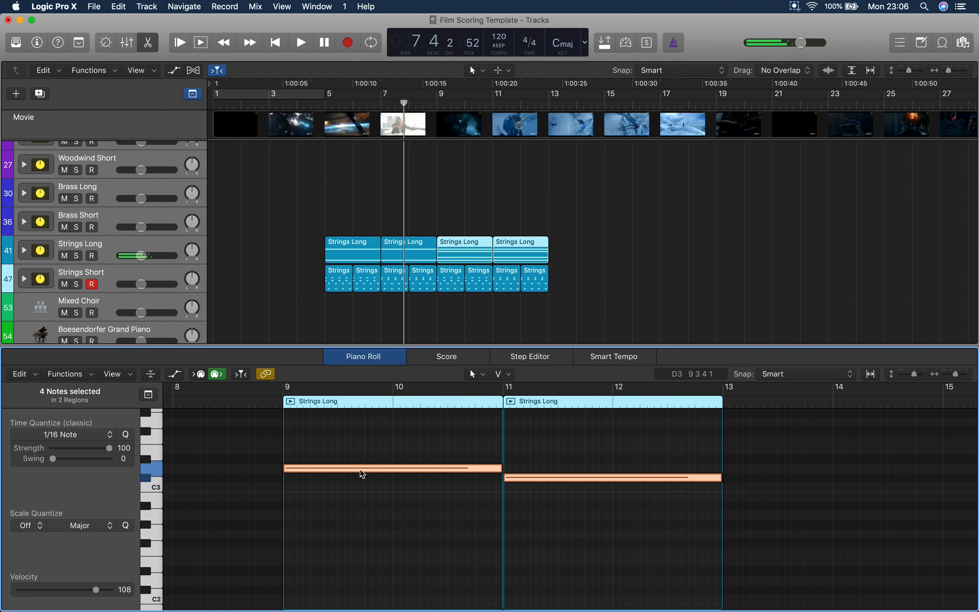
Step: Copy the bar 9 D3 note to F3 and extend the new note to the end of bar 12
scroll(362, 474, up, 4)
click(363, 473)
drag(366, 555, 372, 526)
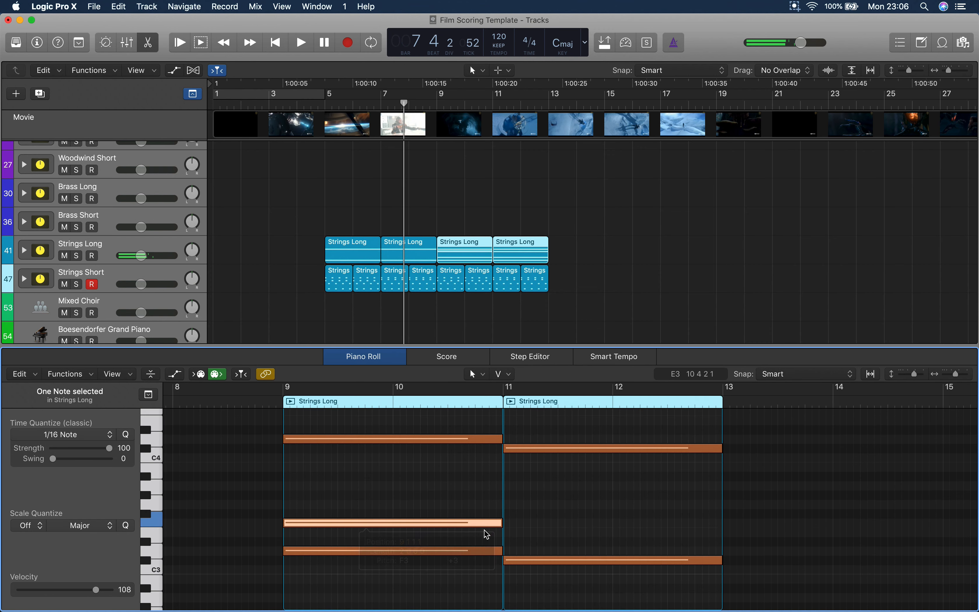
drag(500, 523, 722, 522)
Step: Copy the D4 and C♯4 notes down to A3 and G♯3, and play back the chords from bar 9
drag(412, 416, 627, 493)
drag(361, 439, 362, 487)
double_click(267, 403)
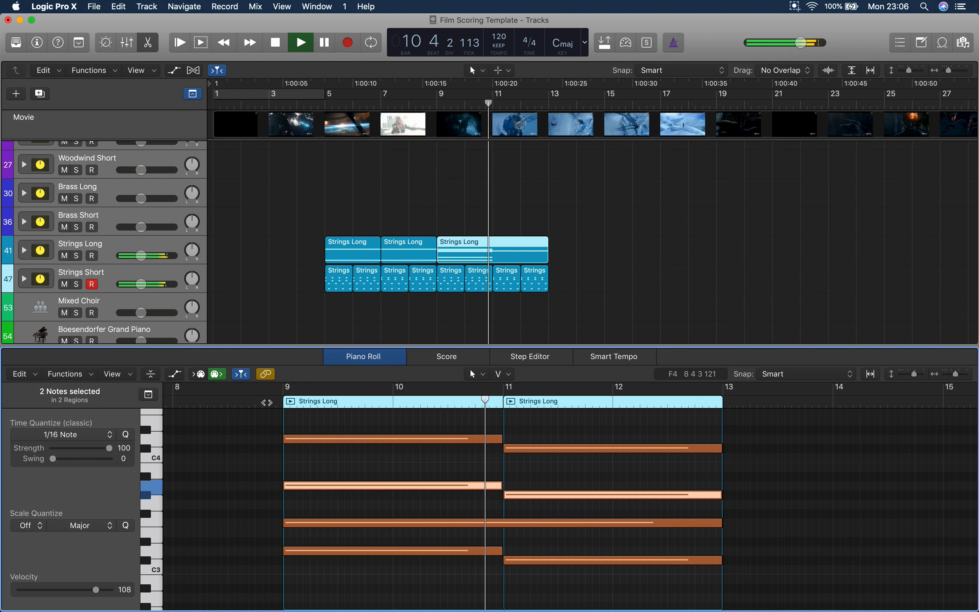
key(space)
click(585, 290)
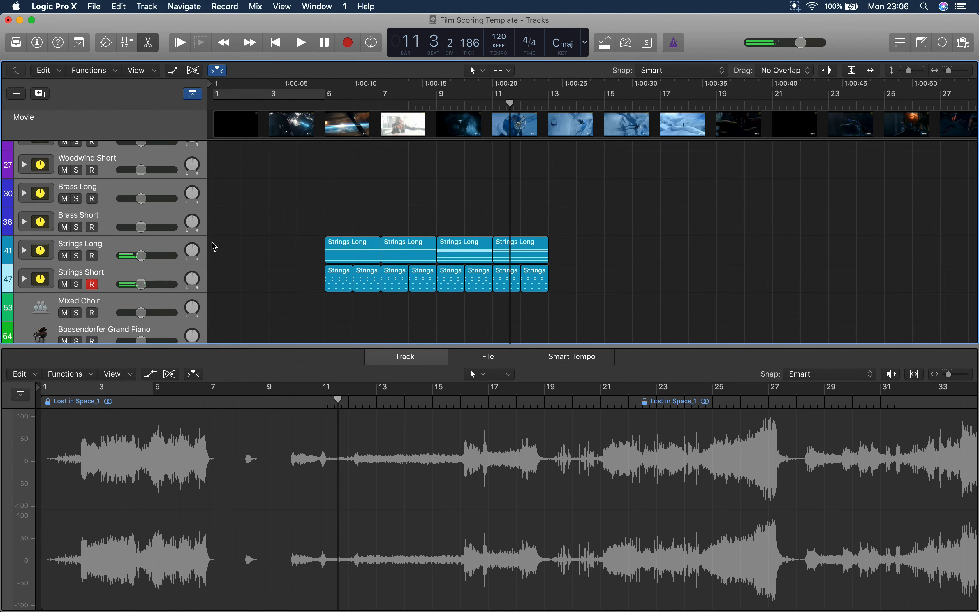
Step: Switch to the Google Slides presentation in Chrome, review the Texture slide's string and horn examples, and return to Logic Pro
key(ctrl+Up)
click(302, 247)
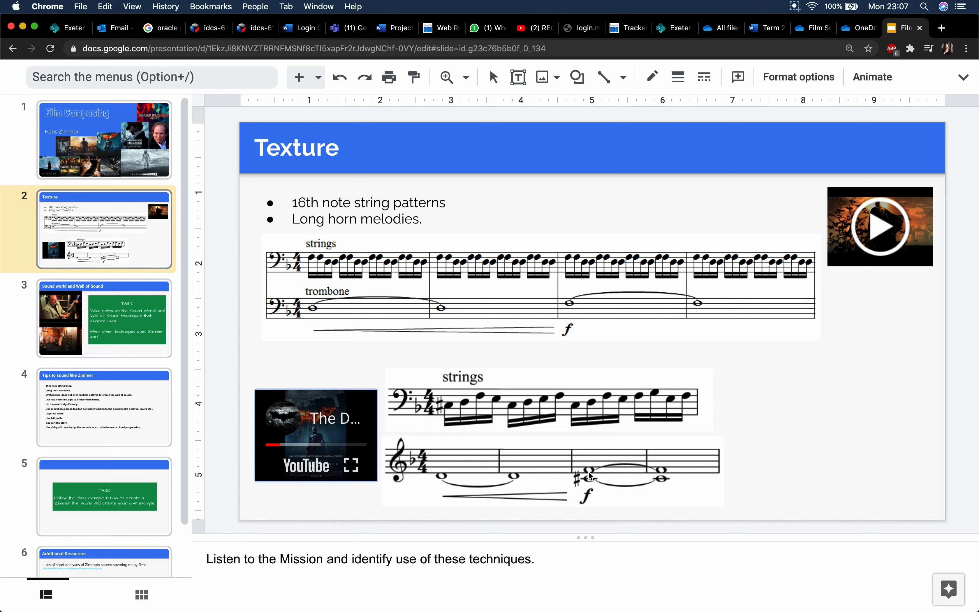
key(ctrl+Up)
click(415, 323)
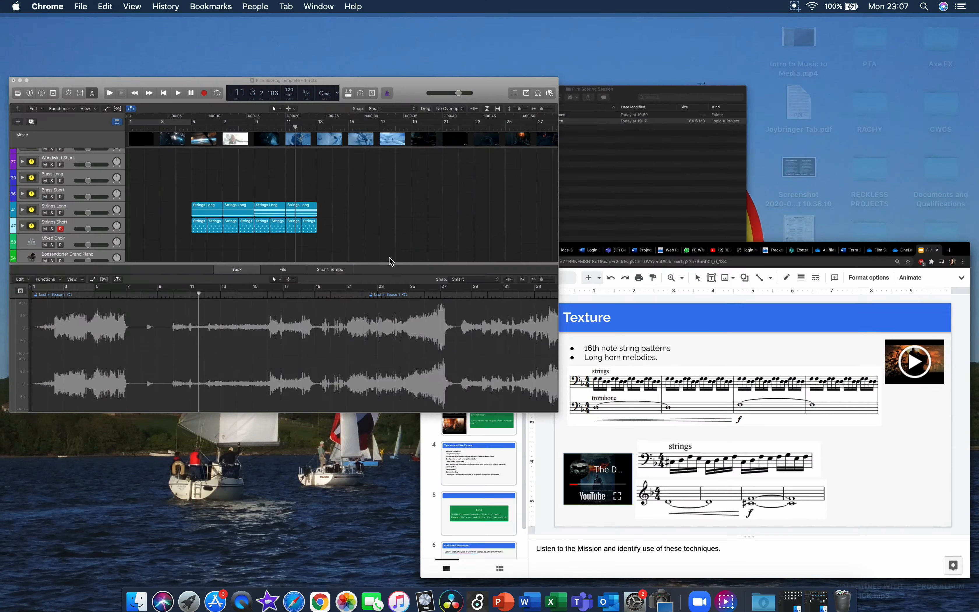
Step: Copy the bar 5 Strings Long region to bar 9 and place the copy on the French Horns track inside the Brass Long stack
drag(347, 252, 460, 202)
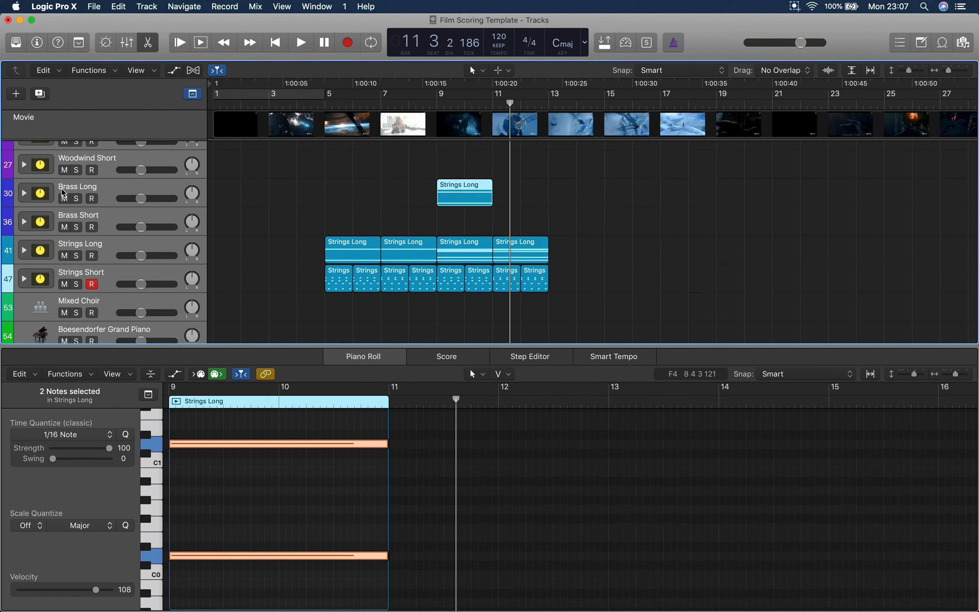
click(122, 190)
click(24, 194)
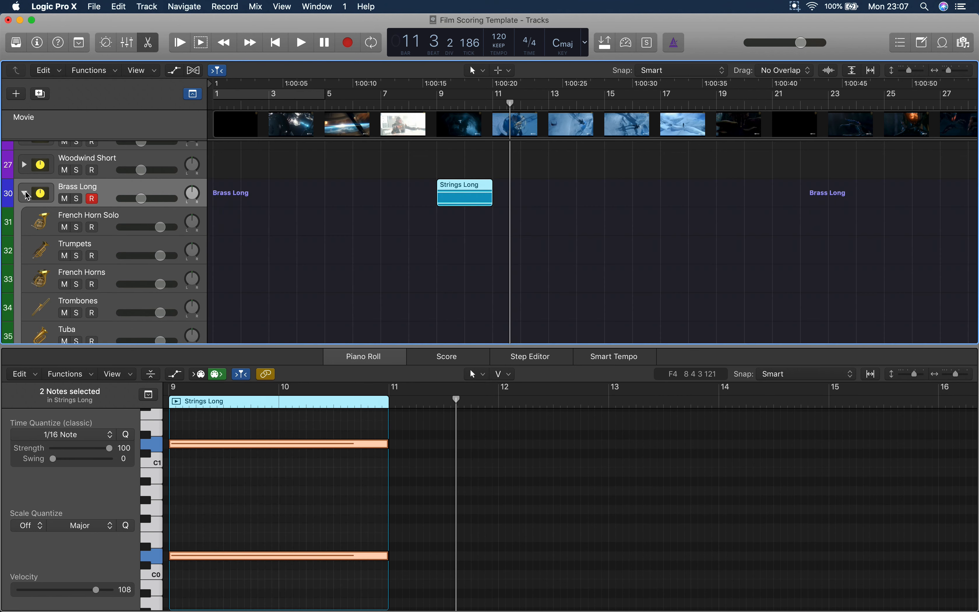
scroll(367, 294, down, 3)
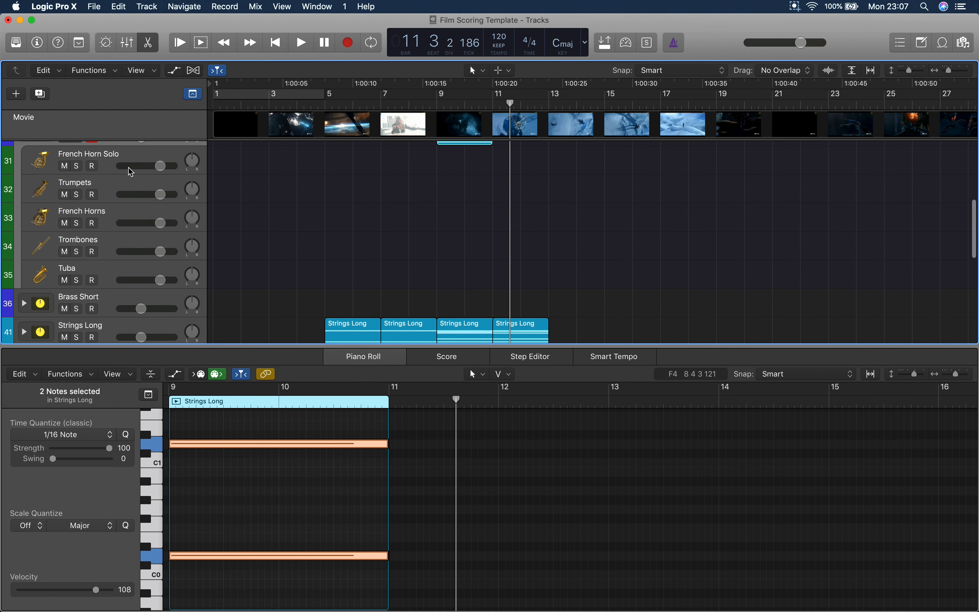
scroll(146, 219, up, 2)
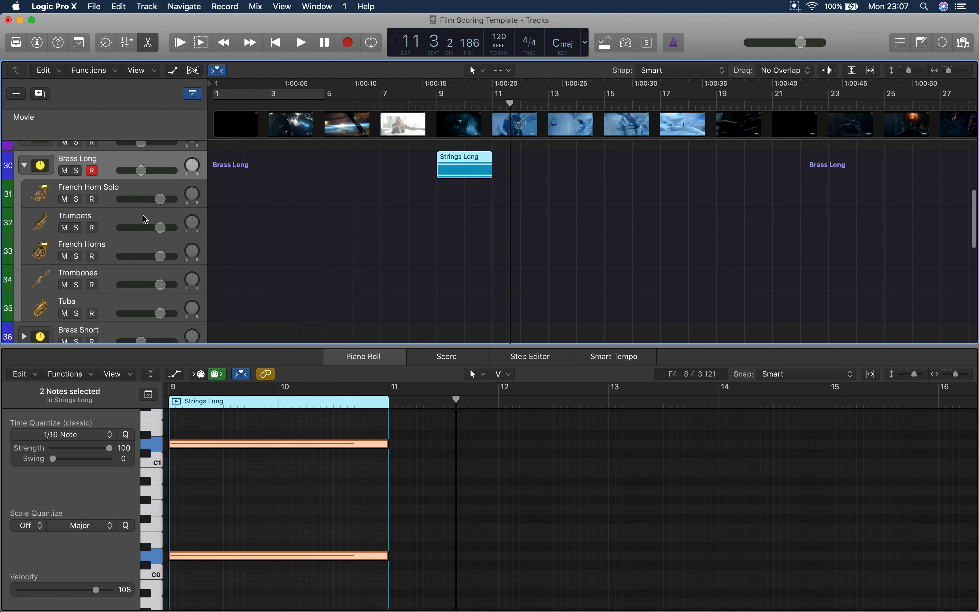
drag(458, 166, 461, 250)
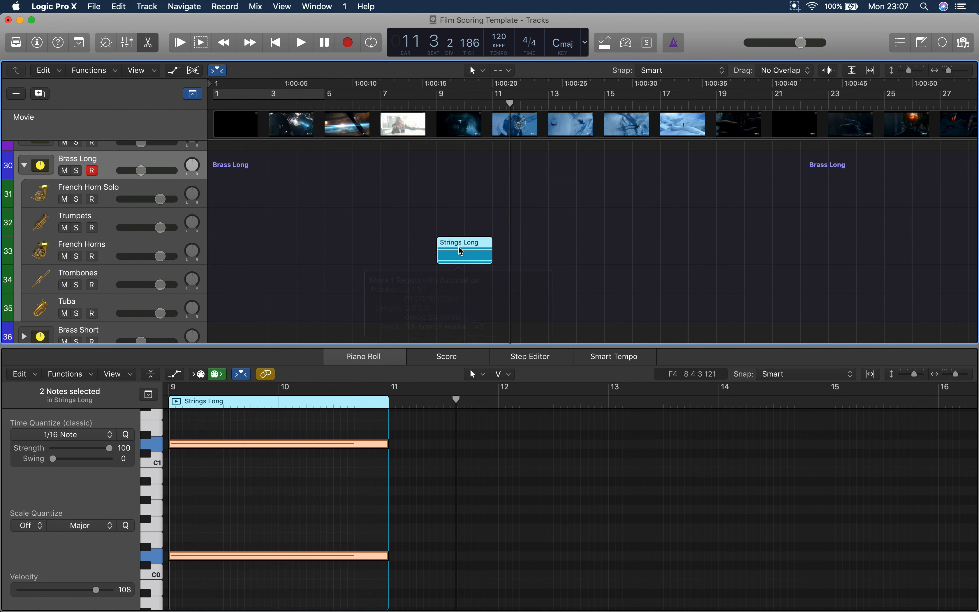
Step: Open the French Horns region for note editing and raise its two notes two octaves, to D2 and D3
key(e)
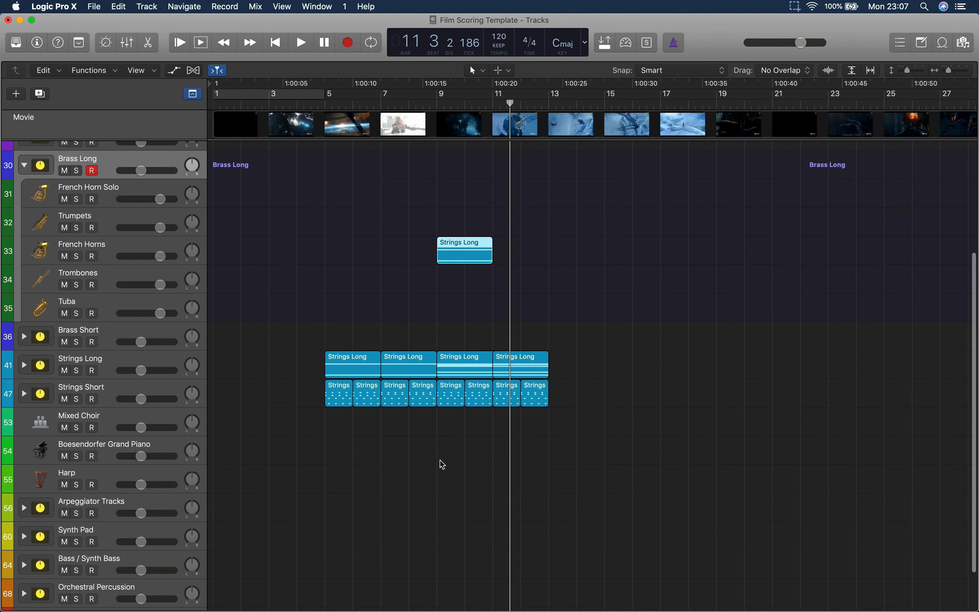
double_click(455, 255)
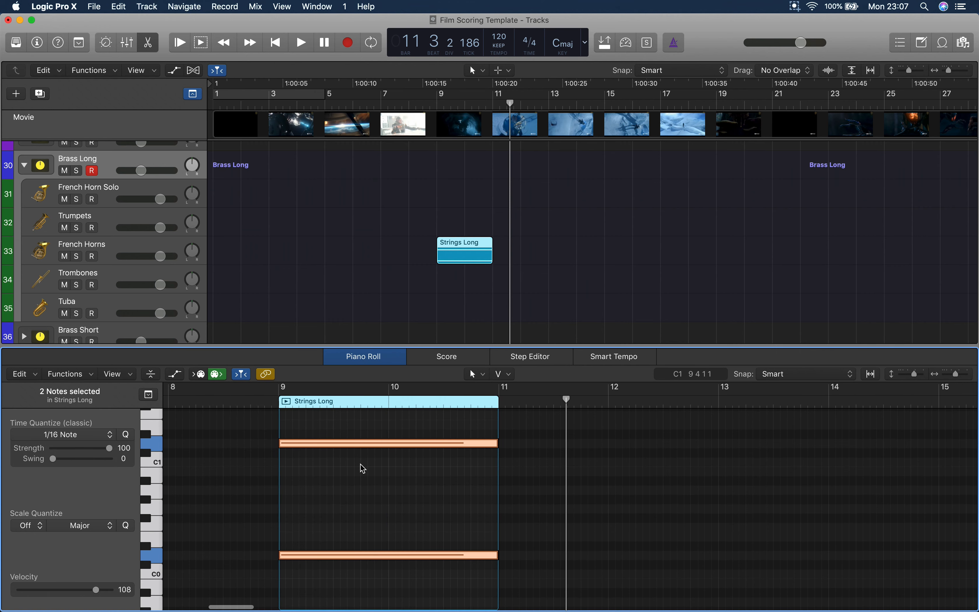
drag(347, 580, 324, 423)
drag(326, 560, 344, 531)
drag(339, 588, 338, 484)
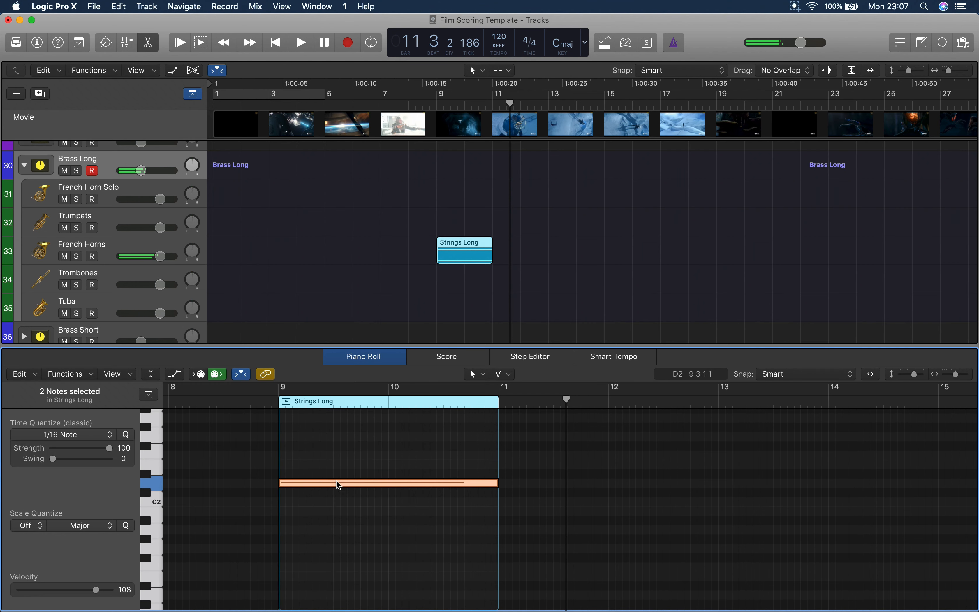
Step: Play back the French Horns part with the strings from bar 9
double_click(268, 400)
scroll(320, 525, up, 3)
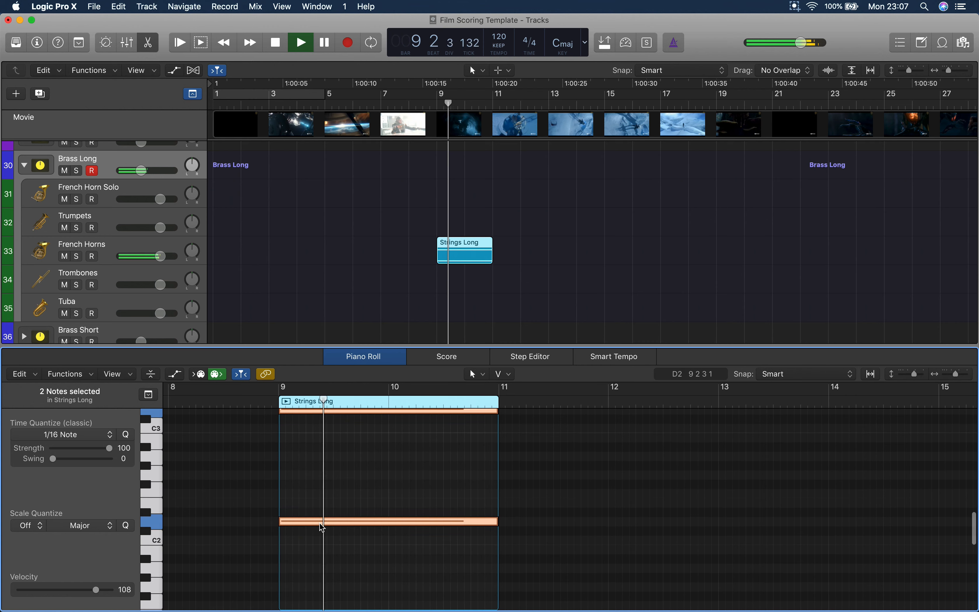
key(space)
Step: Raise both French Horns notes one more octave, with the lower note on D3, and play back from bar 9
scroll(343, 507, up, 3)
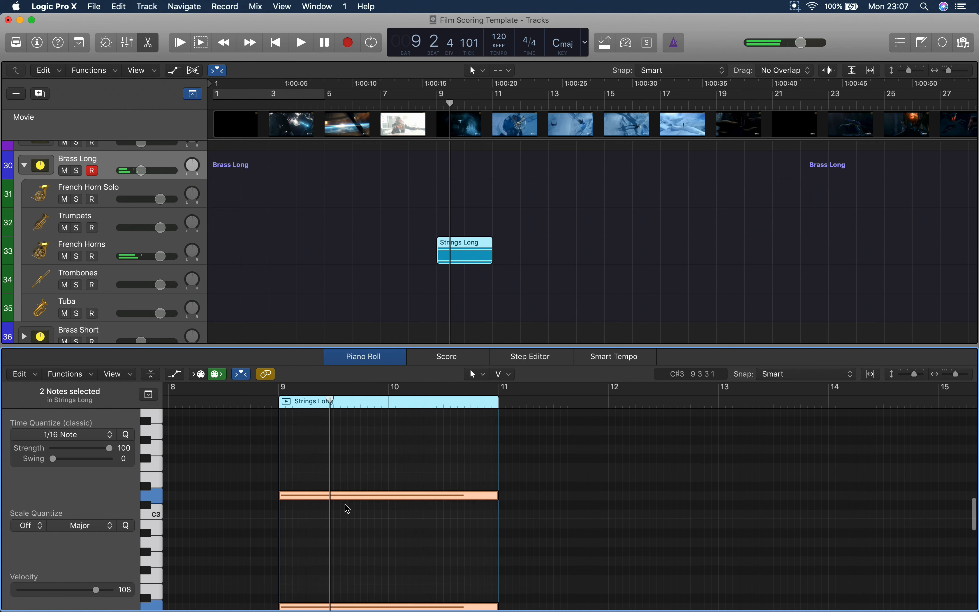
right_click(348, 500)
click(356, 542)
key(space)
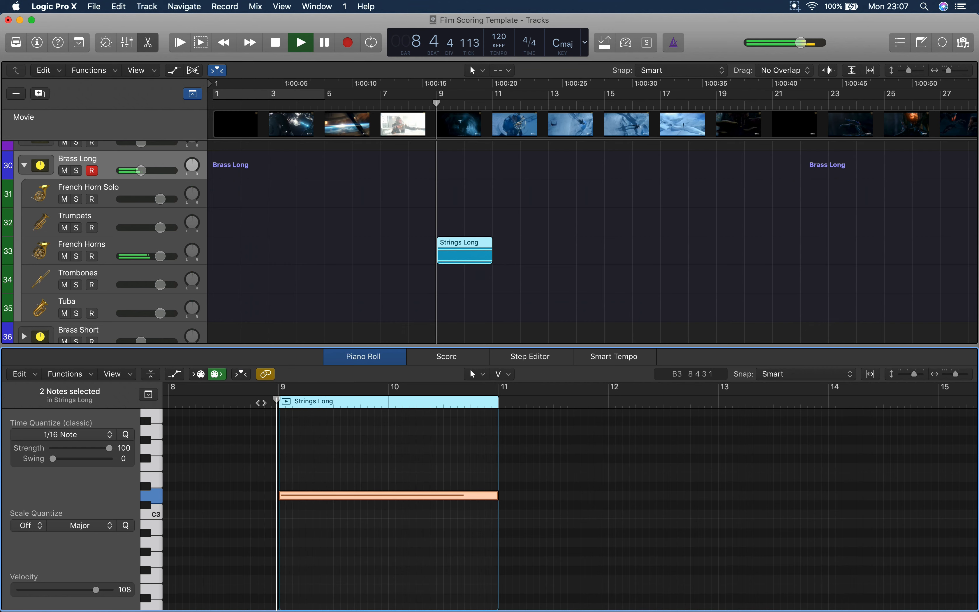
key(space)
scroll(326, 221, down, 5)
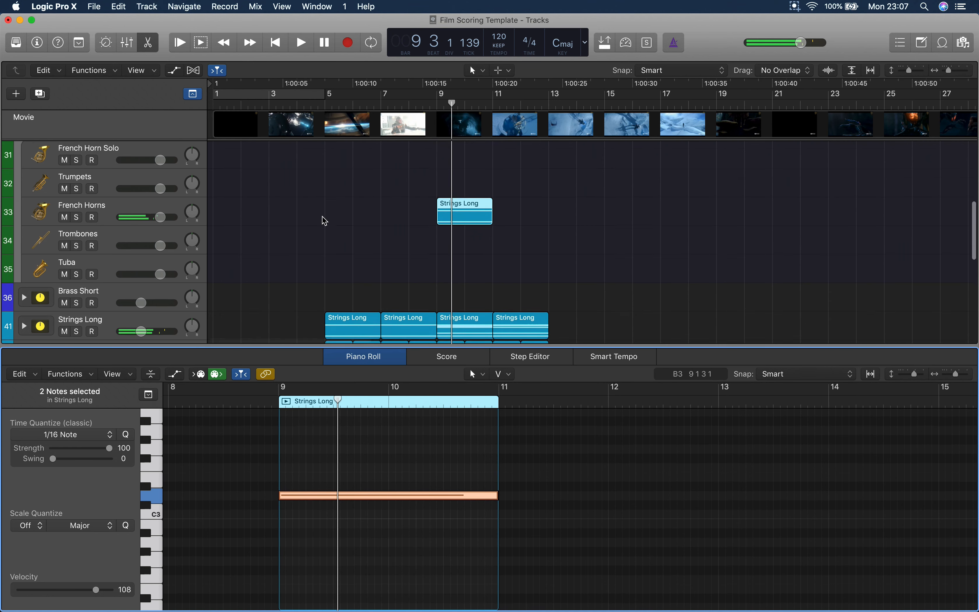
scroll(326, 221, up, 4)
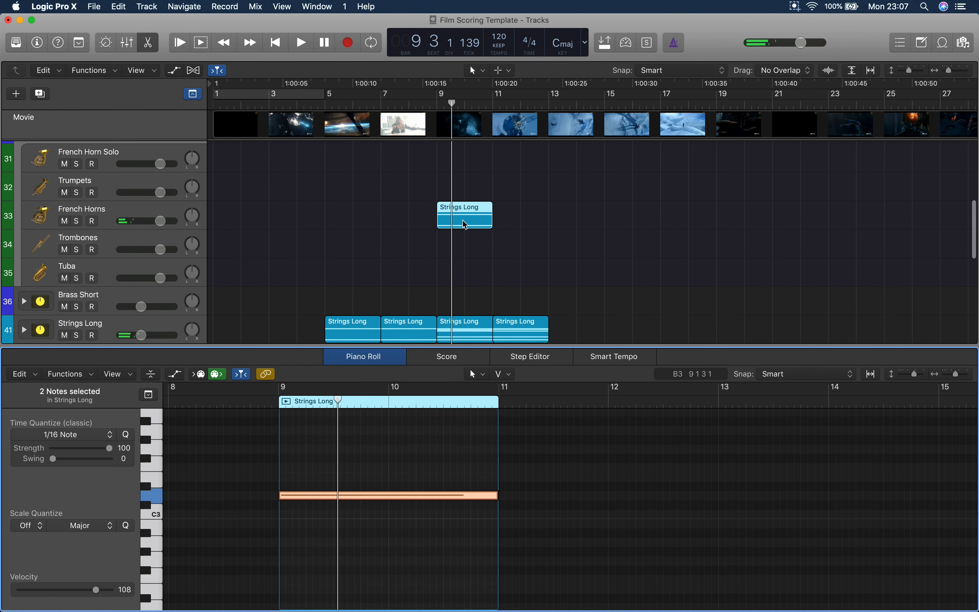
Step: Copy the French Horns region from bar 9 to bar 11 and open both regions together for note editing
drag(465, 225, 521, 225)
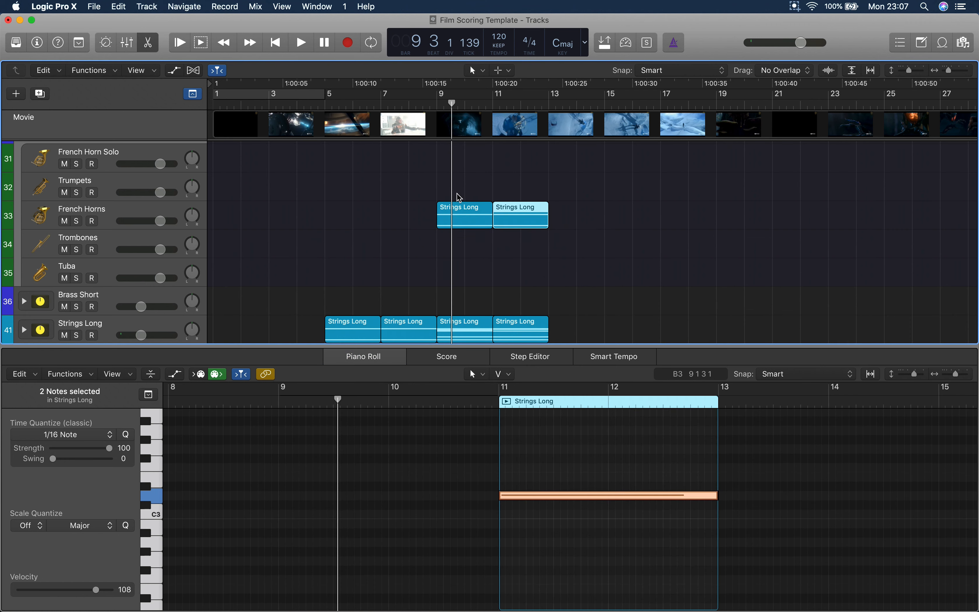
click(456, 192)
drag(463, 180, 552, 240)
scroll(532, 465, up, 4)
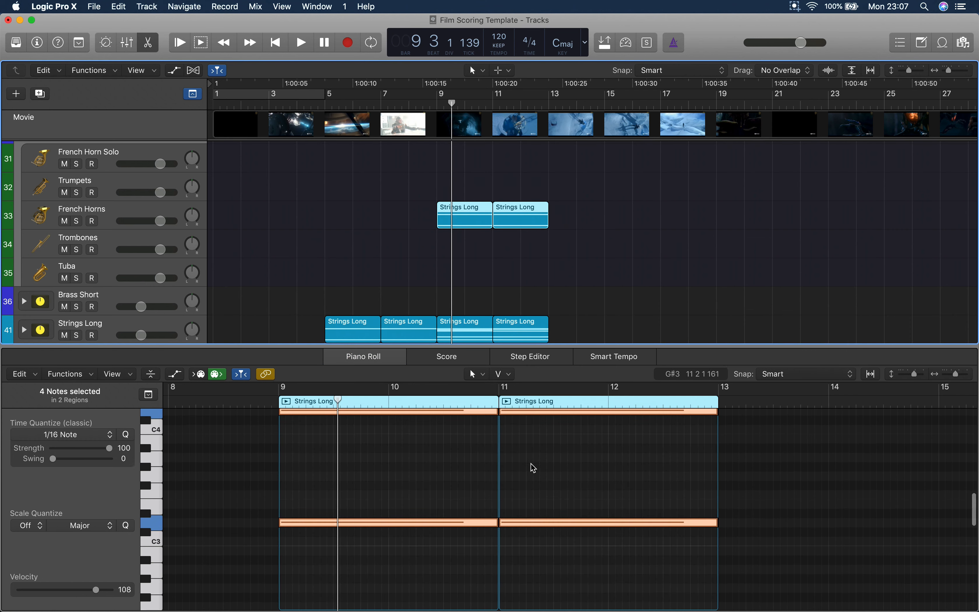
Step: Raise the two notes of the bar 11 French Horns region to F3 and F4
drag(537, 438, 547, 464)
scroll(559, 482, up, 3)
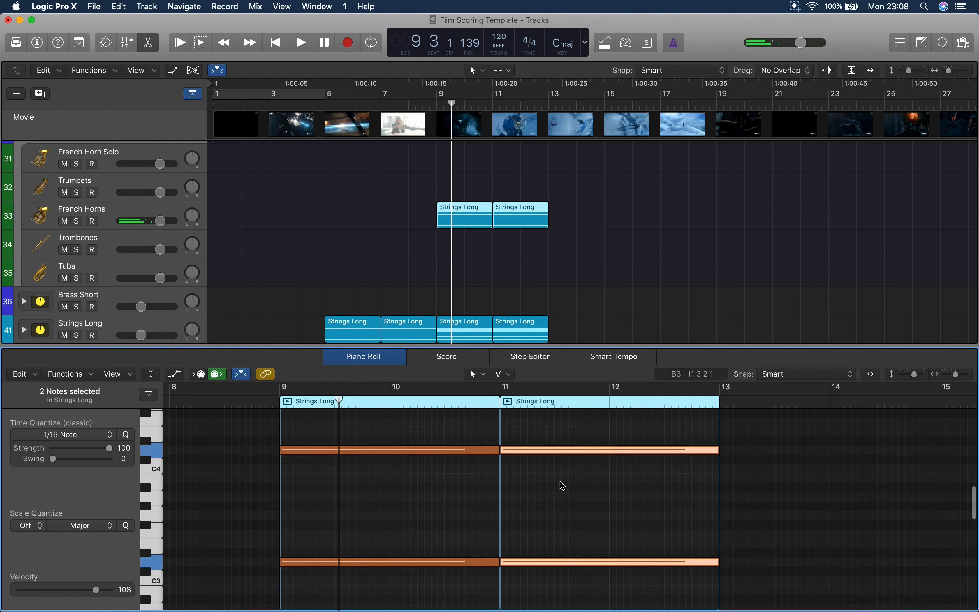
drag(542, 505, 541, 510)
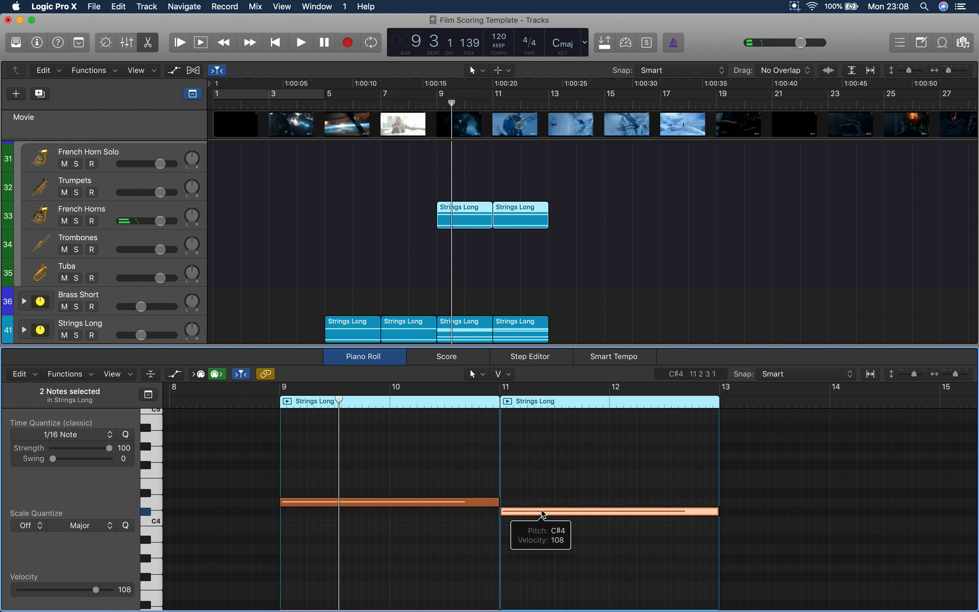
drag(542, 510, 540, 474)
click(509, 573)
scroll(511, 512, down, 1)
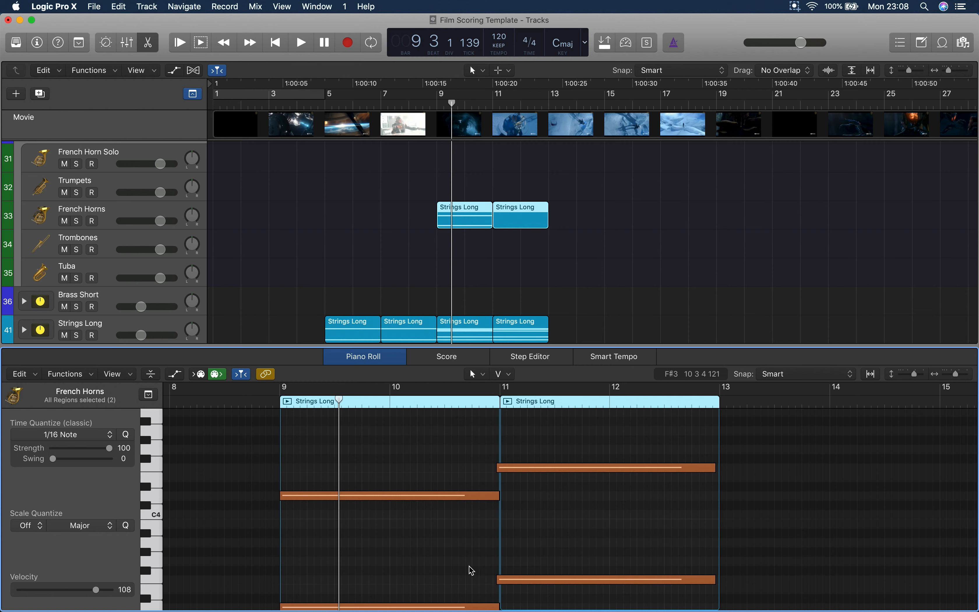
scroll(472, 570, down, 2)
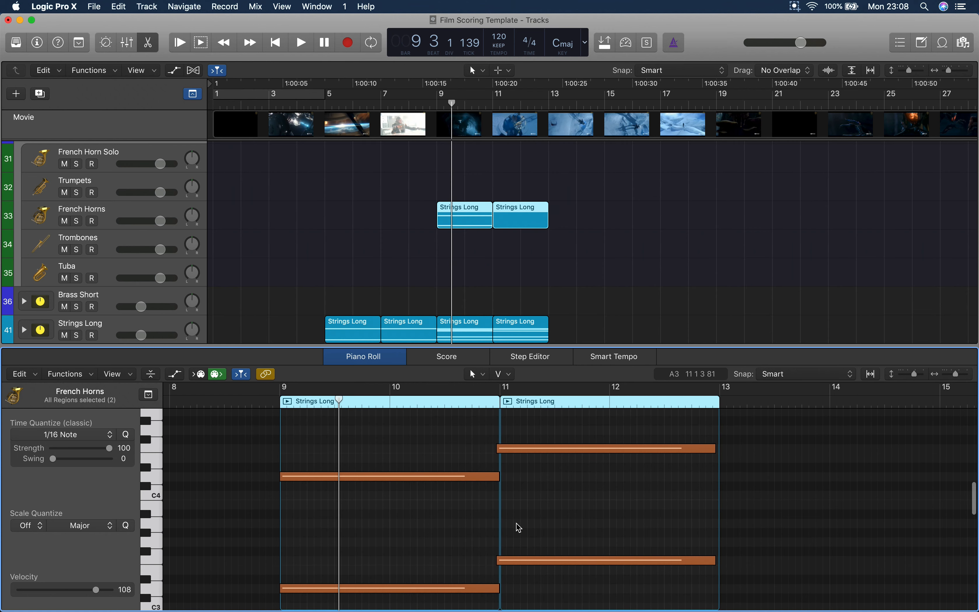
Step: Transpose all four notes in the two French Horns regions down 12 semitones
drag(452, 441, 572, 602)
scroll(548, 509, up, 8)
right_click(531, 521)
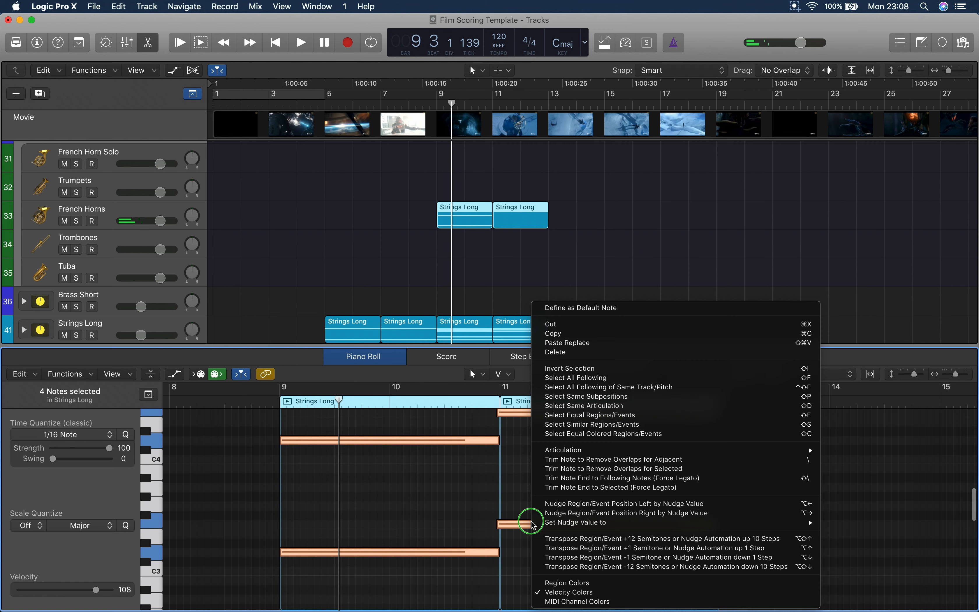
click(593, 568)
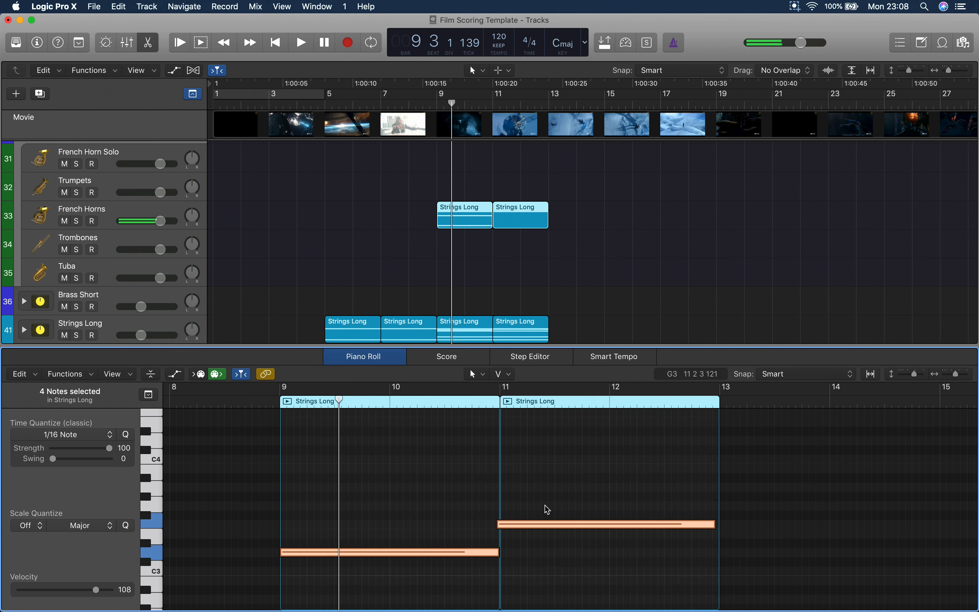
click(455, 489)
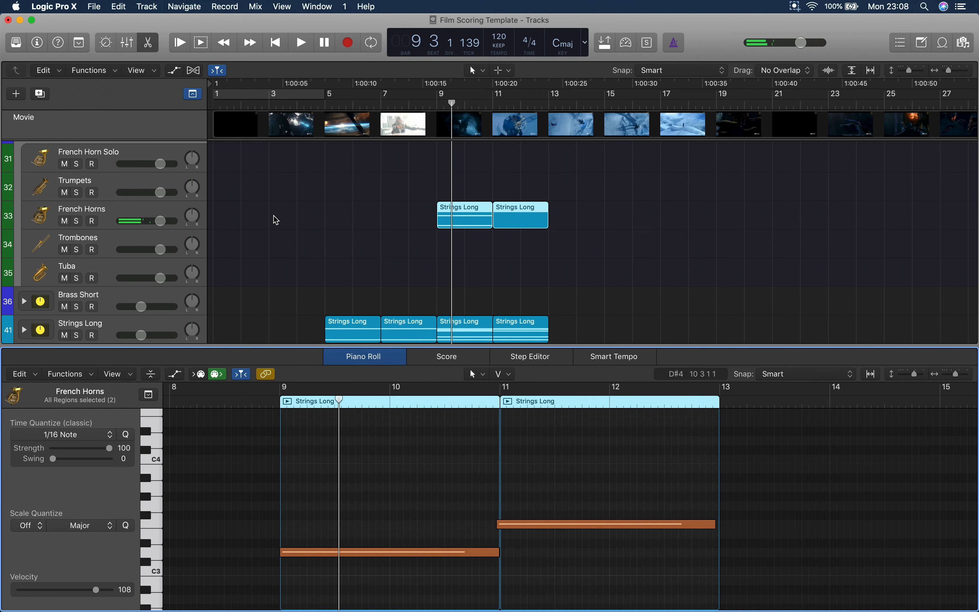
Step: Collapse the Brass Long stack and automate its volume from -10.0 dB at bar 9 to -2.8 dB just after bar 11 and -10.7 dB at bar 13
scroll(178, 198, up, 3)
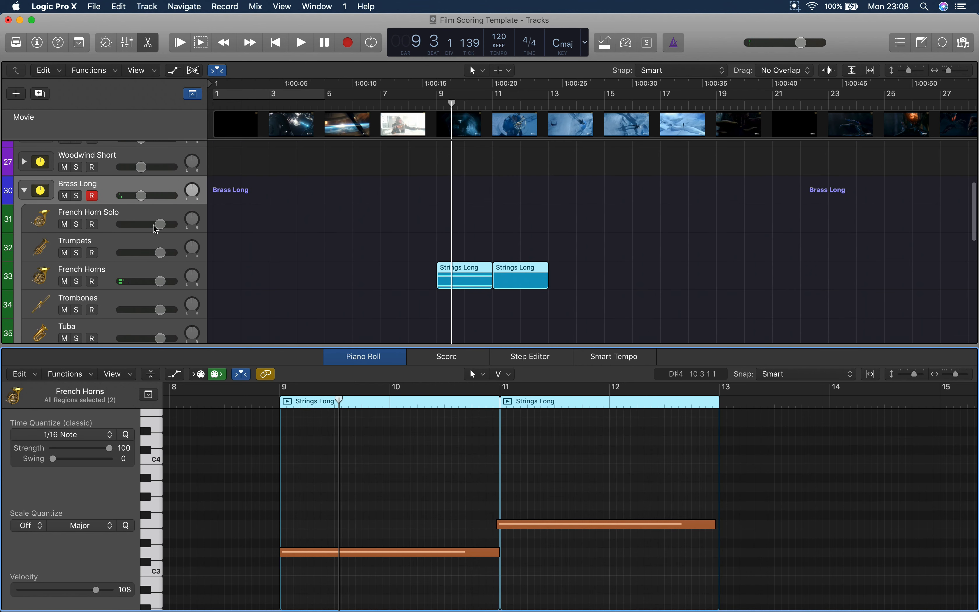
click(24, 190)
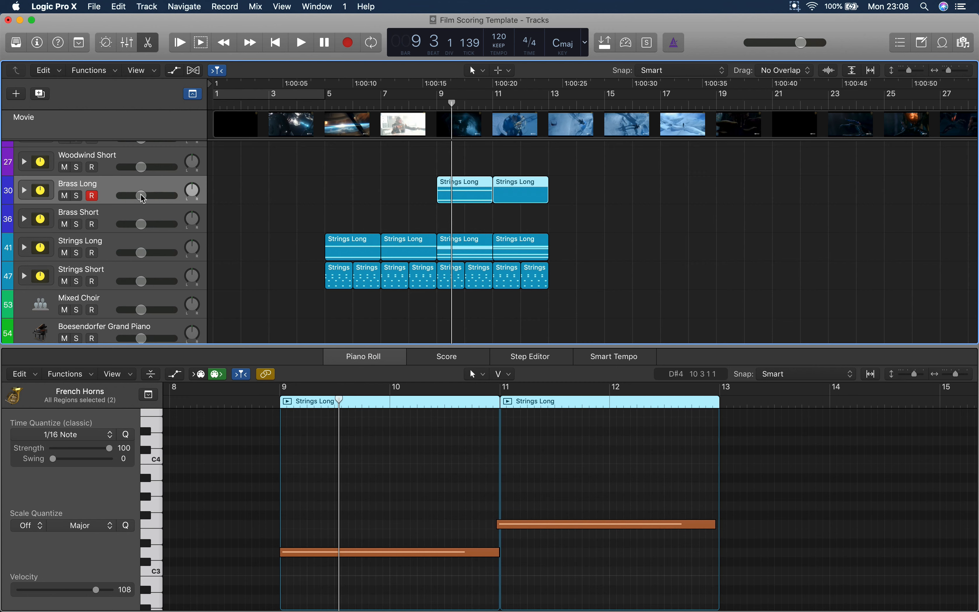
key(a)
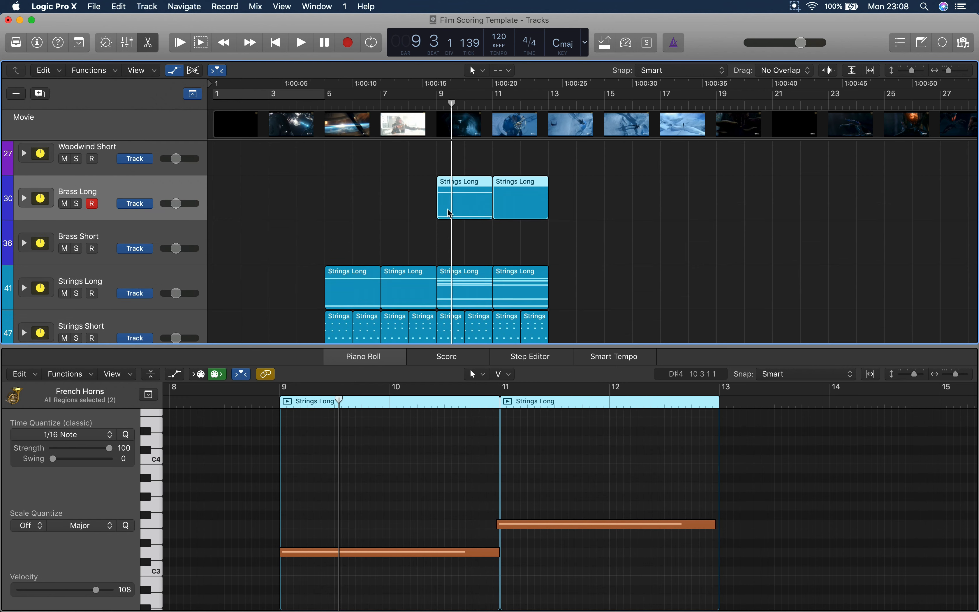
click(442, 218)
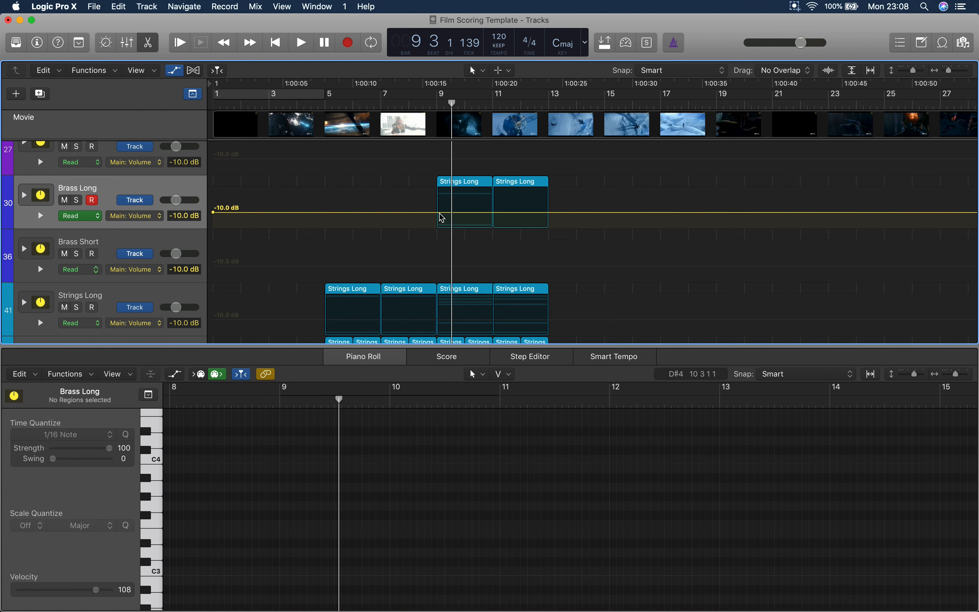
click(441, 217)
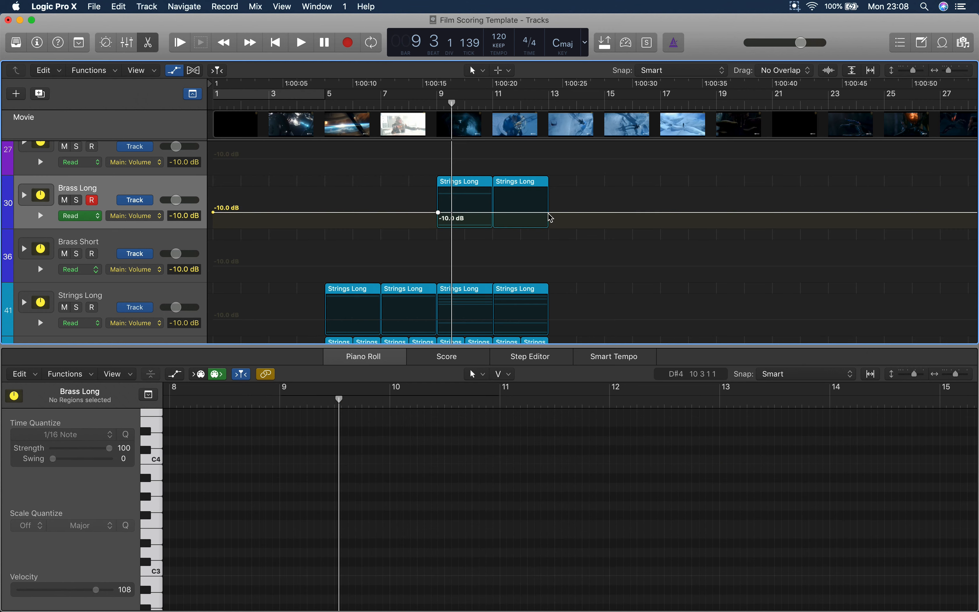
drag(502, 212, 548, 213)
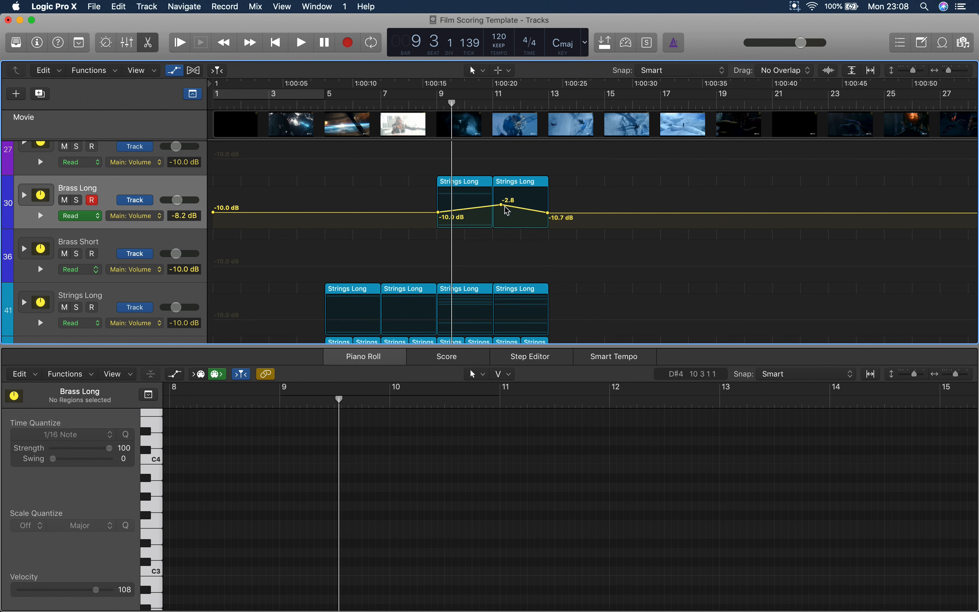
Step: Automate Strings Long volume with -10.0 dB at bars 5, 9 and 13, peaking at -5.9 dB after bar 7 and -6.3 dB after bar 11
scroll(433, 254, down, 1)
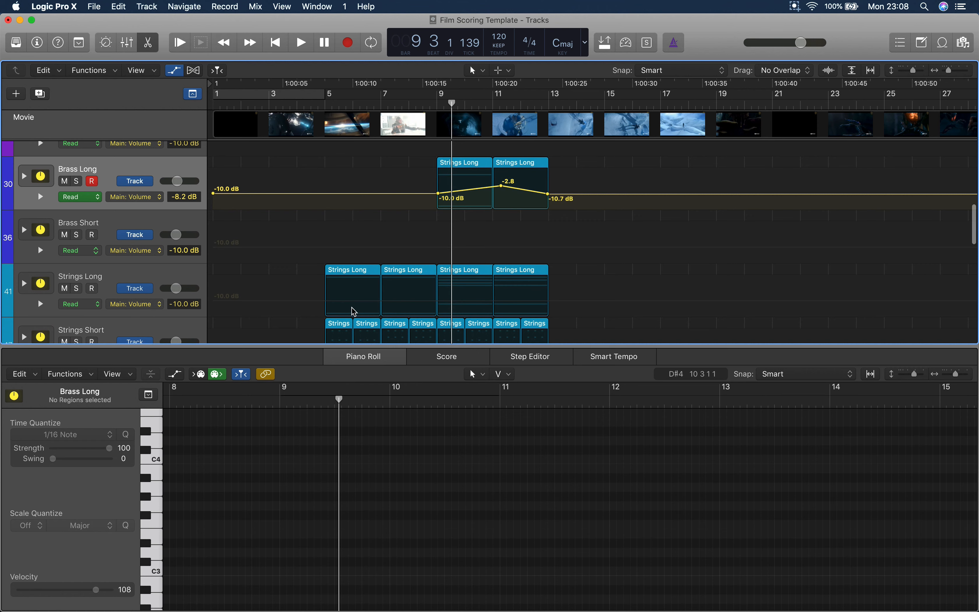
click(328, 306)
click(331, 303)
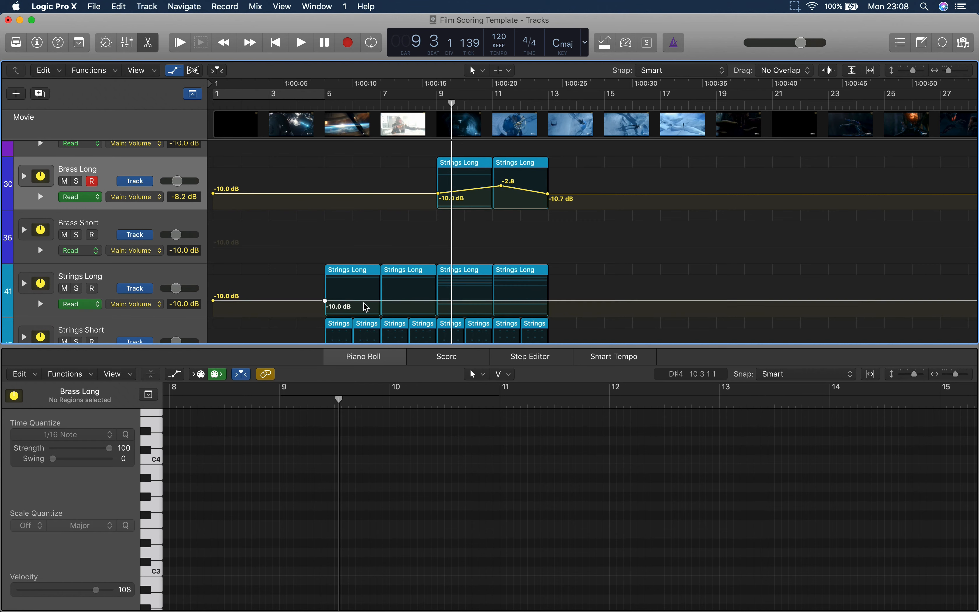
right_click(440, 306)
key(Escape)
drag(393, 301, 392, 296)
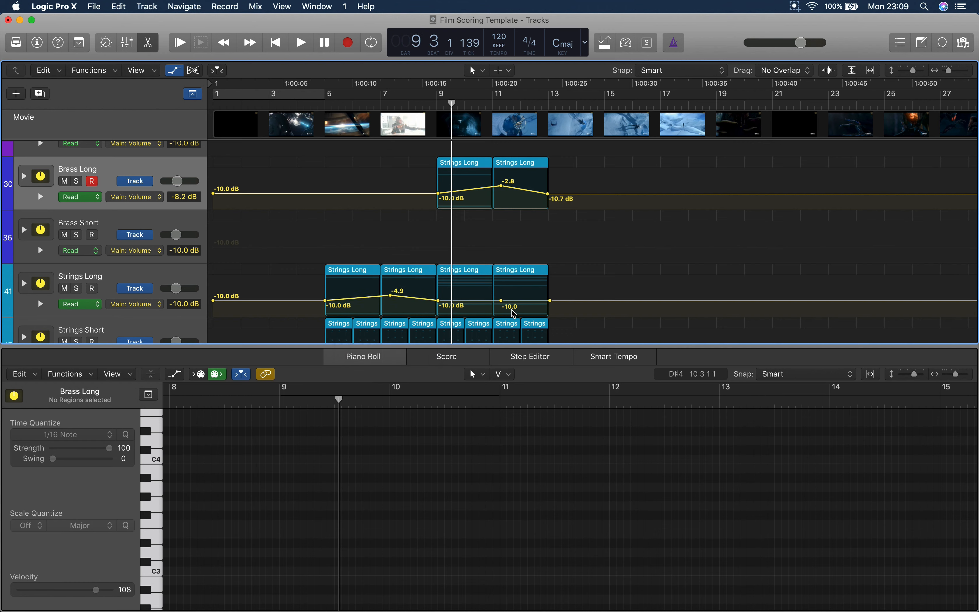
drag(506, 305, 507, 301)
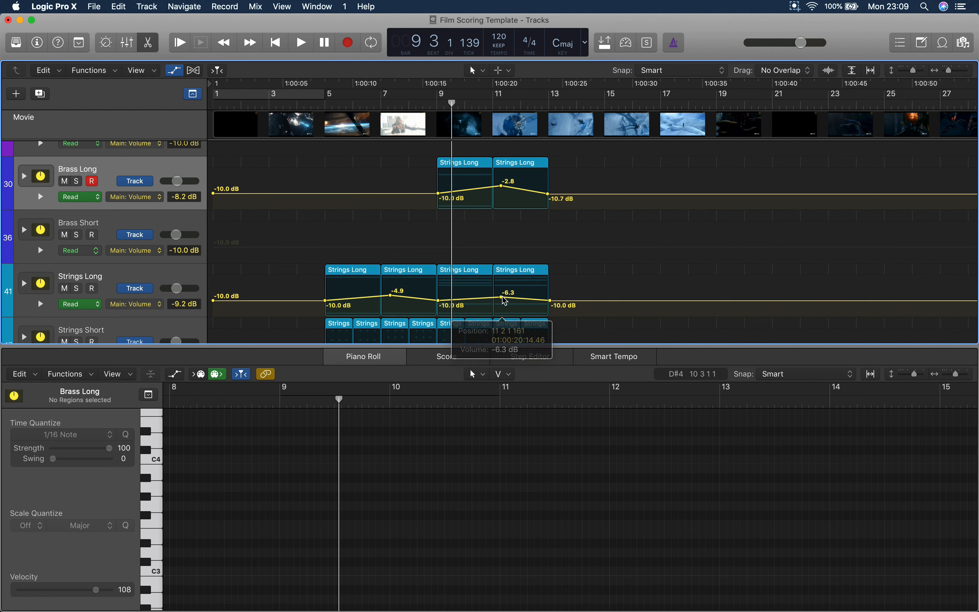
drag(392, 300, 392, 302)
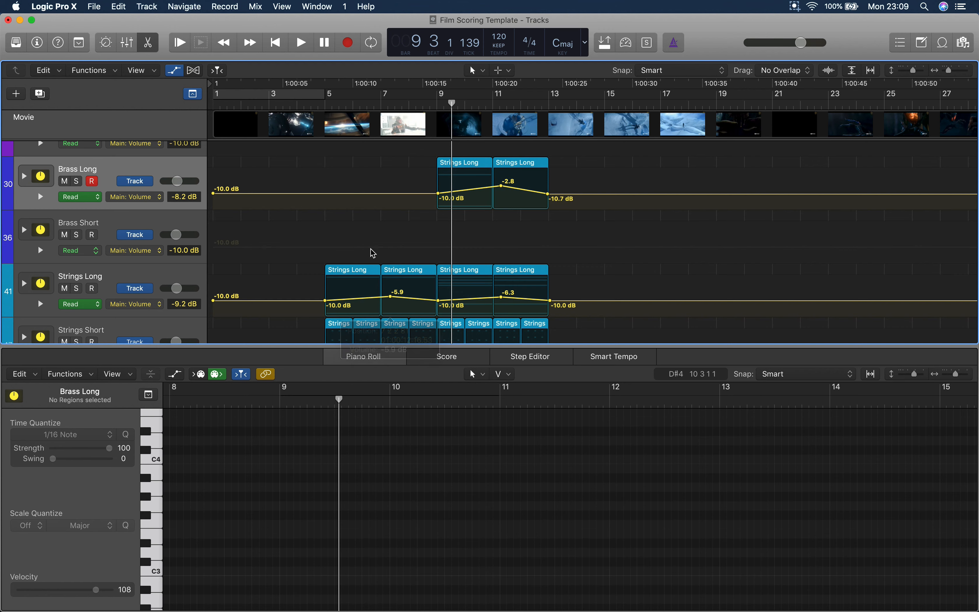
Step: Play back the cue from just before bar 5 through bar 12 to hear the volume swells
click(311, 105)
key(space)
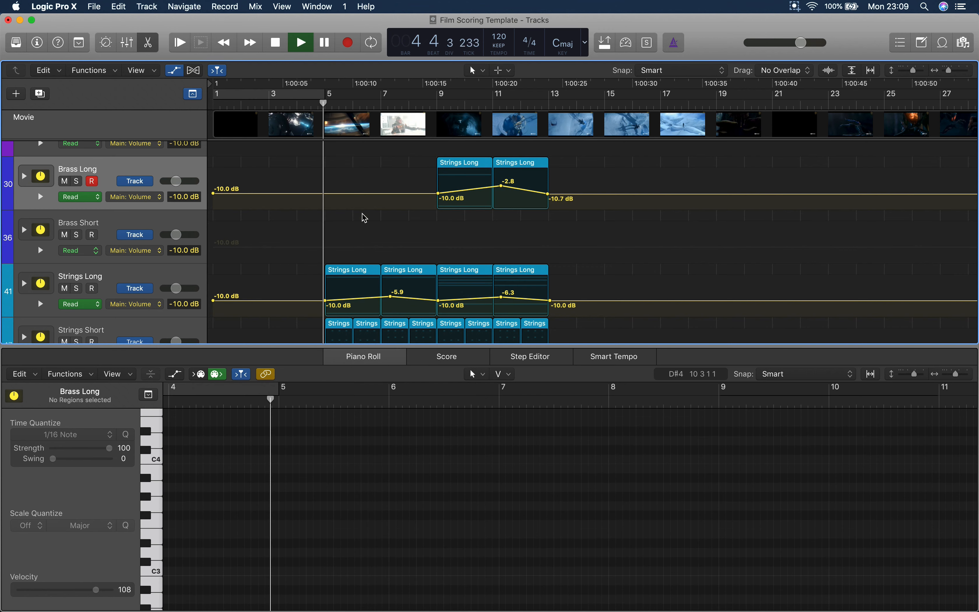
scroll(362, 222, down, 1)
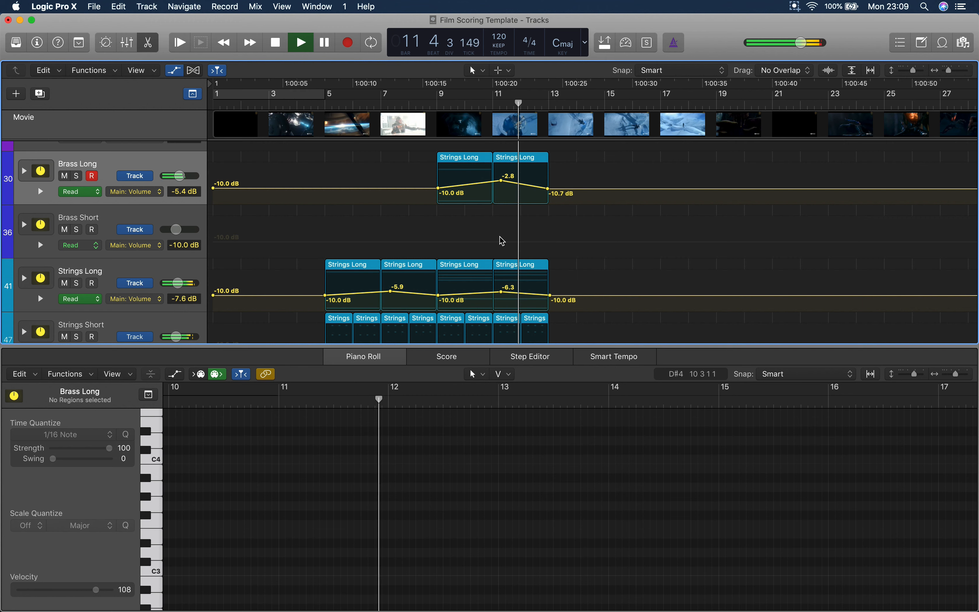
key(space)
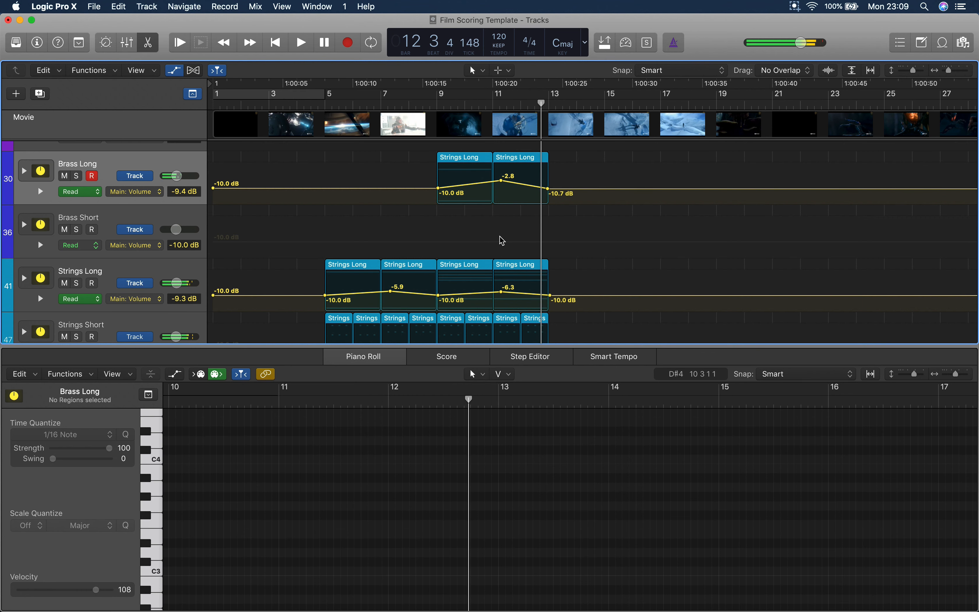
Step: Raise the Brass Long volume points to -5.4 dB at bar 9, +0.4 dB after bar 11 and -5.9 dB at bar 13, and play back from bar 9
drag(437, 187, 438, 184)
drag(549, 189, 501, 176)
click(430, 108)
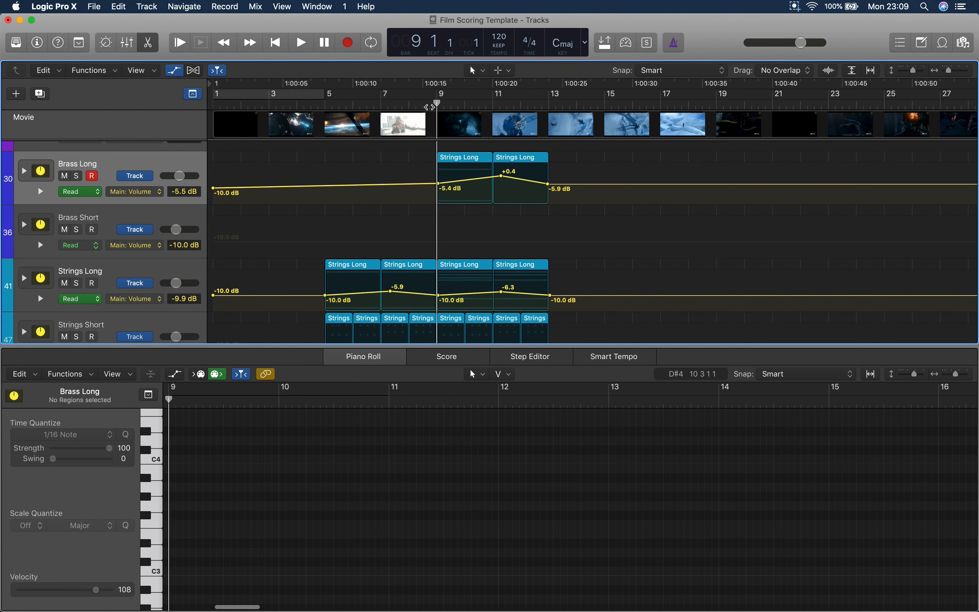
key(space)
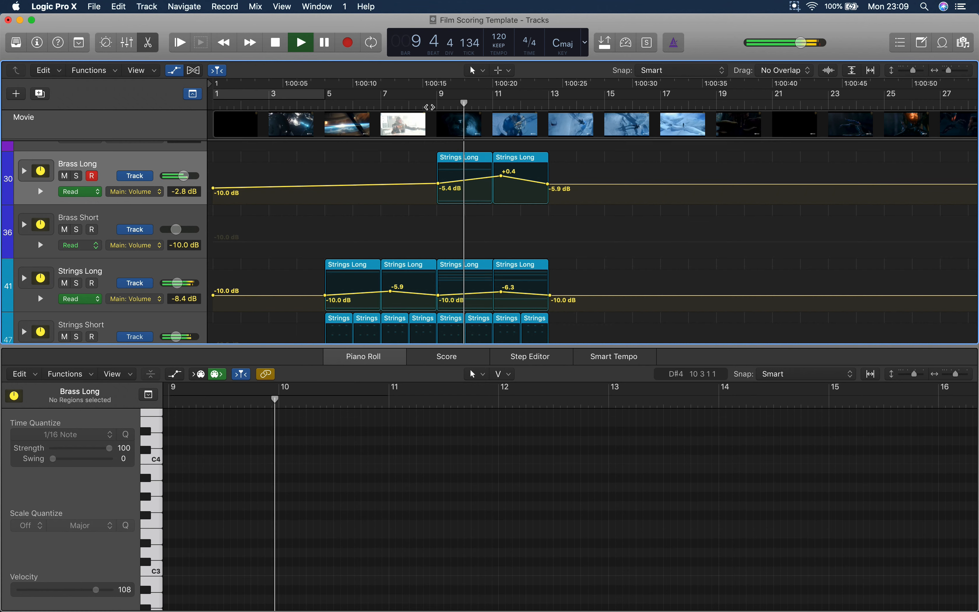
Step: Lower the Strings Long volume points to -14.1, -8.5, -16.5, -9.7 and -15.9 dB from bar 5 to 13 while playing back from bar 9
drag(503, 294, 502, 294)
drag(439, 295, 439, 301)
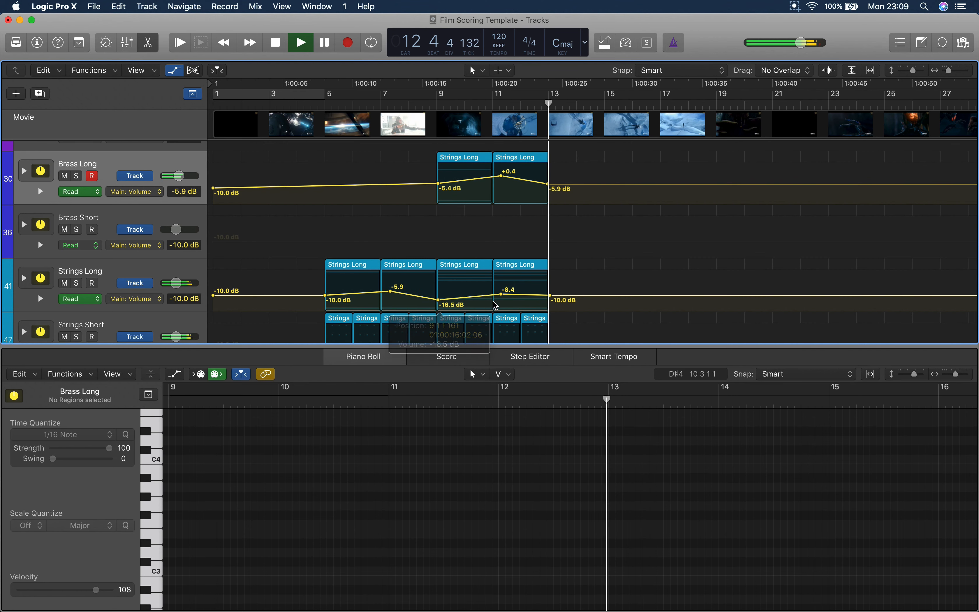
drag(547, 297, 502, 296)
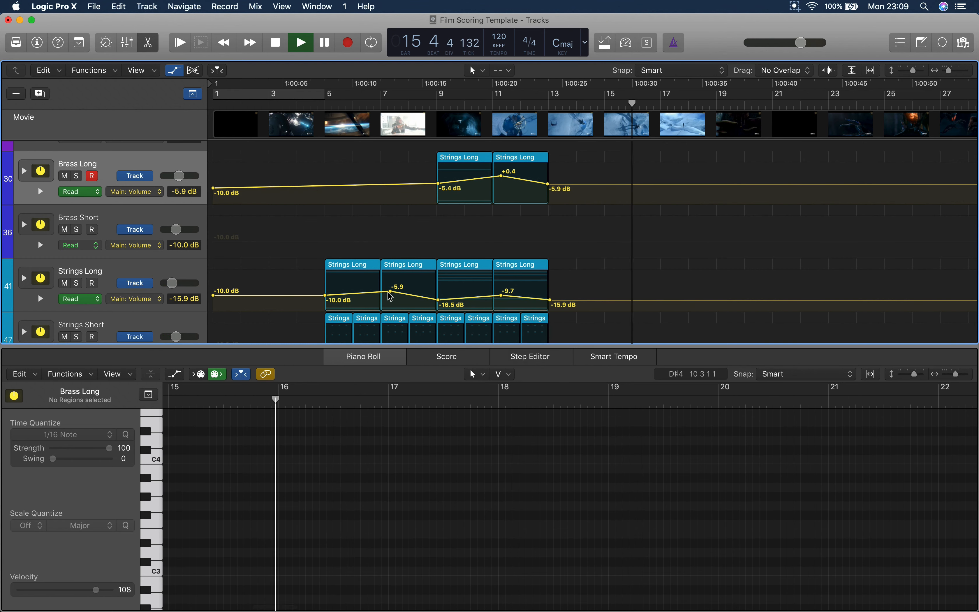
drag(391, 291, 393, 299)
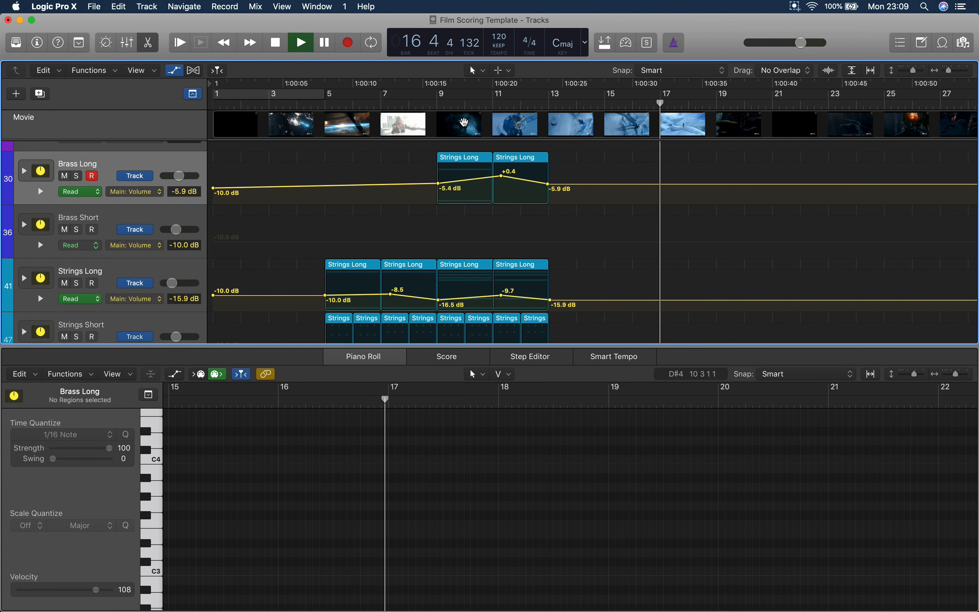
click(441, 103)
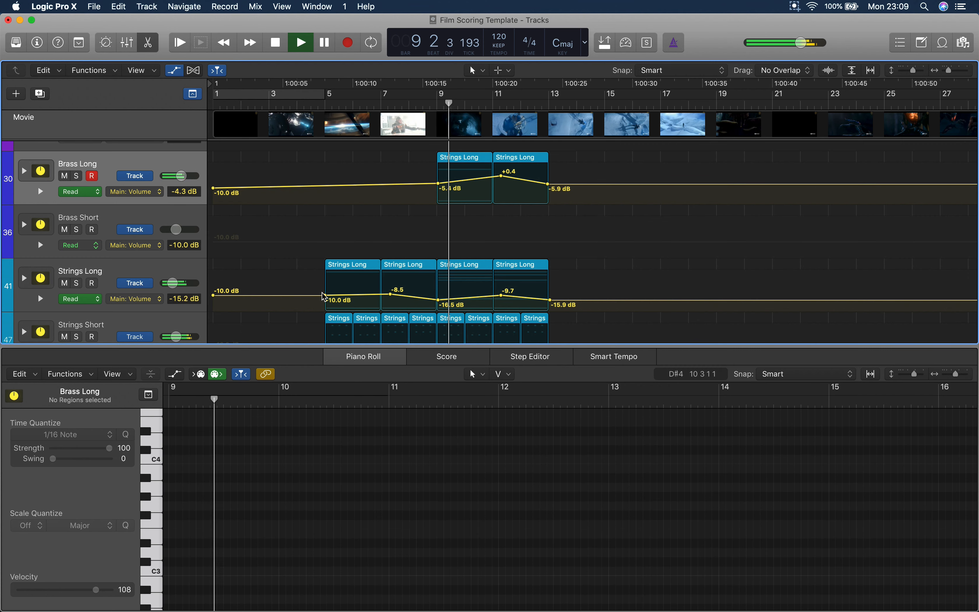
drag(325, 295, 325, 298)
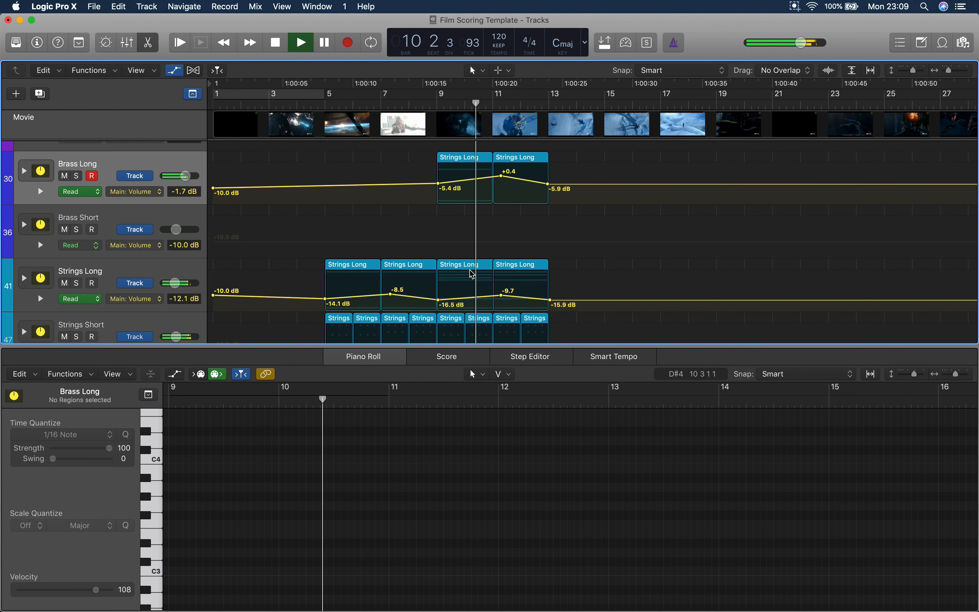
Step: Stop playback, raise the Brass Long volume point at bar 13 to about -4 dB, and hide the automation
scroll(470, 278, up, 2)
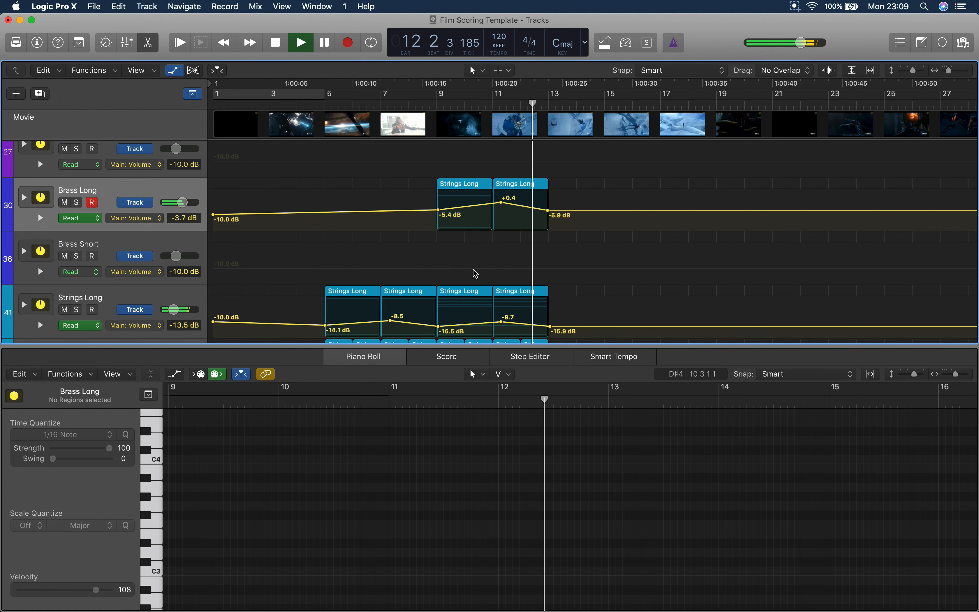
key(space)
drag(550, 216, 550, 214)
key(space)
key(space)
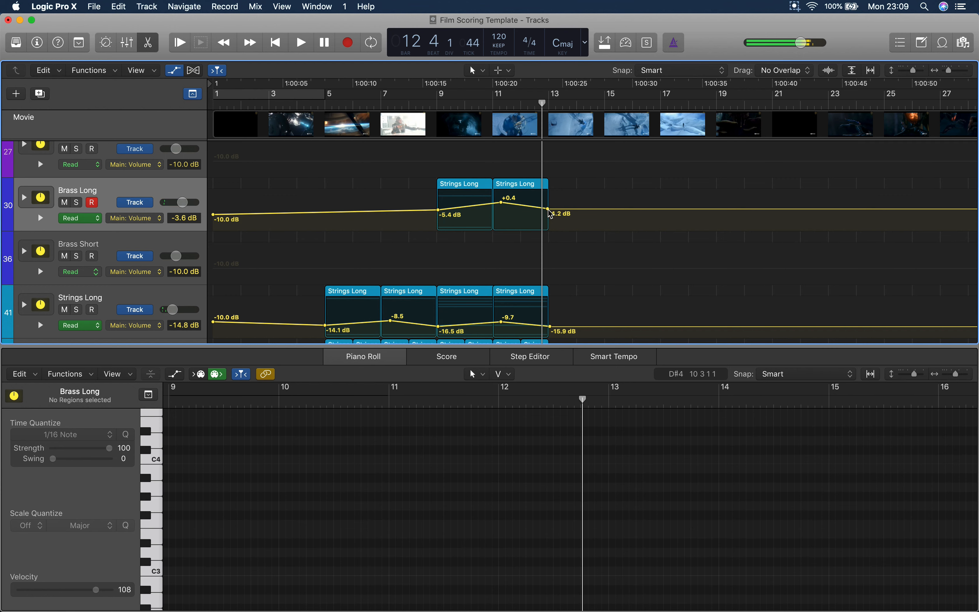
key(a)
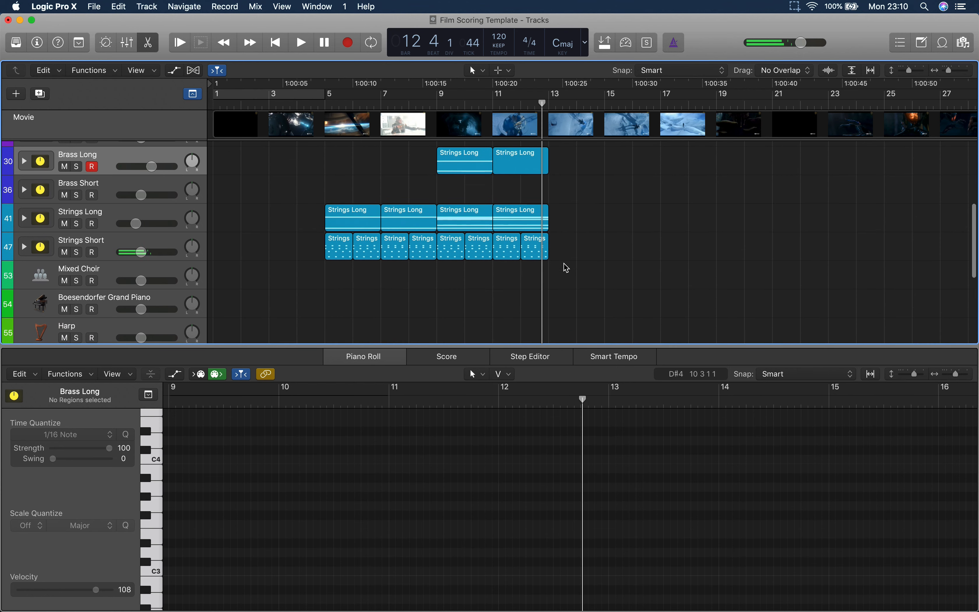
Step: Copy the Strings Long regions at bars 9 and 11 onto the Mixed Choir track at the same bars
click(511, 223)
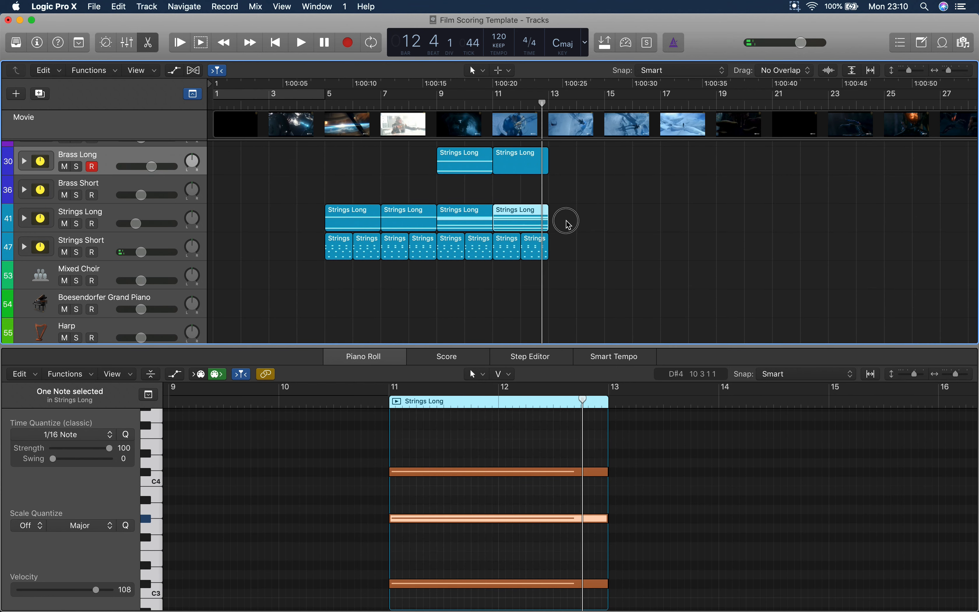
shift+click(459, 213)
drag(457, 216, 500, 280)
click(463, 304)
click(472, 282)
click(490, 299)
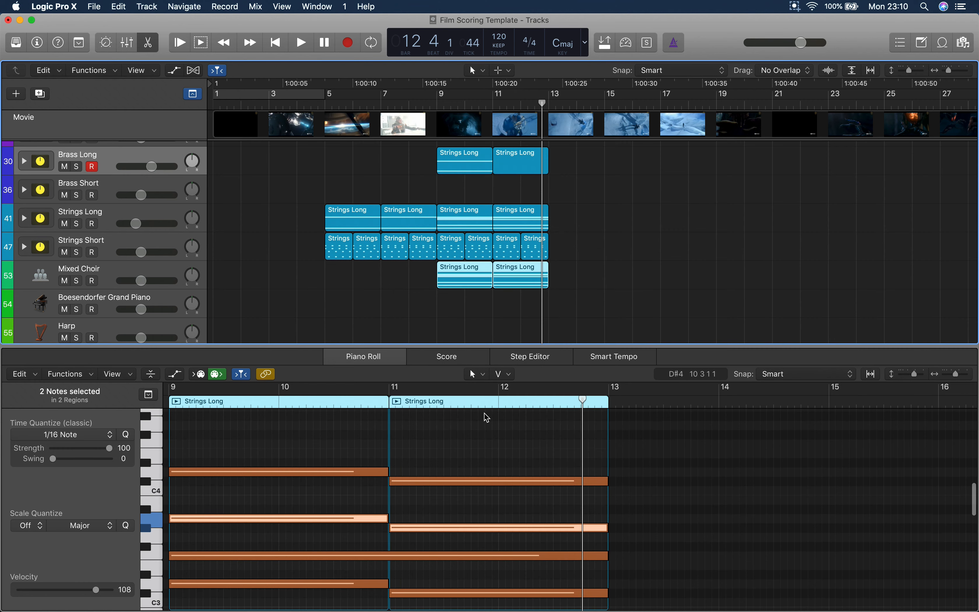
Step: Transpose the four lowest notes of the two Mixed Choir regions up by octaves
scroll(437, 513, down, 10)
scroll(423, 525, down, 3)
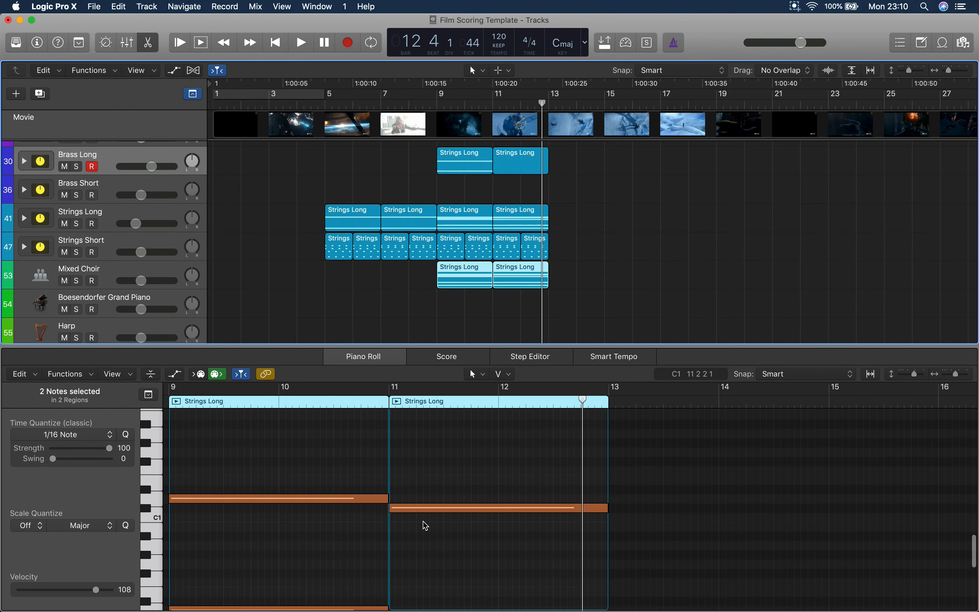
drag(437, 563, 340, 409)
scroll(402, 498, down, 10)
drag(355, 463, 441, 591)
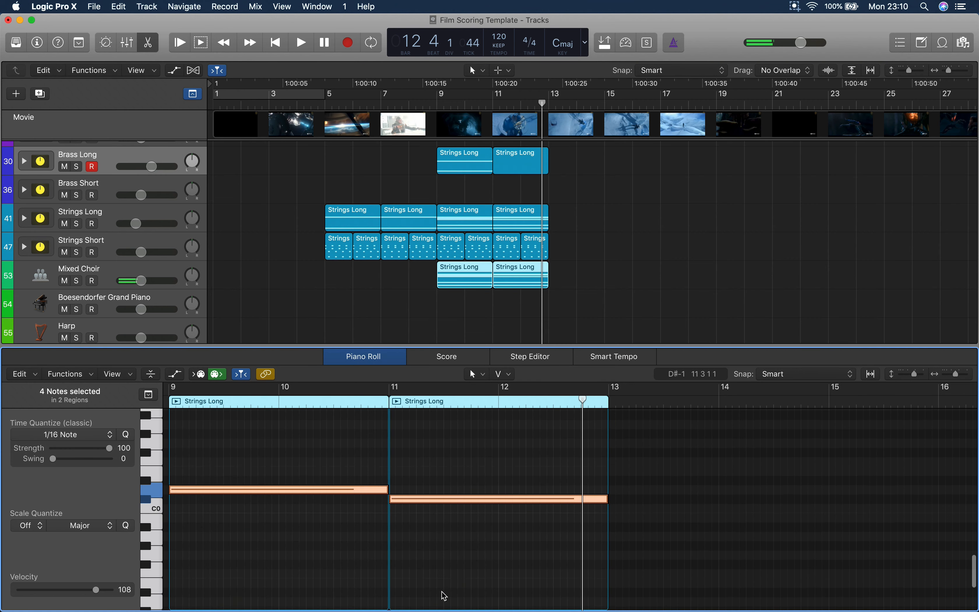
key(alt+shift+Up)
key(alt+shift+Up)
scroll(430, 596, up, 5)
scroll(418, 466, up, 8)
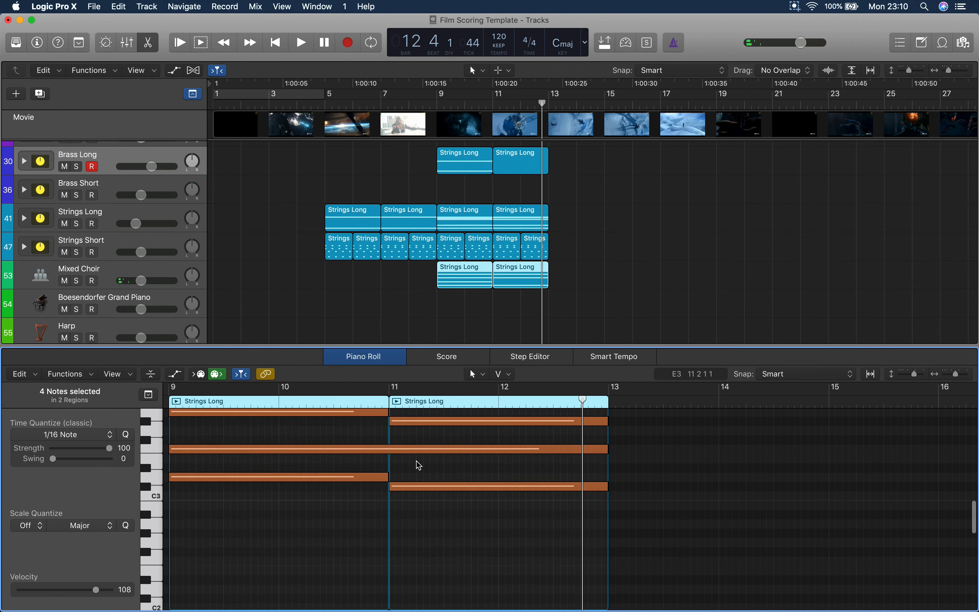
Step: Play back from bar 9 with the Mixed Choir track soloed
click(174, 407)
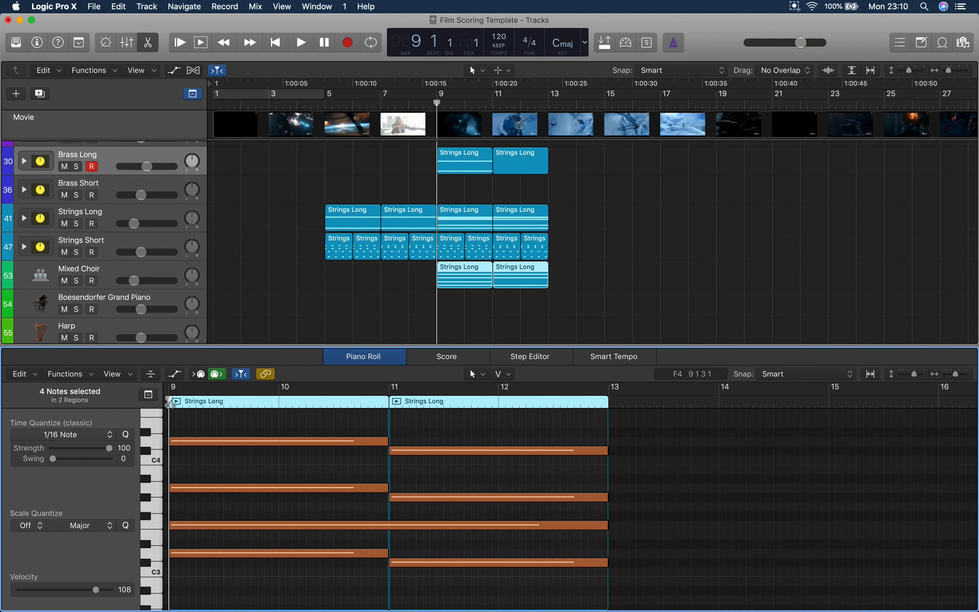
key(space)
click(77, 280)
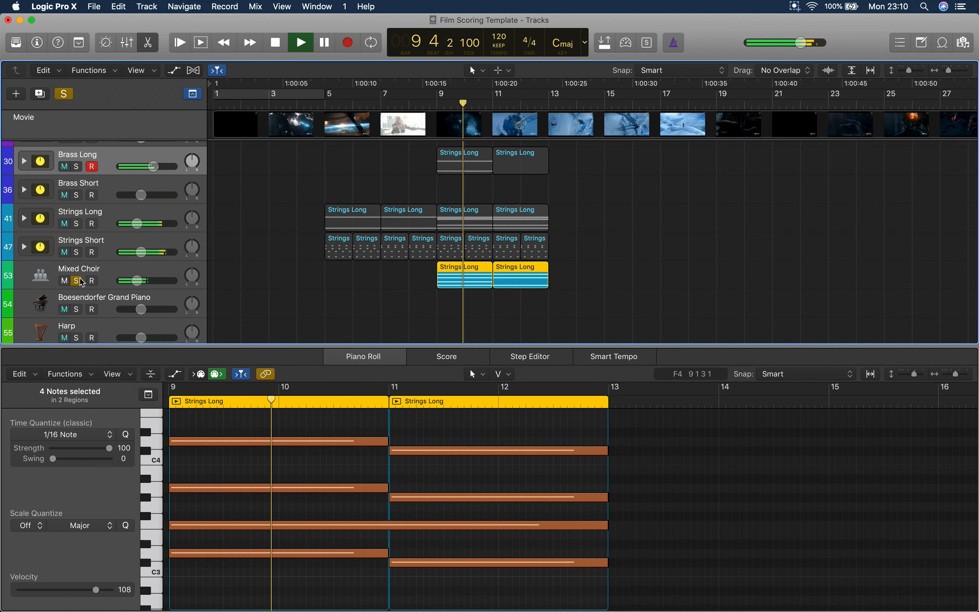
Step: Raise the Mixed Choir volume points to -6.3 dB at bar 9, -0.4 dB after bar 11 and about -9.1 dB at bar 13
key(a)
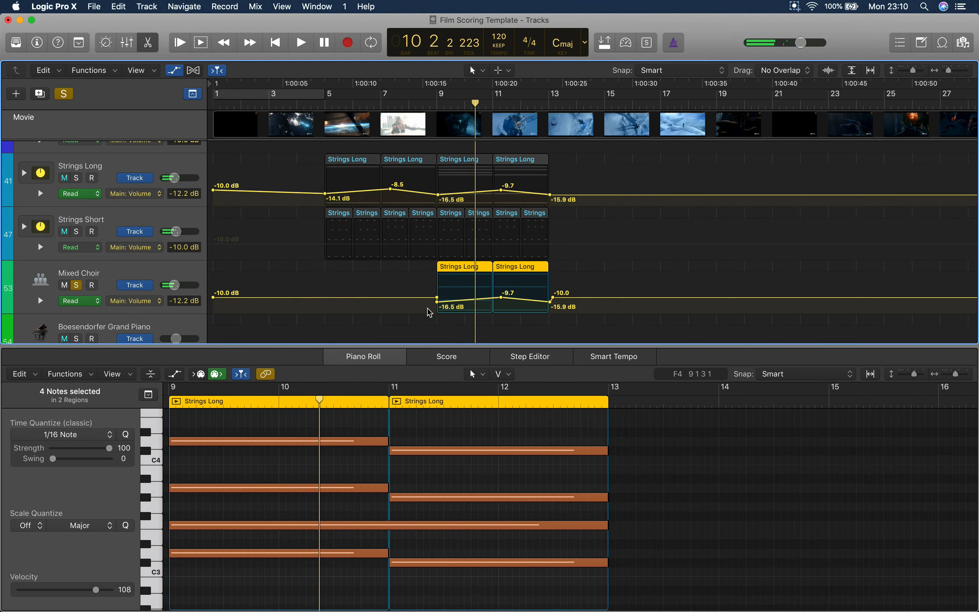
click(503, 296)
drag(504, 298, 501, 287)
click(438, 303)
drag(439, 303, 439, 295)
drag(548, 304, 549, 299)
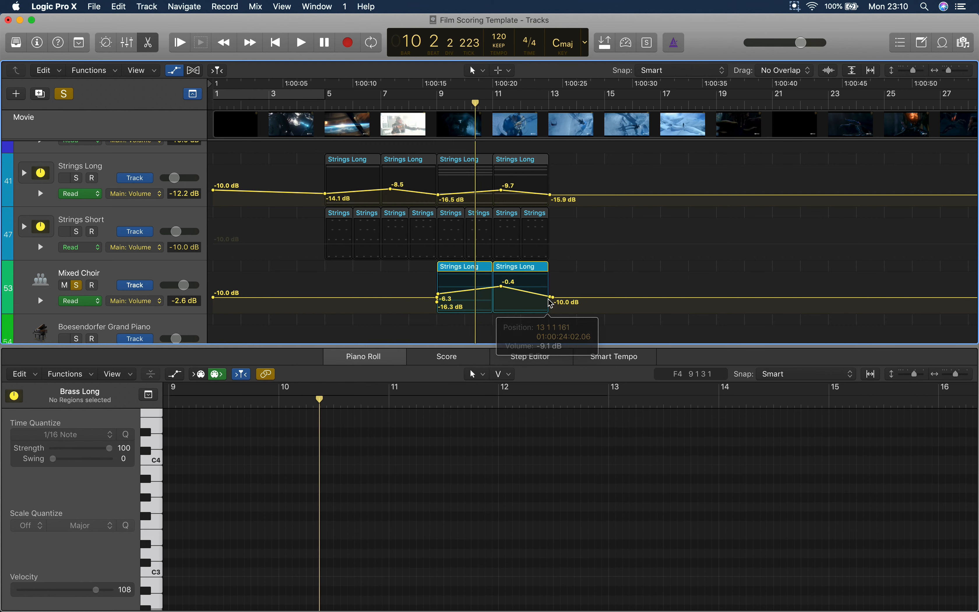
key(a)
Step: Play back from bar 9, turn off the Mixed Choir solo to hear the full arrangement, and stop before bar 13
double_click(449, 103)
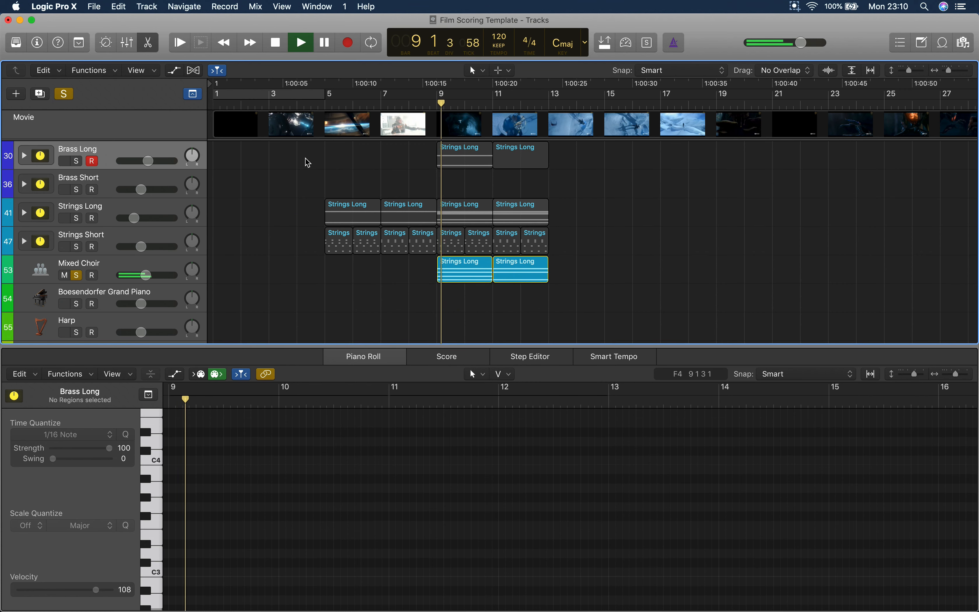
click(75, 277)
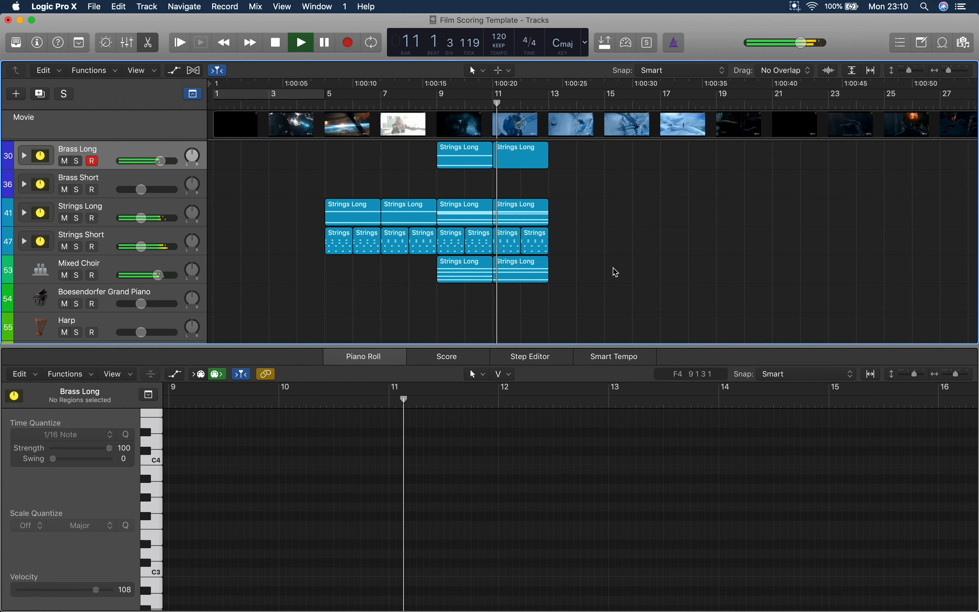
scroll(573, 214, up, 1)
scroll(569, 283, up, 3)
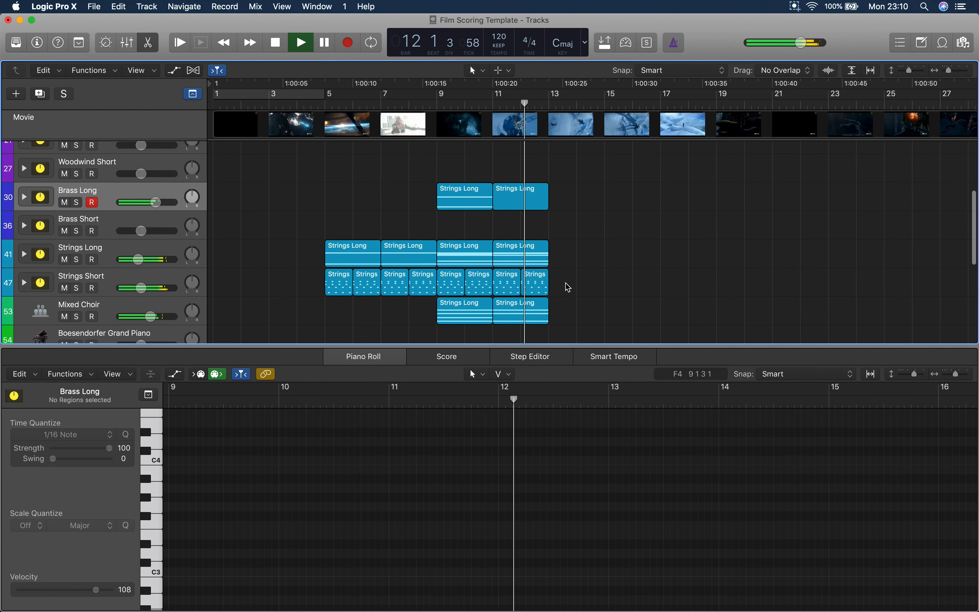
key(space)
Step: Copy the four Strings Short regions at bars 5 to 8 to bars 1 to 4 on the same track
scroll(569, 285, up, 5)
scroll(568, 281, down, 8)
scroll(568, 278, up, 3)
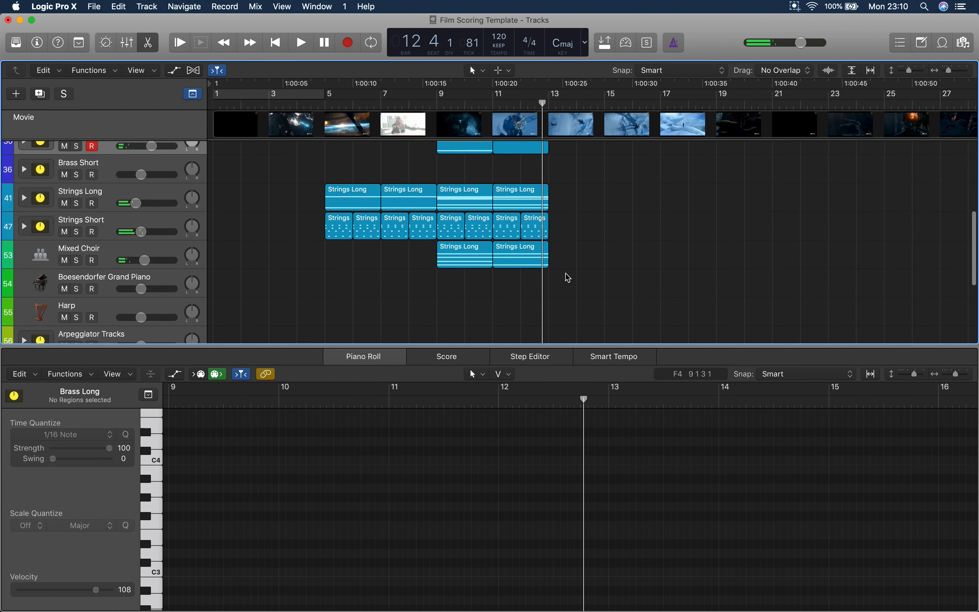
scroll(587, 272, up, 1)
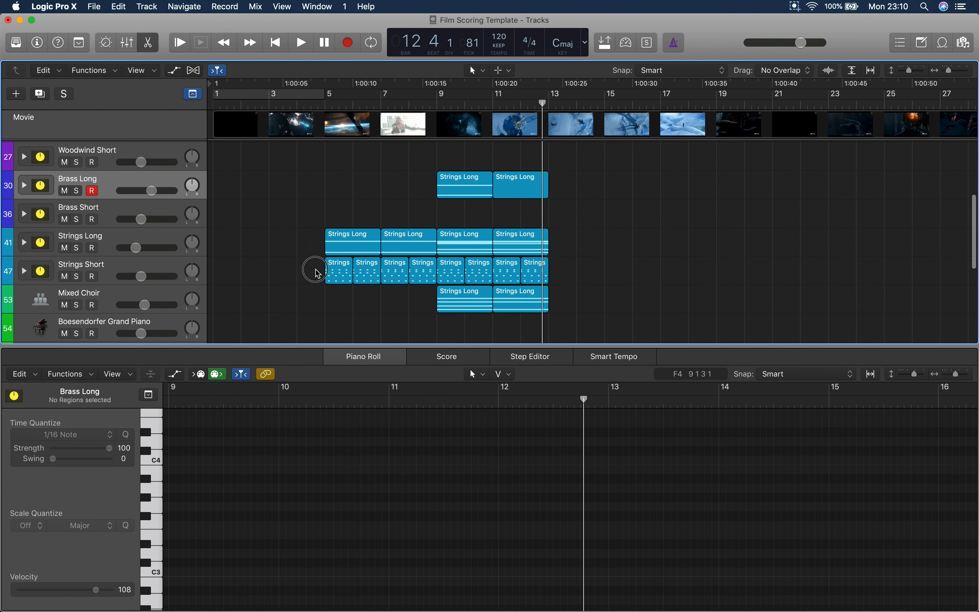
drag(304, 259, 389, 286)
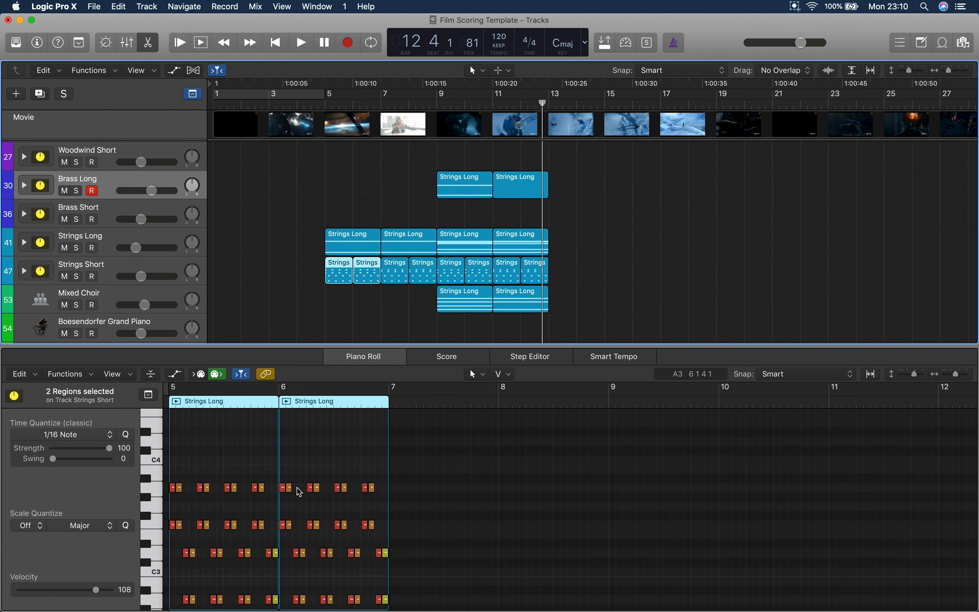
click(590, 296)
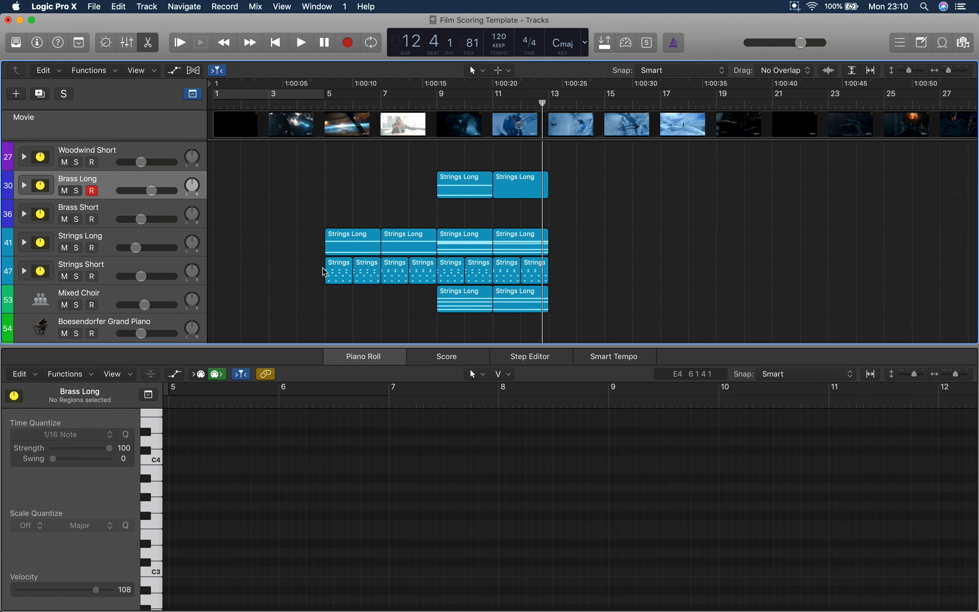
drag(318, 302, 409, 280)
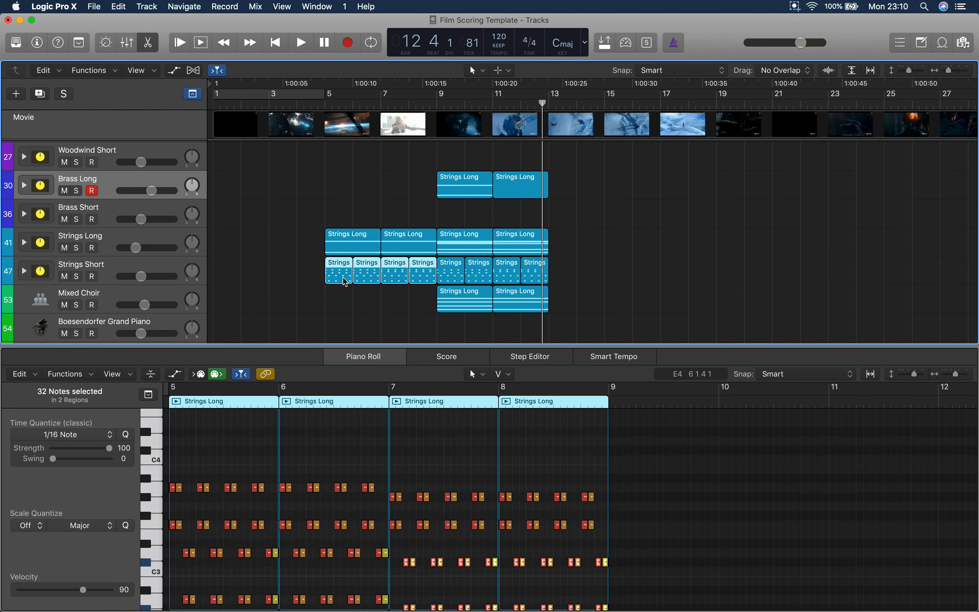
drag(339, 279, 230, 284)
click(240, 188)
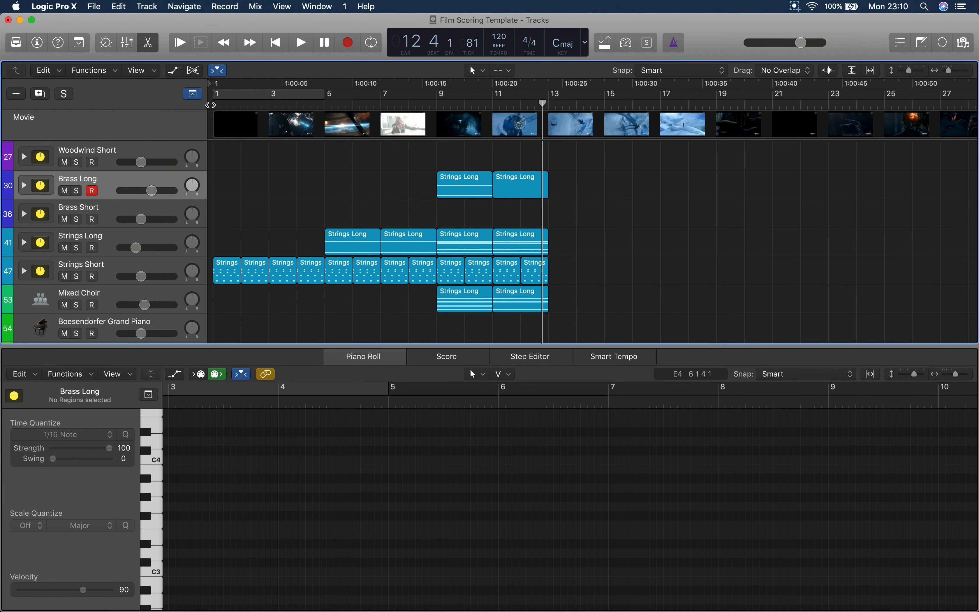
Step: Lower the velocity of all notes in the Strings Short regions at bars 1 to 4 to 22 and play back from bar 1
drag(240, 244, 299, 292)
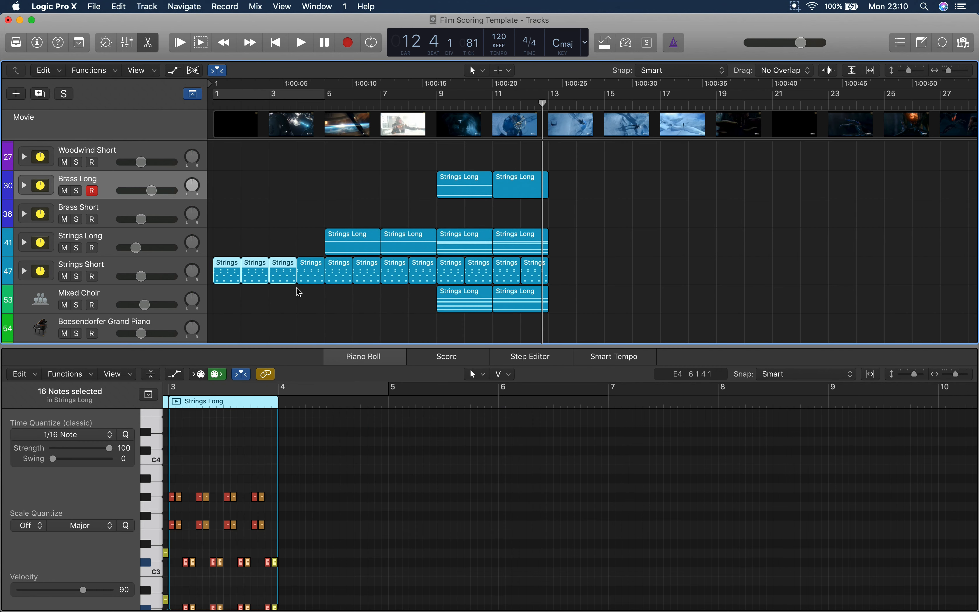
drag(303, 238, 218, 285)
drag(230, 454, 288, 597)
key(super+a)
click(219, 104)
key(space)
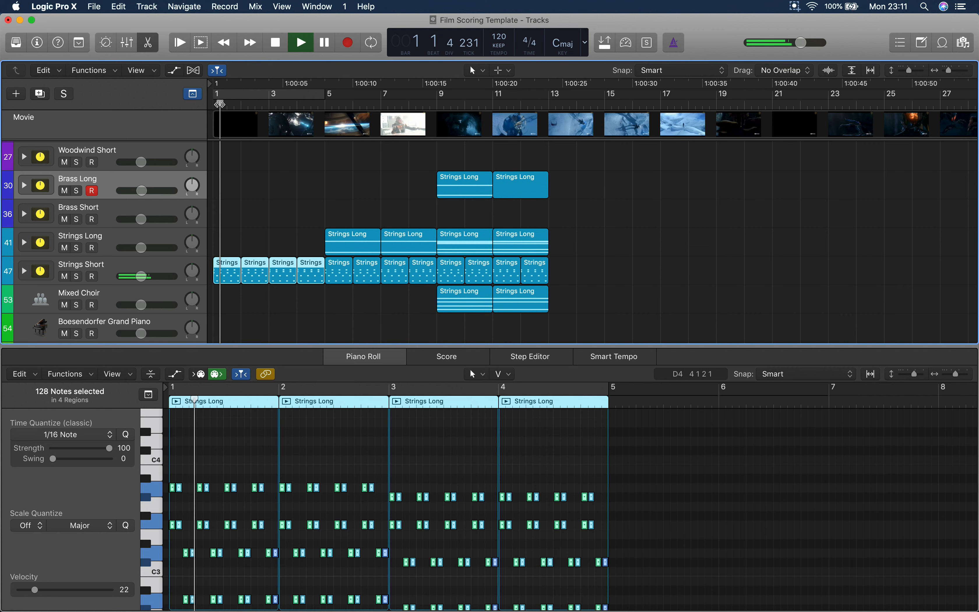
Step: Stop playback, lower the velocity of the selected Strings Short notes further to 1, and resume playback
key(space)
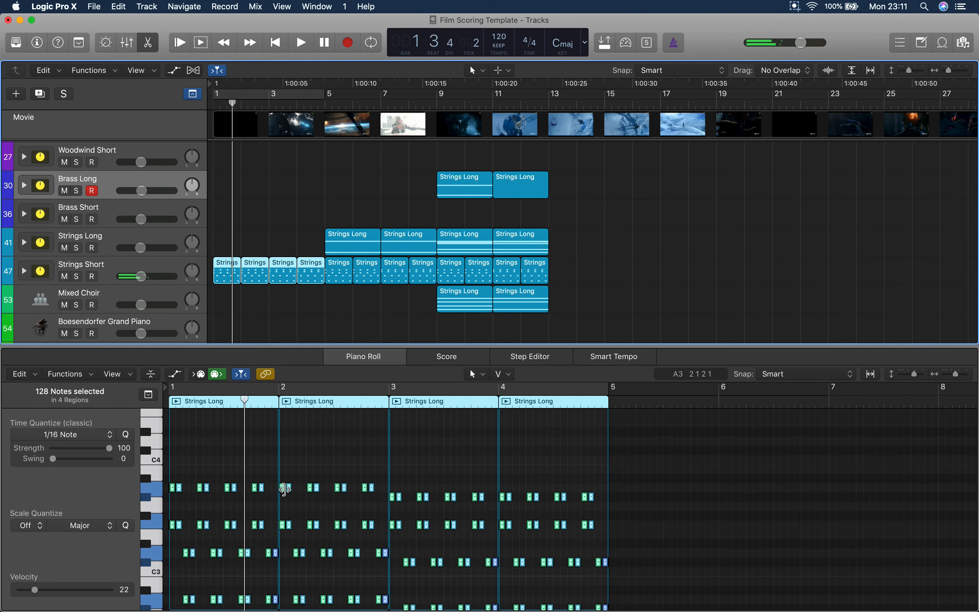
drag(285, 491, 291, 571)
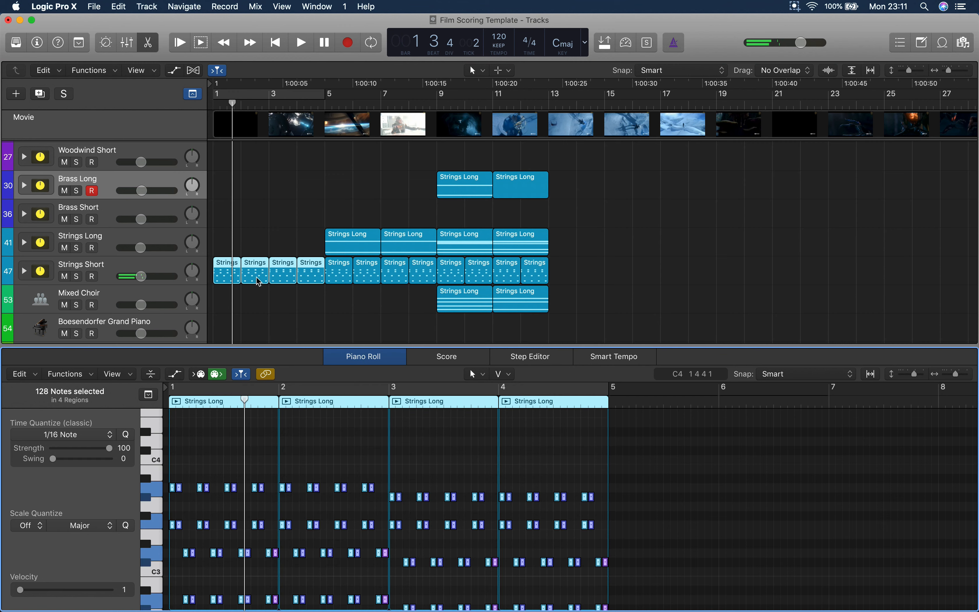
key(space)
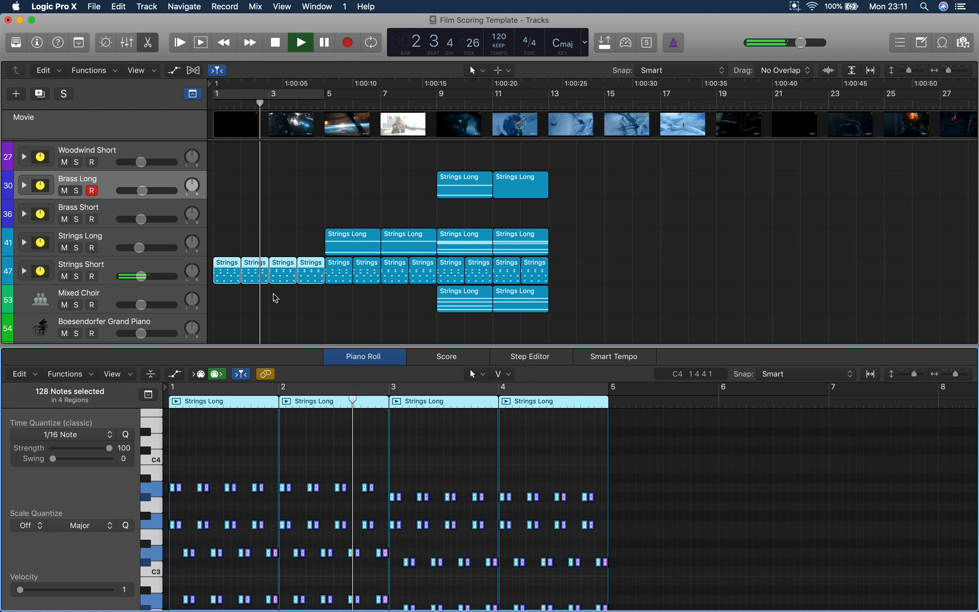
click(275, 298)
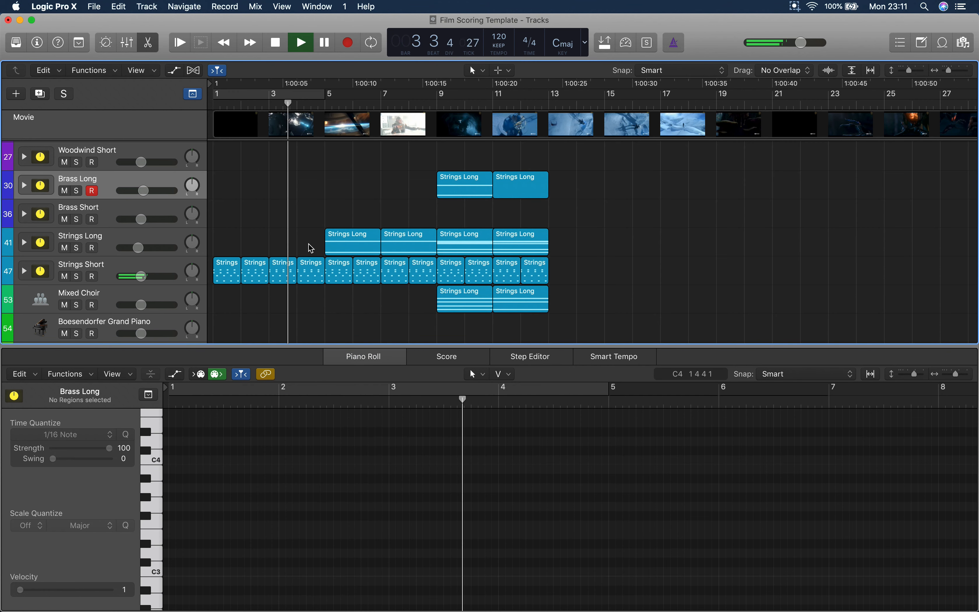
Step: Select the Strings Short track, show the inspector with the movie preview, and stop playback in bar 6
click(112, 267)
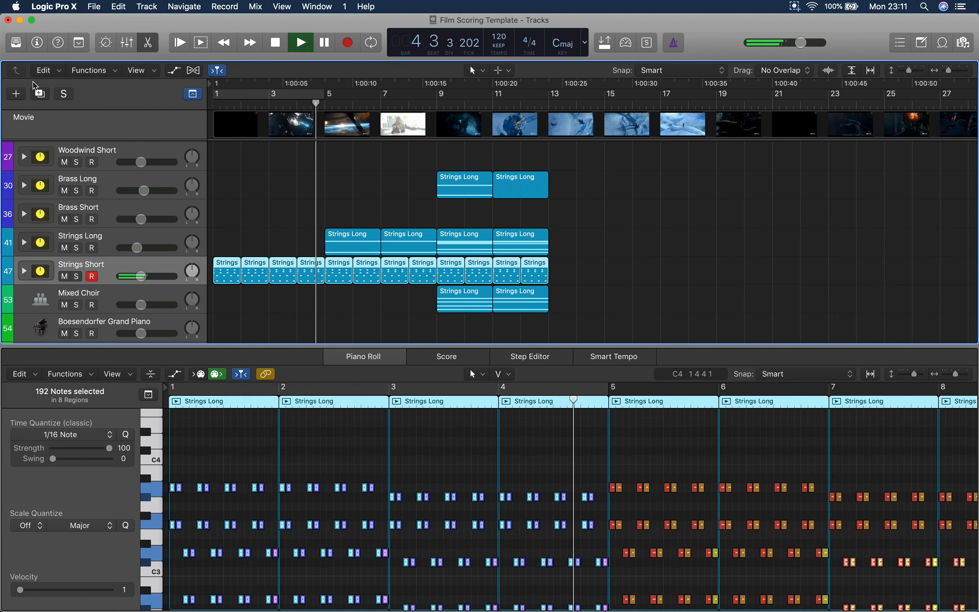
key(i)
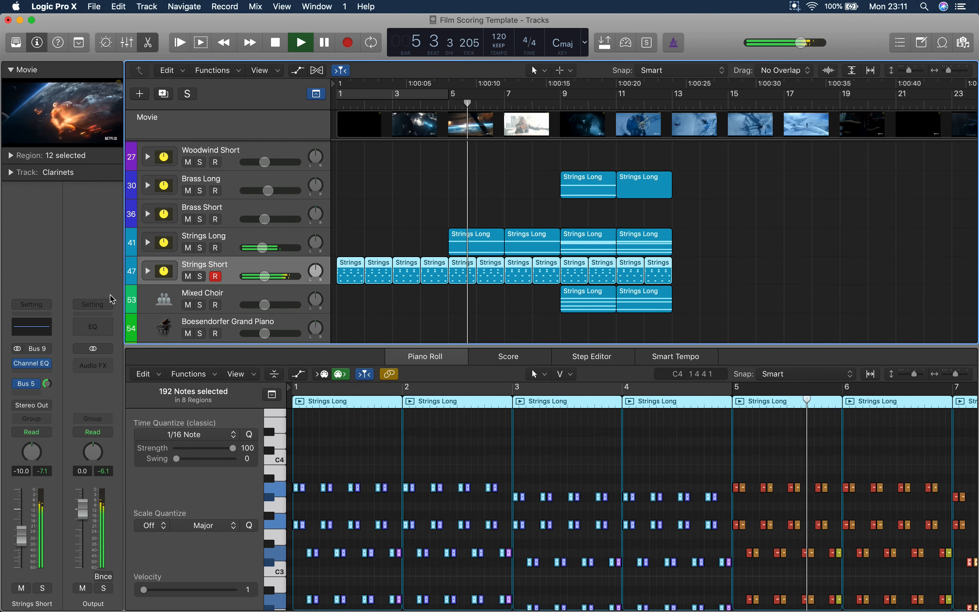
key(space)
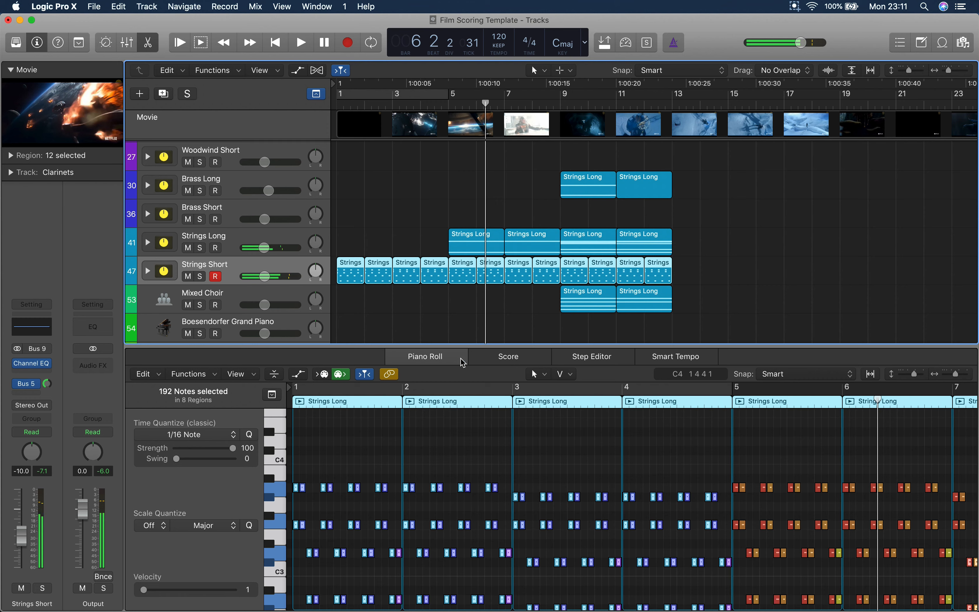
Step: Lower the Strings Long volume point at bar 5 to -∞ dB and check the fade-in by playing from bar 5
key(a)
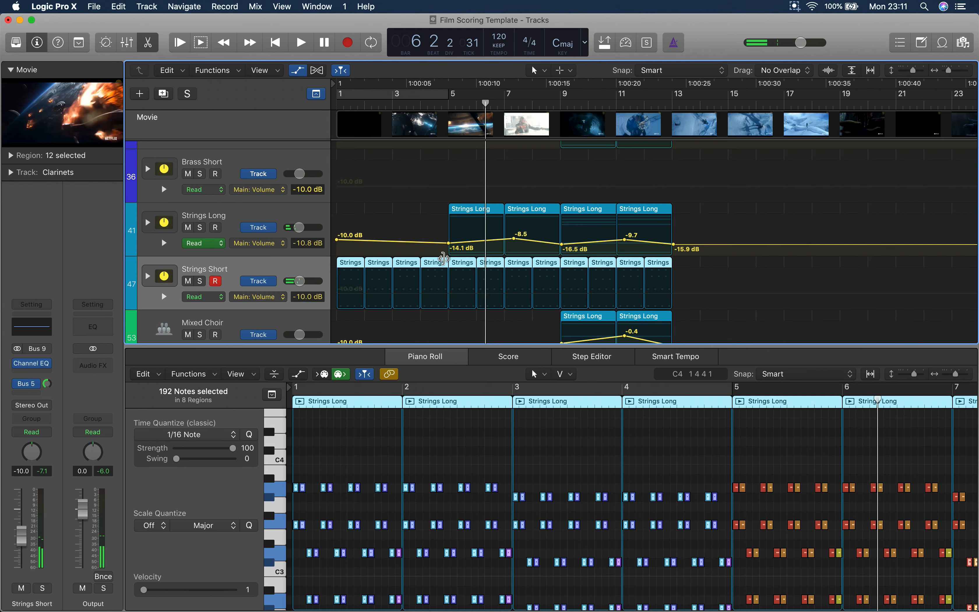
drag(449, 243, 448, 259)
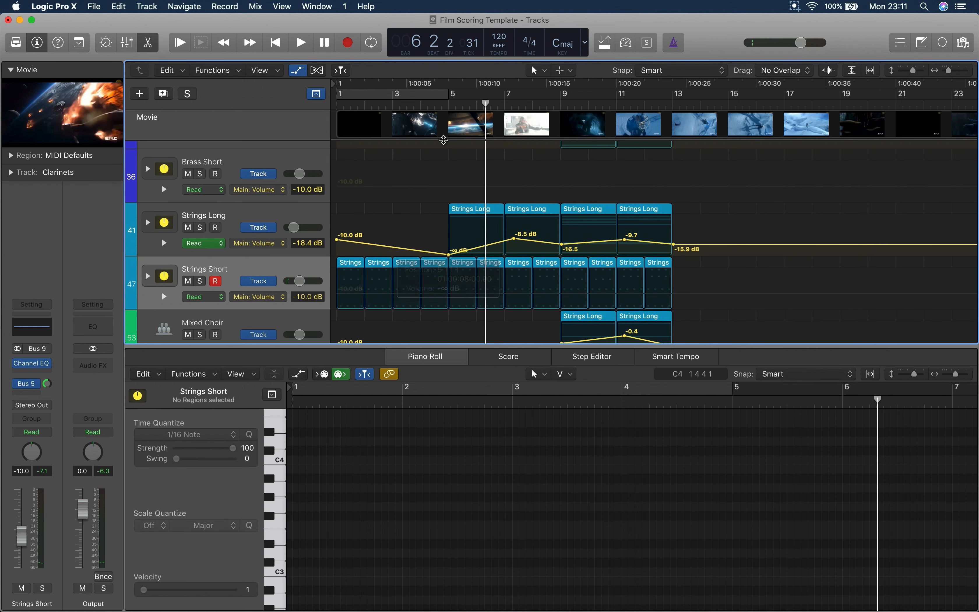
double_click(439, 109)
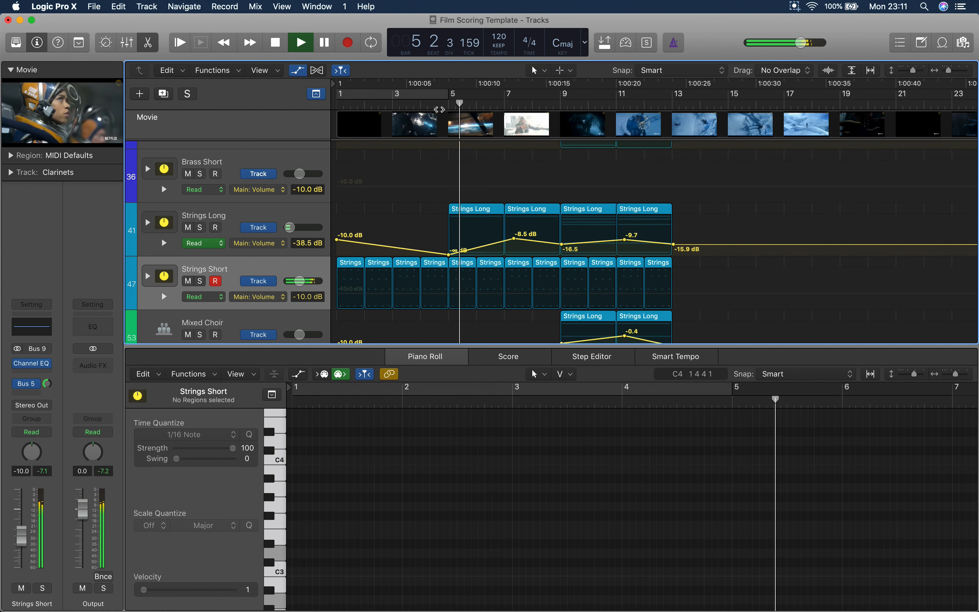
key(a)
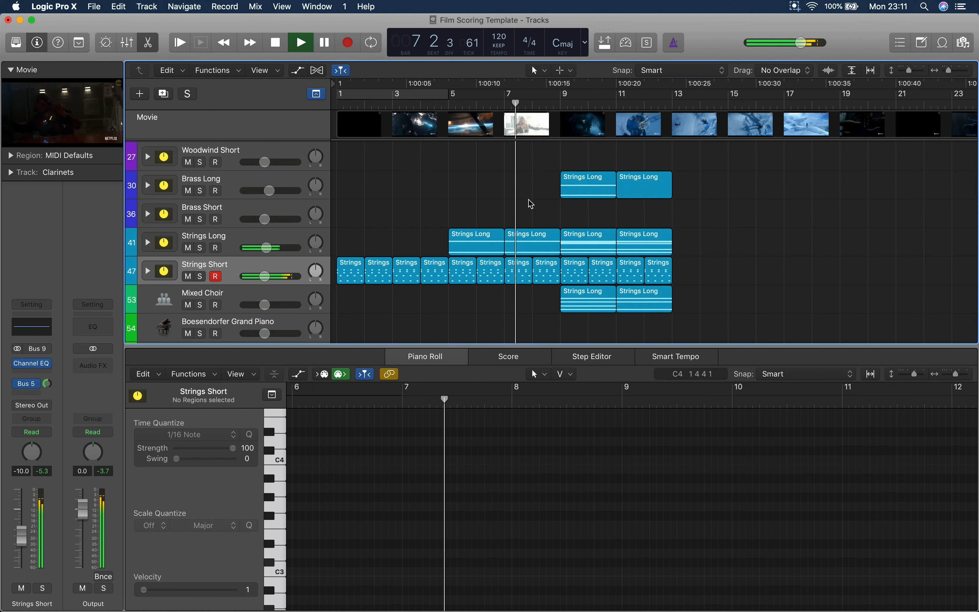
key(space)
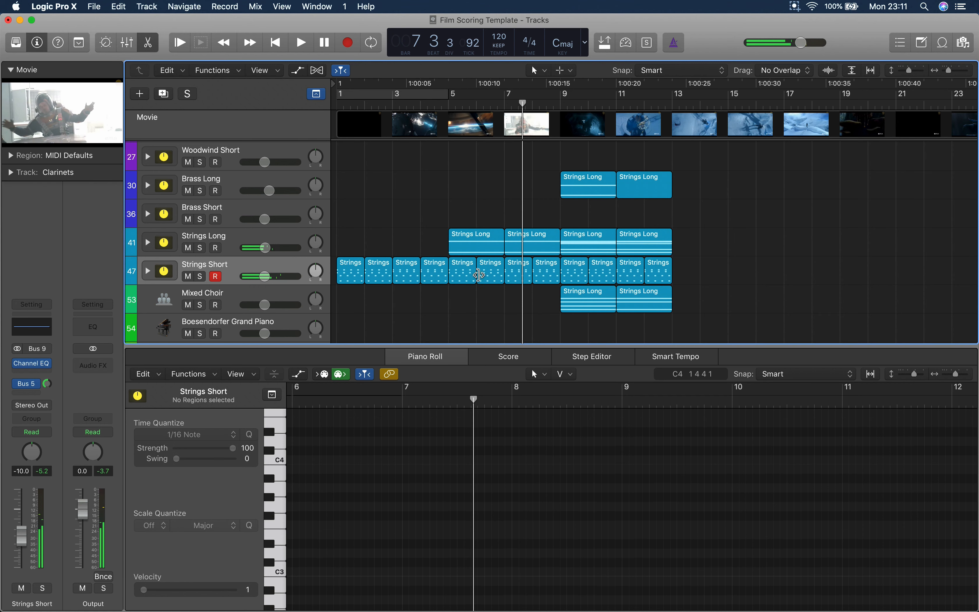
scroll(543, 278, up, 1)
scroll(543, 277, up, 5)
scroll(543, 278, down, 3)
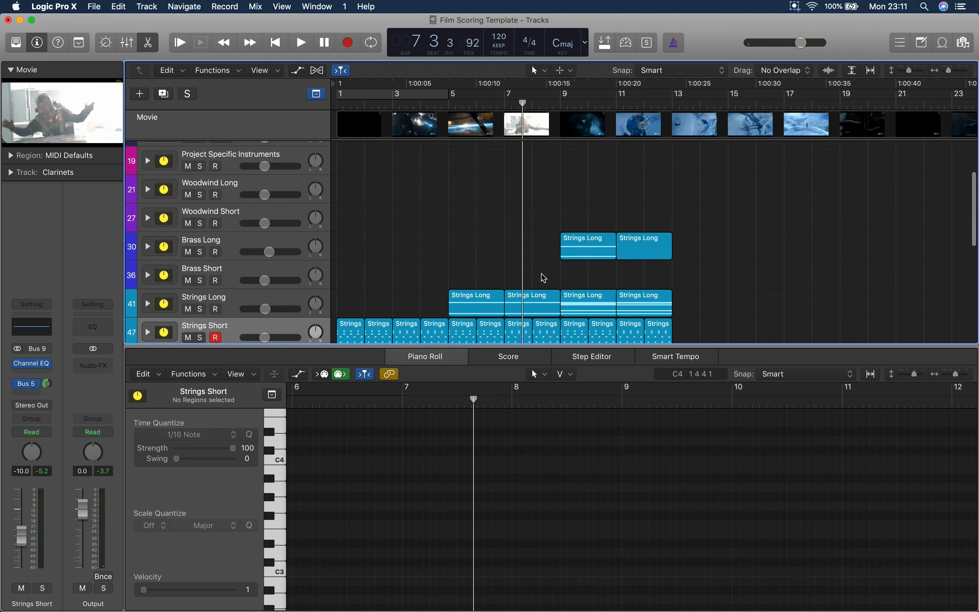
scroll(544, 278, down, 7)
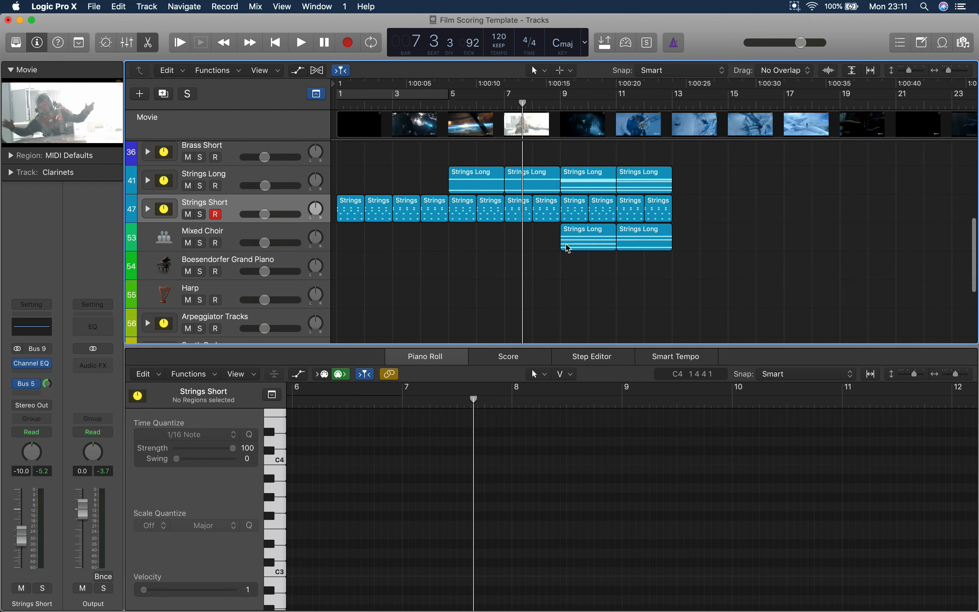
scroll(569, 286, up, 9)
scroll(569, 288, down, 2)
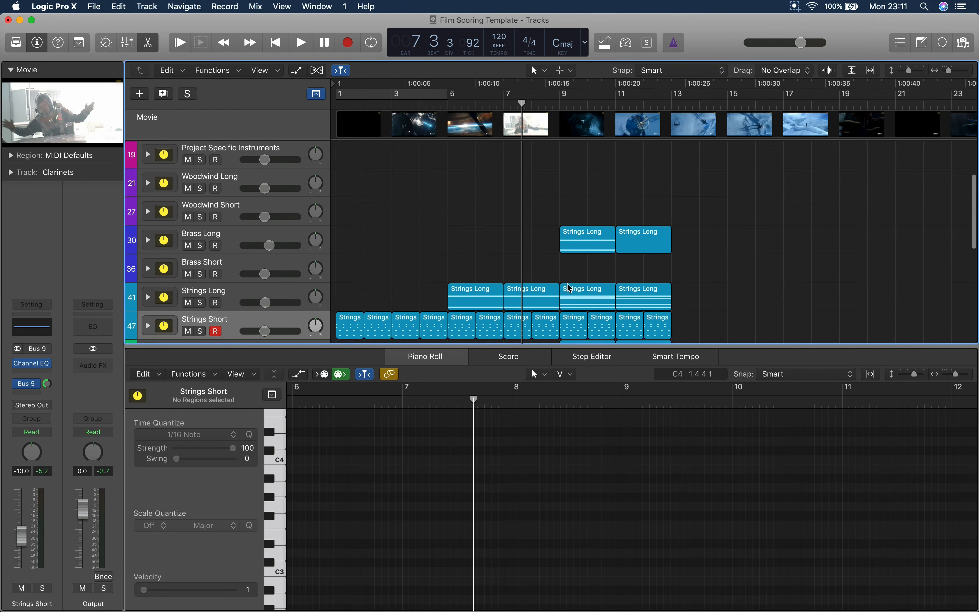
Step: Switch to the Film Scoring Session window in Finder and open the Film Scoring Resources folder
key(ctrl+Up)
click(564, 169)
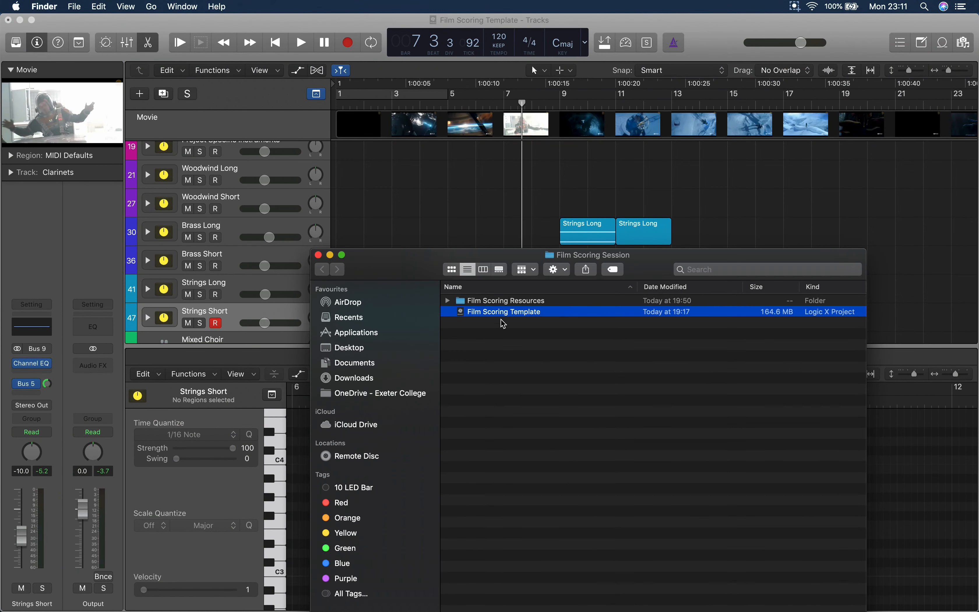
double_click(502, 300)
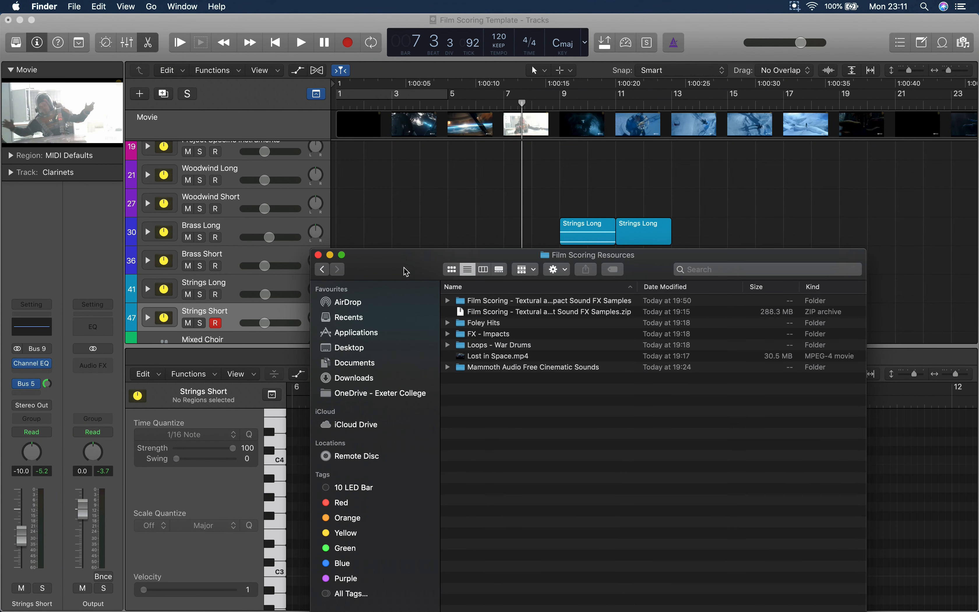
Step: Open the Loops - War Drums folder and preview AW2_War_Drums_128bpm_4.wav
drag(405, 269, 212, 103)
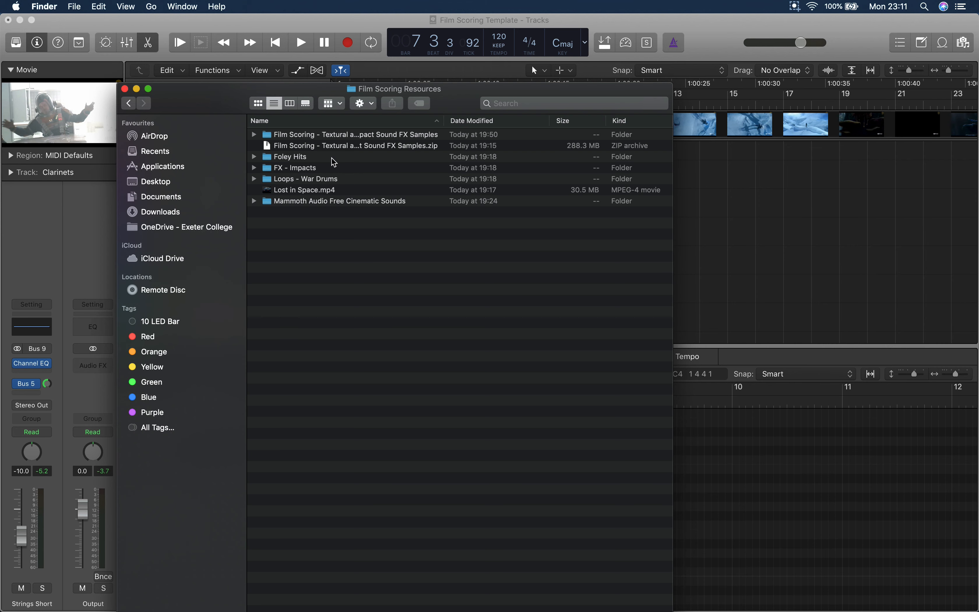
double_click(316, 180)
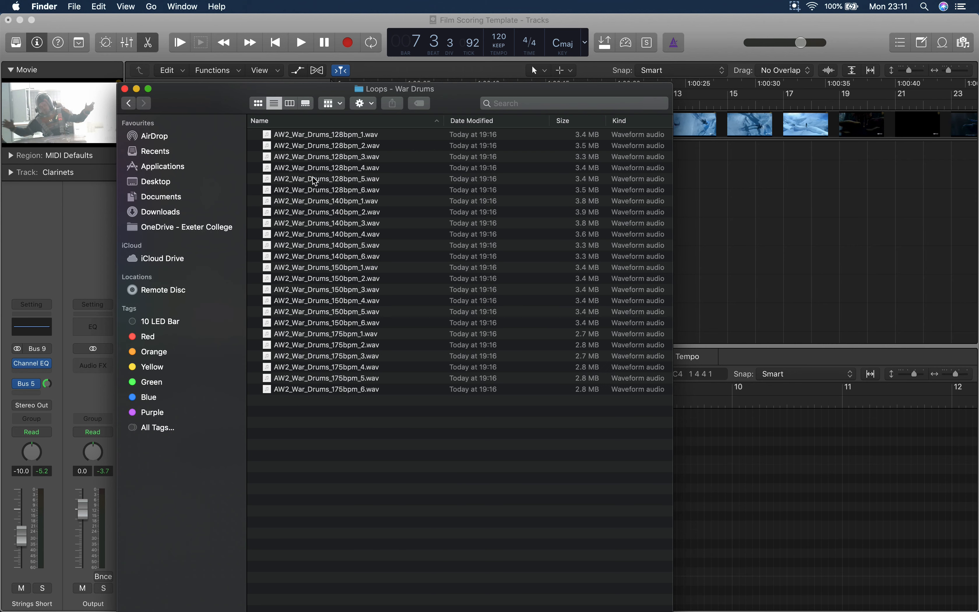
click(330, 169)
key(space)
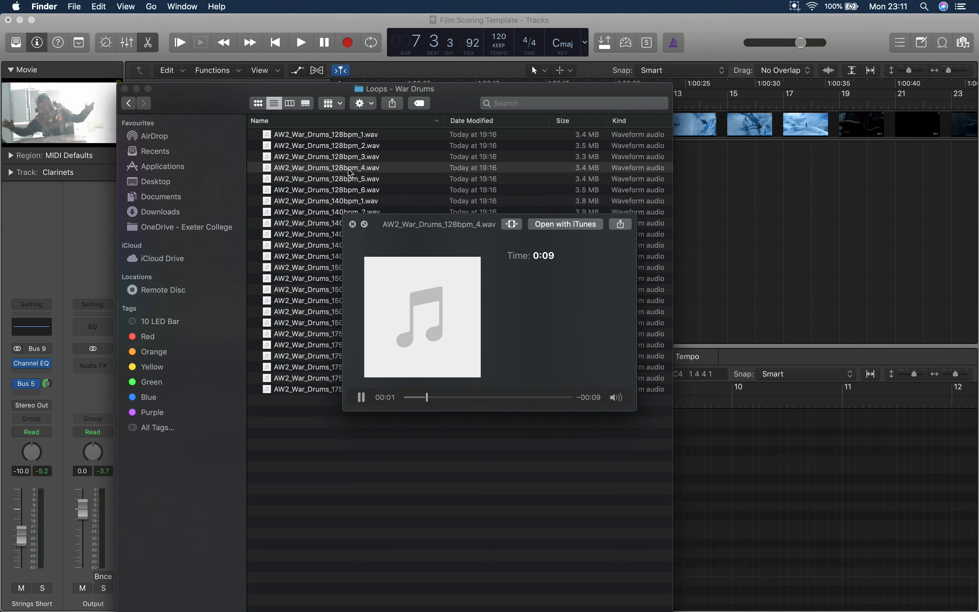
key(space)
Step: Expand the Drums - Audio track stack in Logic Pro and set the project tempo to 128 BPM
drag(463, 104, 439, 378)
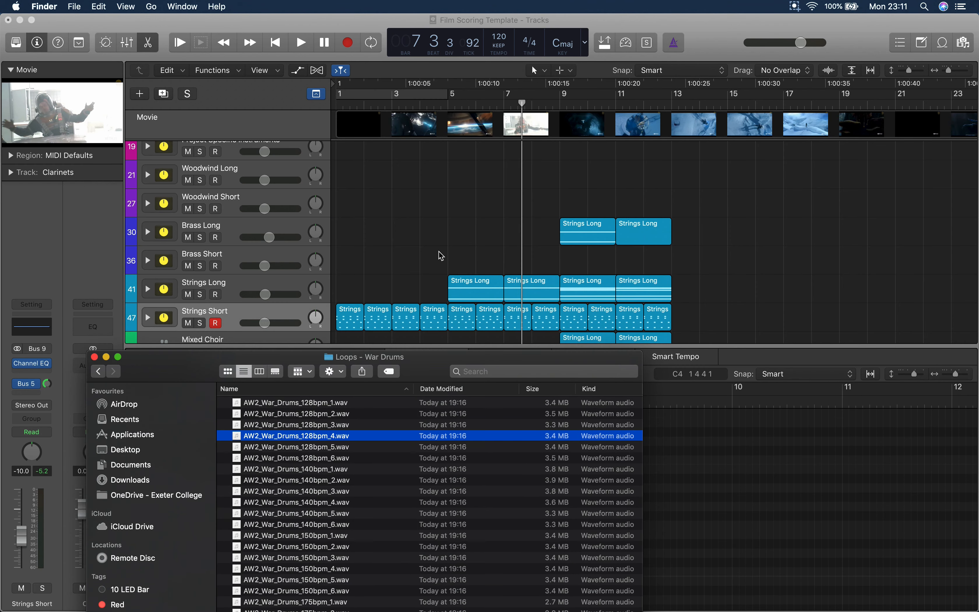
scroll(443, 251, down, 15)
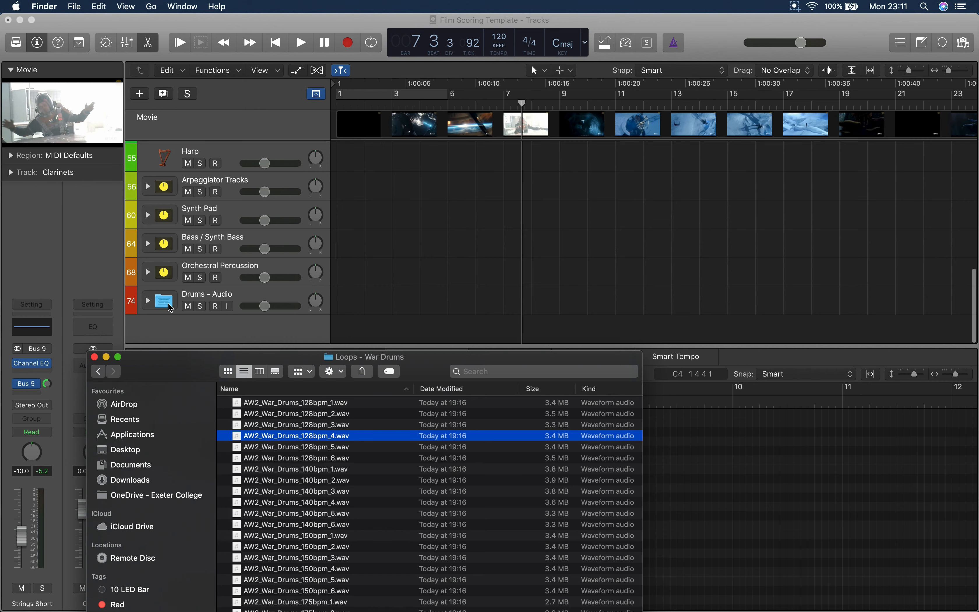
click(151, 304)
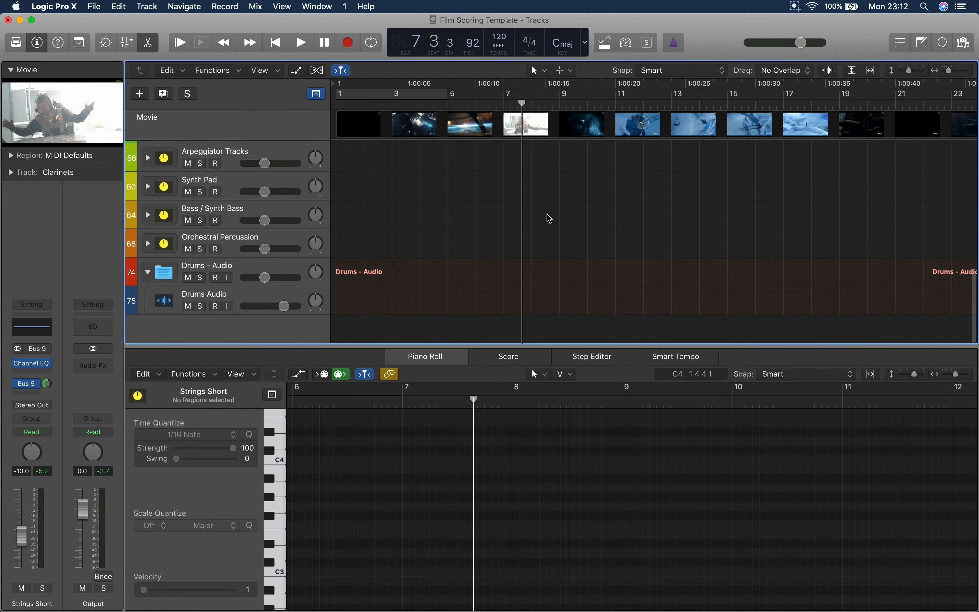
drag(502, 35, 501, 22)
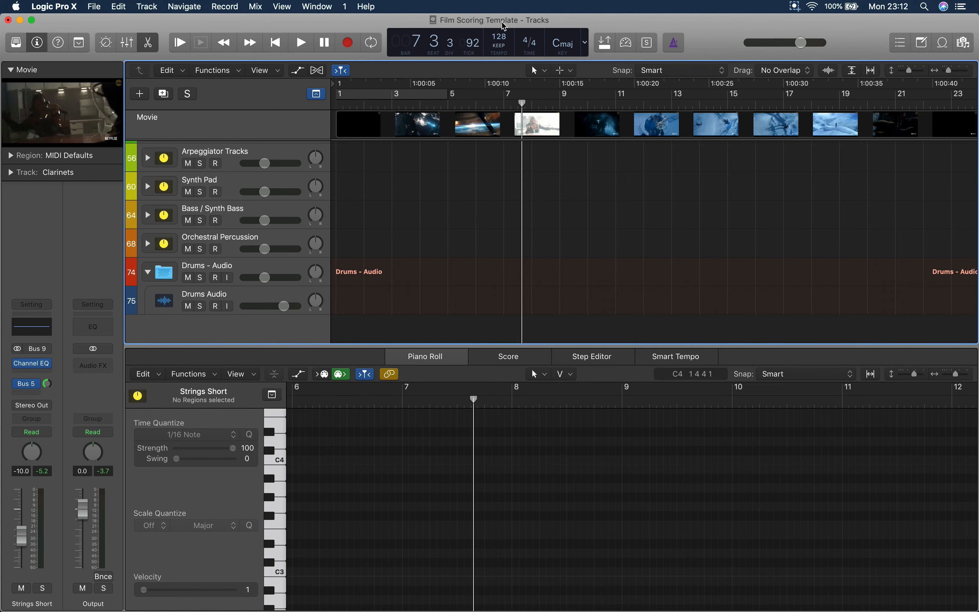
Step: Bring AW2_War_Drums_128bpm_4.wav from Finder onto the Drums Audio track at bar 9
key(ctrl+Up)
click(372, 201)
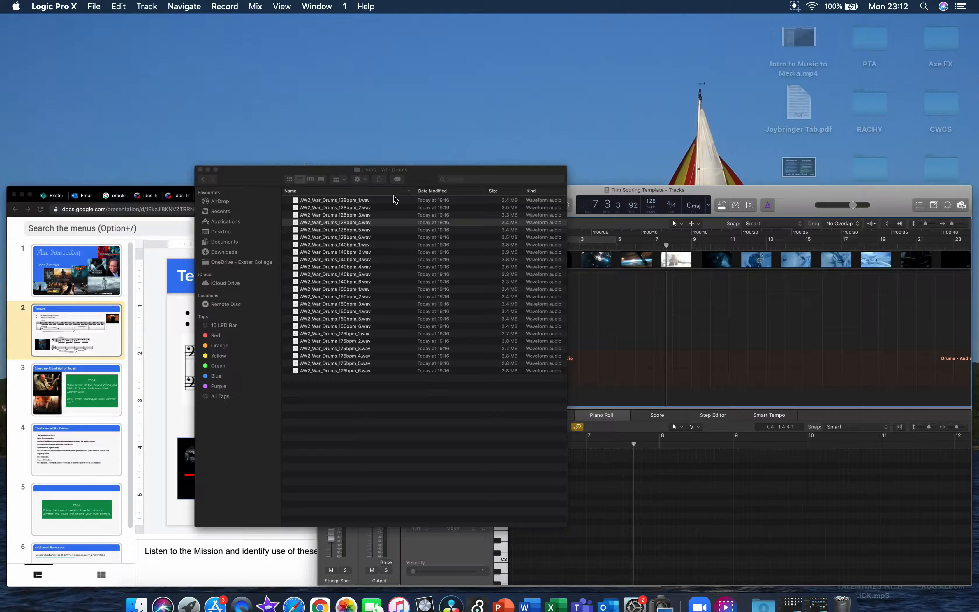
drag(425, 366, 507, 367)
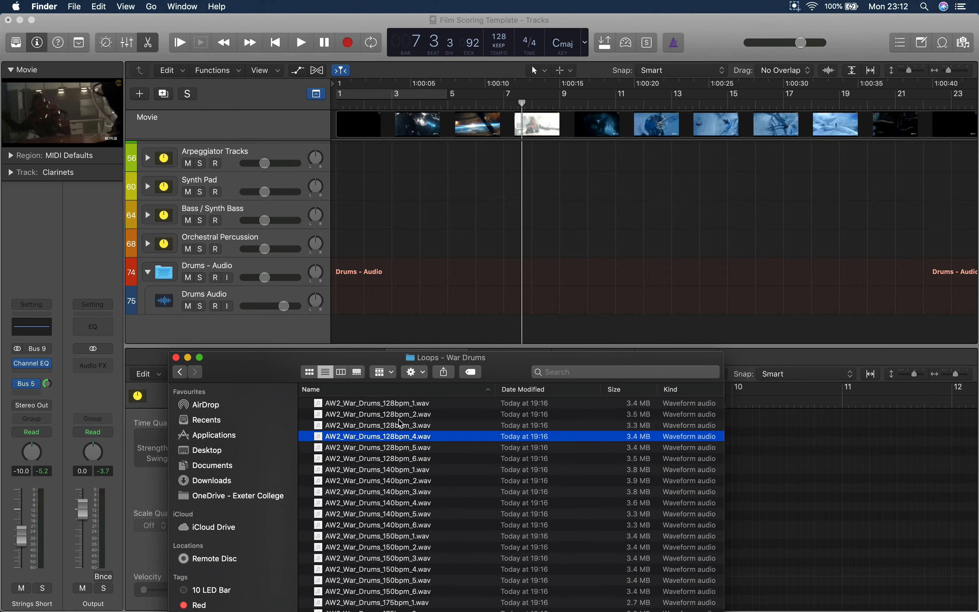
drag(390, 440, 566, 295)
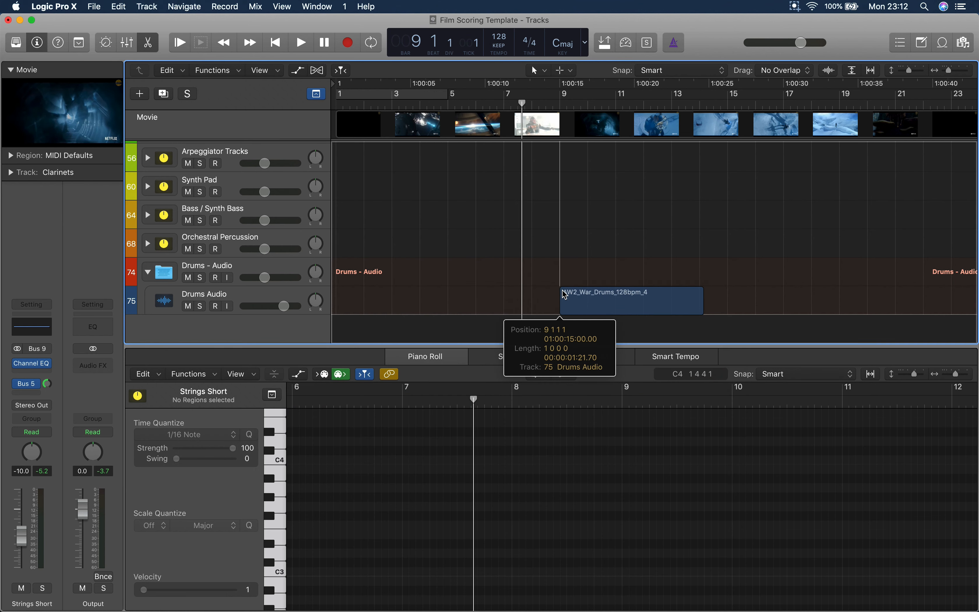
Step: Play the cue through the war drums loop, lower the Drums Audio track volume to -1.5 dB, and stop playback
key(space)
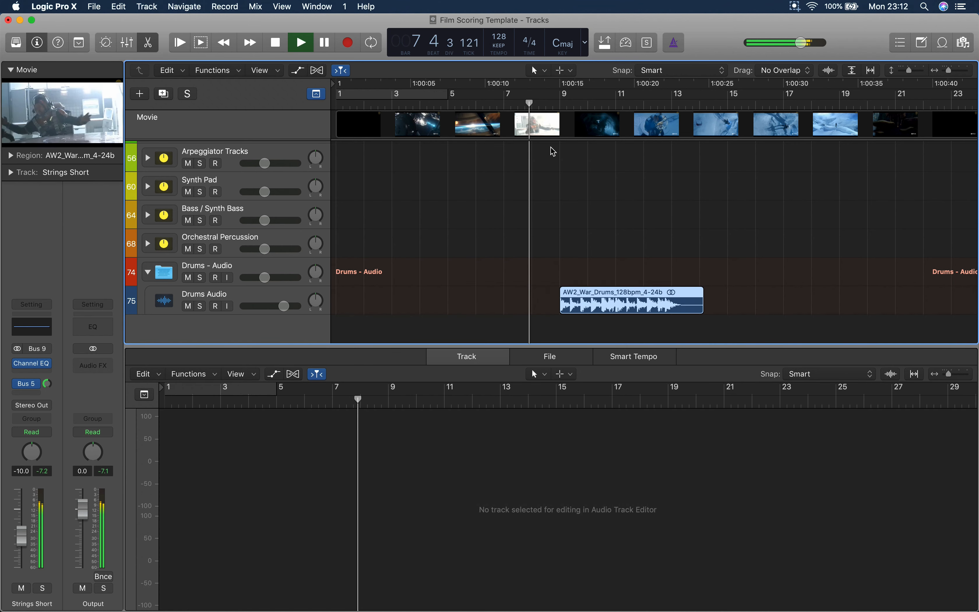
mouse_move(288, 314)
mouse_down()
mouse_move(251, 312)
mouse_move(276, 315)
mouse_up()
scroll(580, 289, right, 8)
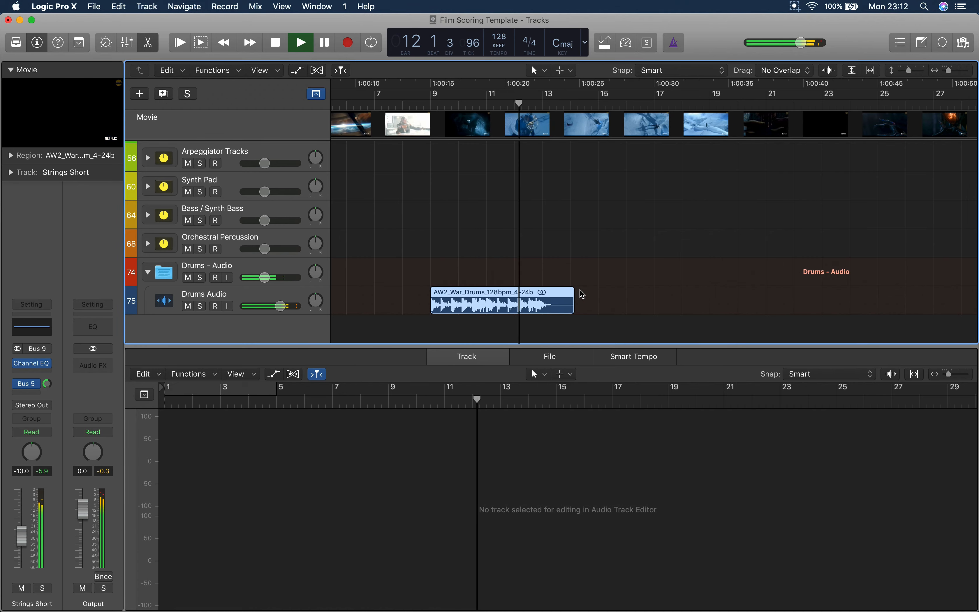
key(space)
Step: Switch back to the Loops - War Drums folder in Finder and preview AW2_War_Drums_128bpm_6.wav
key(ctrl+Up)
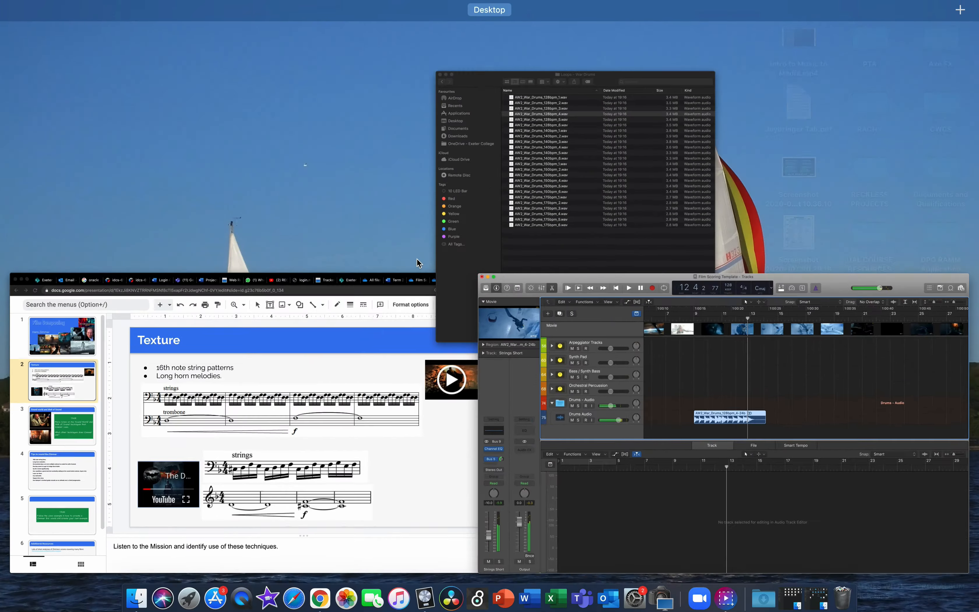
click(586, 215)
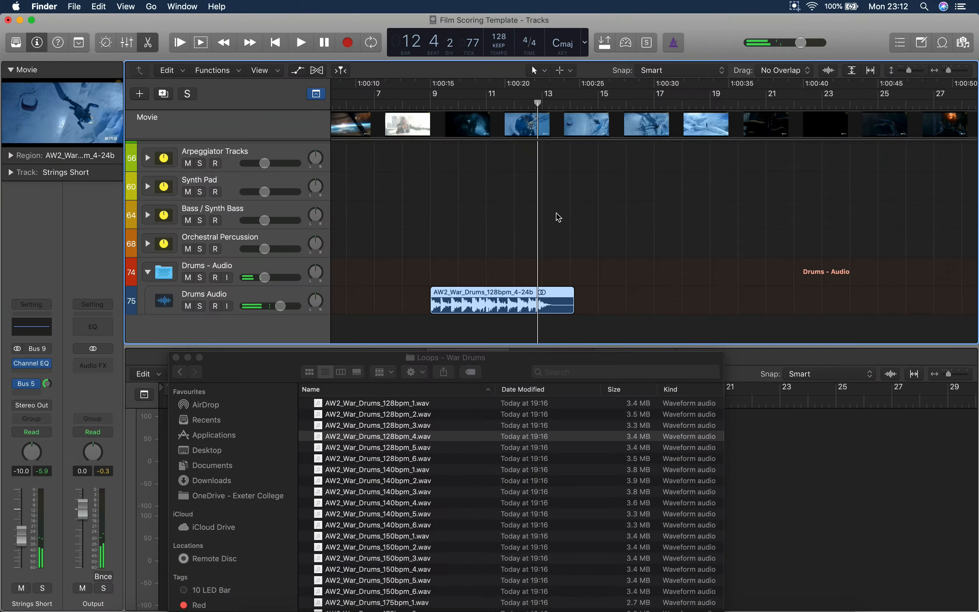
click(406, 481)
click(408, 459)
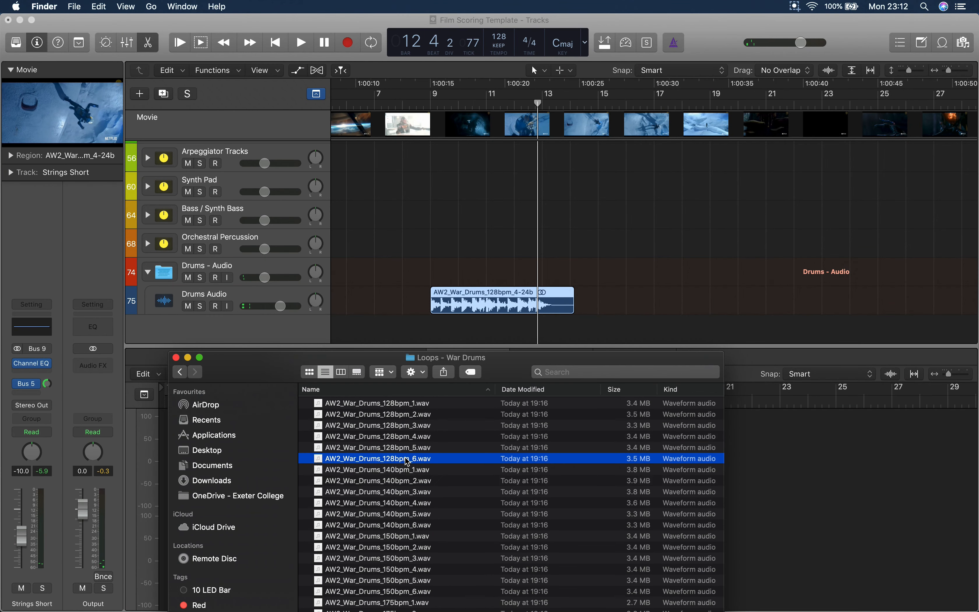
key(space)
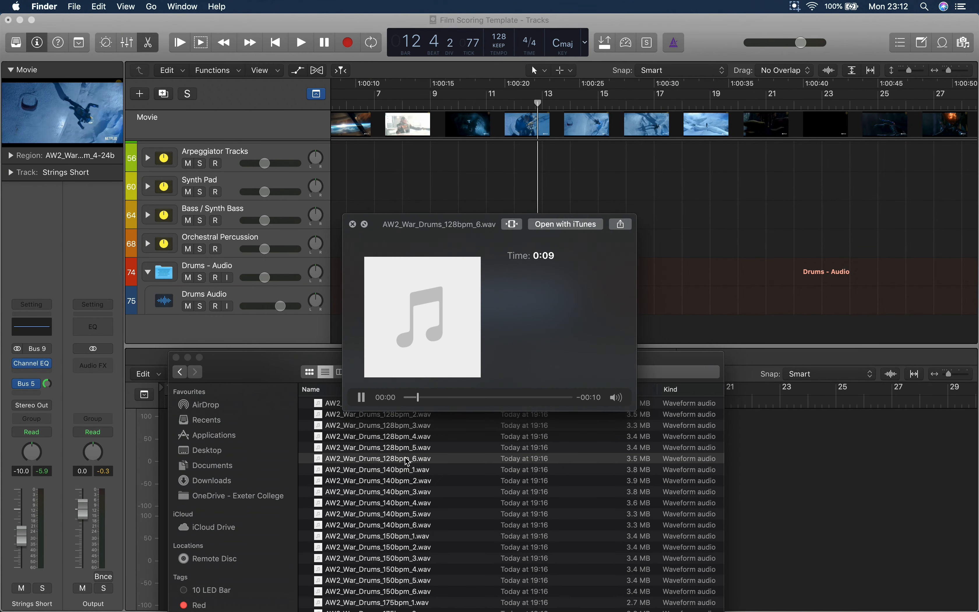
key(space)
Step: Place AW2_War_Drums_128bpm_6.wav on the Drums Audio track at bar 3 and trim its end to about the middle of bar 7
drag(401, 461, 399, 310)
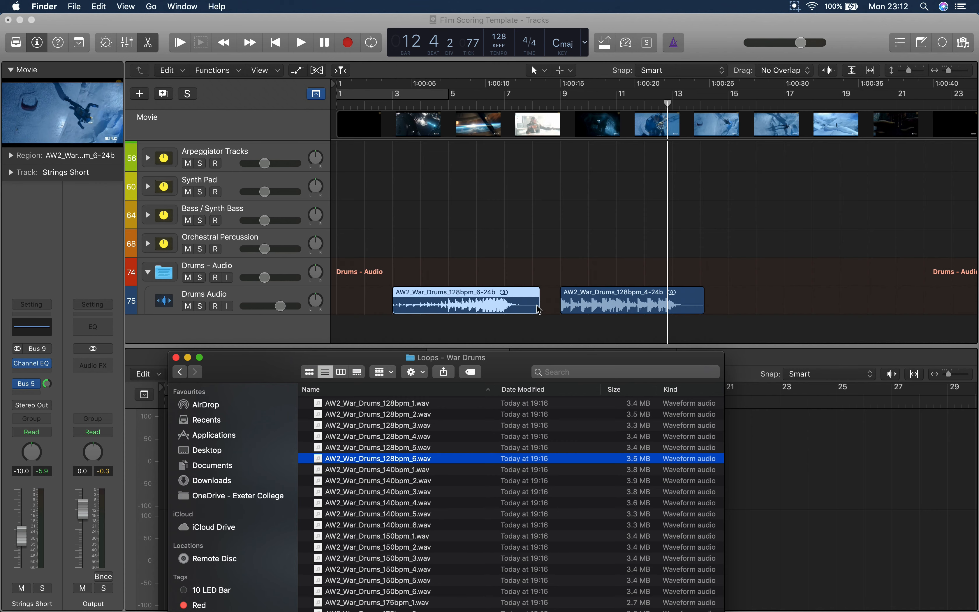
click(542, 312)
mouse_move(537, 308)
mouse_down()
mouse_move(500, 309)
mouse_move(518, 310)
mouse_up()
scroll(544, 297, up, 1)
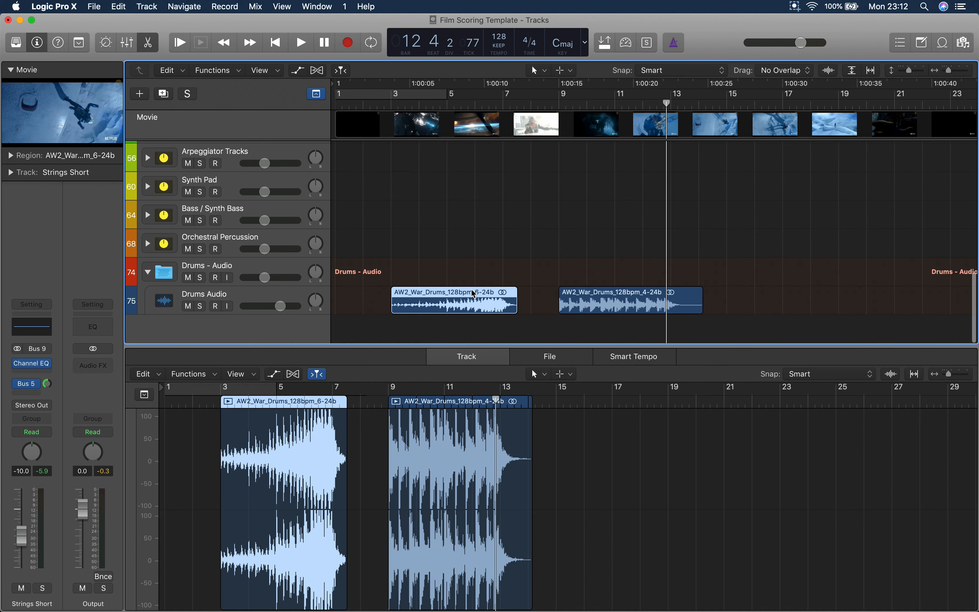
Step: Duplicate the Drums Audio track and move the AW2_War_Drums_128bpm_6 region onto the new track, starting at bar 5
click(298, 293)
key(super+d)
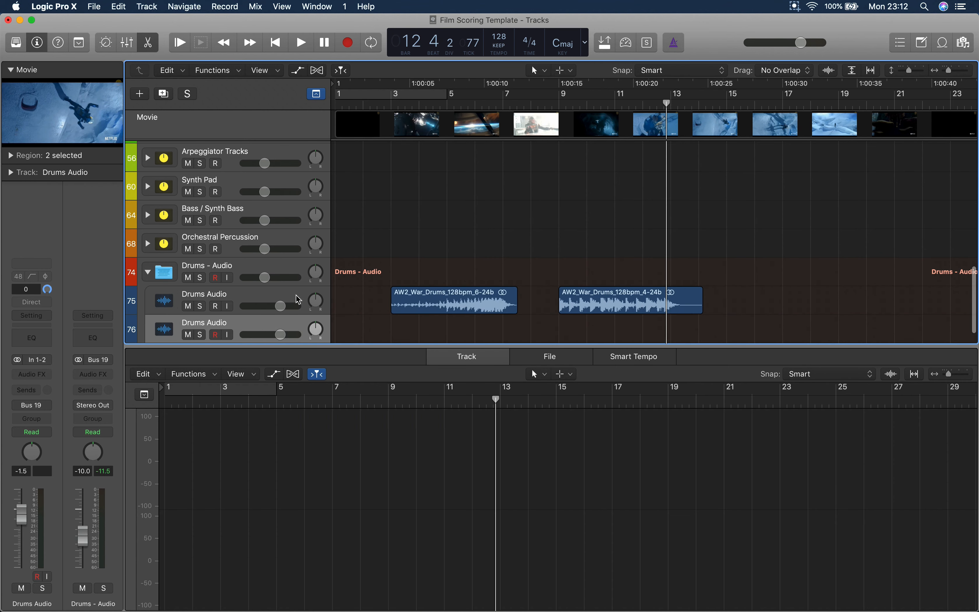
drag(456, 303, 517, 327)
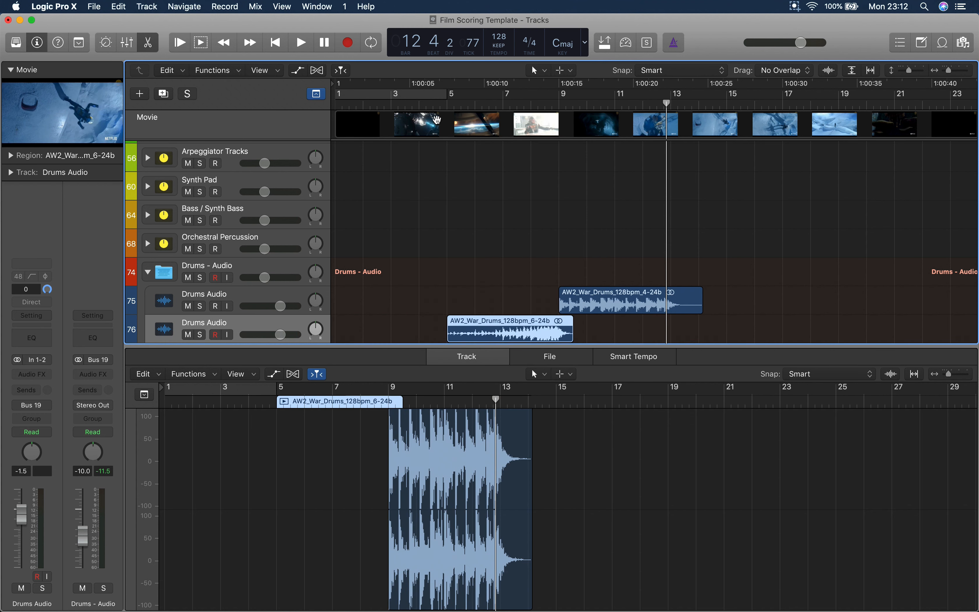
Step: Play from just before bar 5, lower the second Drums Audio track's volume to -2.8 dB, and stop playback in bar 11
click(439, 106)
key(space)
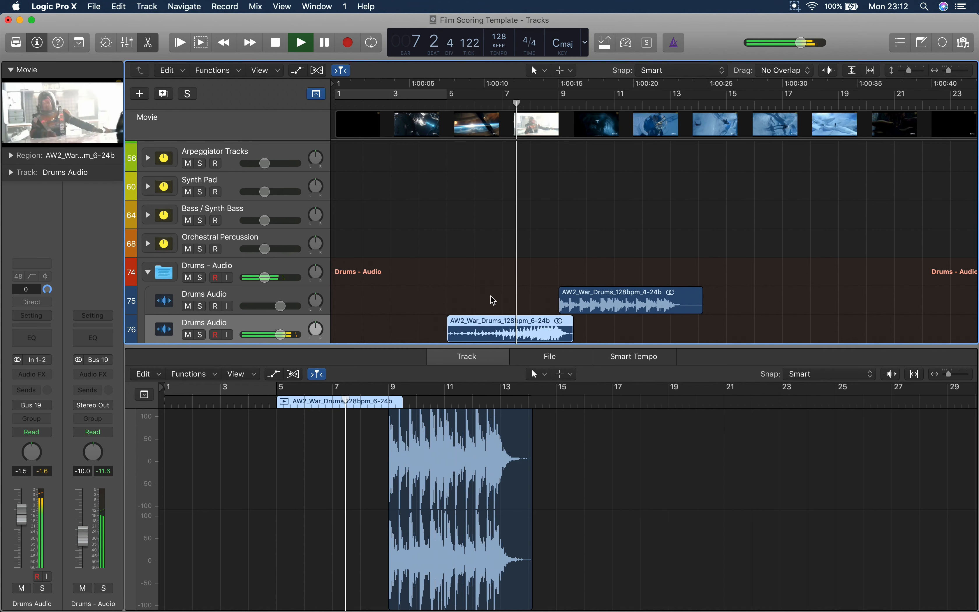
scroll(502, 300, right, 2)
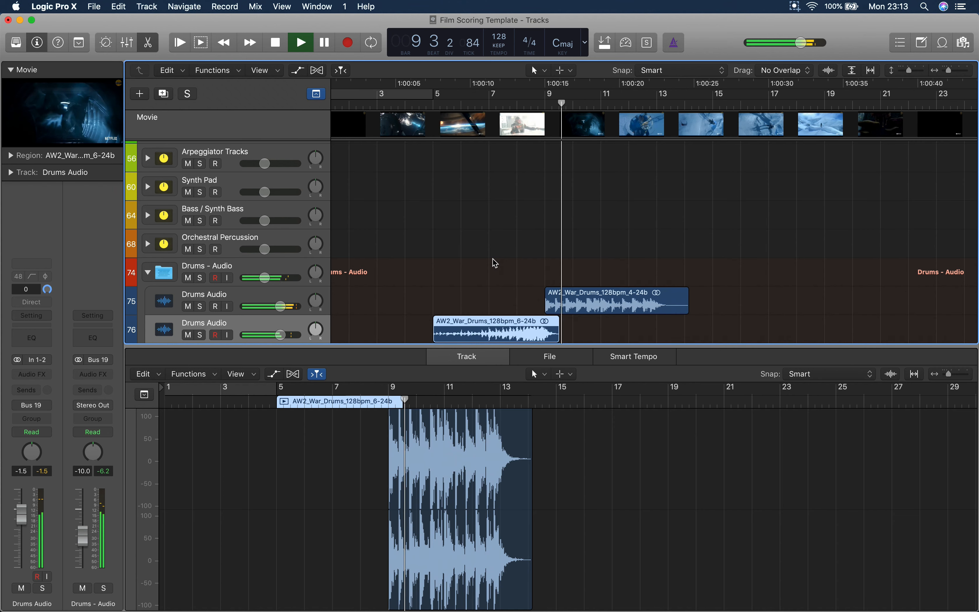
drag(280, 334, 277, 337)
scroll(485, 277, up, 5)
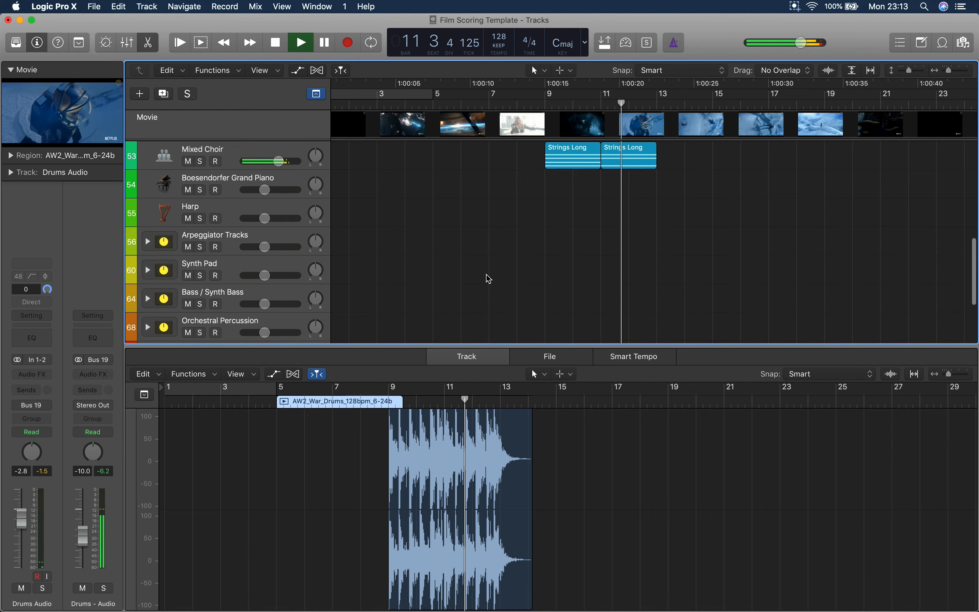
key(space)
scroll(489, 279, up, 10)
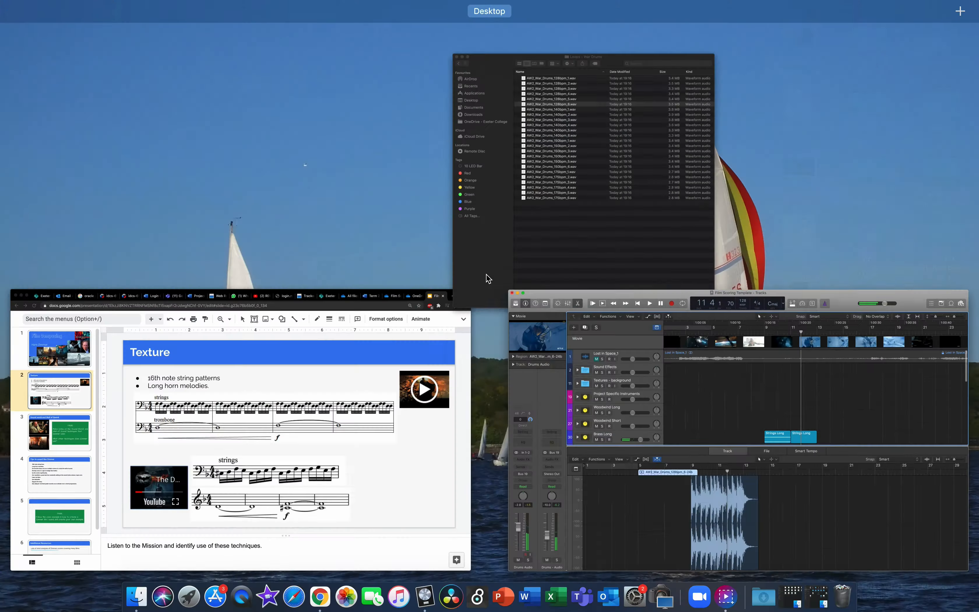
Step: Switch to Finder, return to the Film Scoring Resources folder, and expand Mammoth Audio Free Cinematic Sounds
key(ctrl+Up)
click(564, 214)
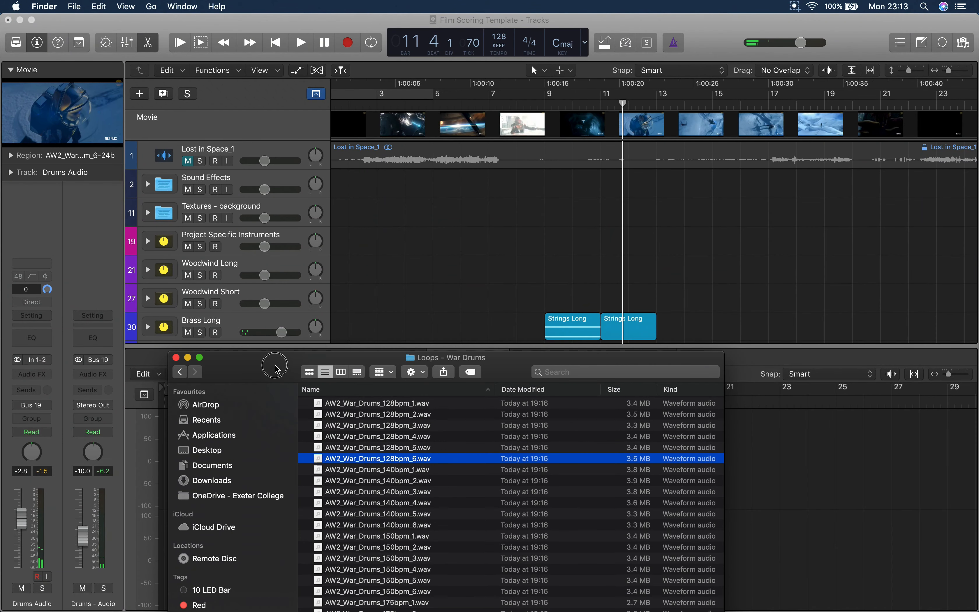
drag(277, 425, 277, 149)
click(186, 151)
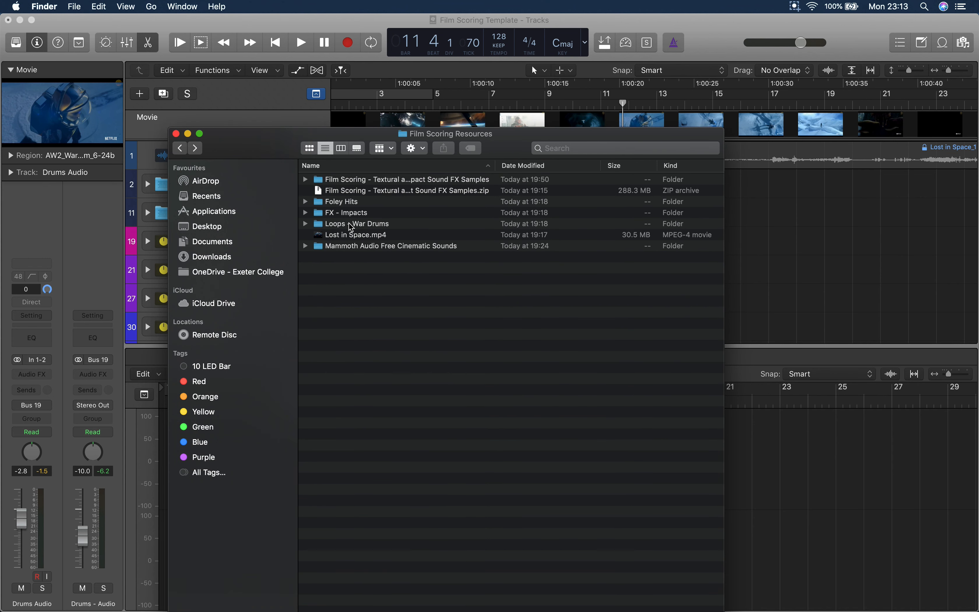
click(306, 247)
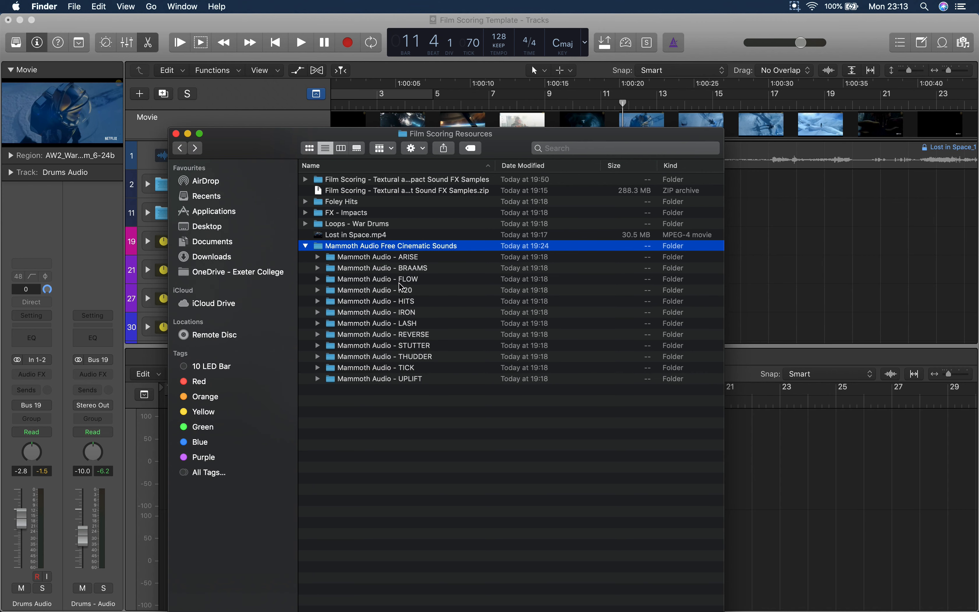
Step: Preview MA ARISE - ClawHammer.wav and MA ARISE - DigitalAnxiety.wav from the Mammoth Audio - ARISE folder
click(393, 290)
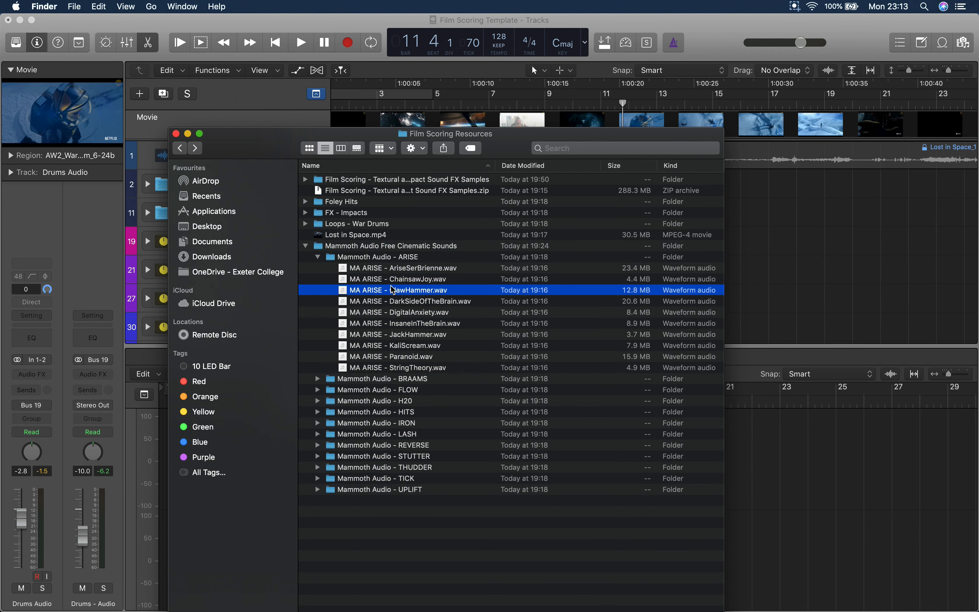
key(space)
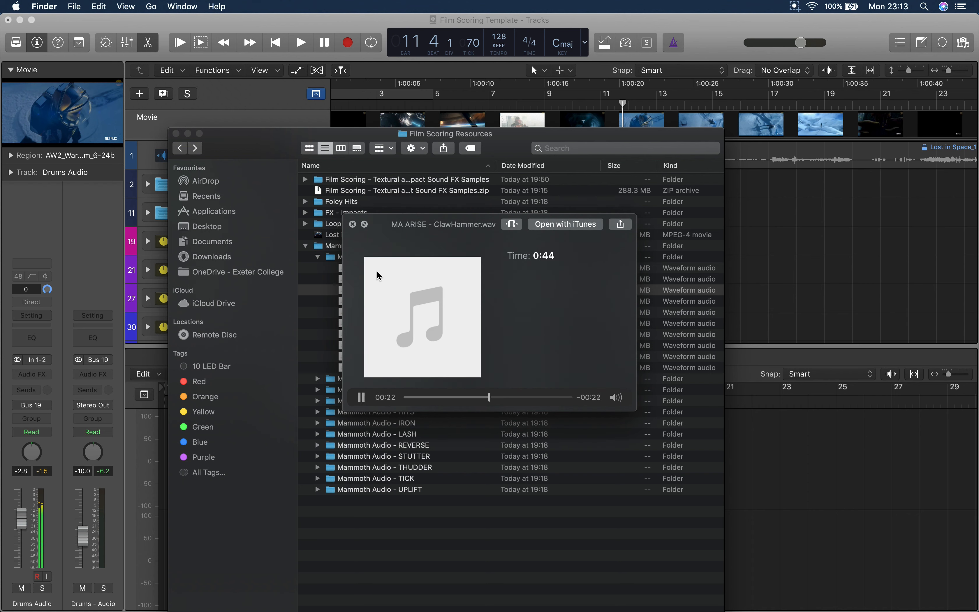
click(352, 224)
click(417, 315)
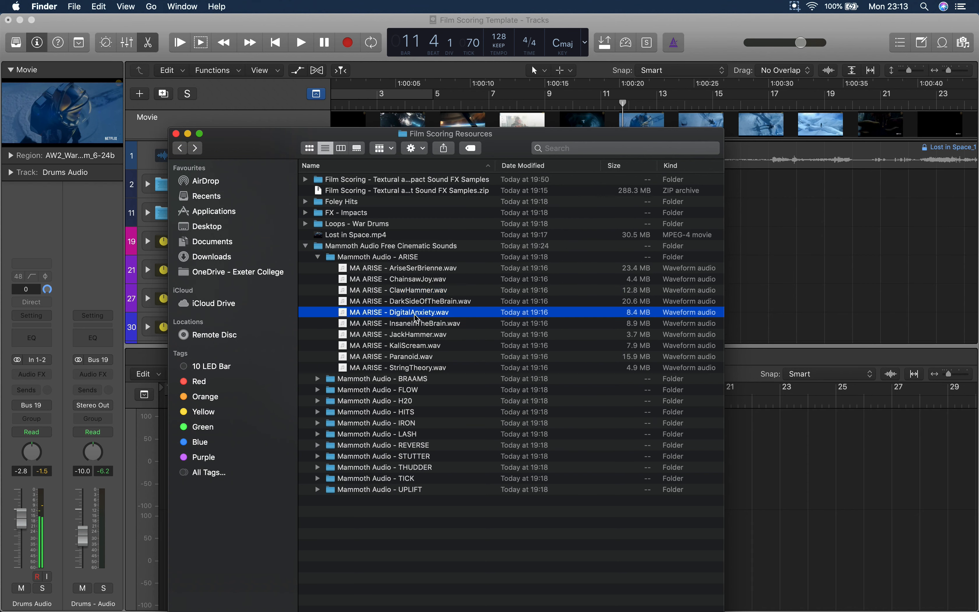
key(space)
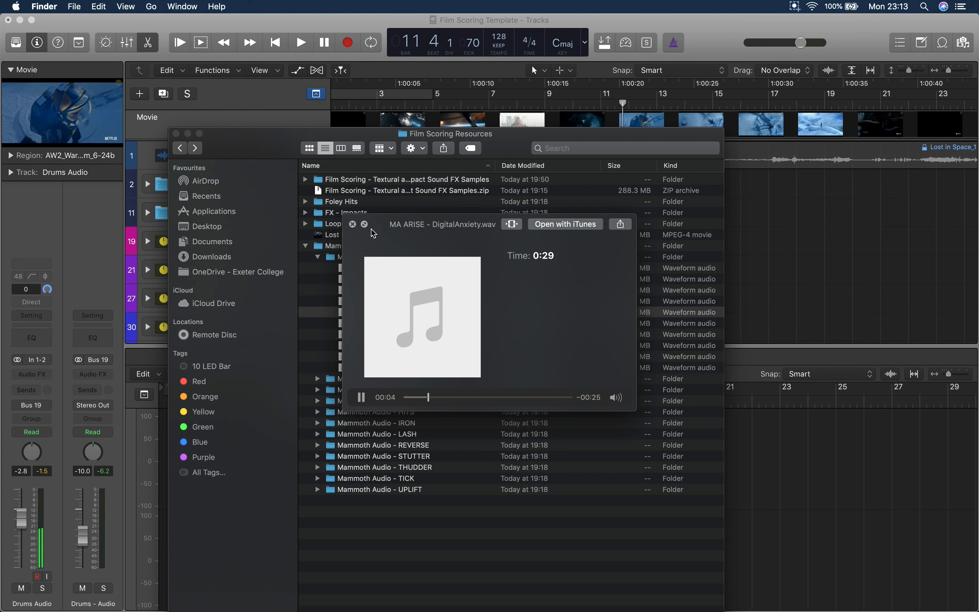
key(space)
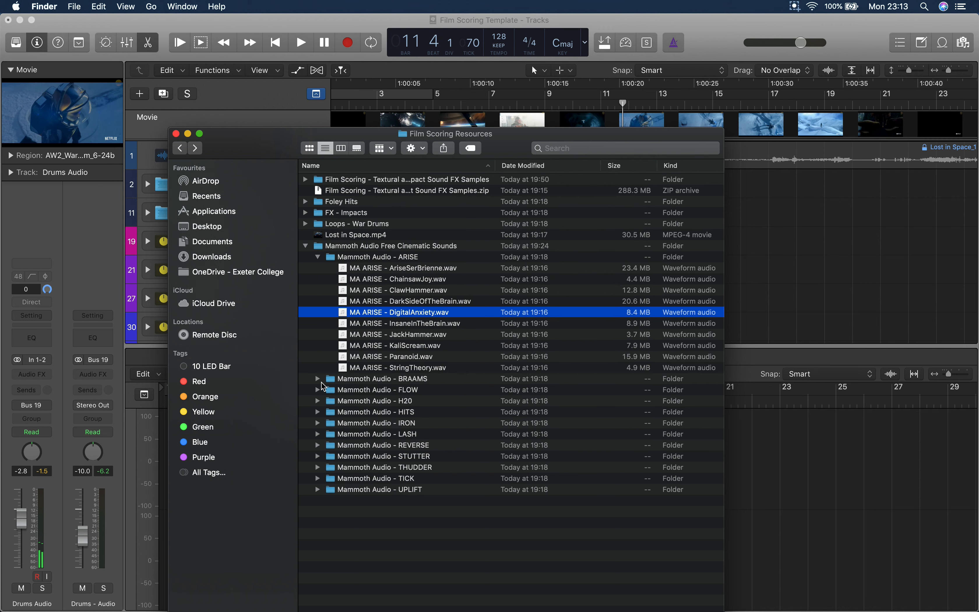
Step: Expand the Mammoth Audio - BRAAMS folder and preview MA BRAAMS - HellGirl.wav
click(375, 412)
key(space)
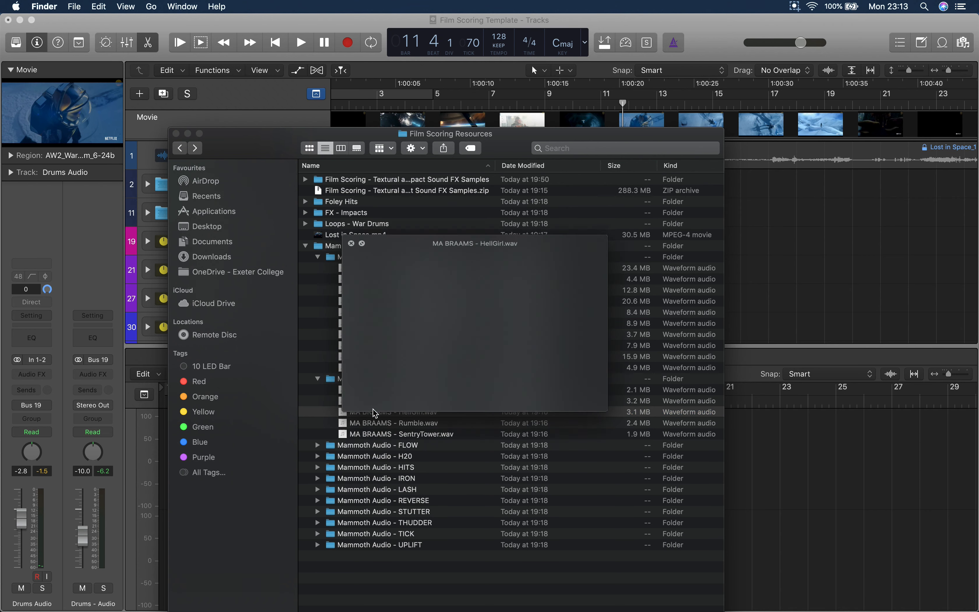
key(space)
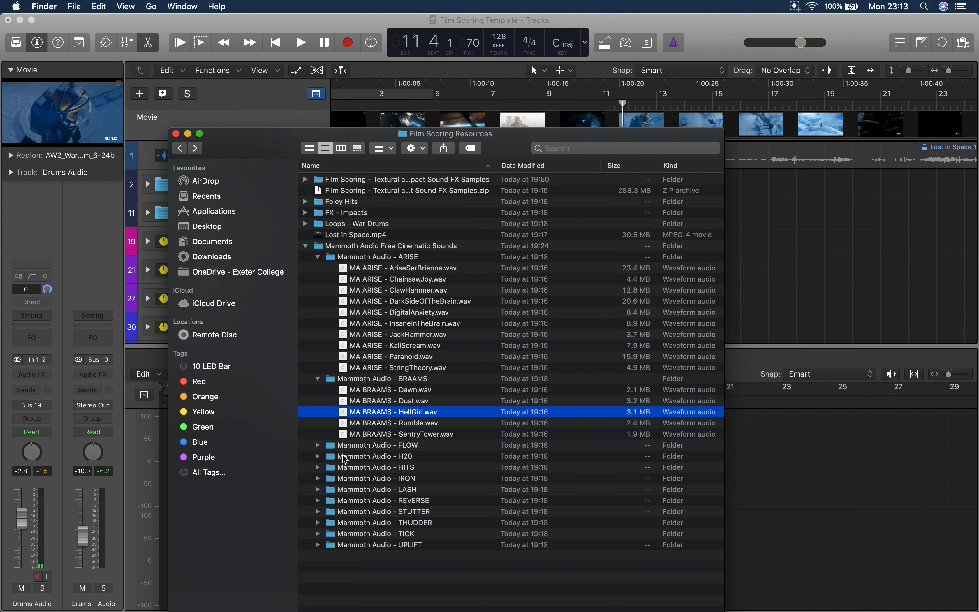
Step: Expand the Mammoth Audio - HITS folder, preview Adrarnus.wav, and collapse the Mammoth Audio Free Cinematic Sounds folder
click(318, 468)
click(372, 490)
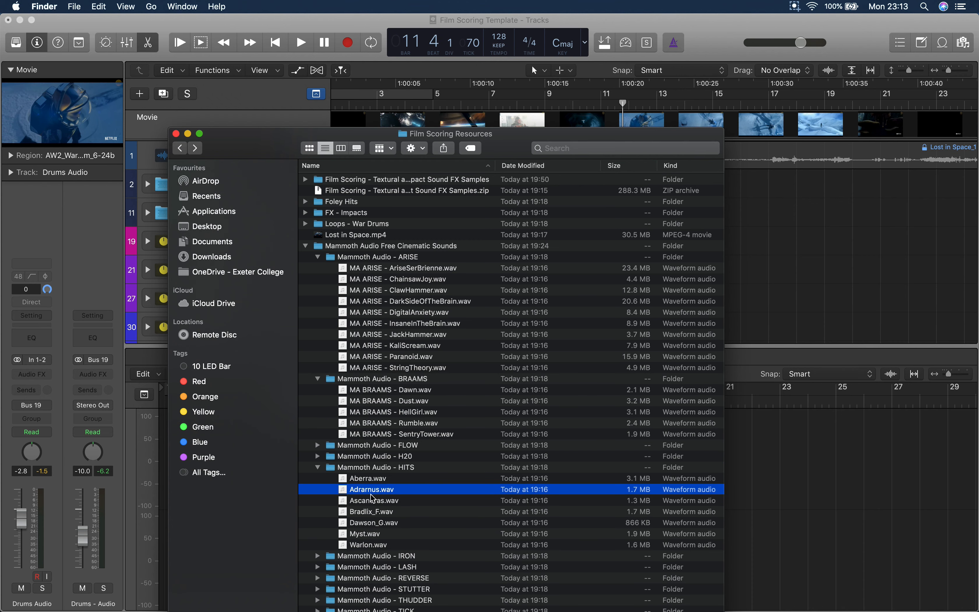
key(space)
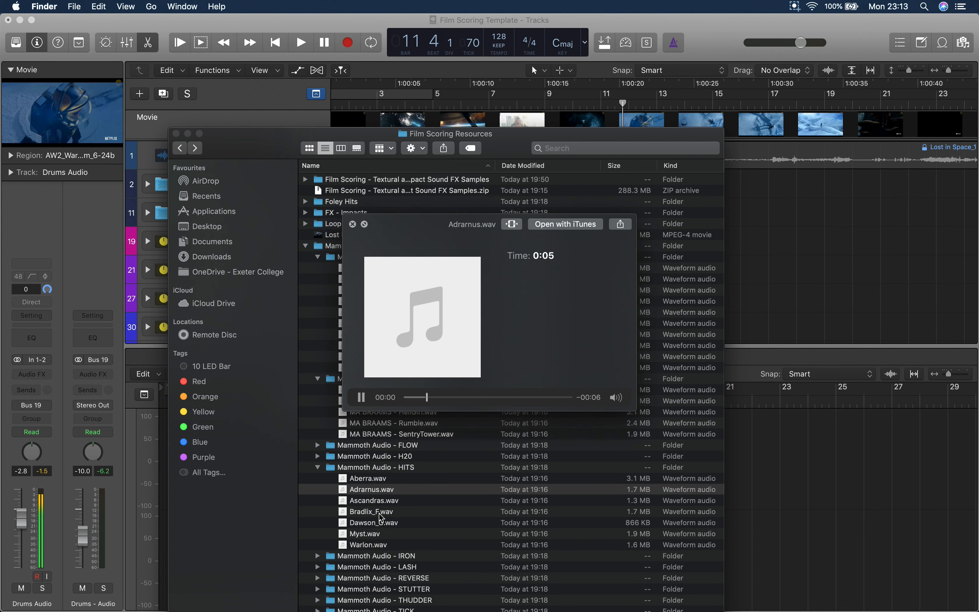
key(space)
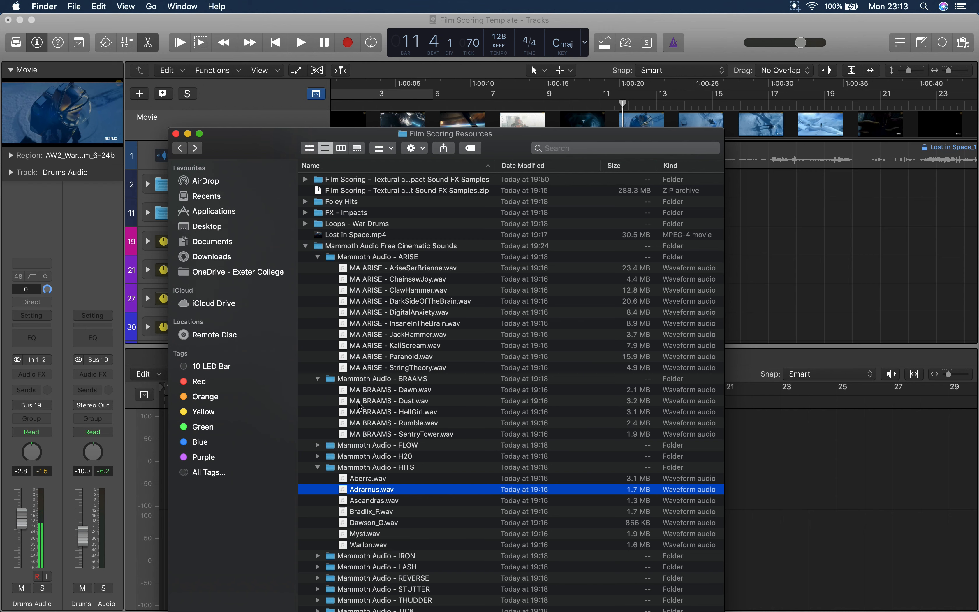
click(306, 247)
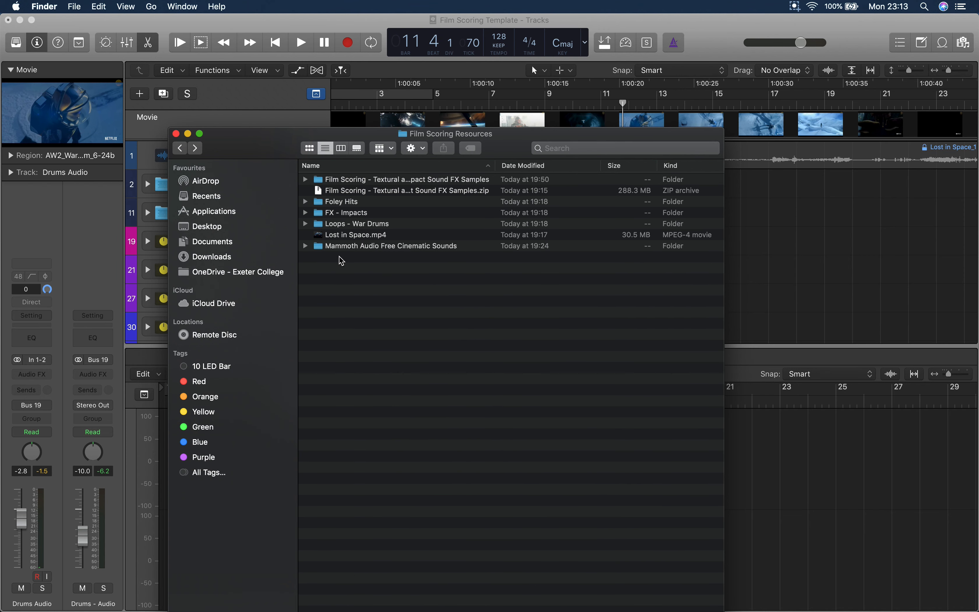
Step: Preview AW2_Lift_Off_Impact.wav from the FX - Impacts folder, then collapse the folder
click(306, 214)
key(Down)
key(Down)
key(Down)
key(Down)
key(Down)
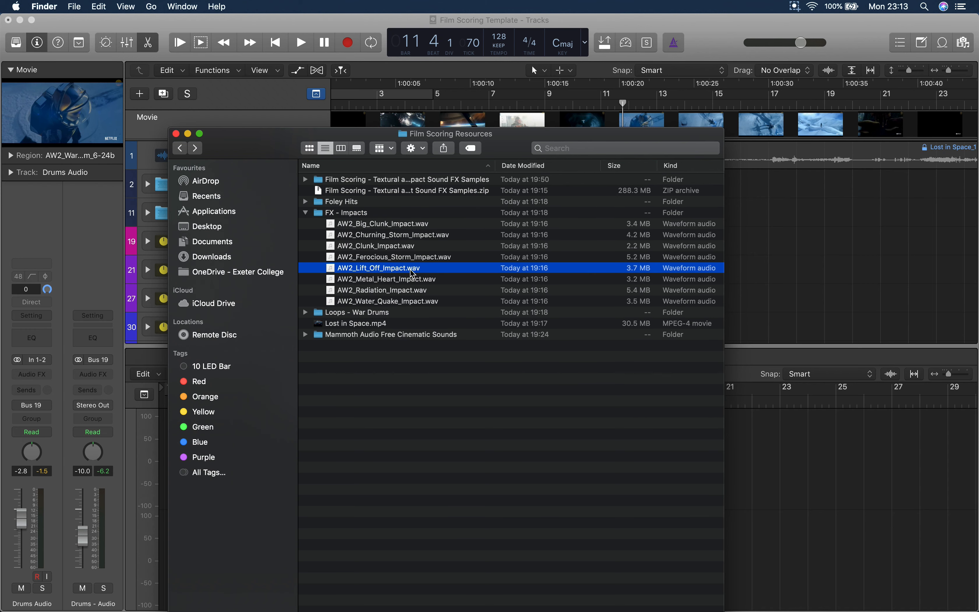
key(space)
key(space)
click(306, 212)
Step: Preview Foley (4).wav and Foley (22).wav from the Foley Hits folder, then collapse the folder
click(306, 202)
click(368, 245)
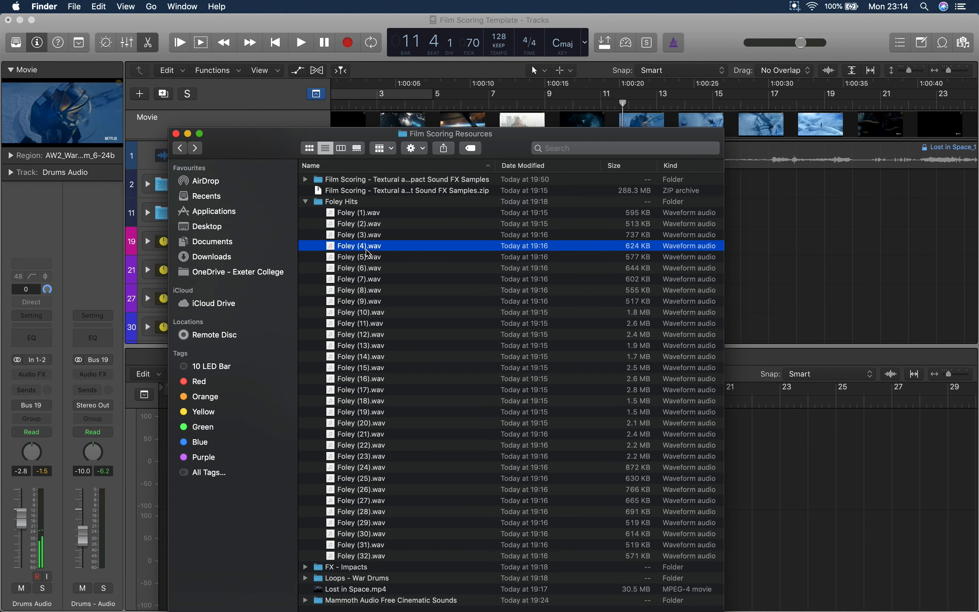
key(space)
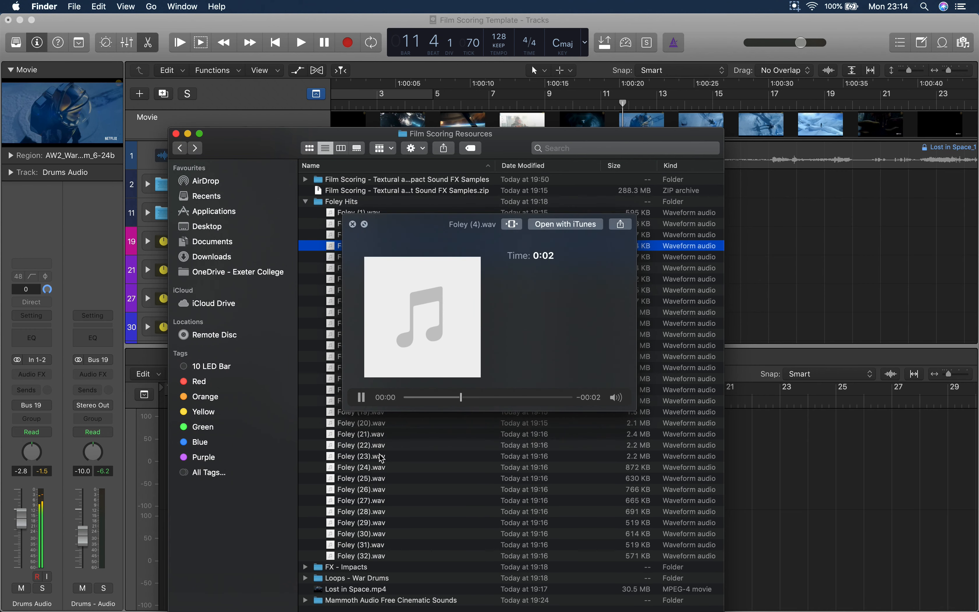
click(377, 446)
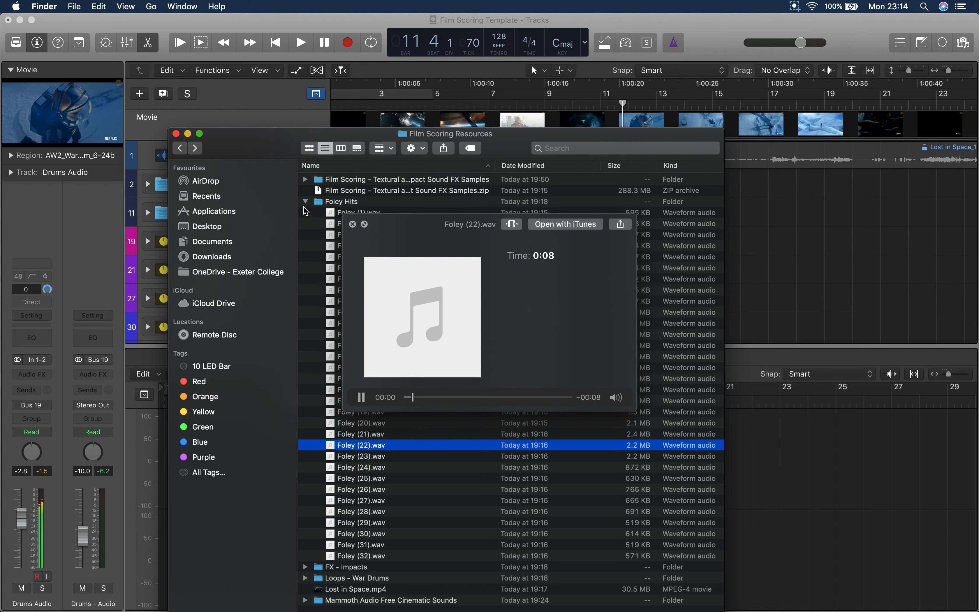
key(space)
click(306, 202)
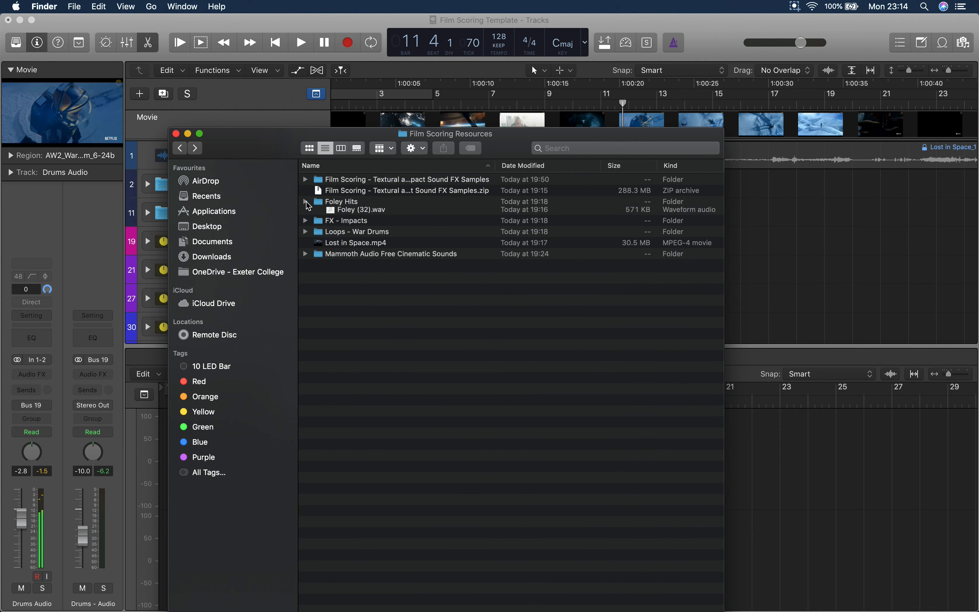
Step: Expand the Generdyn Trailer Sounds folder inside the Textural Impact Sound FX Samples folder and move the Finder window clear of the track area
click(306, 183)
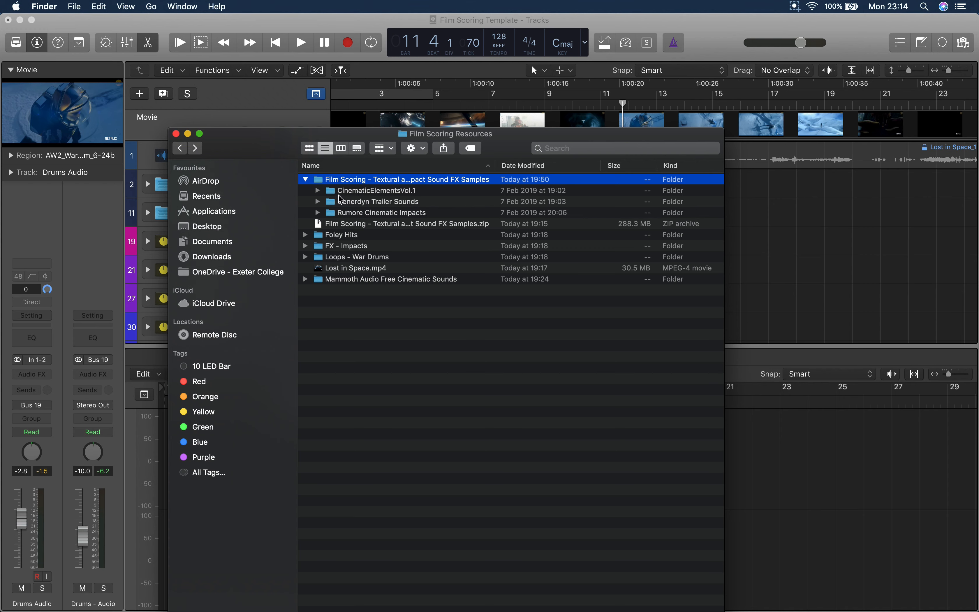
click(319, 202)
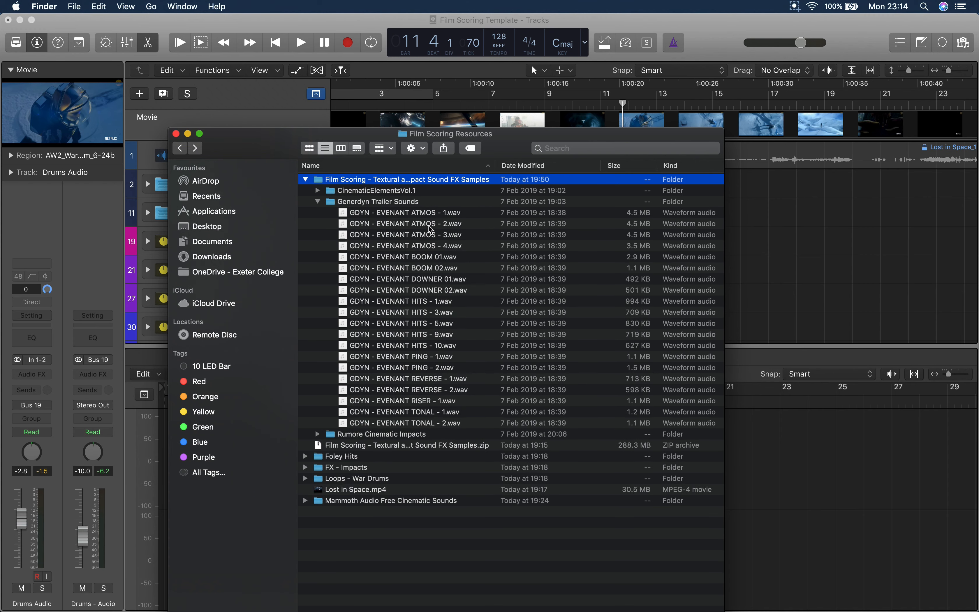
click(429, 234)
drag(287, 147, 363, 312)
scroll(445, 257, left, 2)
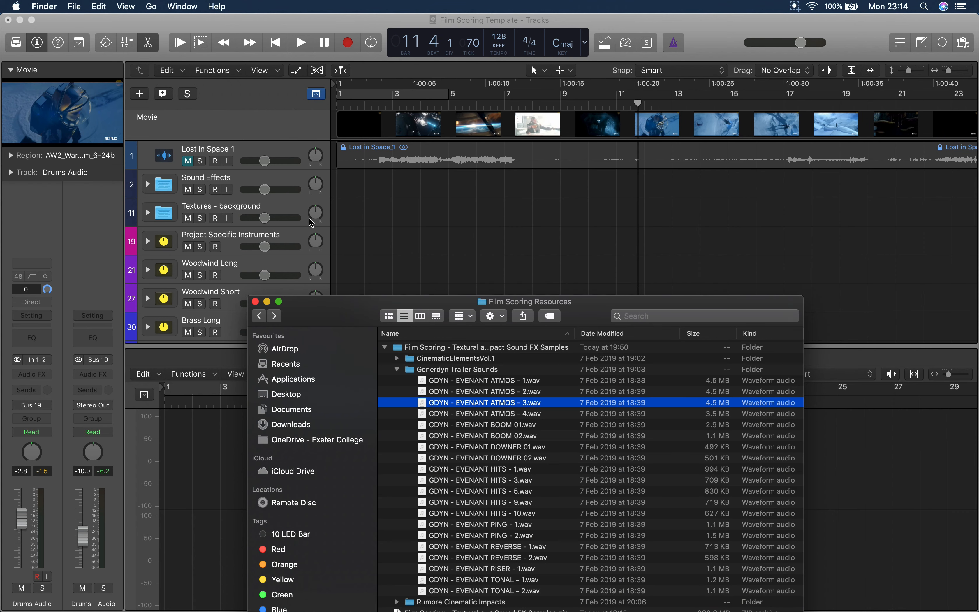
Step: Switch to Logic Pro and expand the Textures - background track stack to show its audio tracks
click(456, 232)
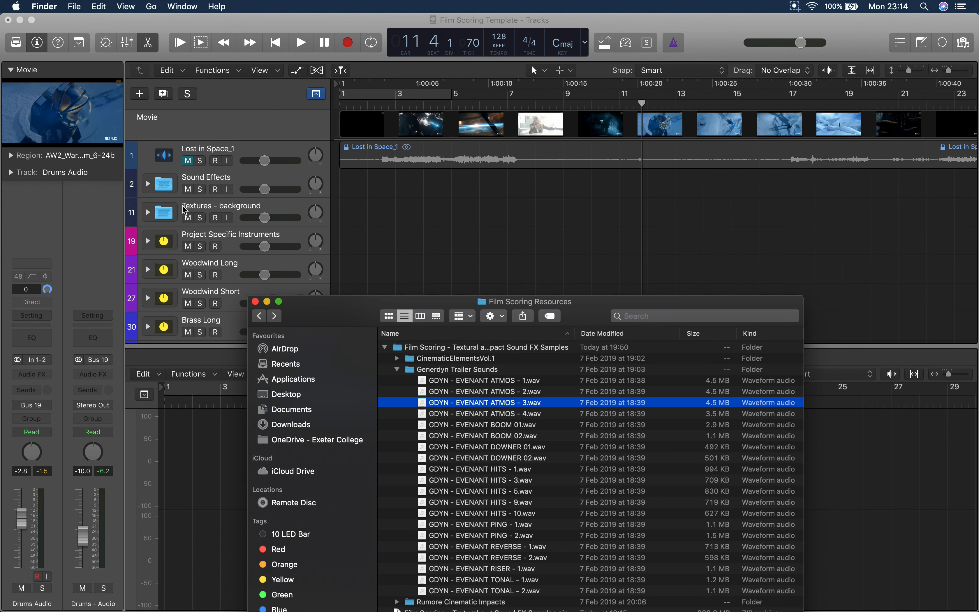
click(200, 208)
click(148, 213)
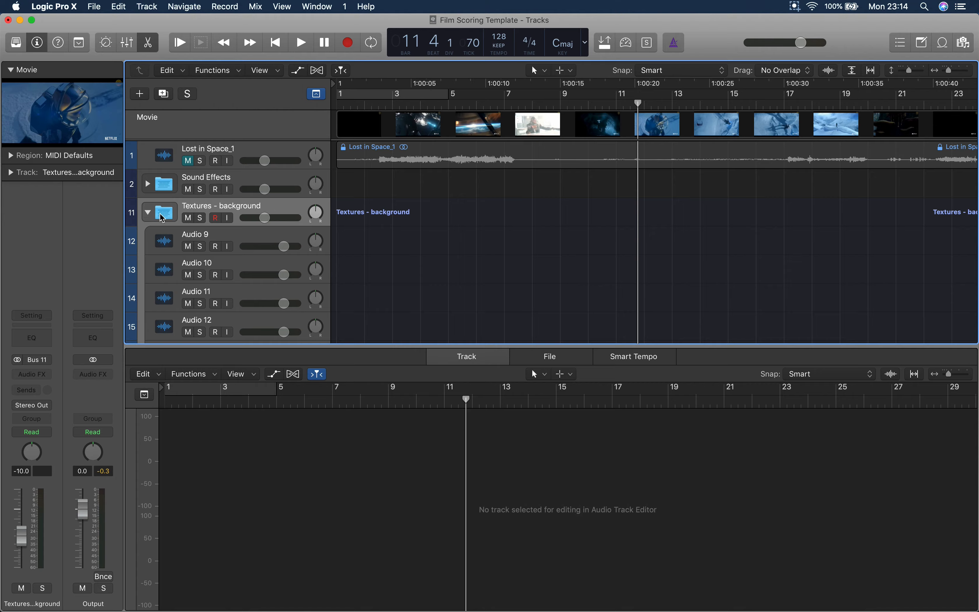
scroll(441, 298, down, 3)
Step: Return to Finder and preview GDYN - EVENANT ATMOS - 2.wav
key(ctrl+Up)
click(595, 212)
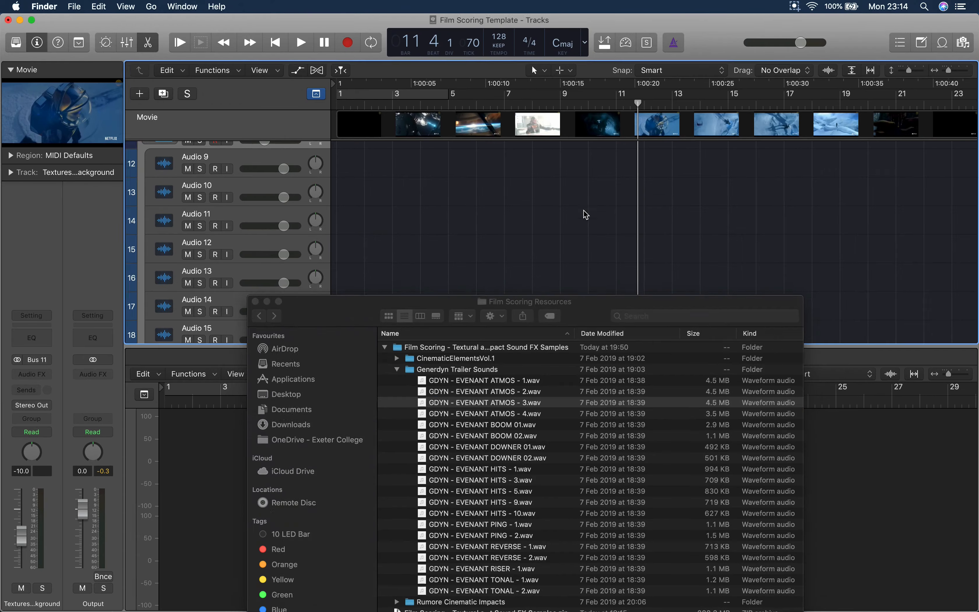
click(460, 384)
click(464, 393)
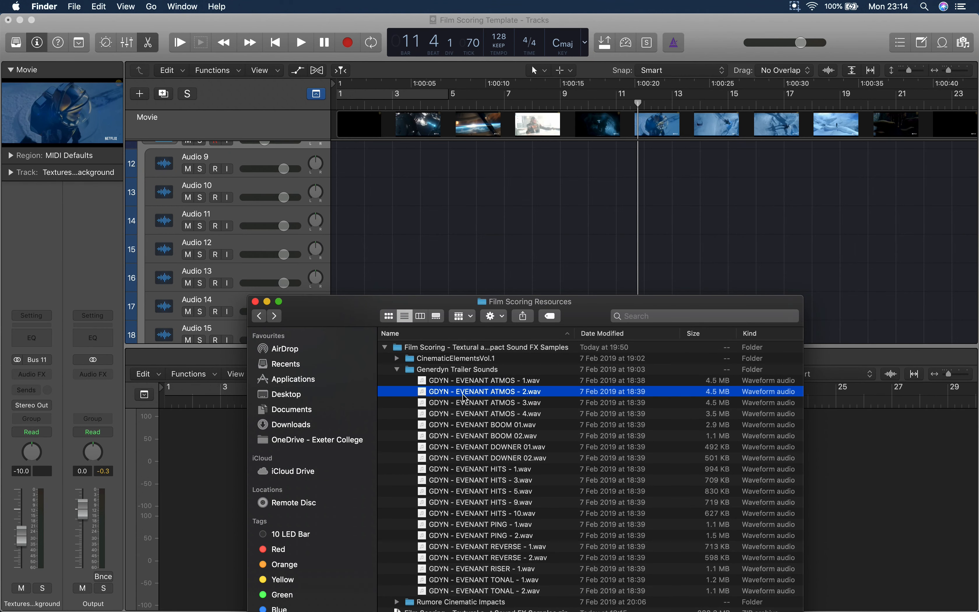
key(space)
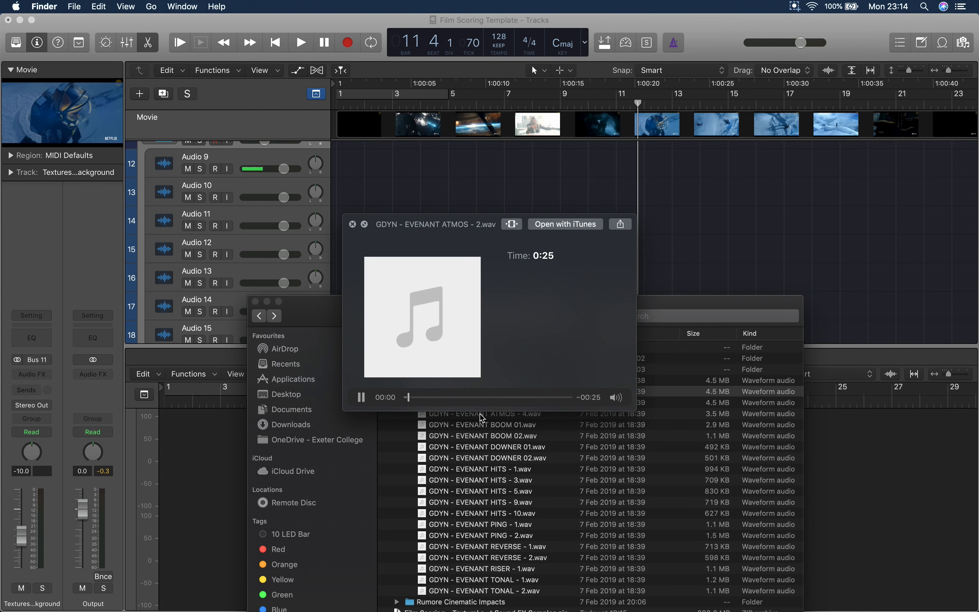
key(space)
Step: Preview GDYN - EVENANT ATMOS - 4.wav and place it at bar 1 on the Audio 9 track, with a copy at bar 8 on Audio 10
click(485, 413)
key(space)
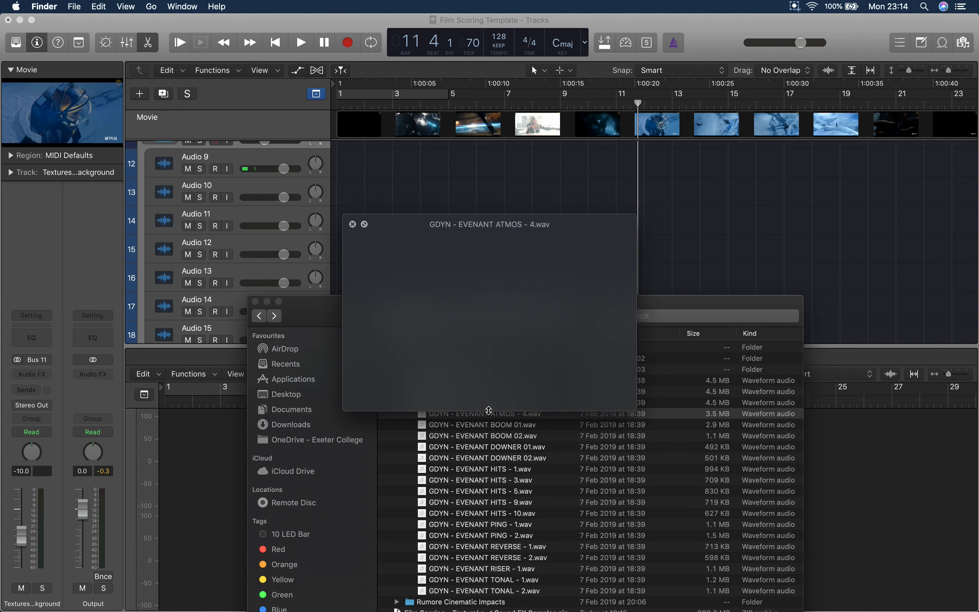
key(space)
drag(490, 418, 566, 197)
Step: Play from bar 1 and lower the Textures - background stack's volume to -16.2 dB
double_click(339, 106)
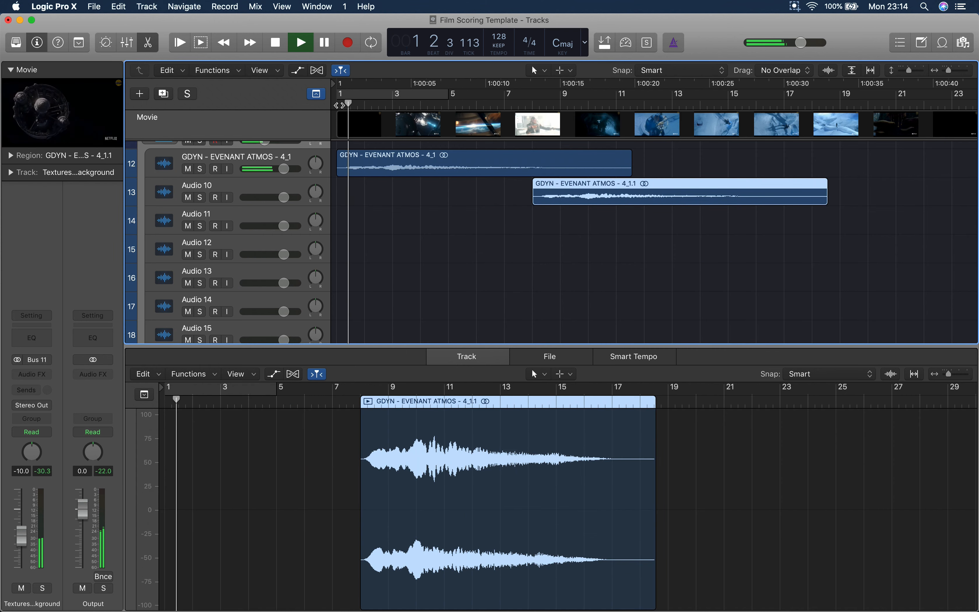
scroll(514, 249, up, 3)
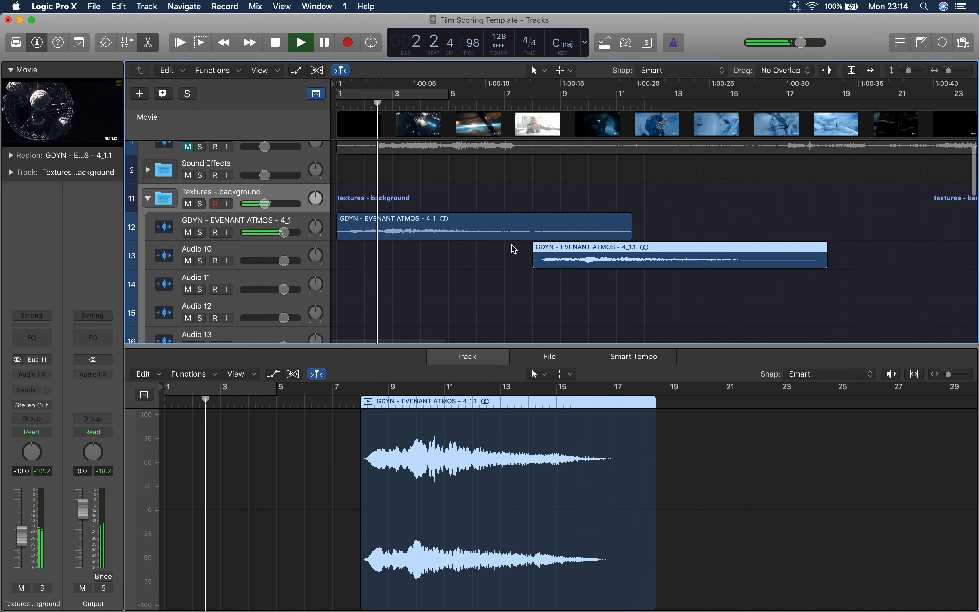
drag(264, 218, 247, 217)
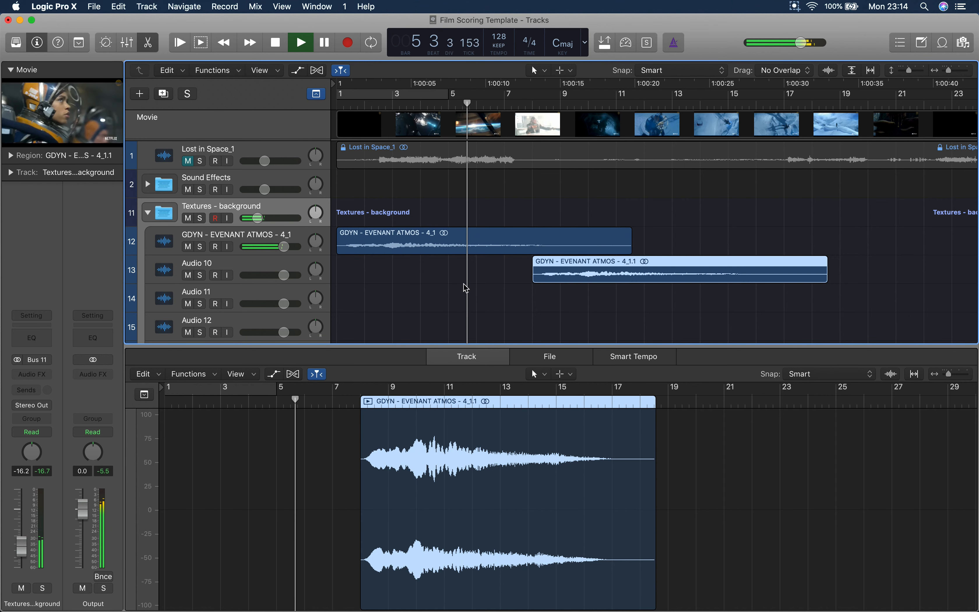
Step: Raise the volume of the first Drums Audio track, holding the 4-24b war drums loop, to +0.3 dB during playback
scroll(465, 286, down, 10)
scroll(468, 290, down, 10)
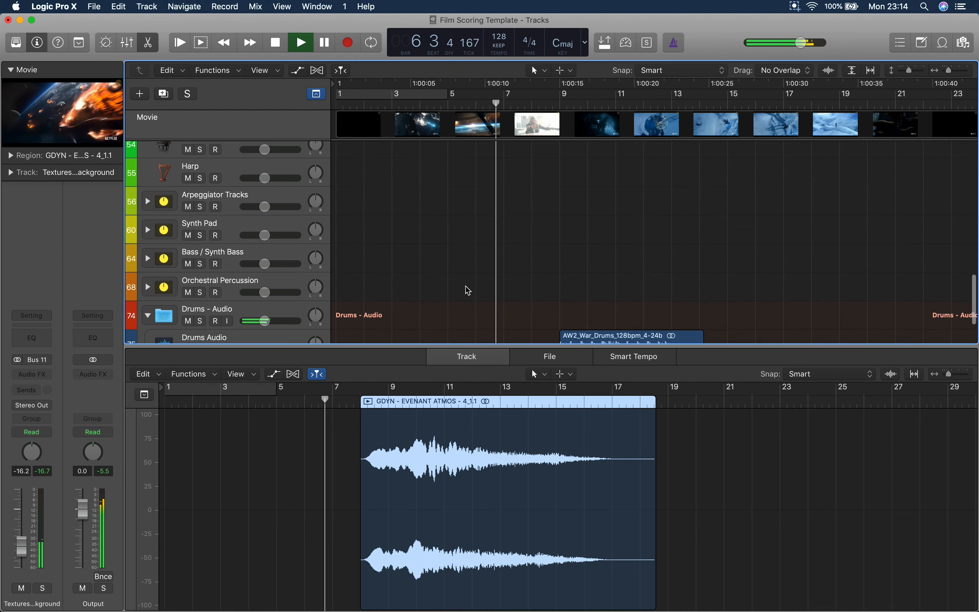
scroll(556, 299, up, 10)
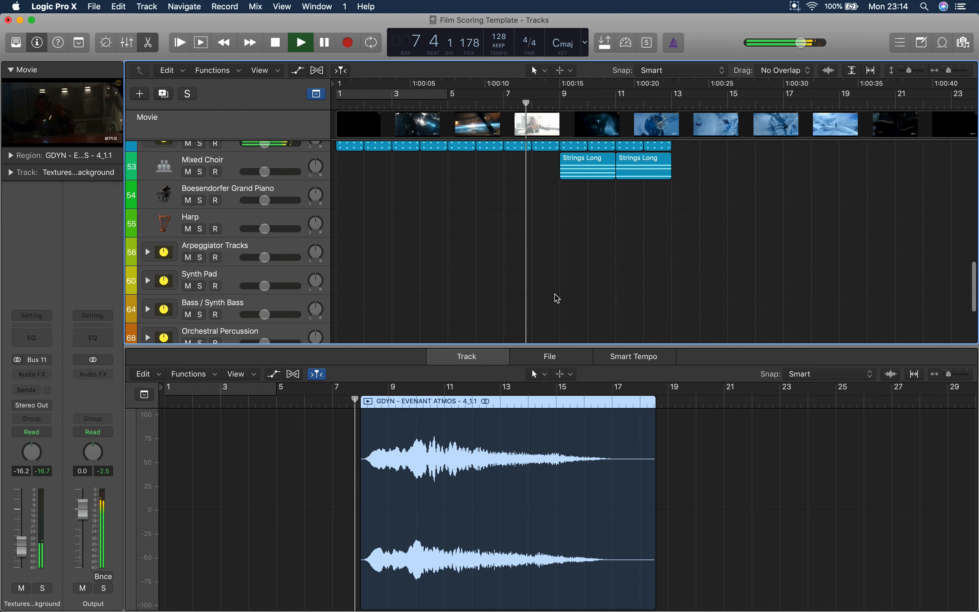
scroll(558, 299, down, 10)
scroll(557, 298, down, 3)
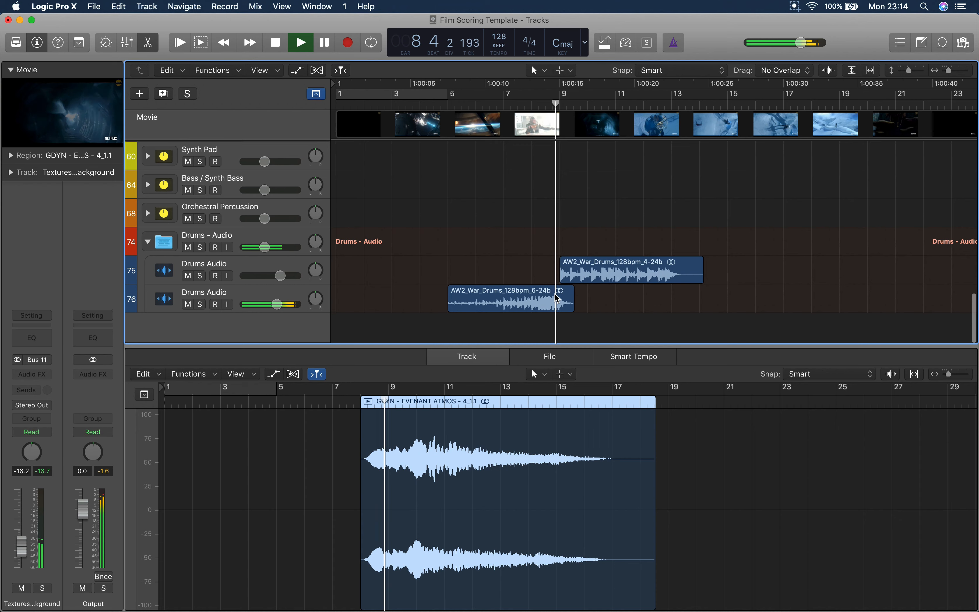
drag(281, 279, 286, 278)
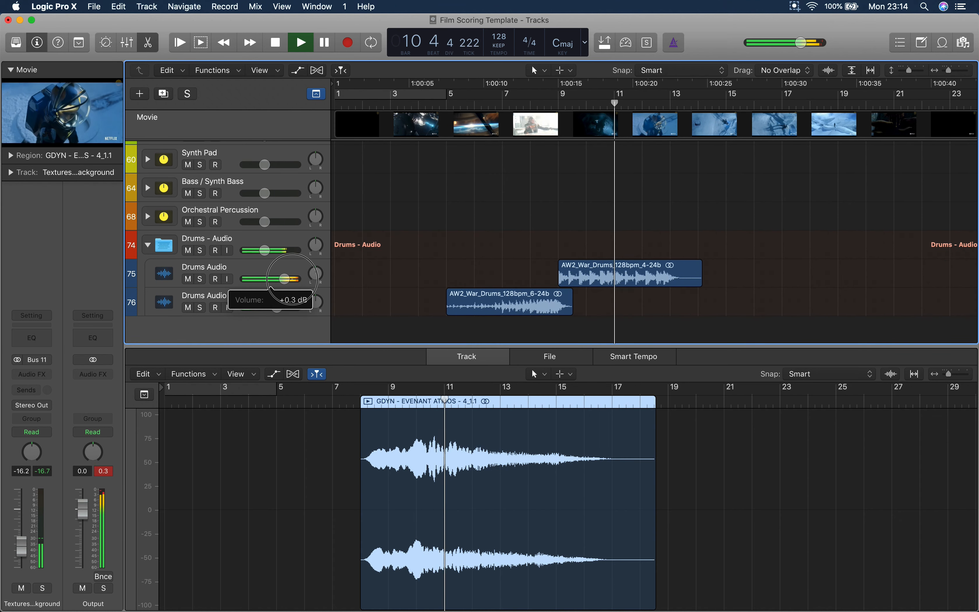
Step: Stop playback in bar 12, switch to Finder, select GDYN - EVENANT BOOM 01.wav, and move the Finder window clear of the tracks
scroll(551, 255, up, 8)
scroll(549, 254, up, 10)
scroll(549, 254, down, 5)
key(space)
key(ctrl+Up)
click(609, 330)
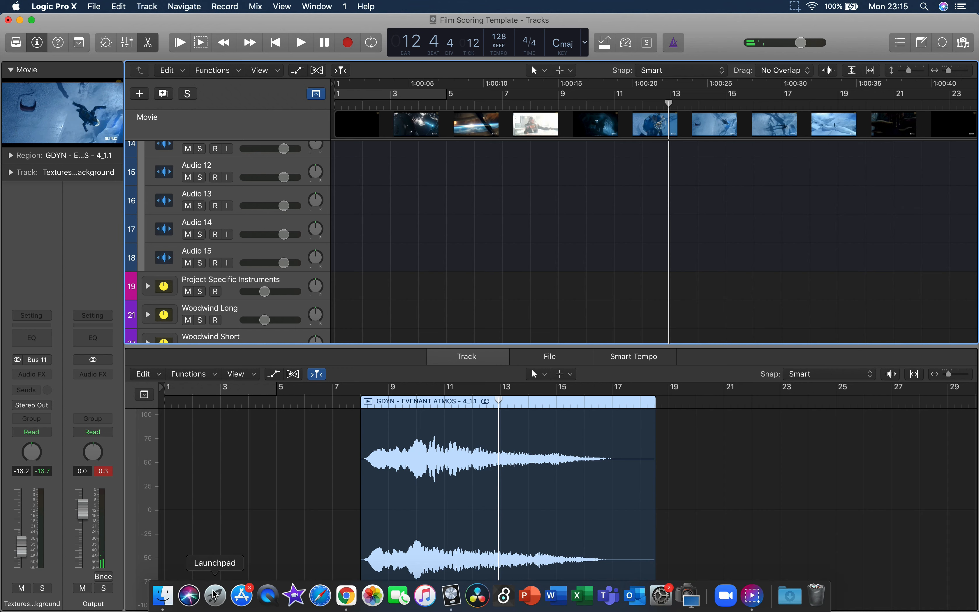
click(164, 595)
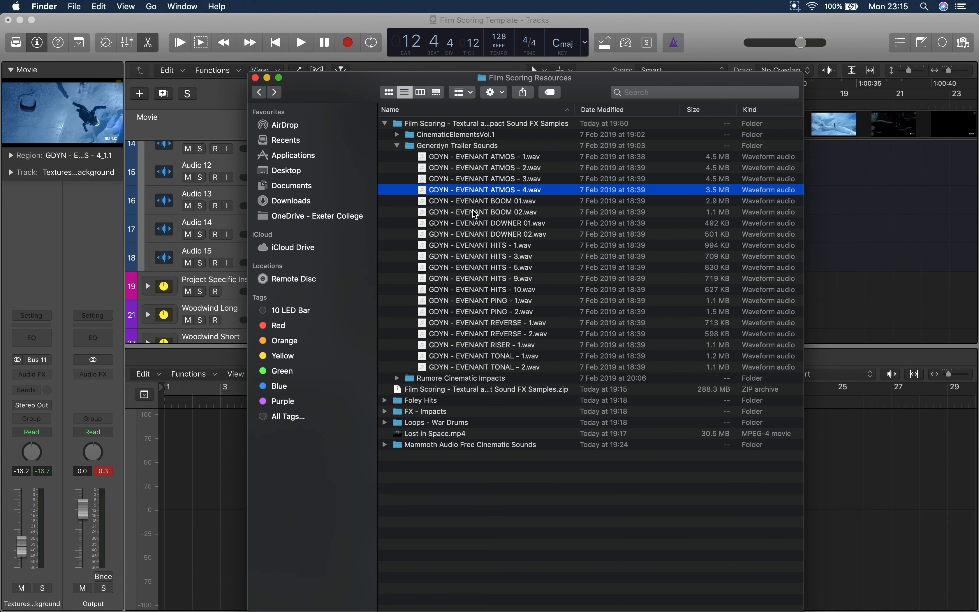
click(482, 202)
drag(328, 99, 359, 341)
Step: Collapse the Textures - background track stack and expand the Sound Effects stack
scroll(385, 263, down, 5)
scroll(387, 271, up, 10)
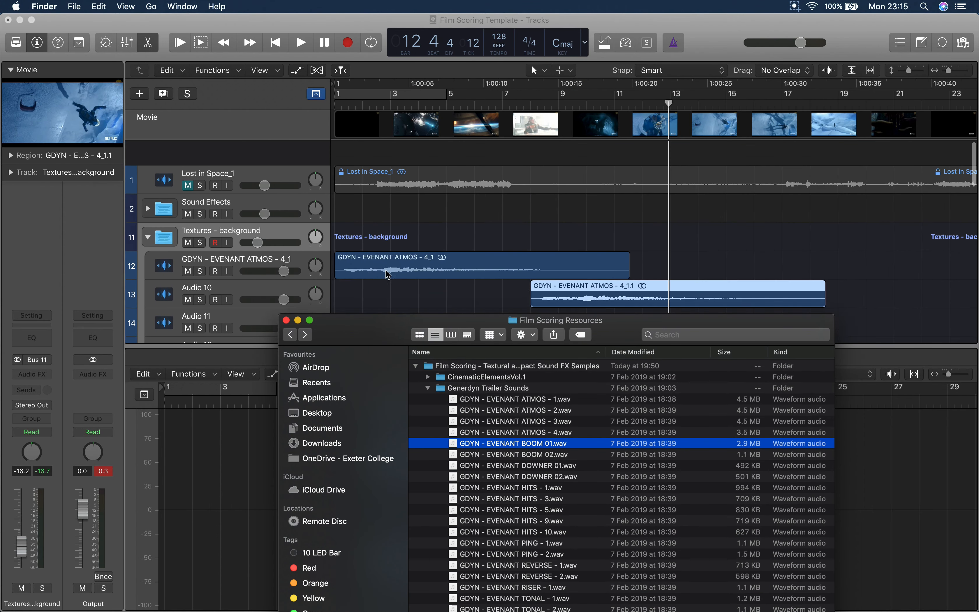
scroll(223, 222, down, 2)
click(149, 212)
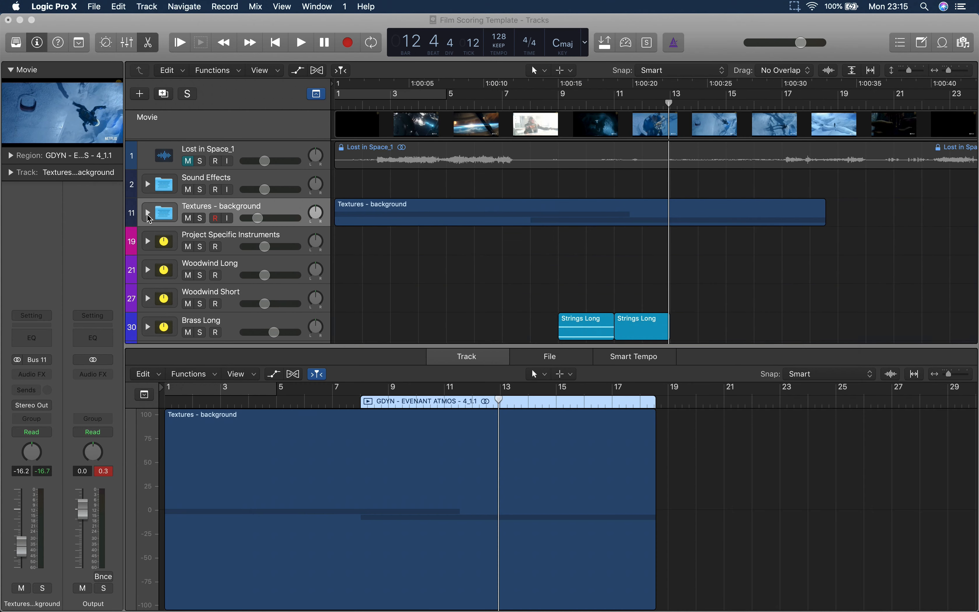
click(147, 183)
Step: Place GDYN - EVENANT BOOM 01.wav at bar 1 on the first Sound Effects audio track and play it briefly from the start
key(ctrl+Up)
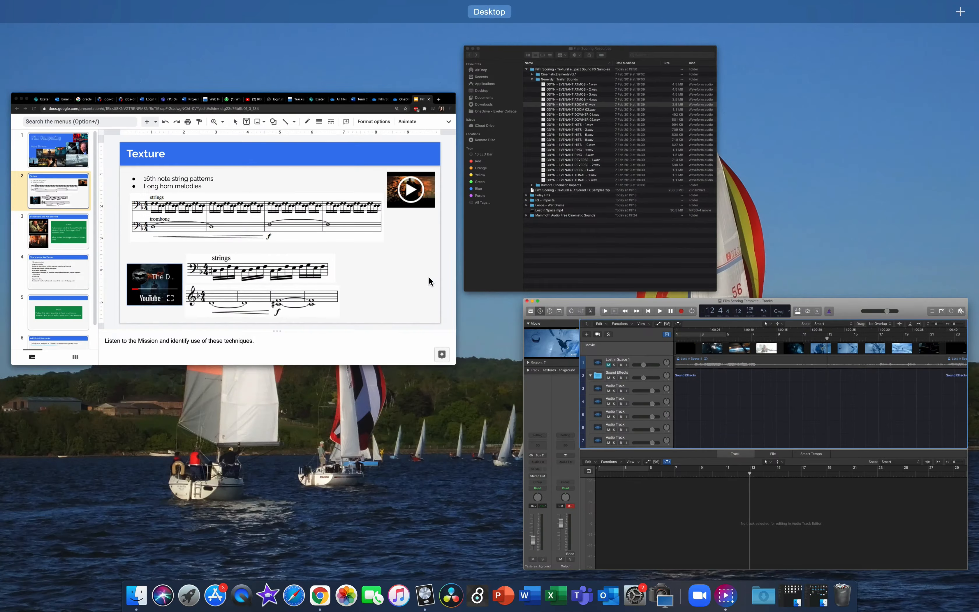
click(501, 201)
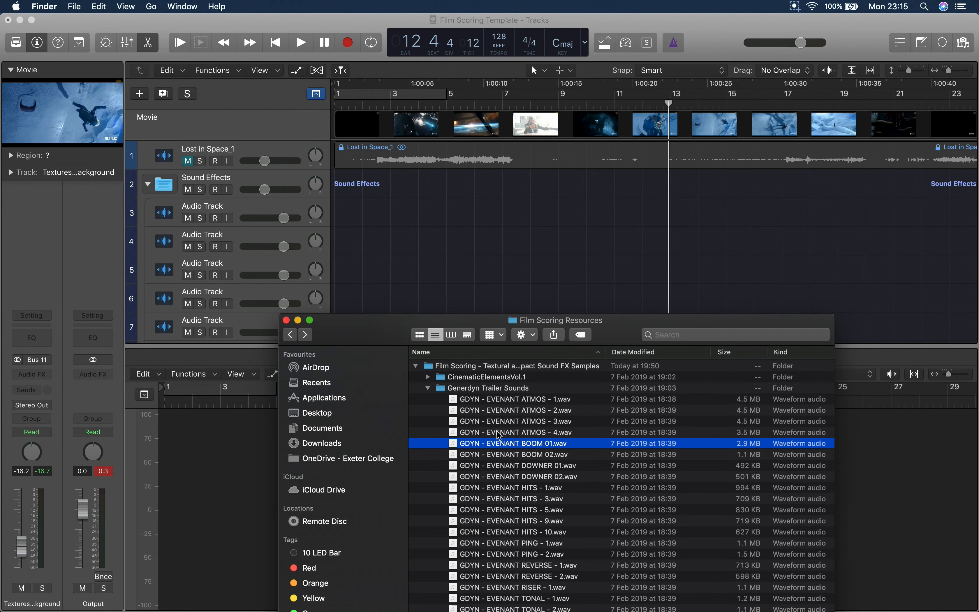
drag(499, 449, 340, 219)
click(338, 105)
key(space)
key(space)
Step: Switch to Finder, select GDYN - EVENANT HITS - 5.wav, and move the Finder window to reveal the rest of the file list
key(ctrl+Up)
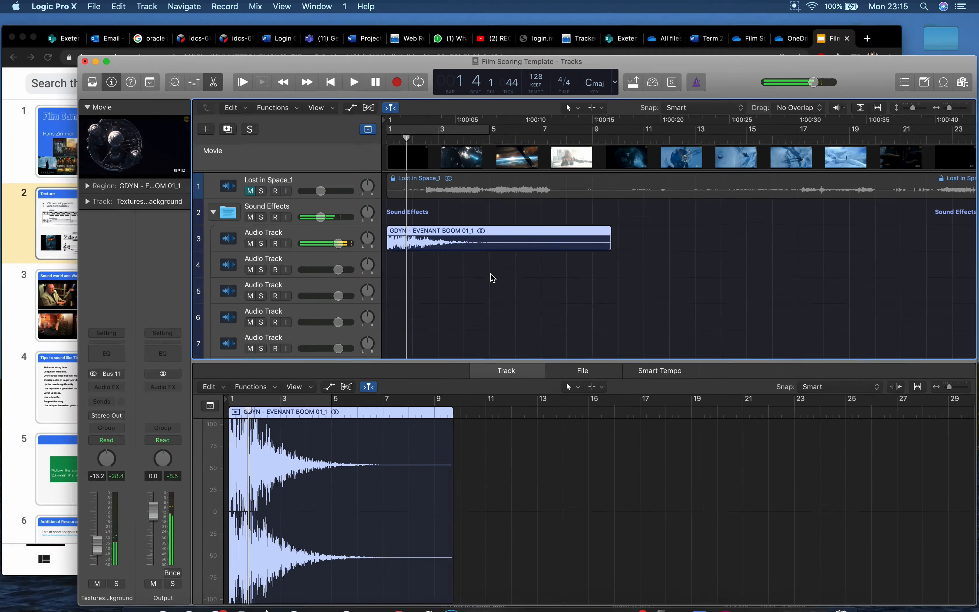
click(591, 190)
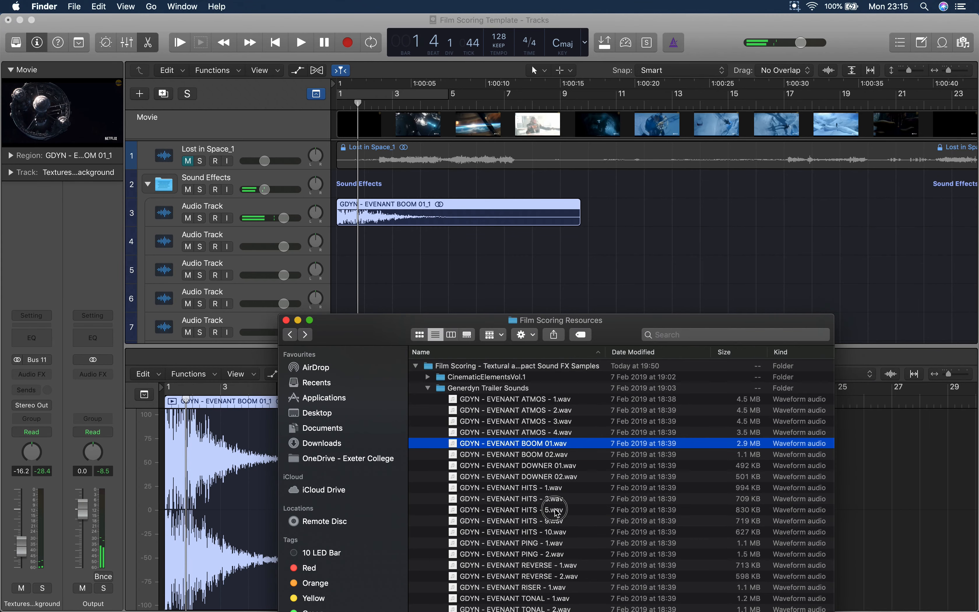
click(557, 511)
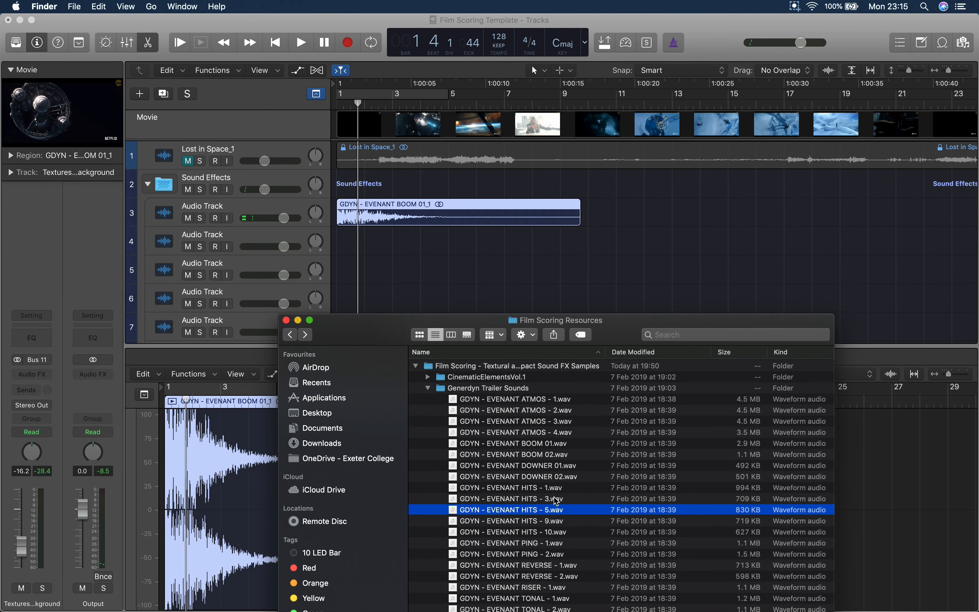
double_click(417, 324)
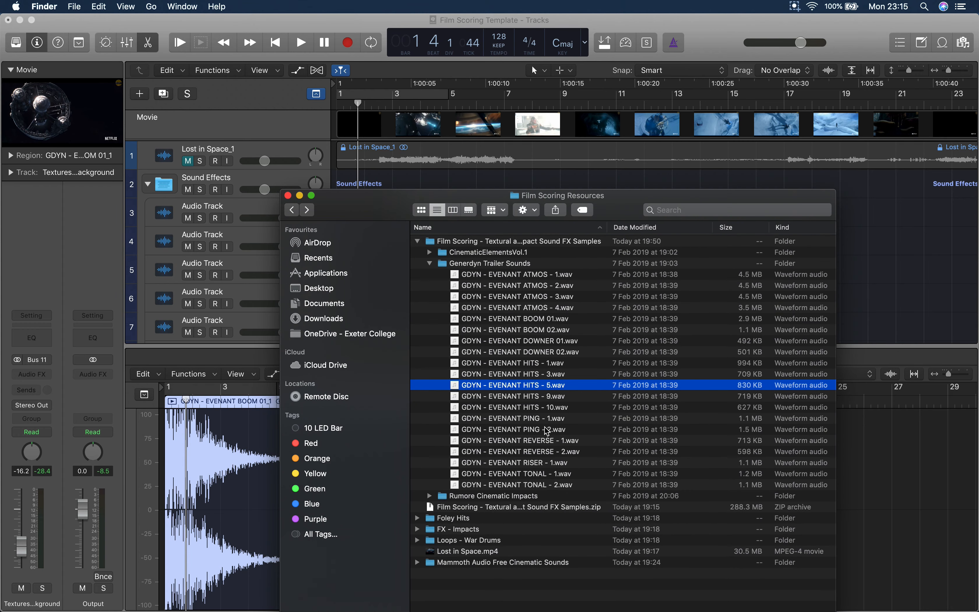
Step: Preview GDYN - EVENANT PING - 1.wav and select GDYN - EVENANT PING - 2.wav in the Generdyn Trailer Sounds folder
click(546, 419)
key(space)
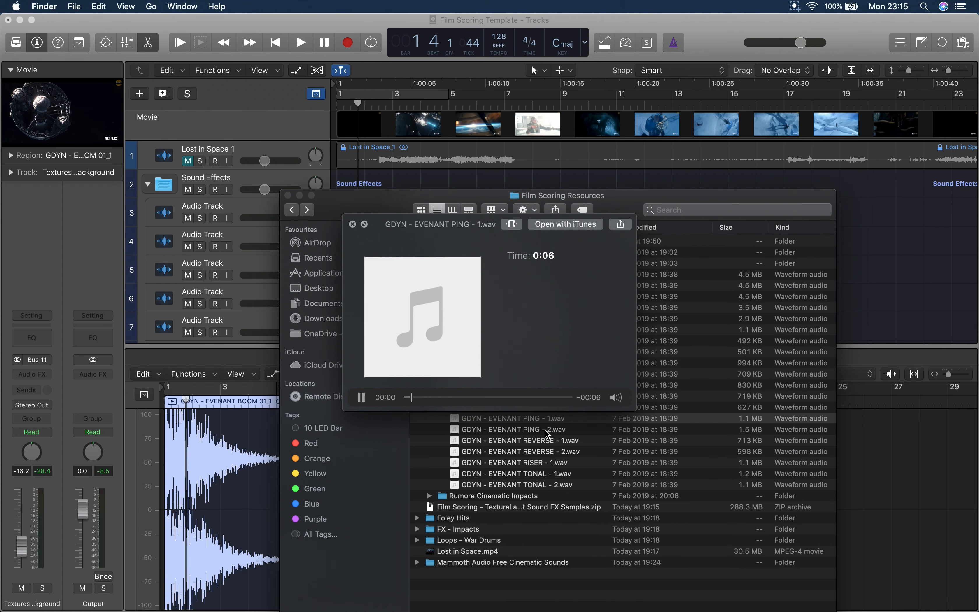
click(531, 429)
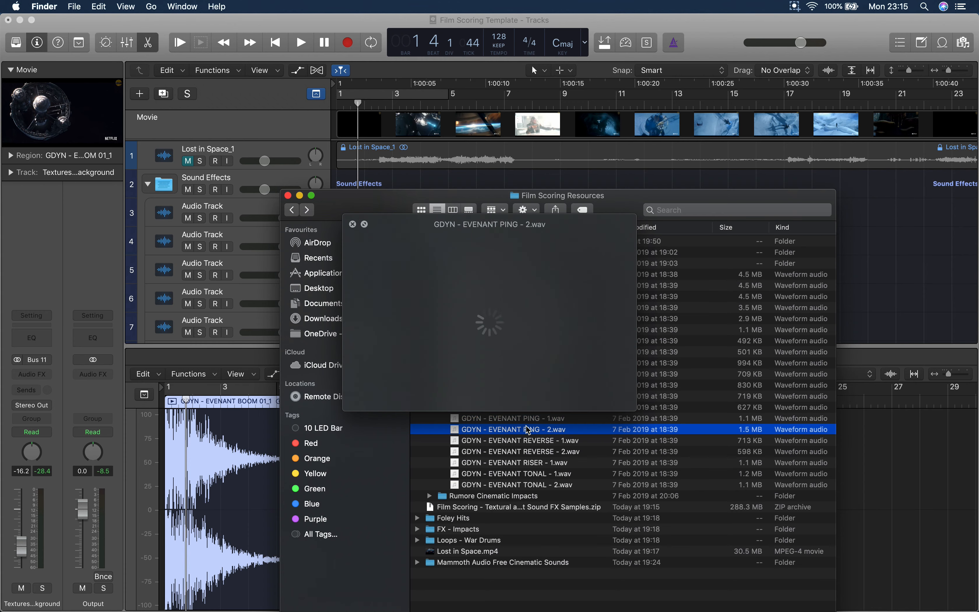
key(space)
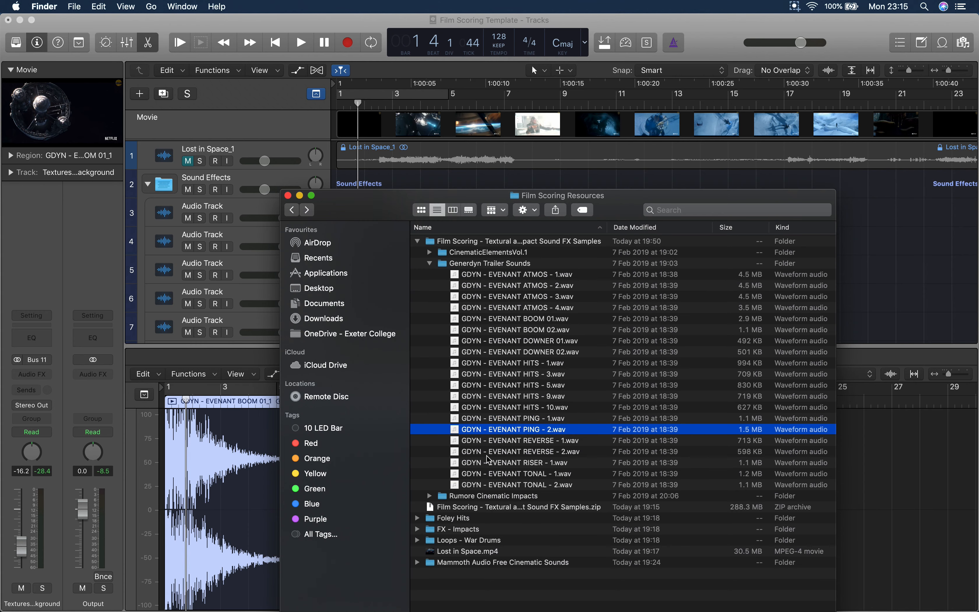
Step: Place GDYN - EVENANT PING - 2.wav at bar 1 on track 4, move the BOOM 01 region to bar 3, and play from the start
drag(389, 210, 379, 343)
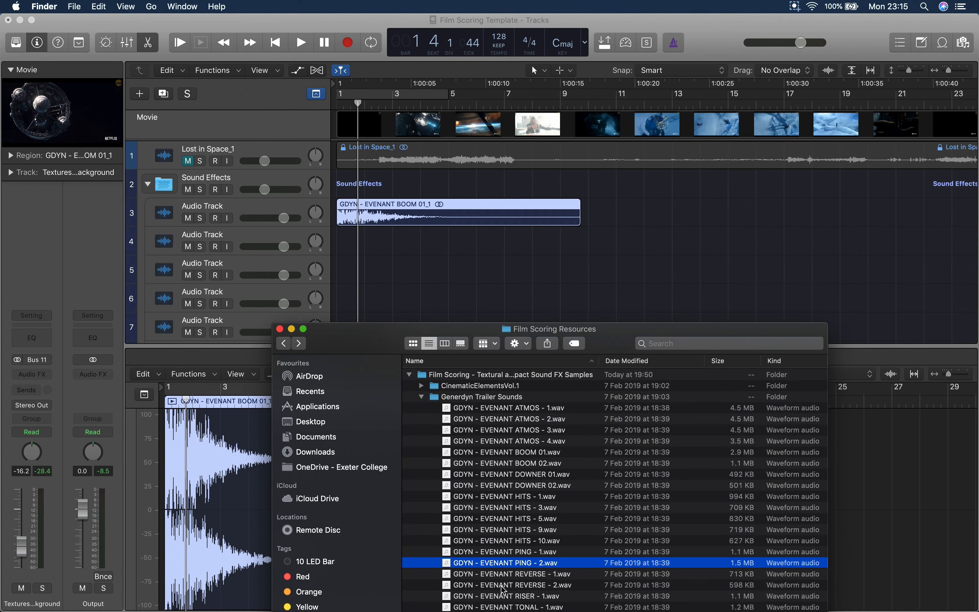
drag(526, 568, 339, 251)
drag(378, 222, 432, 222)
key(Return)
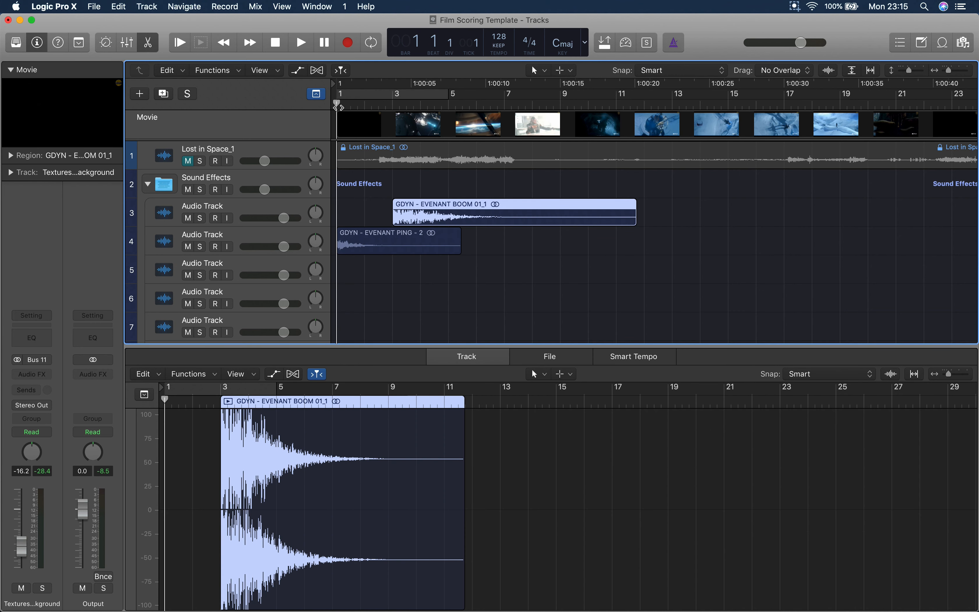
key(space)
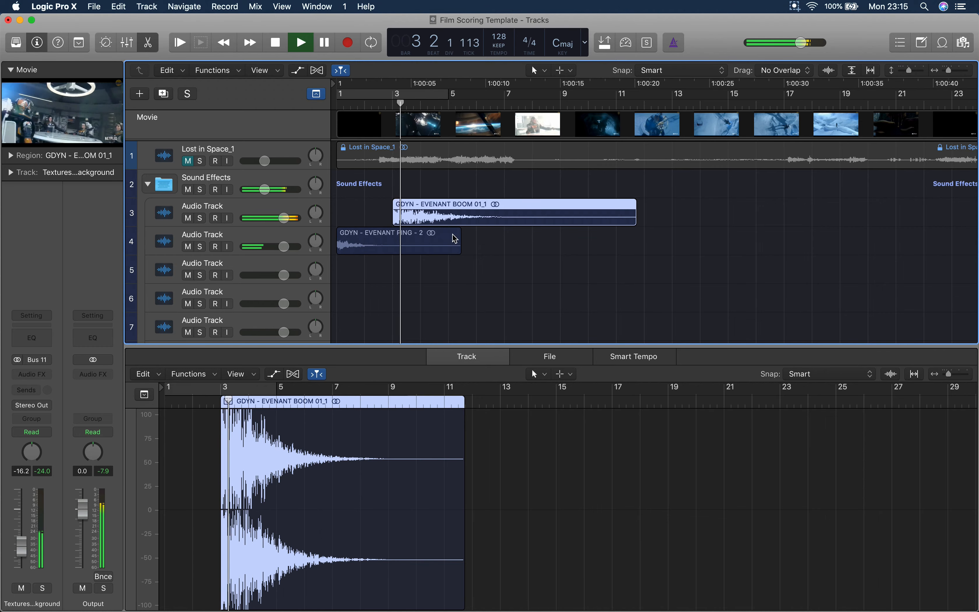
Step: Stop playback, switch to Finder, and select GDYN - EVENANT HITS - 3.wav from the raised Finder window
key(ctrl+Up)
click(469, 270)
drag(466, 329, 422, 226)
click(491, 405)
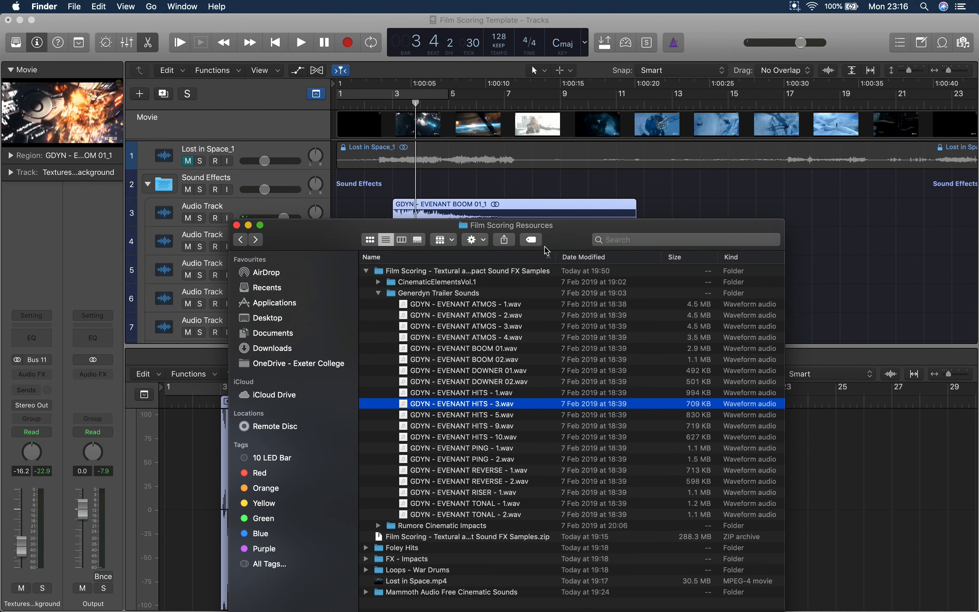
Step: Move the Finder window clear of the tracks and place GDYN - EVENANT HITS - 3.wav at bar 9 on track 5
drag(576, 230, 538, 366)
scroll(589, 263, down, 3)
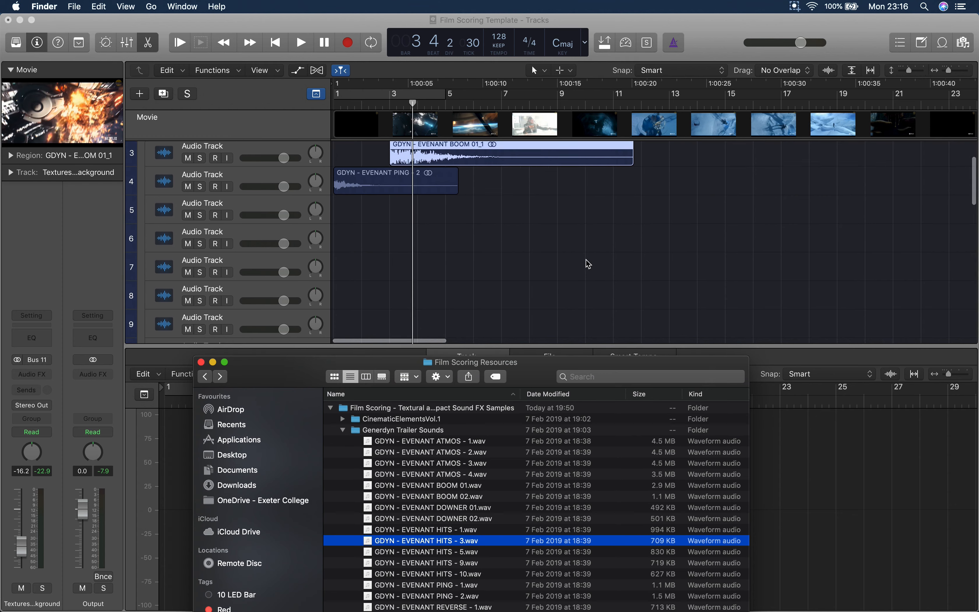
scroll(587, 263, right, 5)
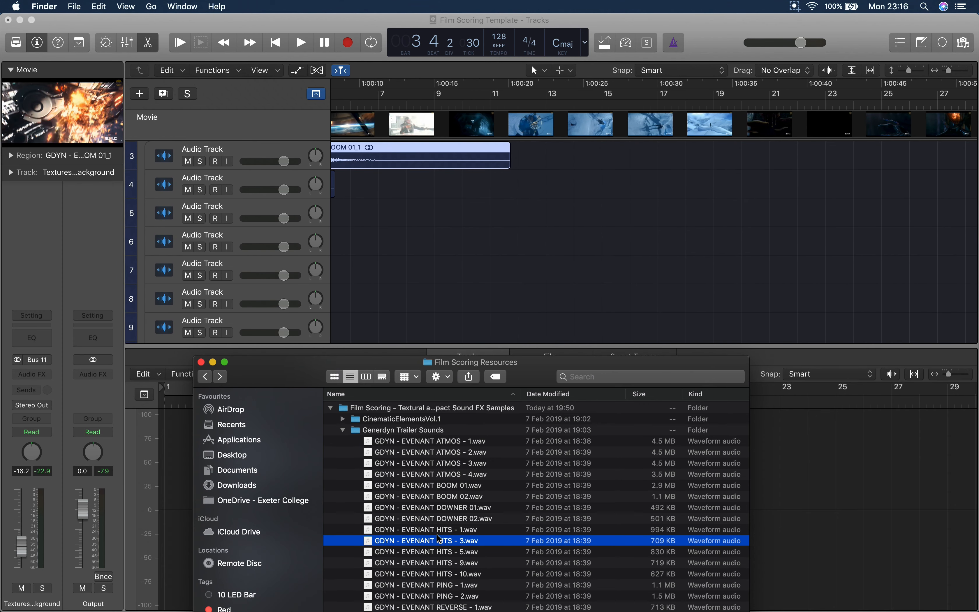
drag(438, 538, 437, 223)
scroll(459, 224, left, 2)
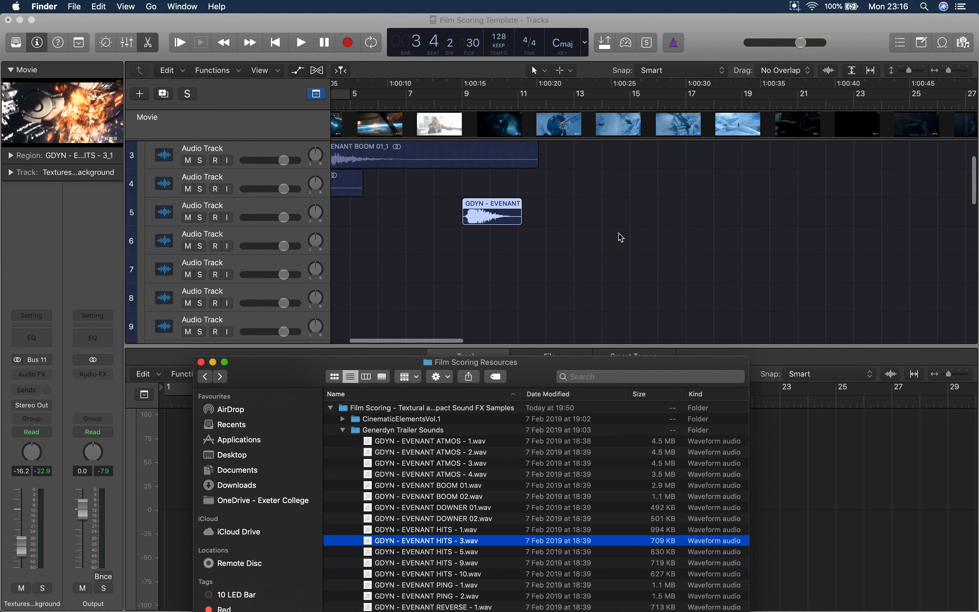
Step: Shift the HITS - 3 region on track 5 slightly earlier so its loudest part lands at about bar 9
click(506, 212)
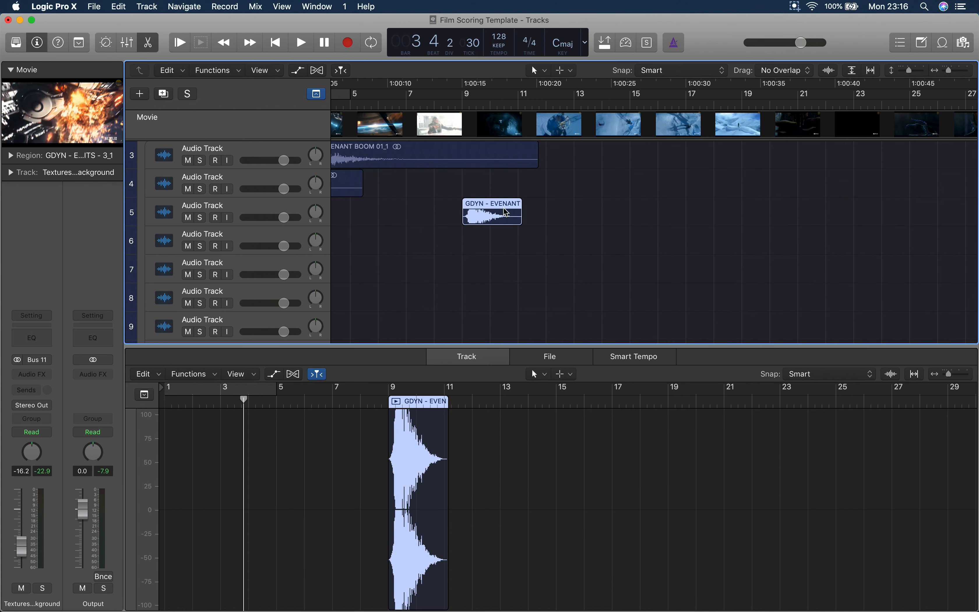
key(super+Right)
key(super+Right)
key(super+Right)
key(super+Right)
drag(633, 214, 495, 222)
key(super+Left)
key(super+Left)
key(super+Left)
key(super+Left)
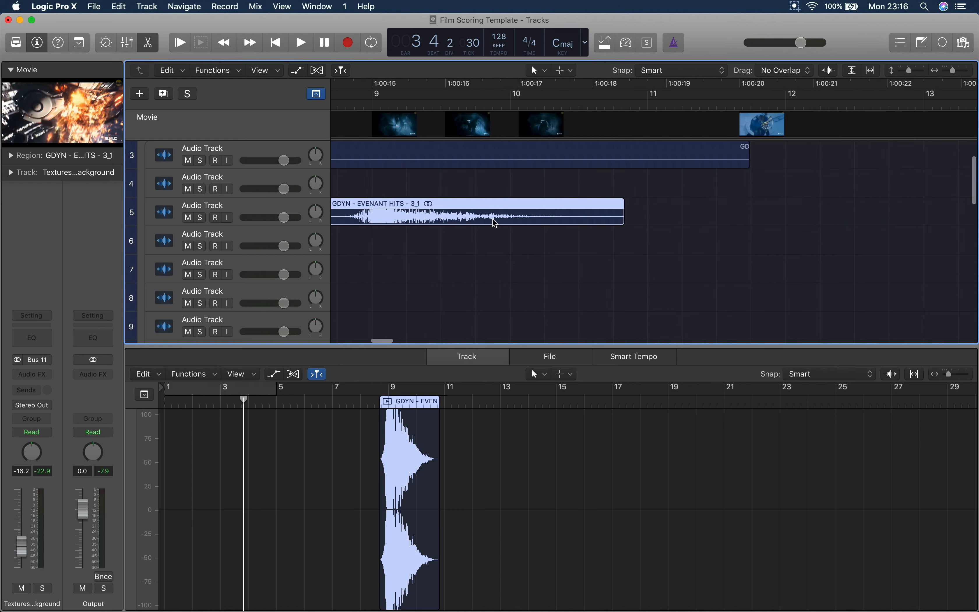
scroll(480, 210, left, 5)
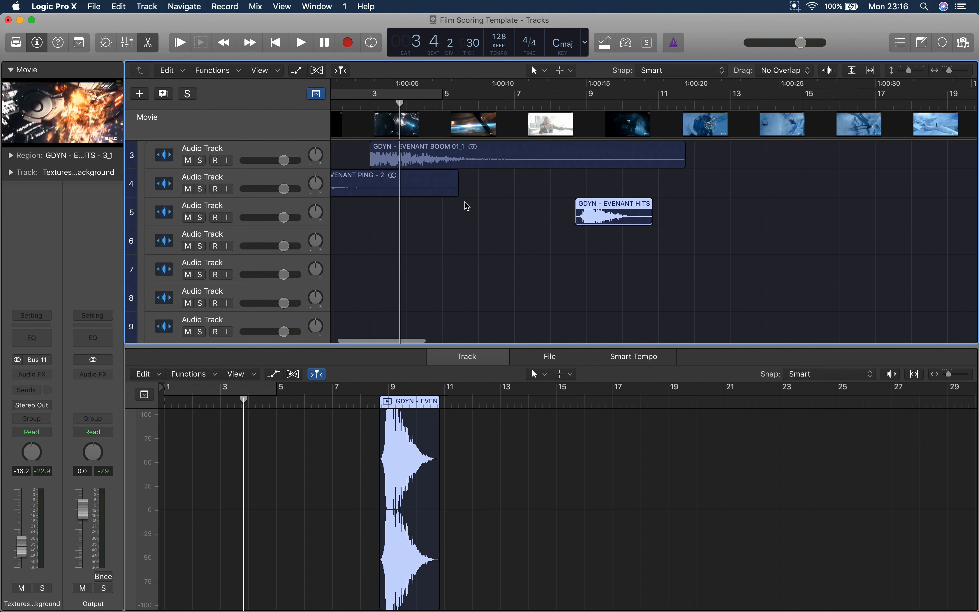
Step: Play the cue and raise track 5's Bus 1 send to about -6.1 along with its Bus 2 send
key(space)
key(space)
click(279, 209)
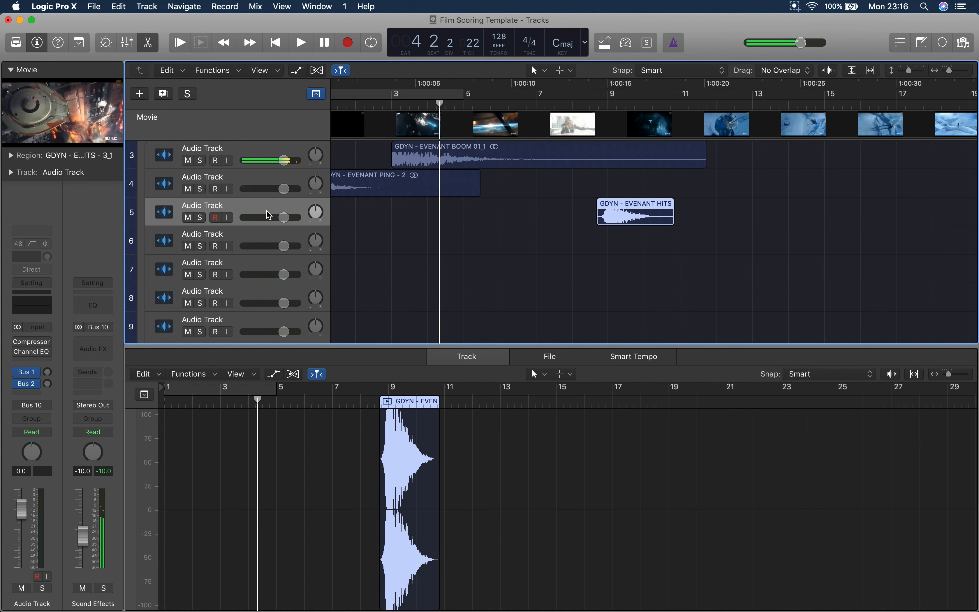
key(space)
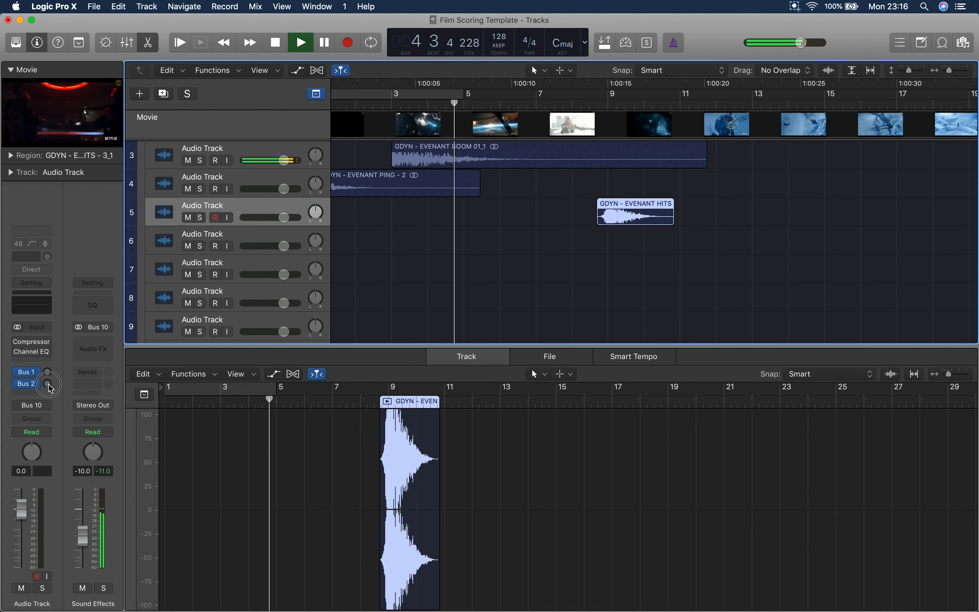
click(47, 382)
drag(48, 373, 47, 318)
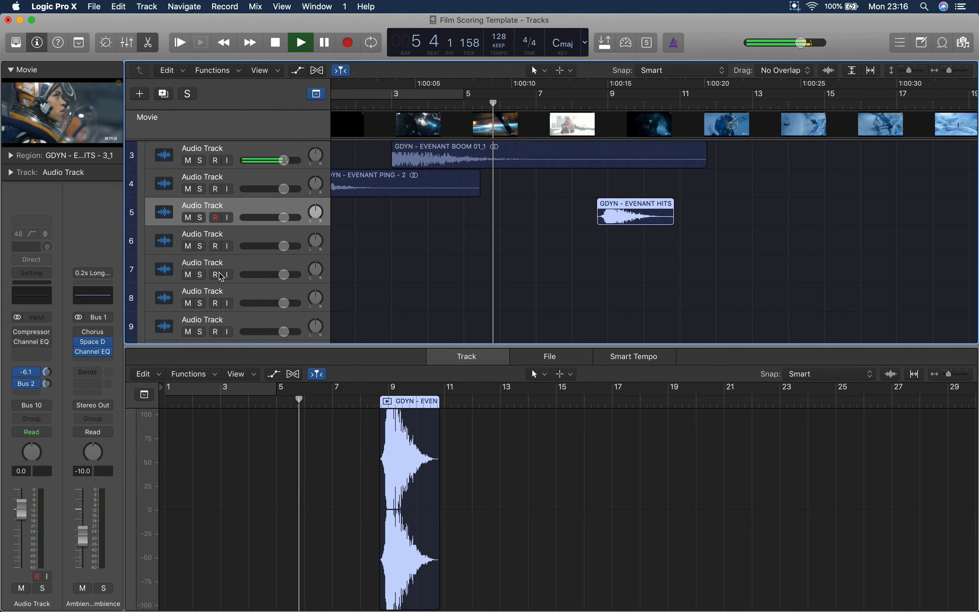
scroll(578, 263, down, 4)
scroll(580, 266, down, 2)
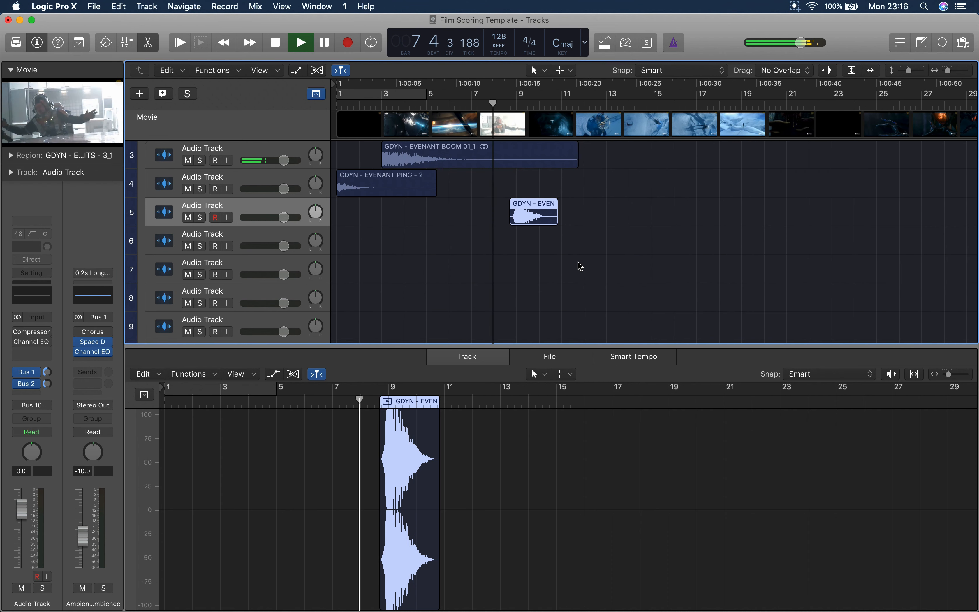
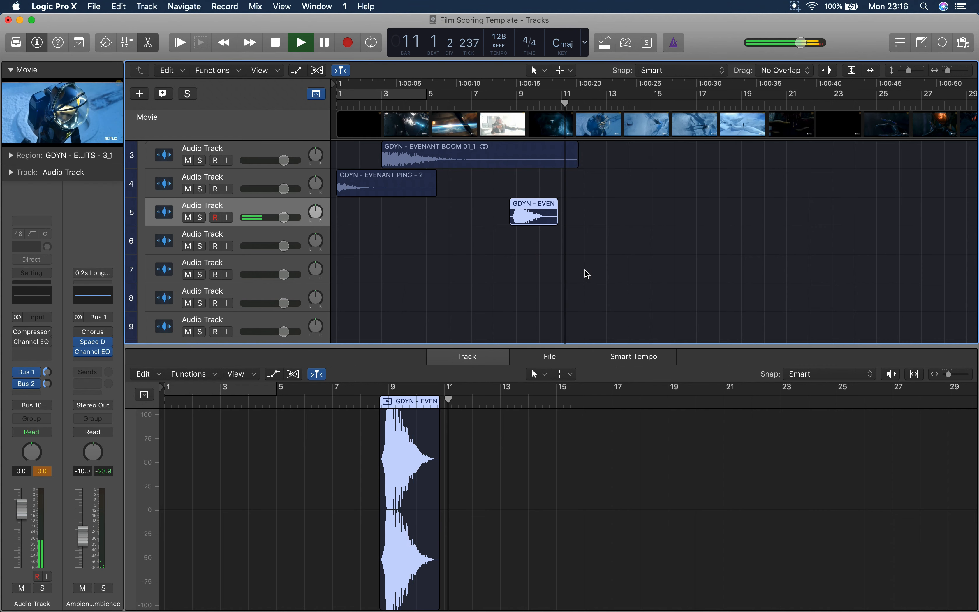
Step: Switch to Finder, collapse Generdyn Trailer Sounds, and look into the Rumore Cinematic Impacts and CinematicElementsVol.1 folders
scroll(599, 247, down, 15)
scroll(599, 243, up, 8)
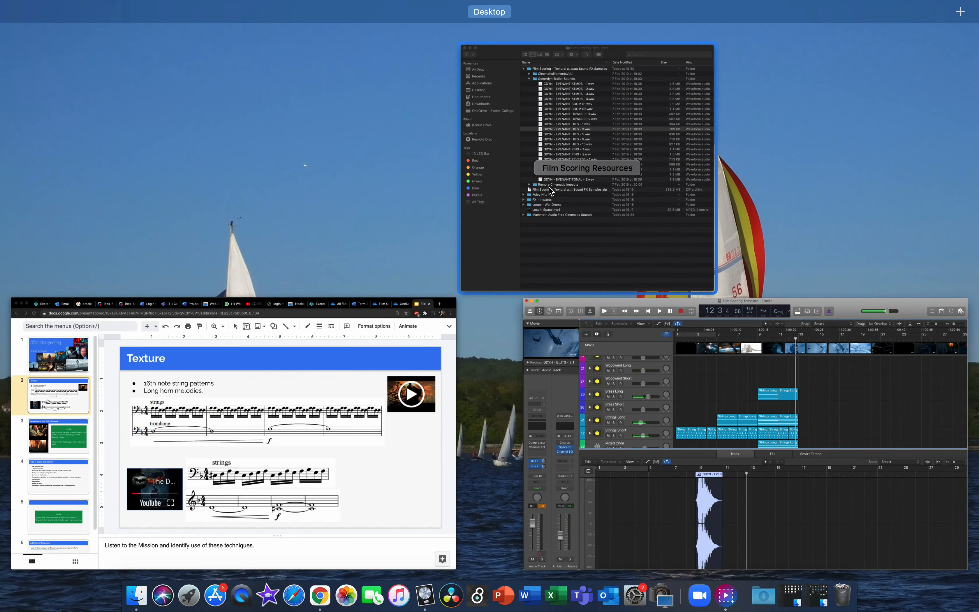
click(591, 174)
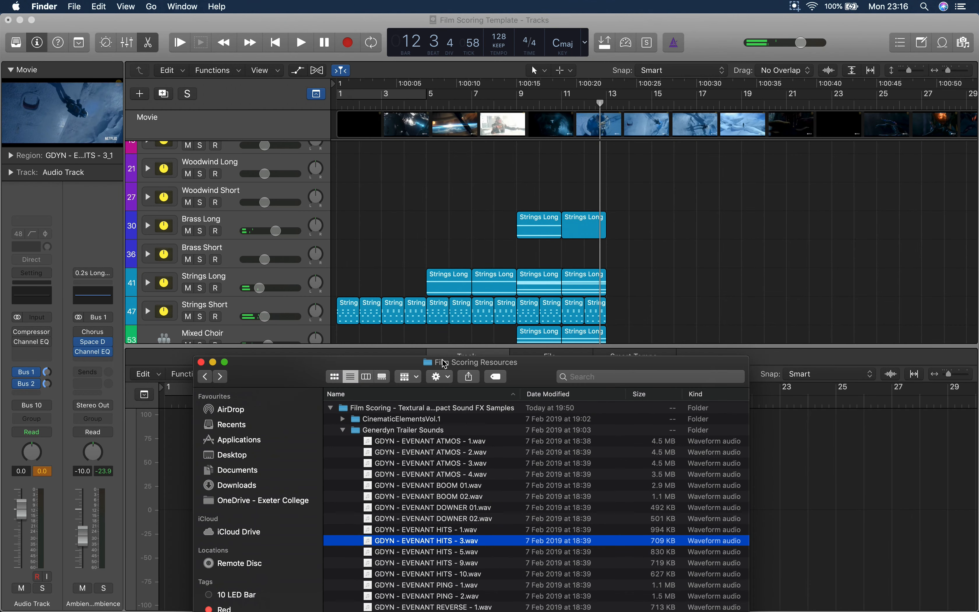
drag(285, 368, 258, 187)
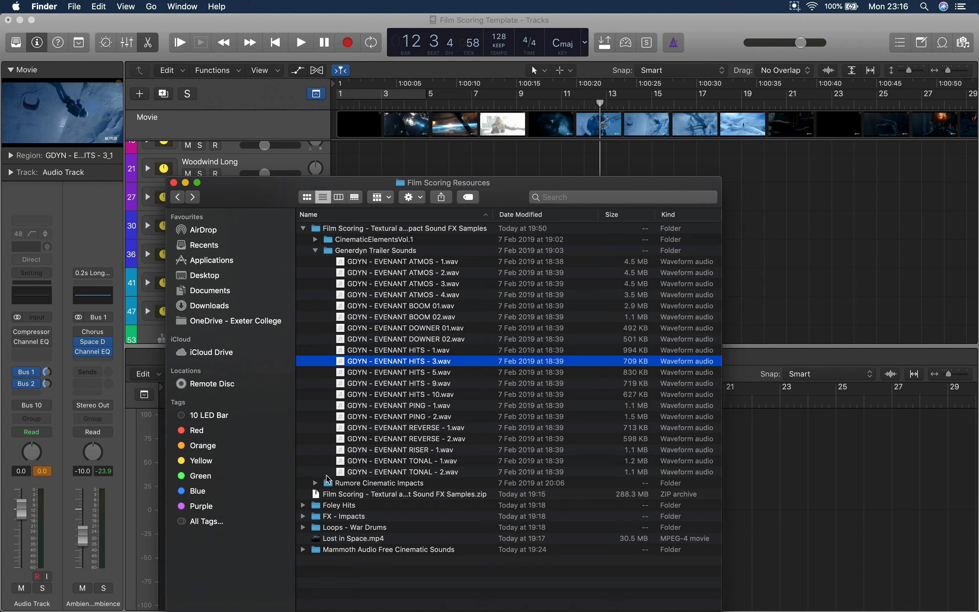
click(315, 484)
click(316, 484)
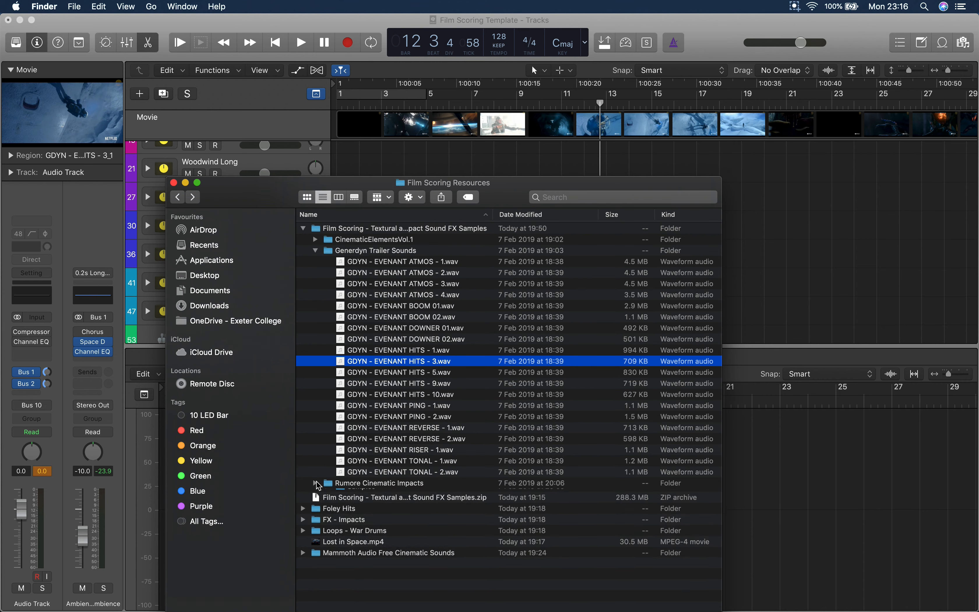
click(315, 251)
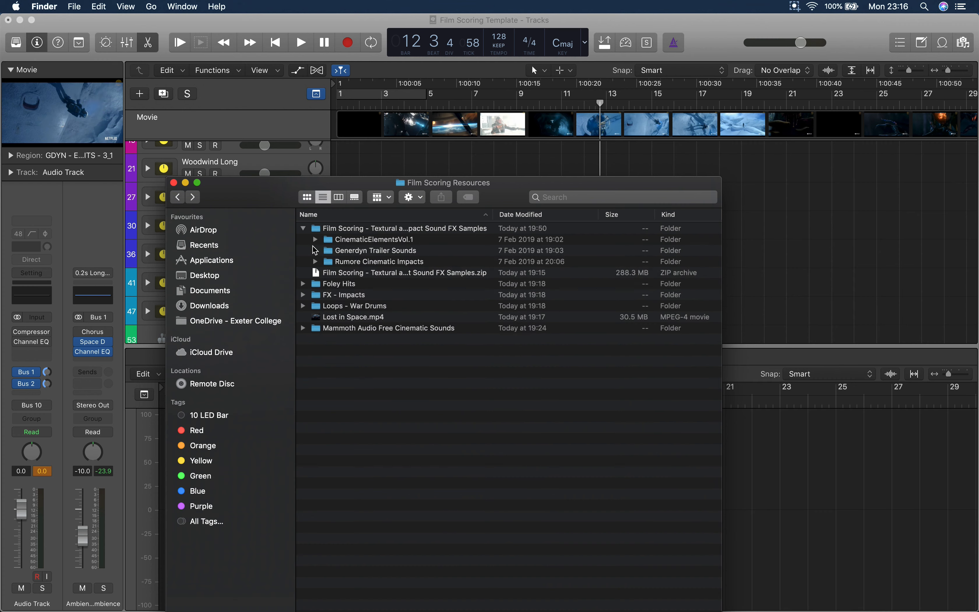
click(315, 239)
click(315, 240)
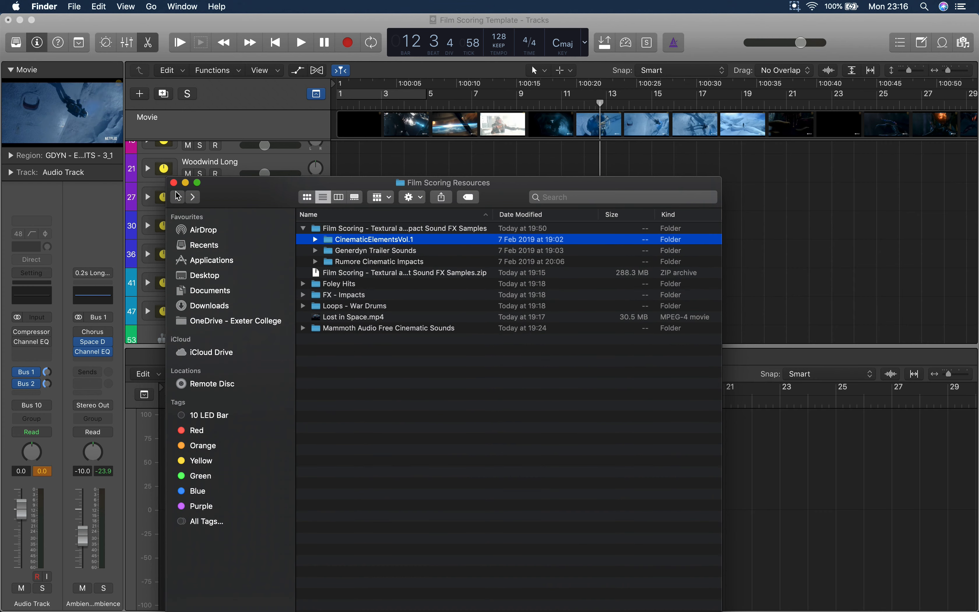
Step: Close the Finder window, return to Logic Pro X, and hide the audio editor
click(174, 182)
click(484, 354)
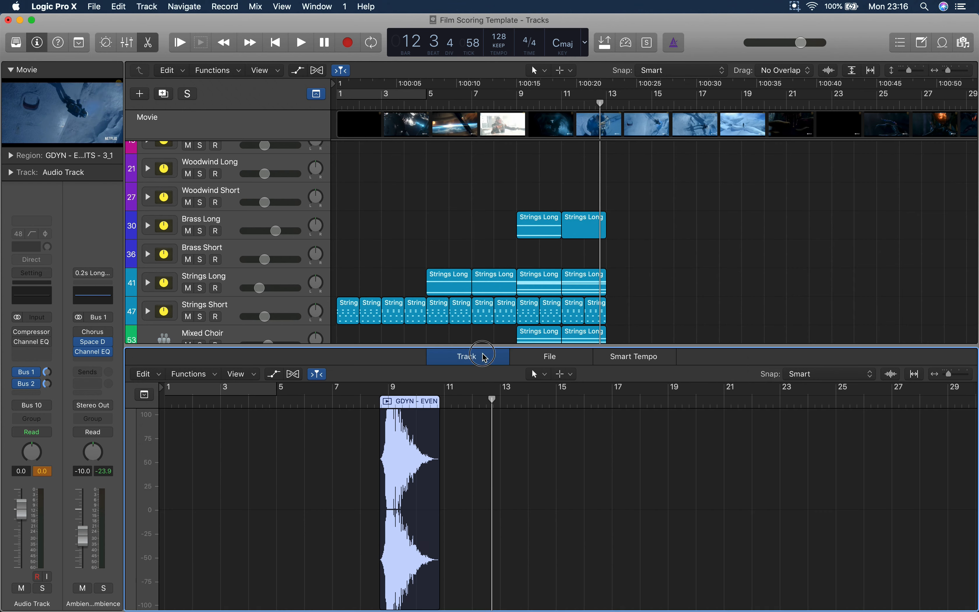
key(e)
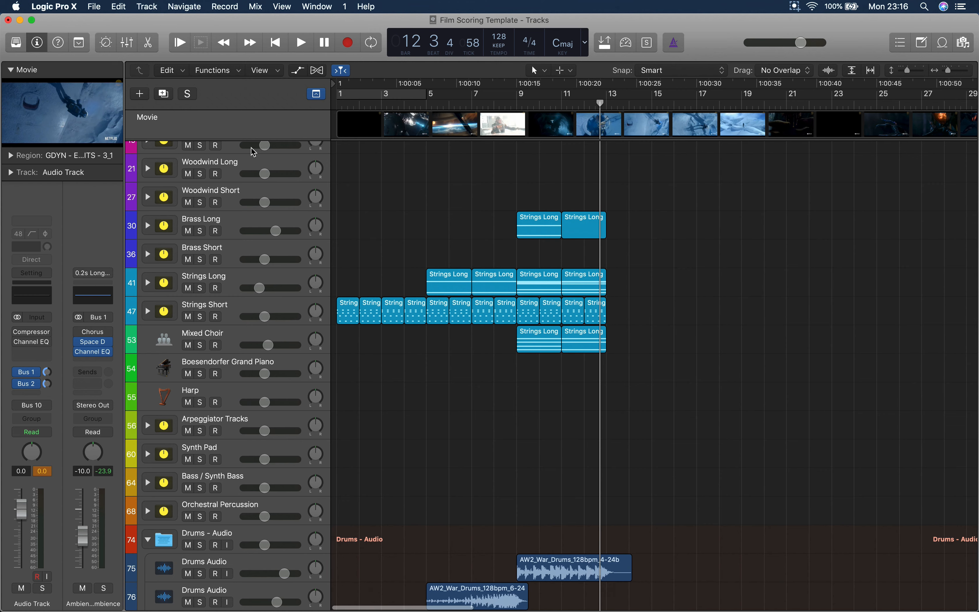
Step: Try to export the audio to the movie as Lost in Space.mov in Film Scoring Resources with a 24-bit depth
click(94, 6)
mouse_move(142, 226)
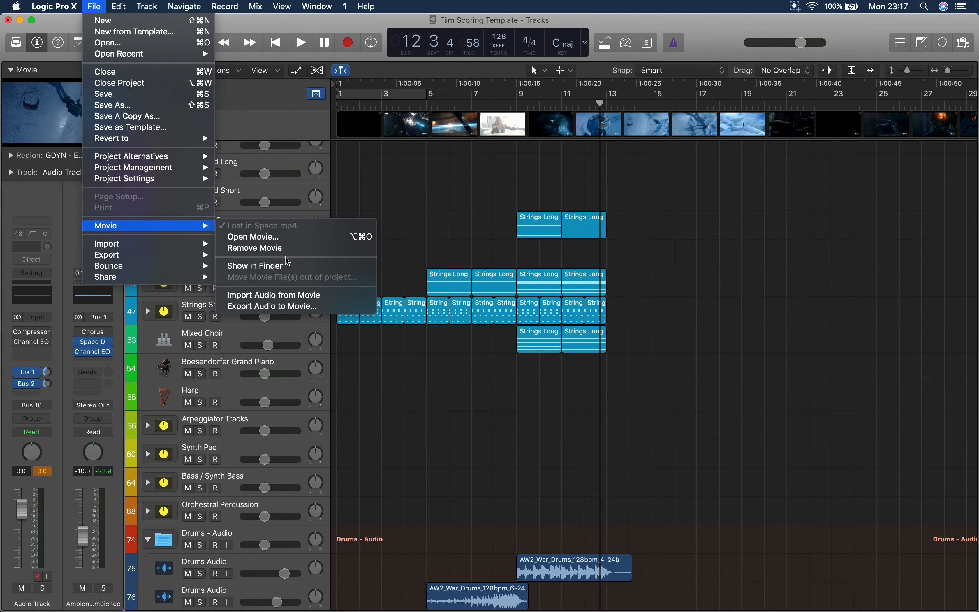
click(320, 308)
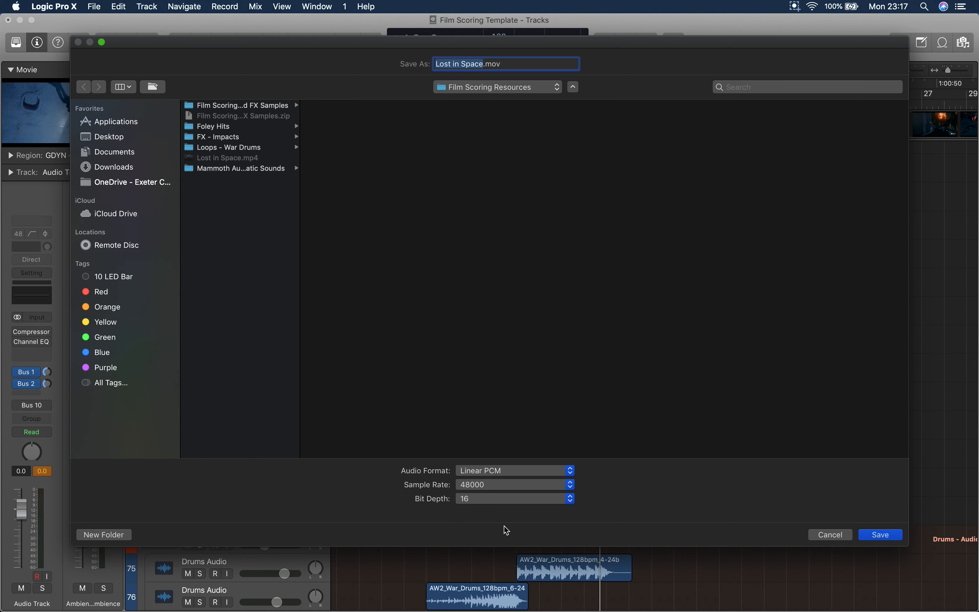
click(490, 496)
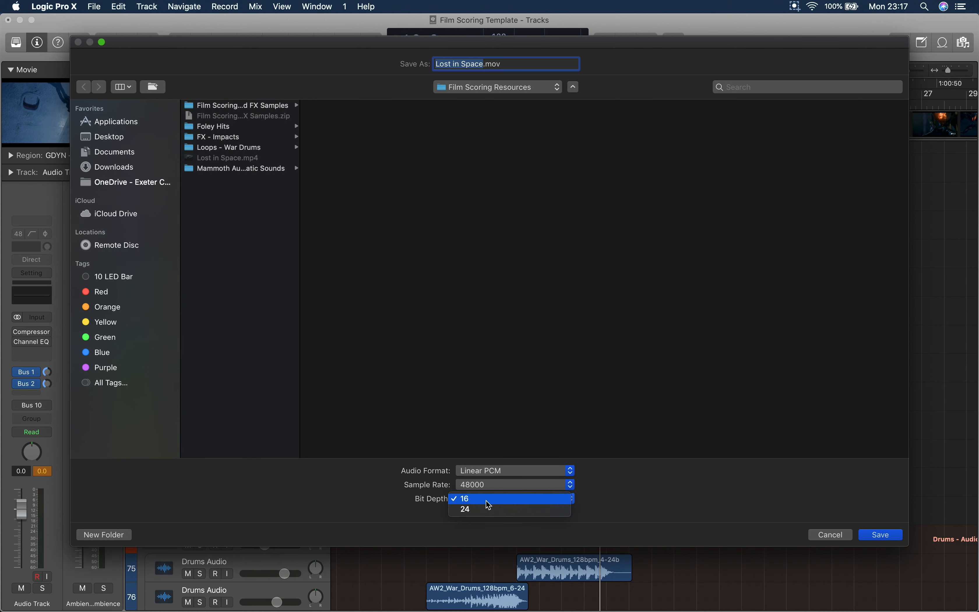
click(488, 513)
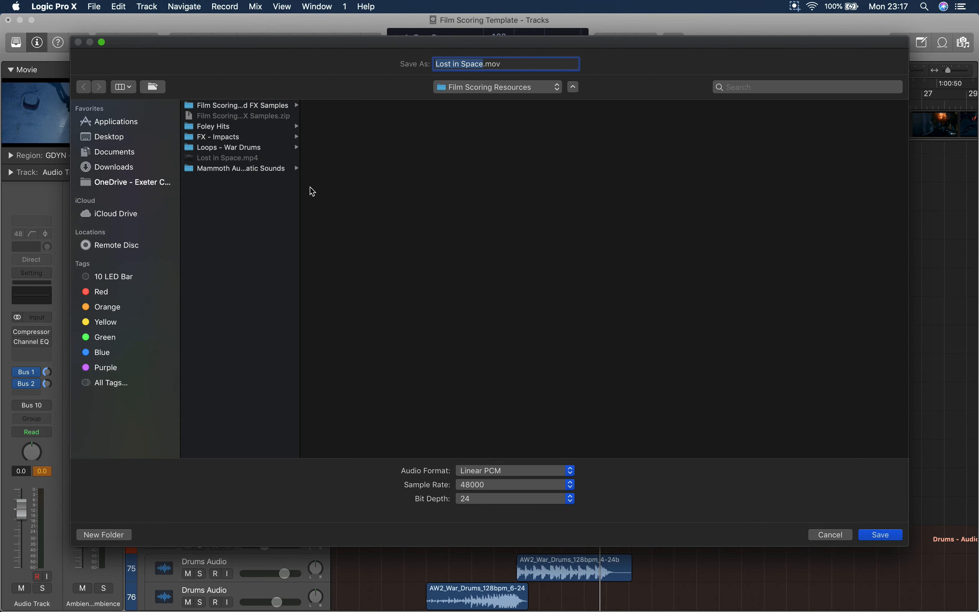
click(881, 535)
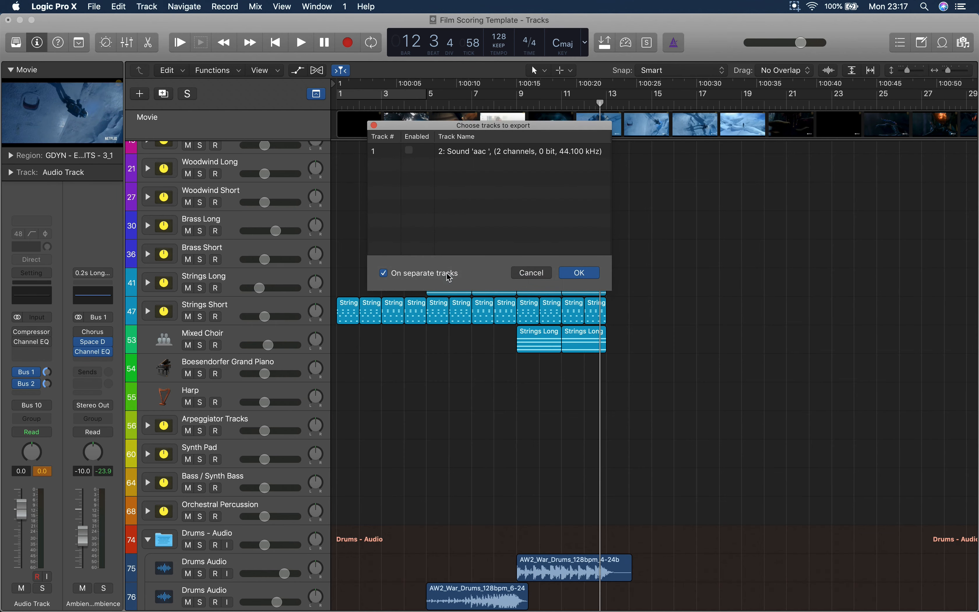
drag(421, 127, 409, 185)
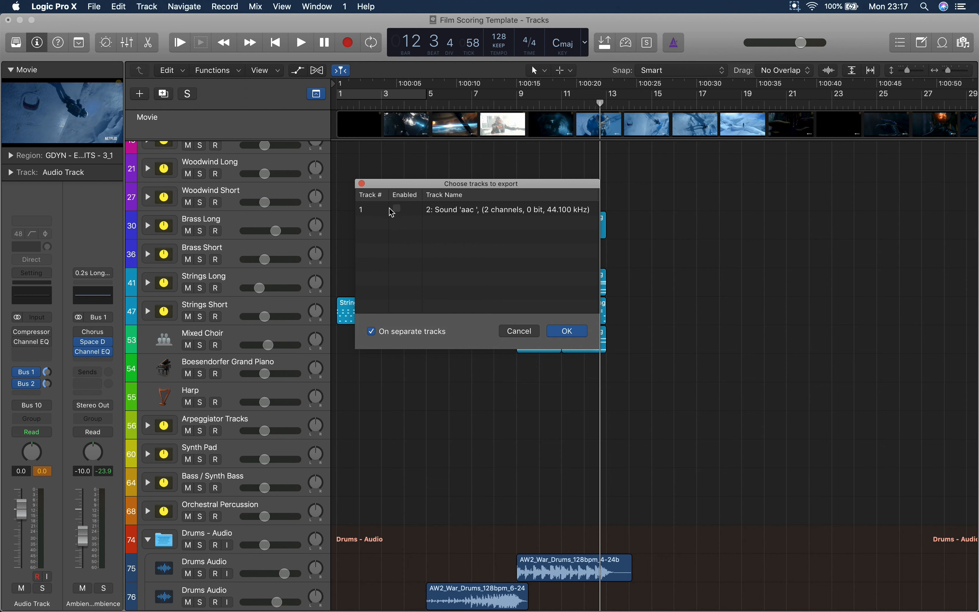
click(363, 185)
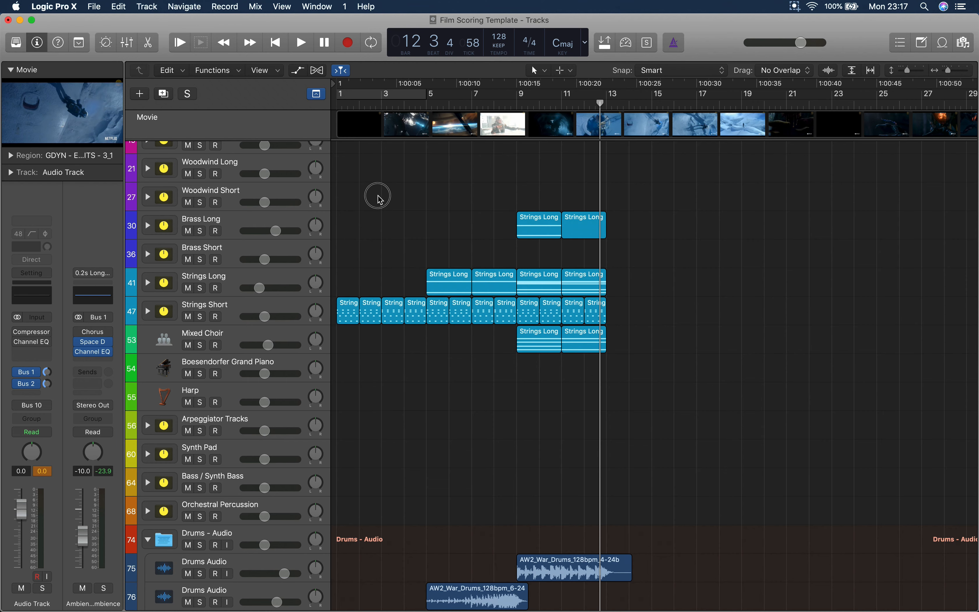
Step: Try to save the project as a folder with its audio files copied into it
scroll(401, 295, down, 2)
scroll(402, 300, up, 1)
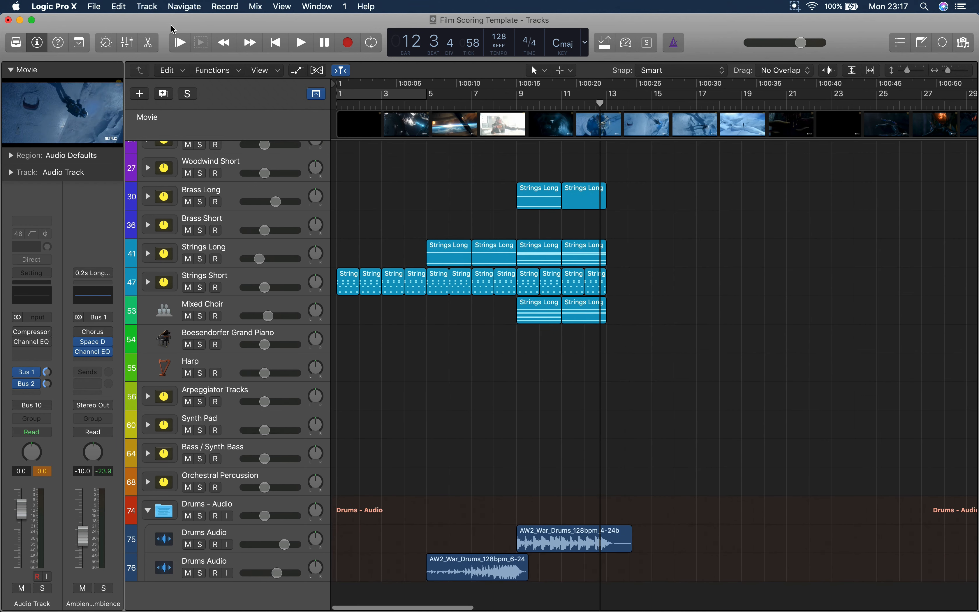
click(103, 5)
mouse_move(140, 158)
click(132, 106)
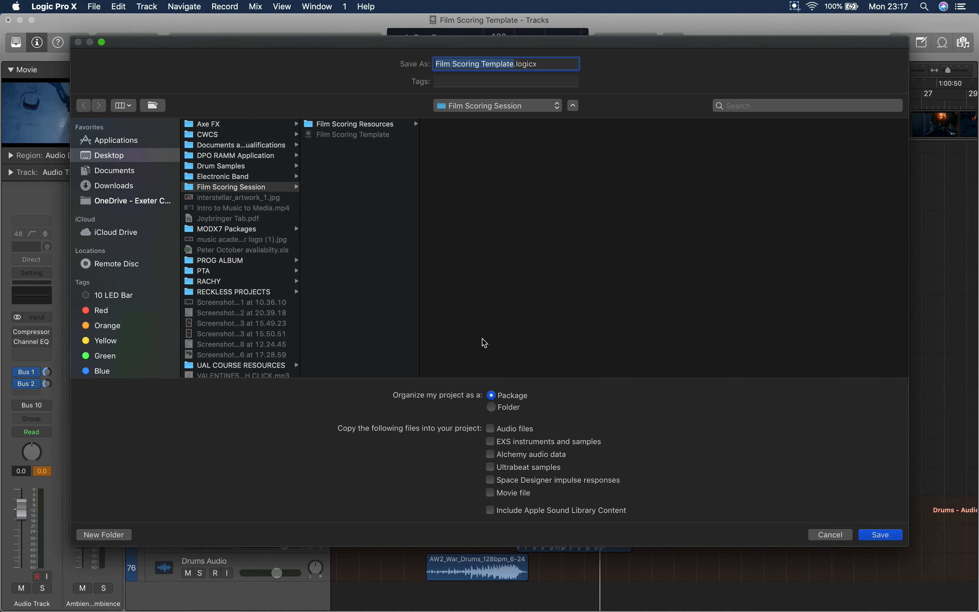
click(493, 408)
click(492, 429)
click(832, 535)
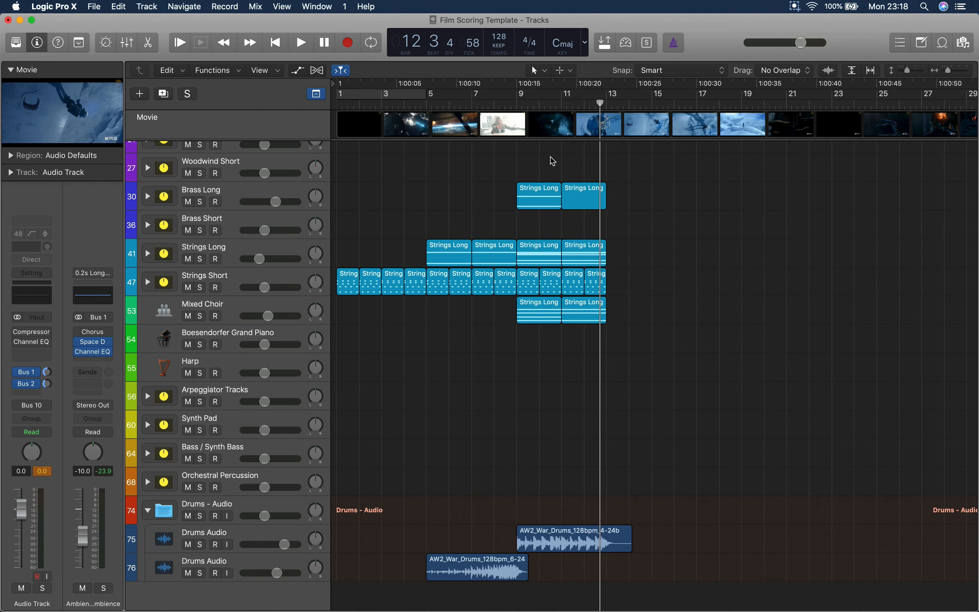
Step: Examine the notes of the first four Strings Short regions, bars 1 to 4, in the Piano Roll
scroll(605, 186, left, 2)
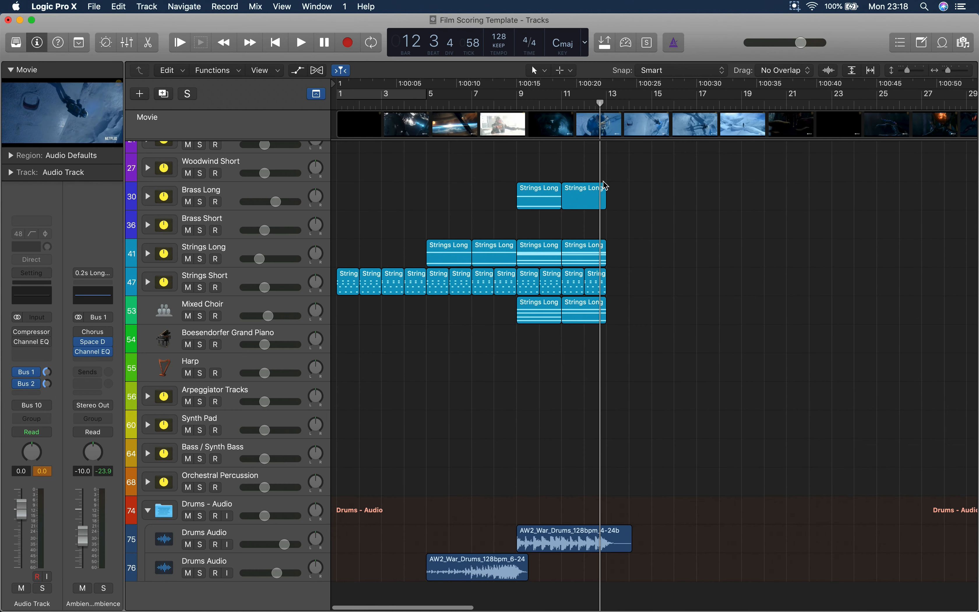
scroll(549, 204, up, 4)
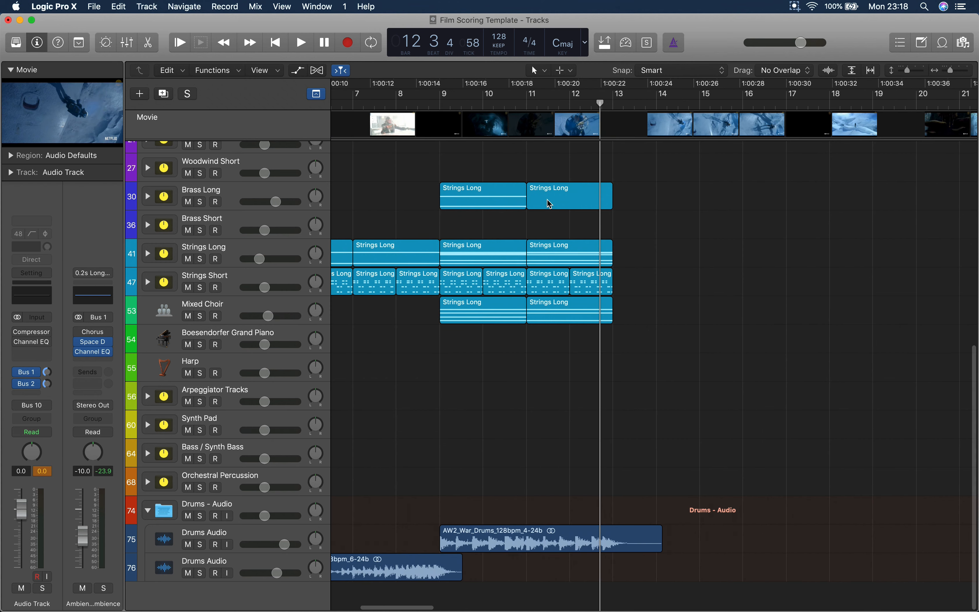
scroll(549, 204, left, 5)
scroll(659, 210, left, 5)
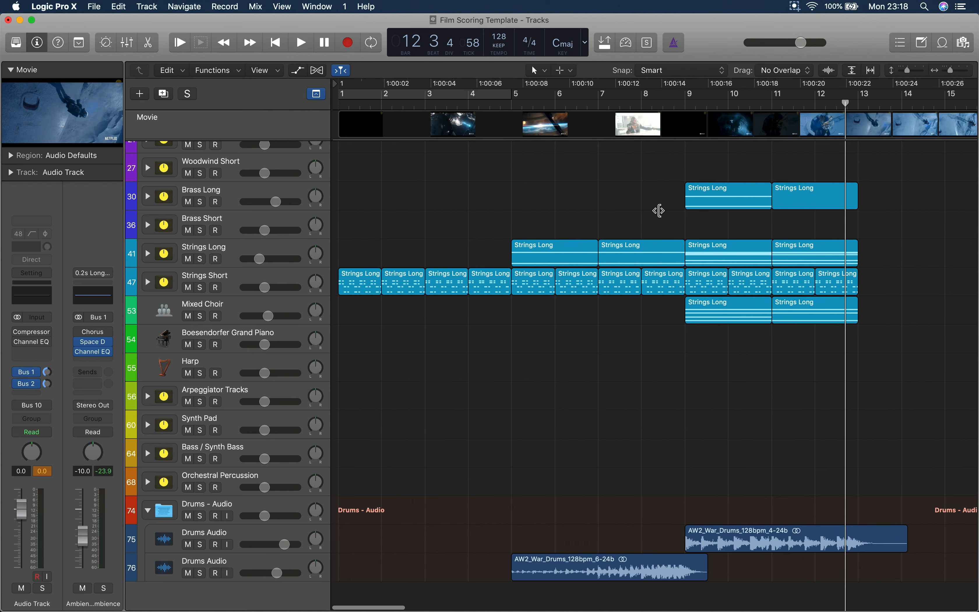
drag(372, 228, 469, 332)
key(p)
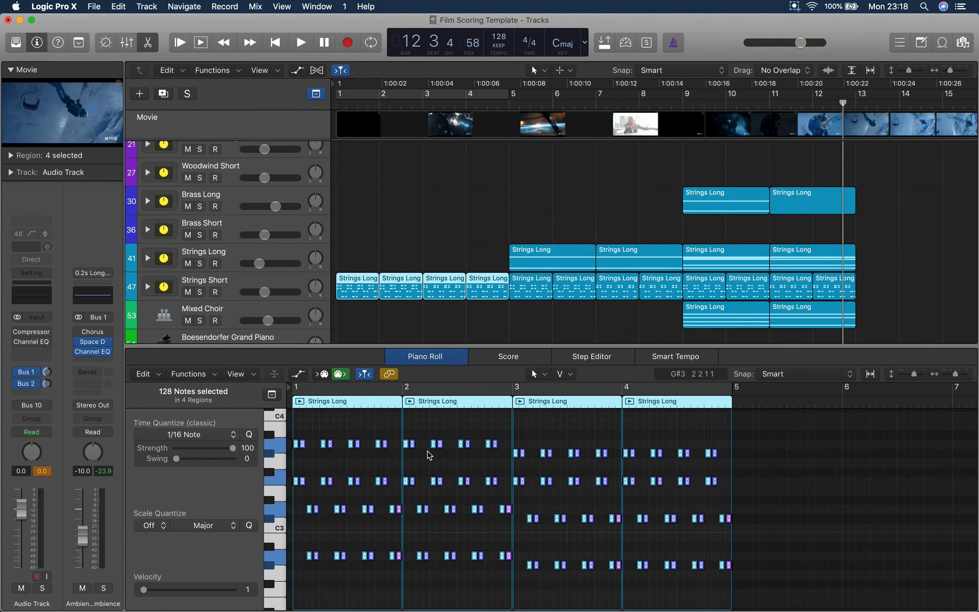
scroll(378, 472, up, 5)
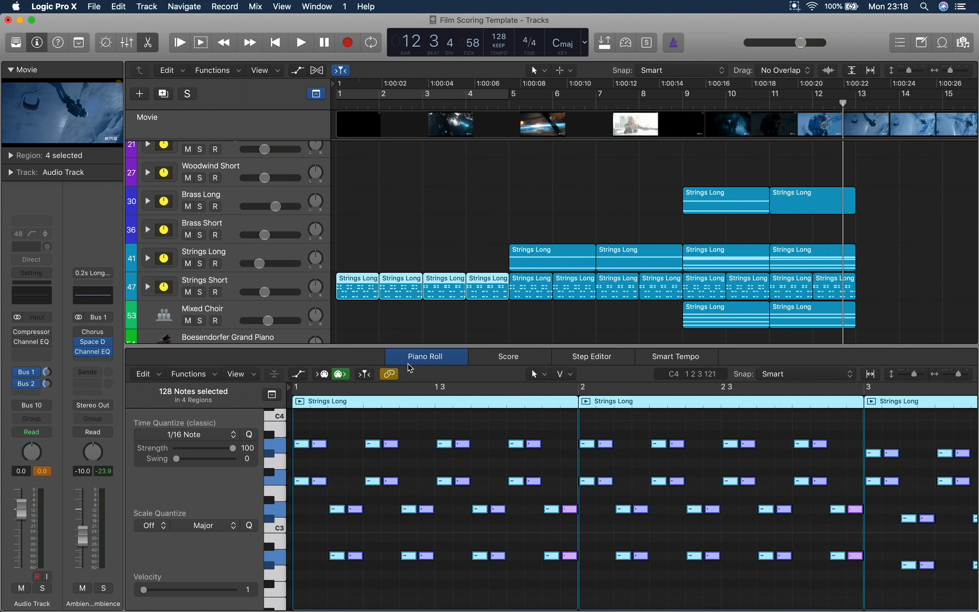
key(p)
Step: Examine the notes of the Strings Long regions starting at bars 5 and 9 in the Piano Roll
click(567, 258)
key(p)
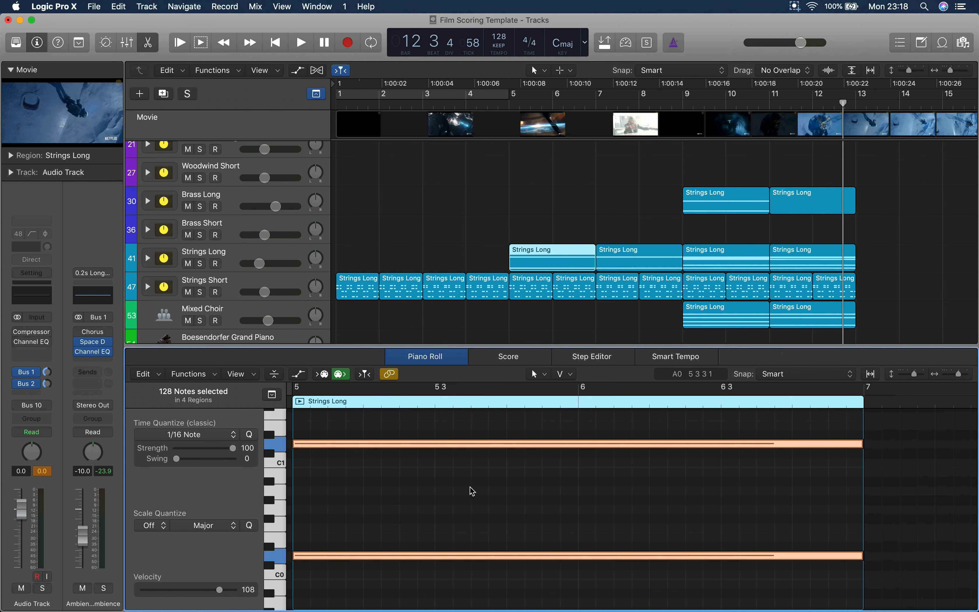
key(p)
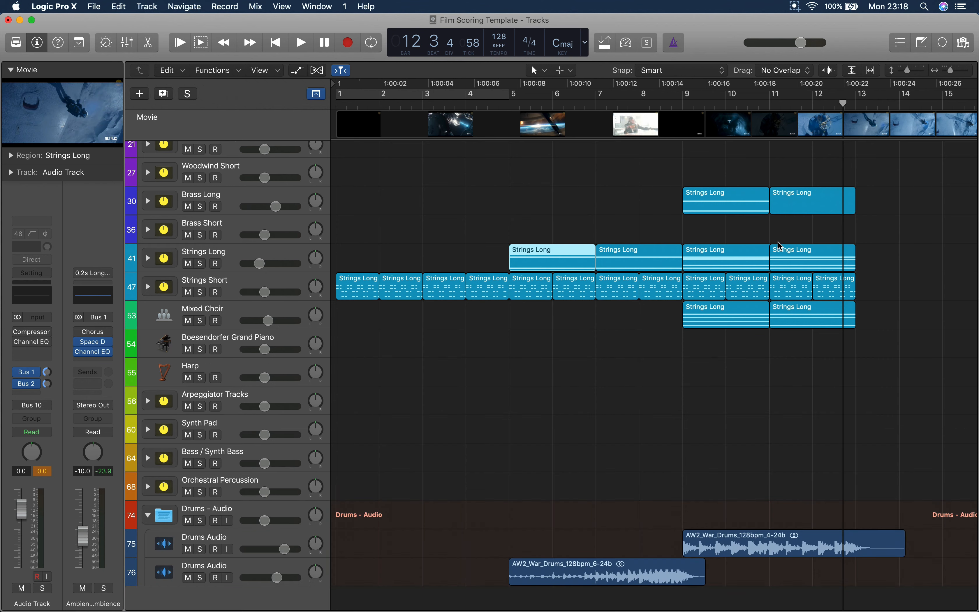
drag(781, 243, 744, 253)
key(p)
scroll(554, 436, down, 5)
scroll(554, 435, left, 5)
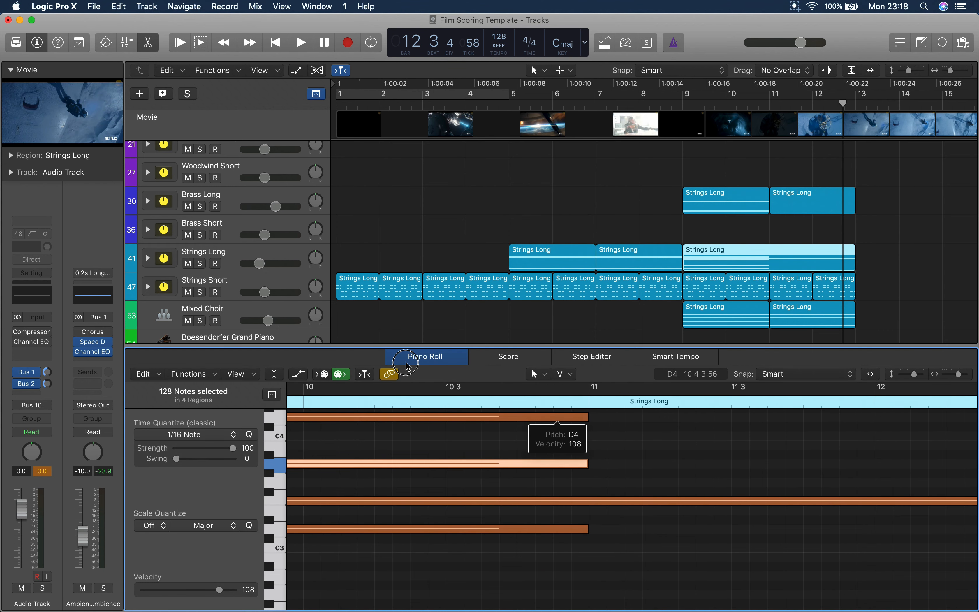
click(408, 363)
Step: Examine the notes of the two Brass Long regions from bar 9 in the Piano Roll
scroll(727, 260, up, 1)
drag(732, 183, 784, 235)
double_click(718, 236)
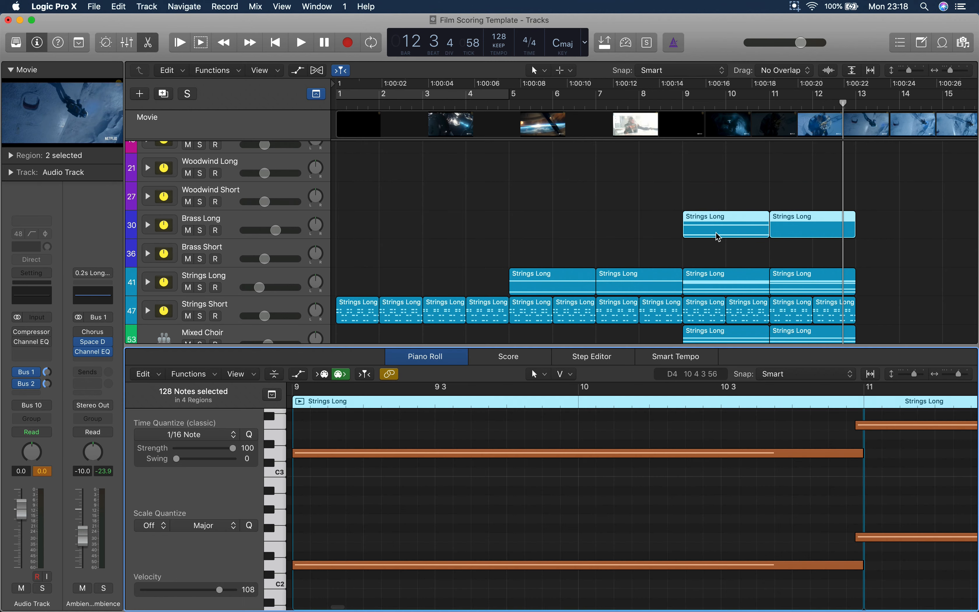
scroll(597, 459, right, 10)
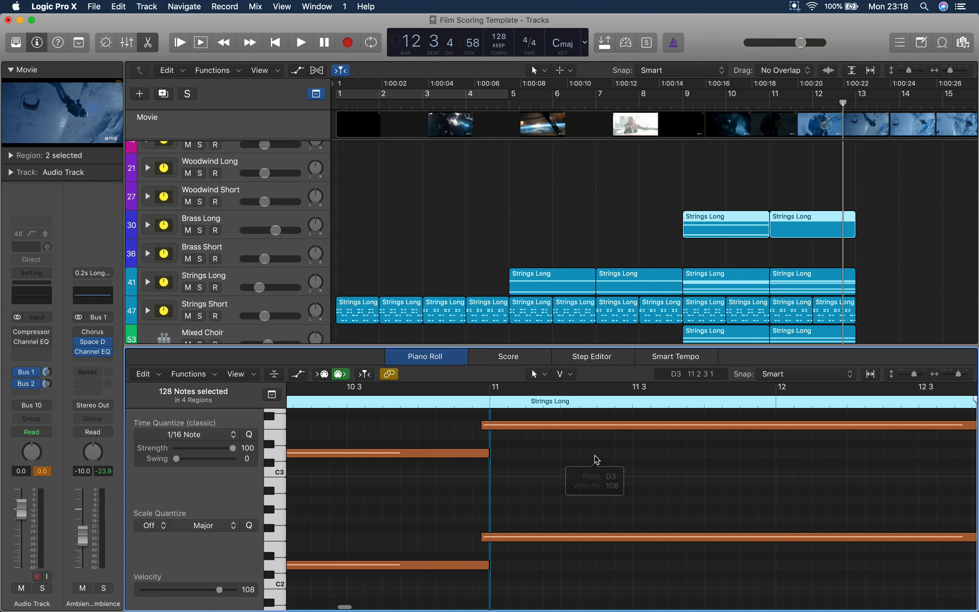
scroll(597, 459, right, 3)
key(e)
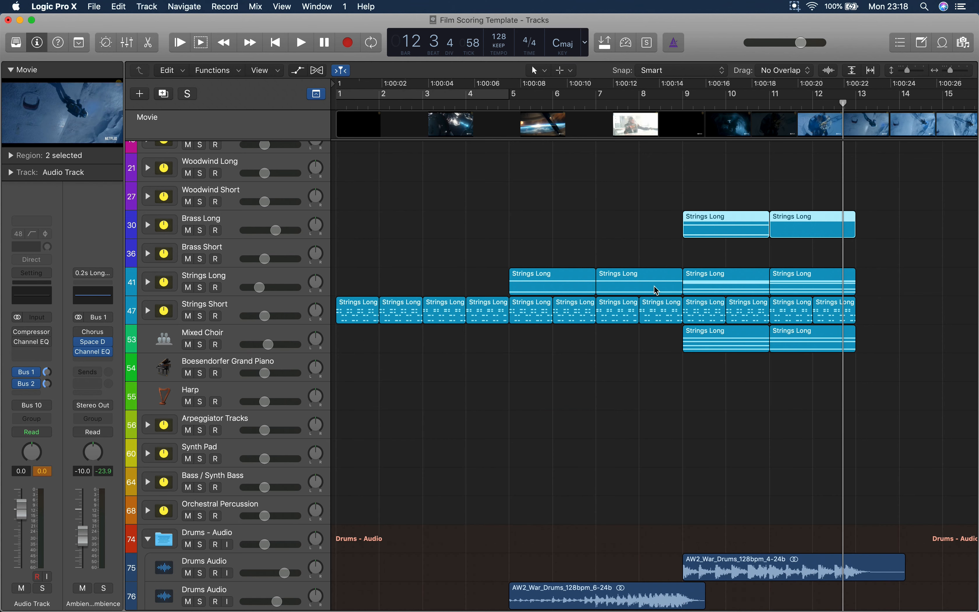
Step: Look over the track arrangement and select the two Mixed Choir regions from bar 9
scroll(697, 446, up, 15)
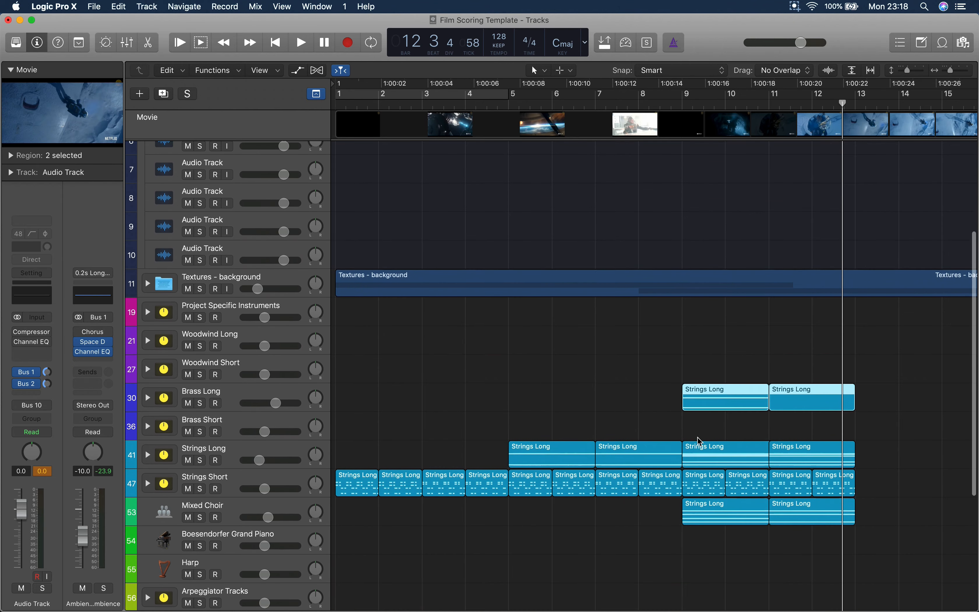
scroll(689, 299, down, 5)
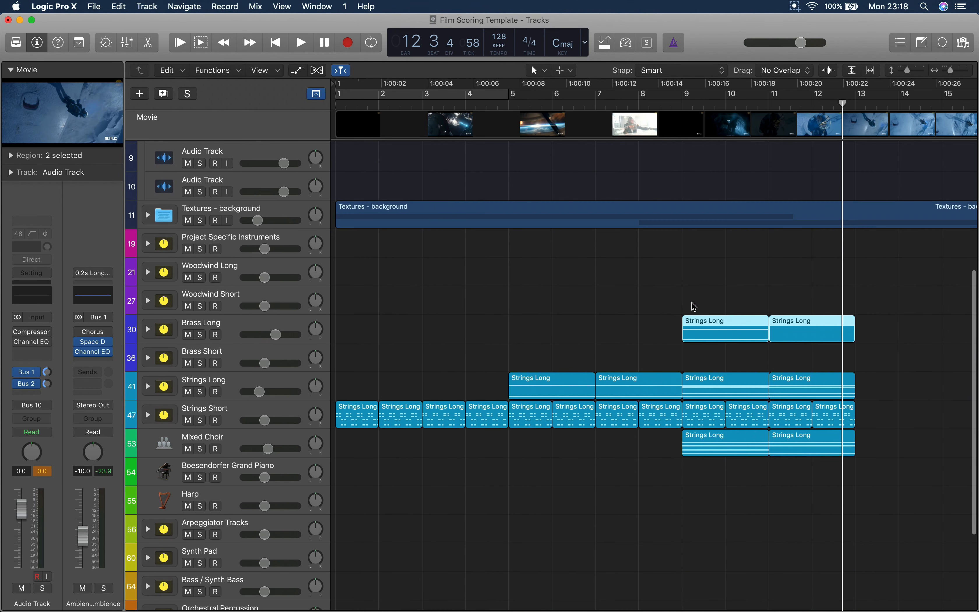
scroll(694, 388, down, 3)
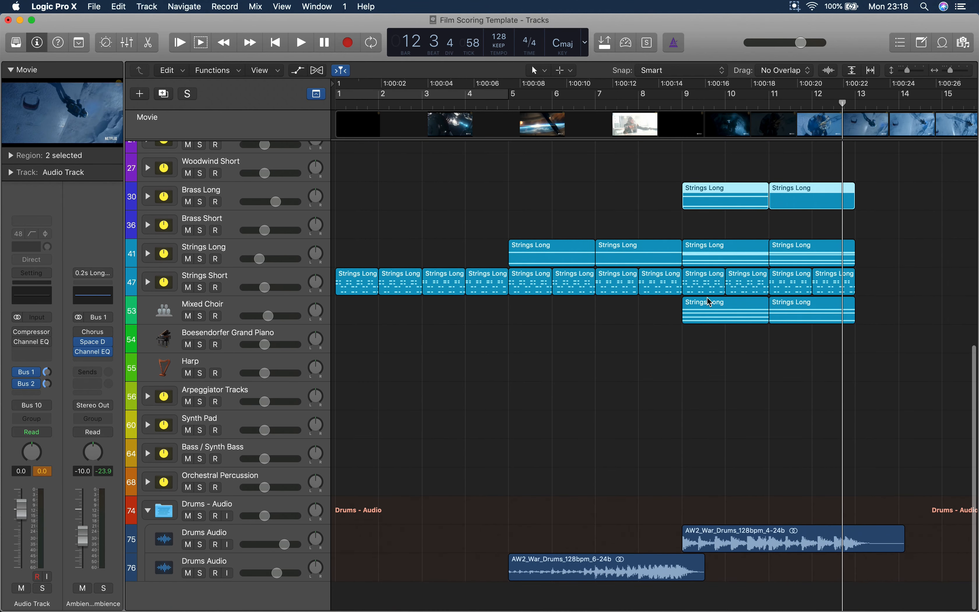
click(709, 315)
drag(711, 340, 771, 320)
scroll(740, 358, down, 1)
scroll(743, 362, up, 1)
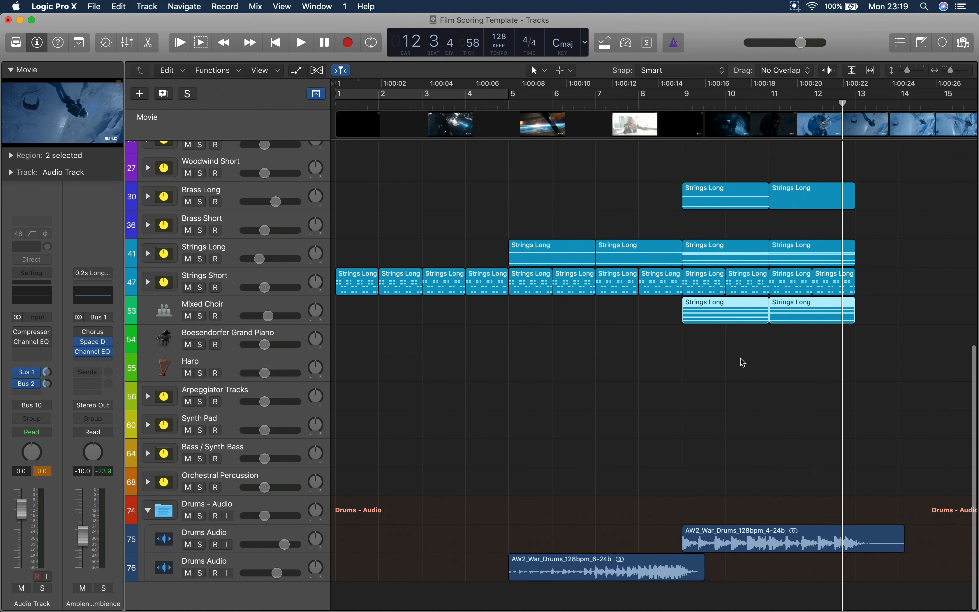
Step: Expand the Bass / Synth Bass stack and copy the two Strings Long regions from bars 5–8 onto the Monster Bass track at bar 9
click(229, 454)
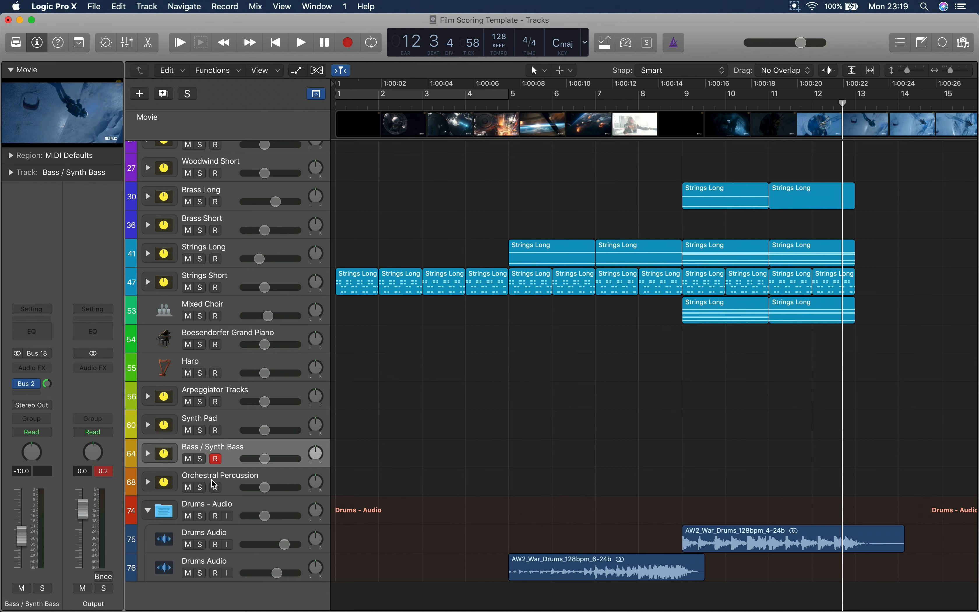
click(148, 454)
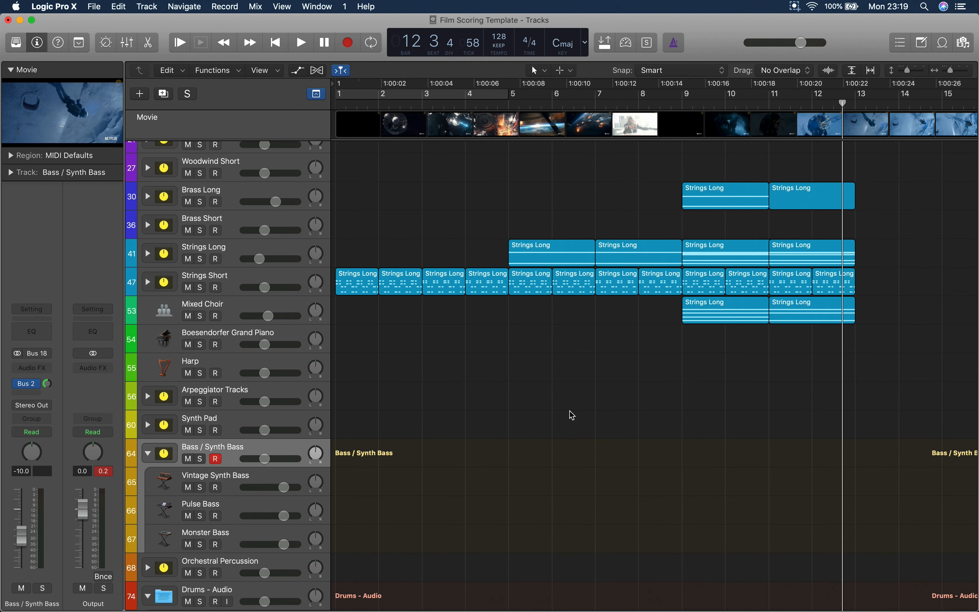
scroll(582, 425, down, 1)
drag(492, 202, 620, 244)
drag(559, 247, 731, 476)
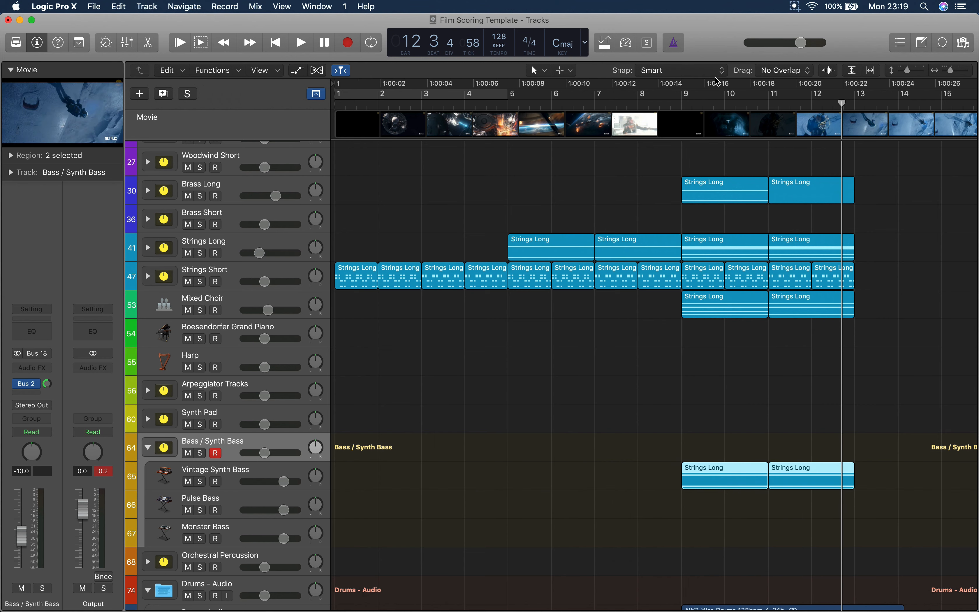
drag(724, 471, 724, 527)
Step: Play the cue from bar 9, briefly soloing the Monster Bass track to check its sound
click(670, 108)
key(space)
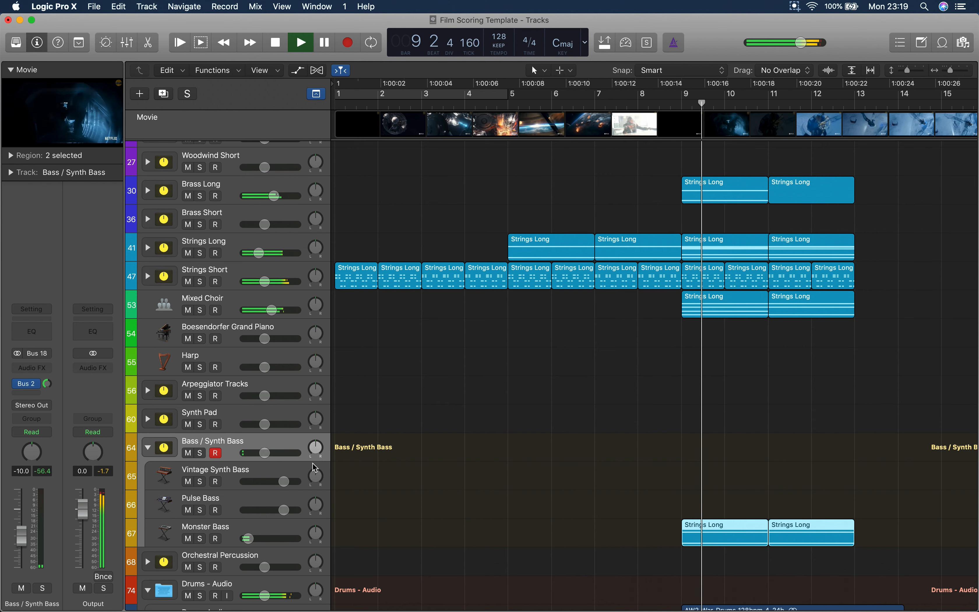
click(200, 539)
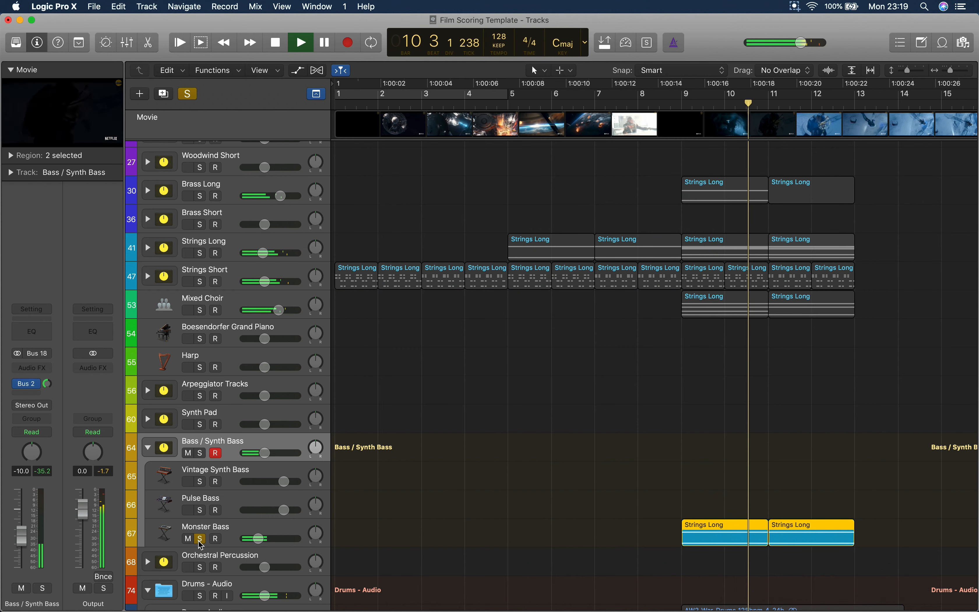
click(200, 539)
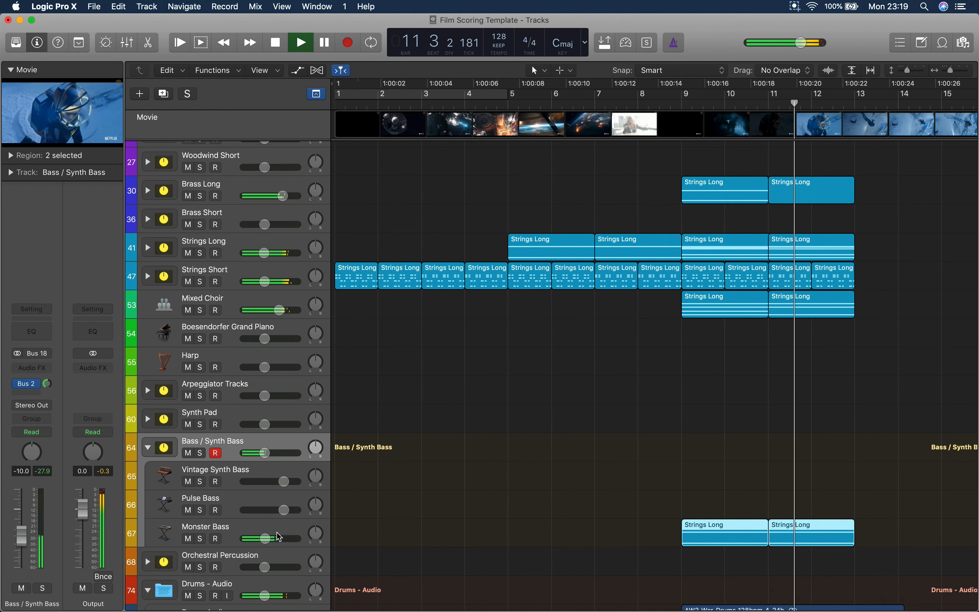
key(space)
Step: Delete the volume automation points between bars 9 and 13 on the Monster Bass track and hide the automation
key(a)
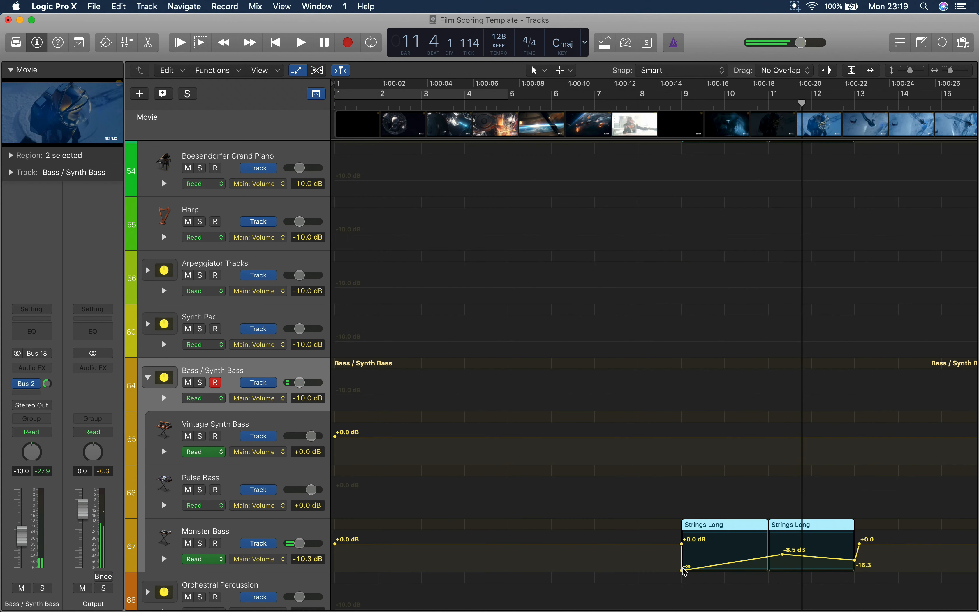
double_click(682, 569)
double_click(783, 555)
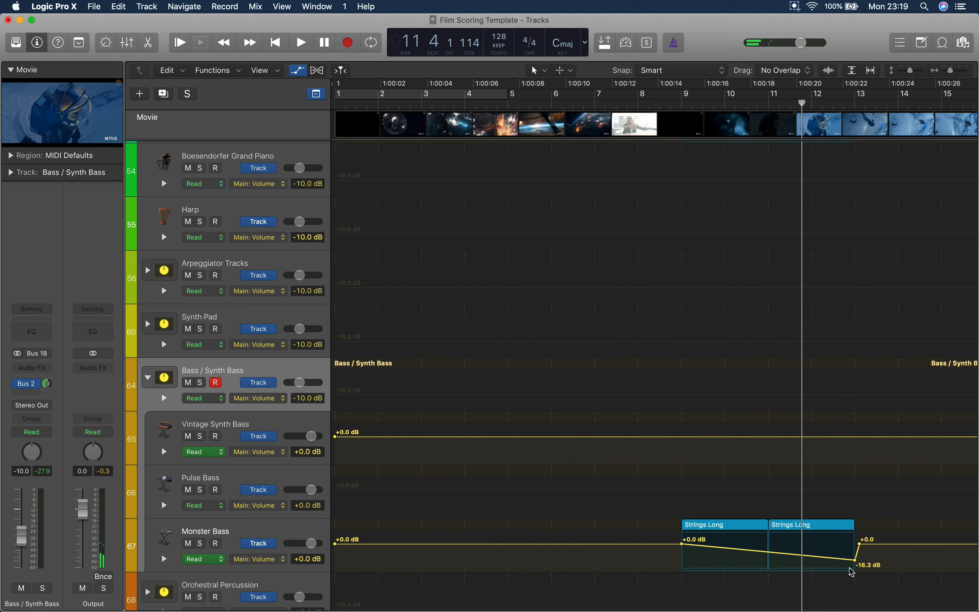
double_click(855, 561)
double_click(685, 548)
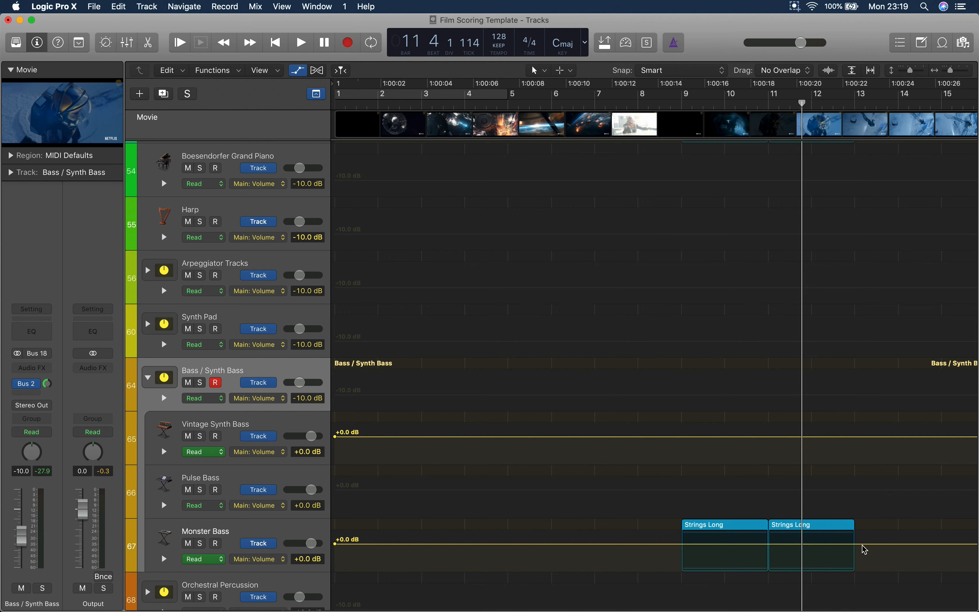
key(a)
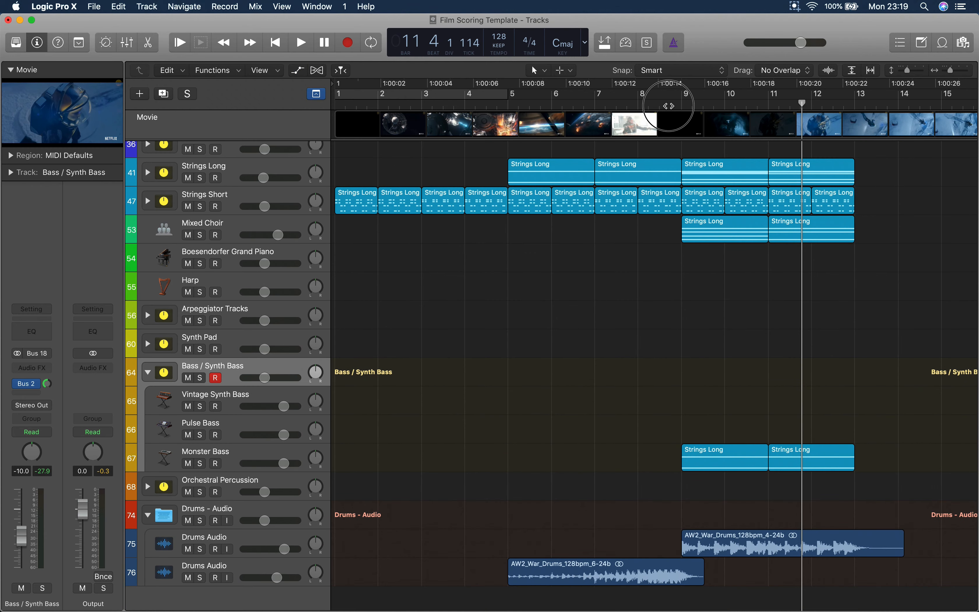
Step: Play the cue from bar 9 and solo the Monster Bass track
double_click(673, 100)
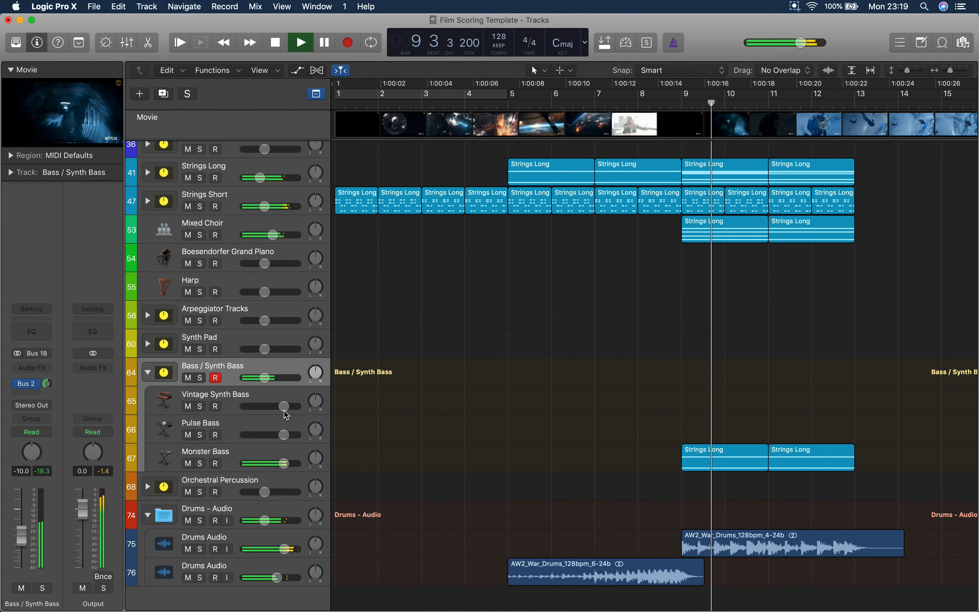
click(199, 463)
key(space)
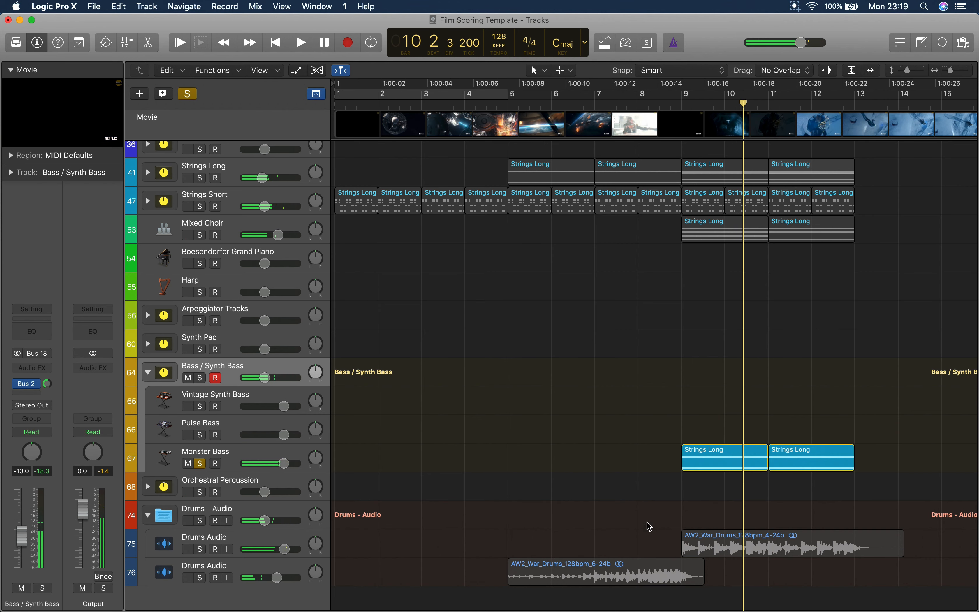
Step: Delete the upper-octave notes from both Monster Bass regions in the Piano Roll
double_click(733, 461)
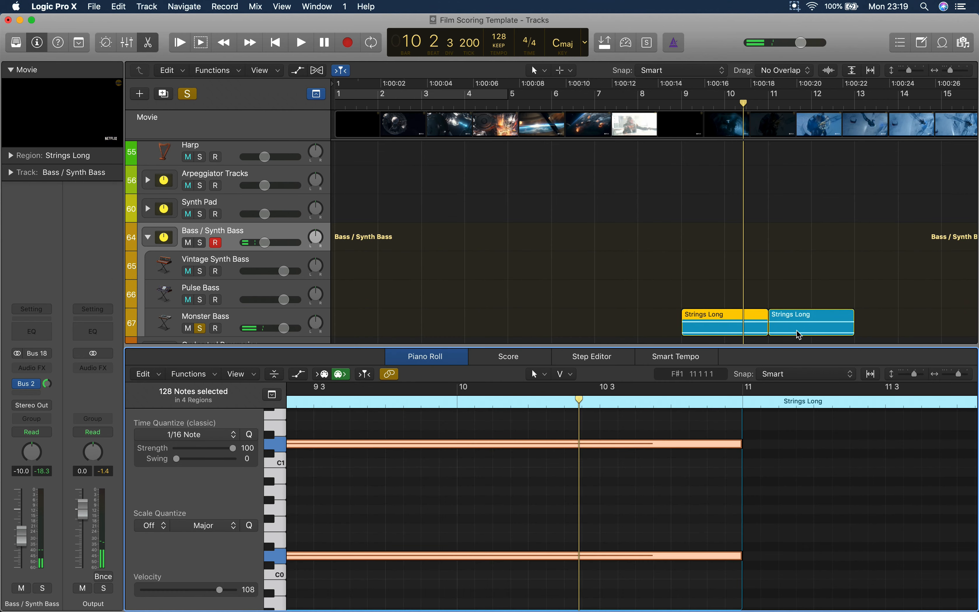
click(785, 276)
drag(724, 275, 795, 332)
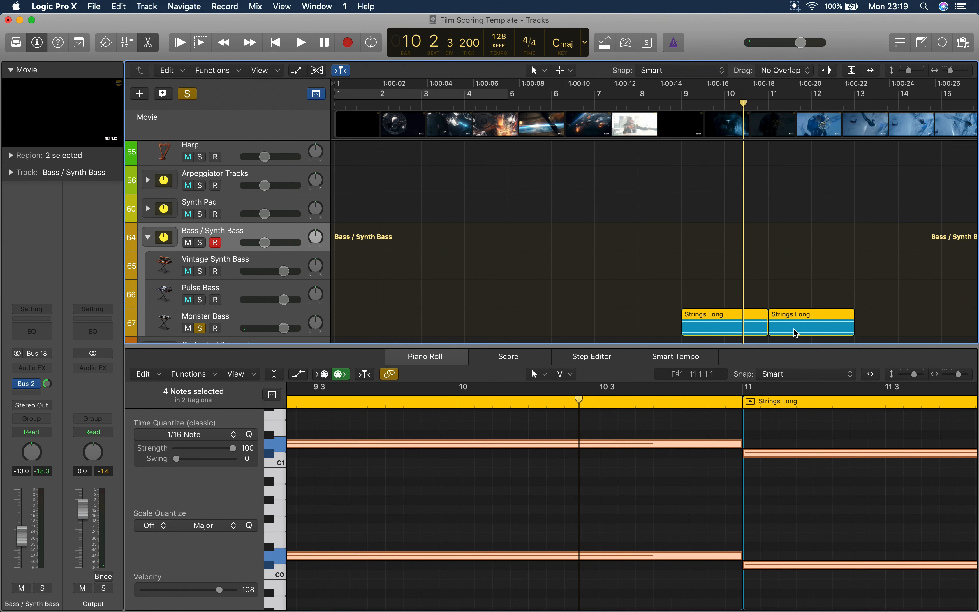
drag(718, 481, 798, 437)
key(Delete)
Step: Transpose the remaining notes of both Monster Bass regions up one octave
drag(672, 465, 756, 577)
scroll(699, 518, down, 1)
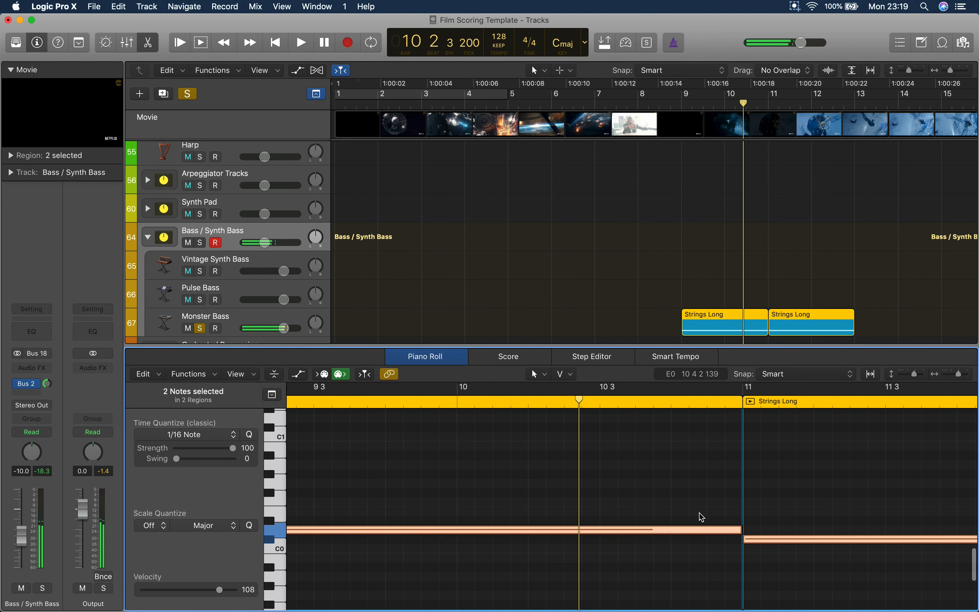
right_click(700, 522)
click(640, 543)
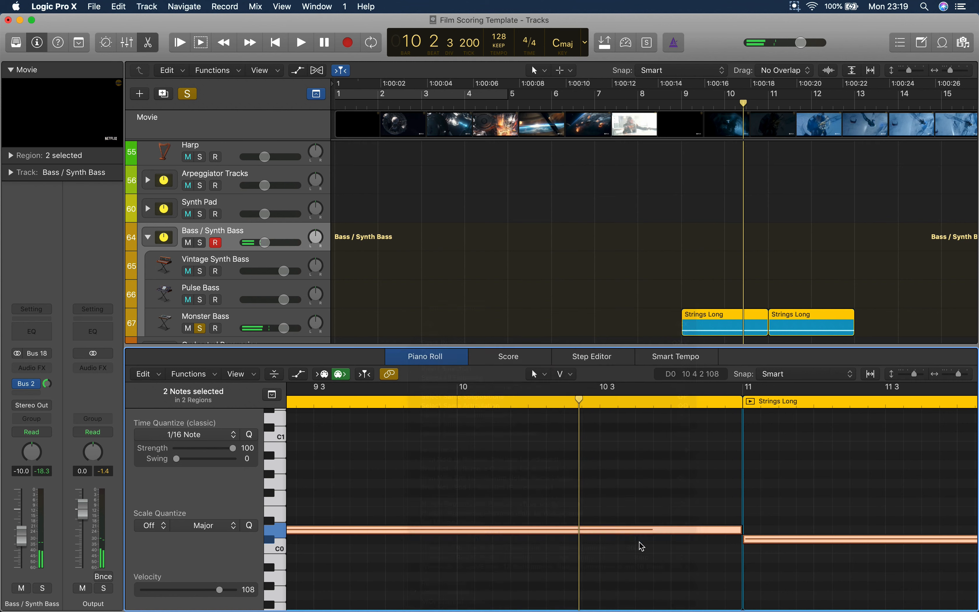
scroll(666, 453, up, 3)
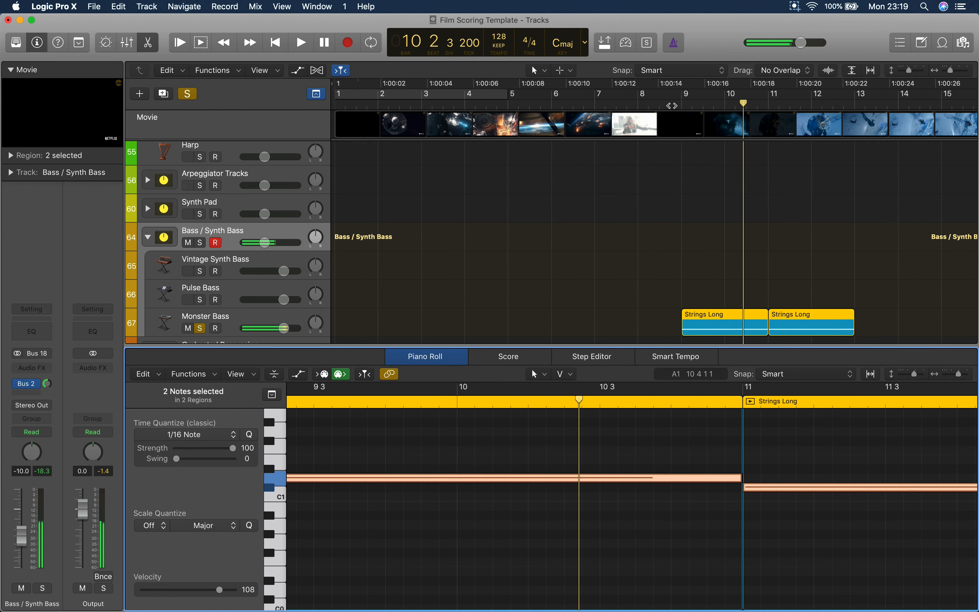
Step: Audition the Monster Bass part from bar 9 soloed, then unsolo the track and replay it in the full mix
double_click(672, 105)
key(space)
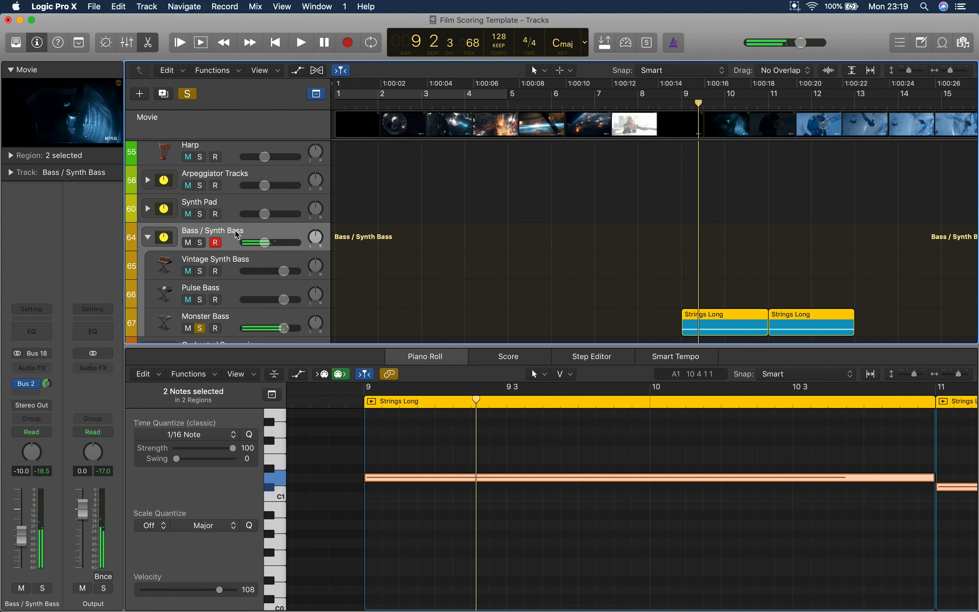
click(200, 328)
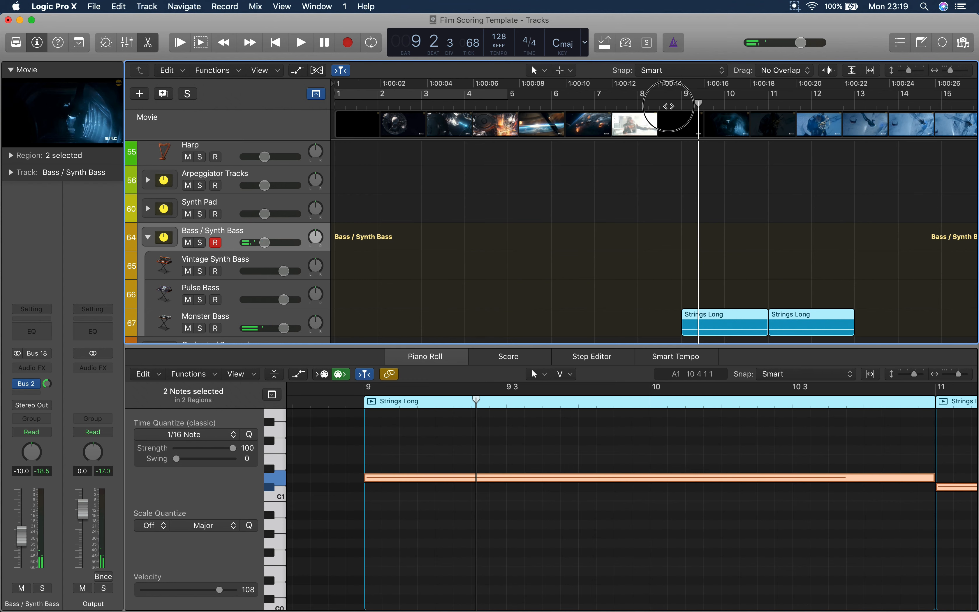
double_click(670, 105)
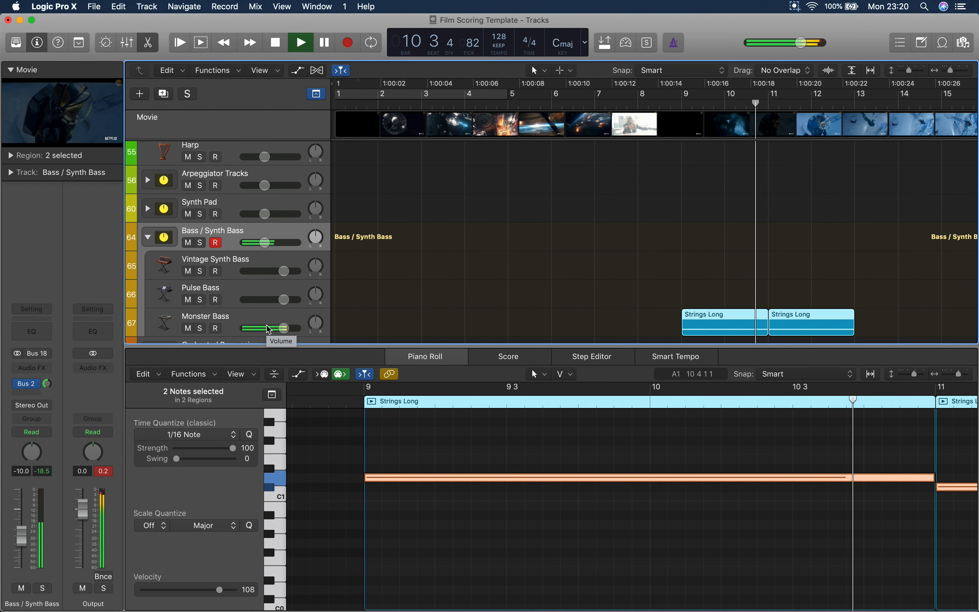
Step: Transpose the selected notes of both Monster Bass regions up 12 semitones
drag(317, 451, 388, 487)
right_click(399, 484)
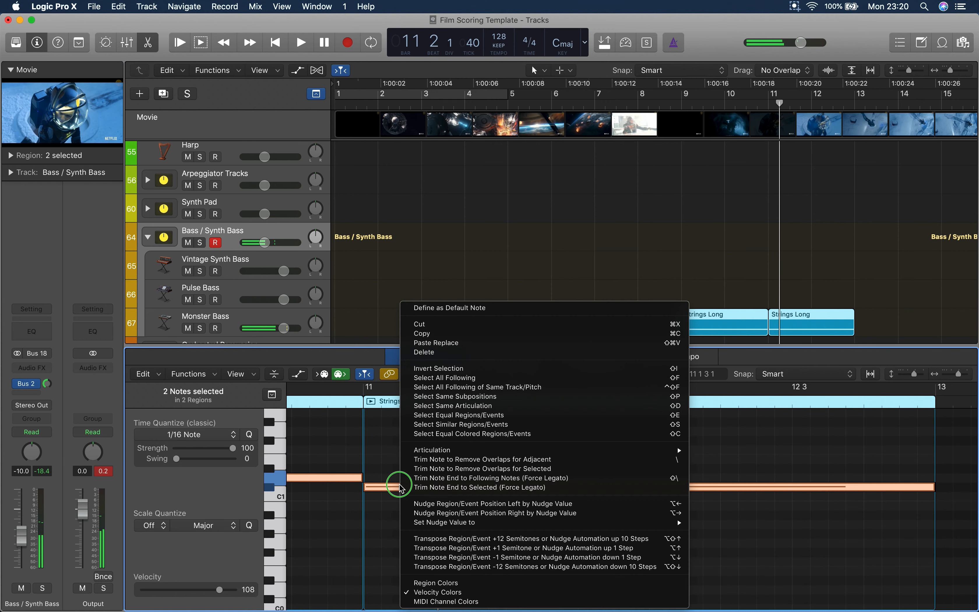
click(456, 540)
Step: Play the cue from just before bar 9 and briefly solo Monster Bass to check the transposed notes
click(649, 112)
key(space)
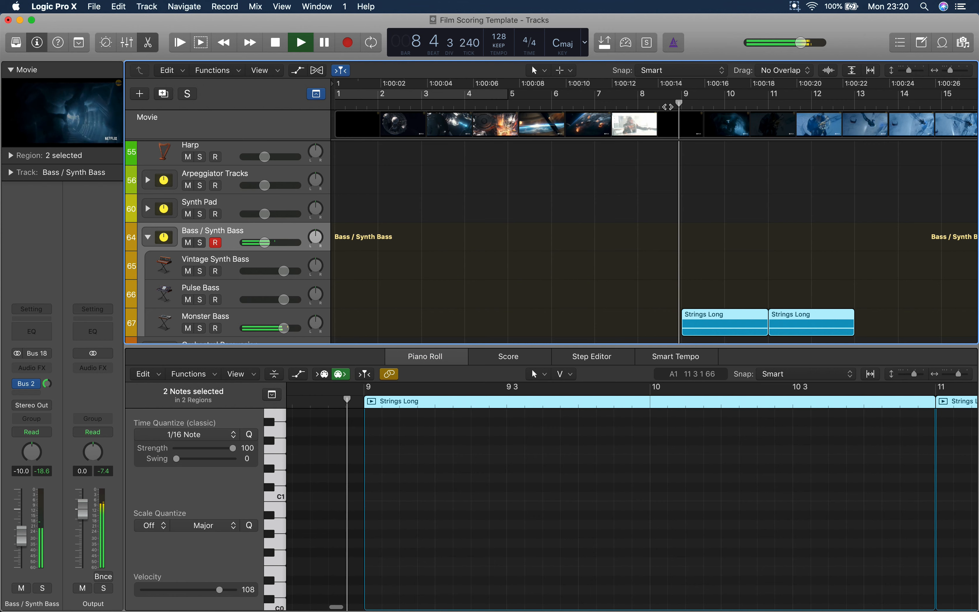
click(201, 328)
click(201, 329)
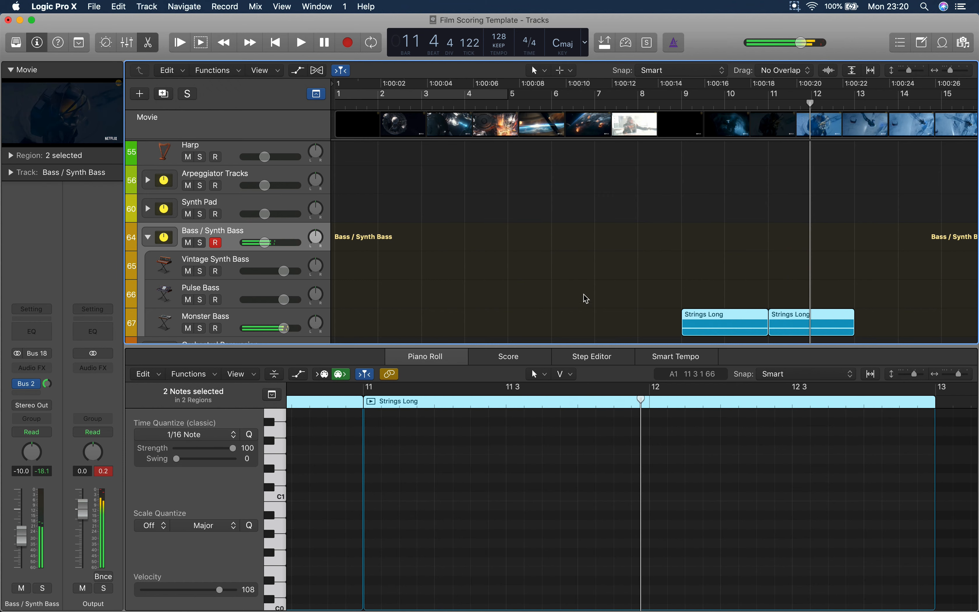
Step: Try the two Strings Long regions on the Vintage Synth Bass track and audition them from bar 9
drag(675, 263, 721, 271)
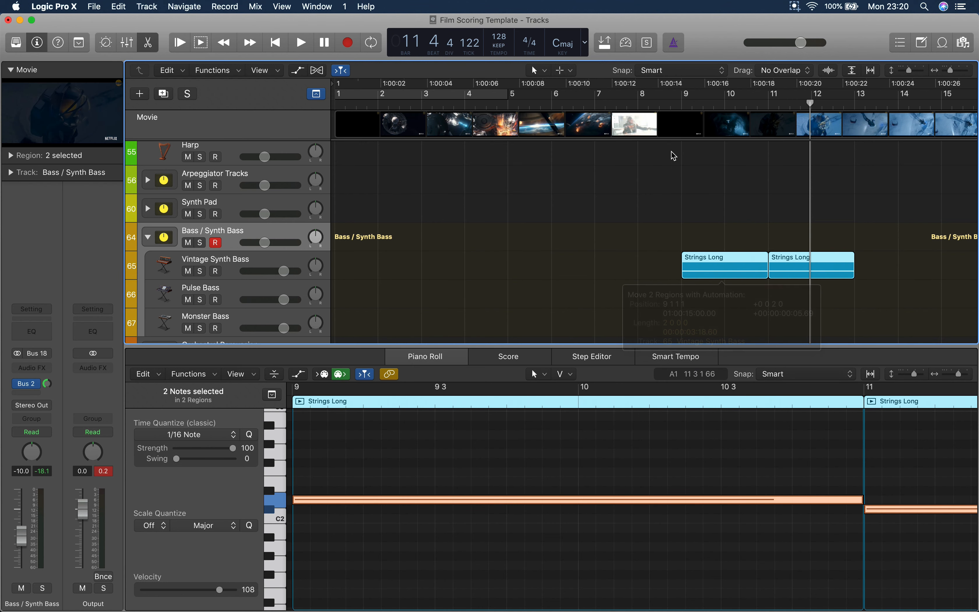
double_click(673, 109)
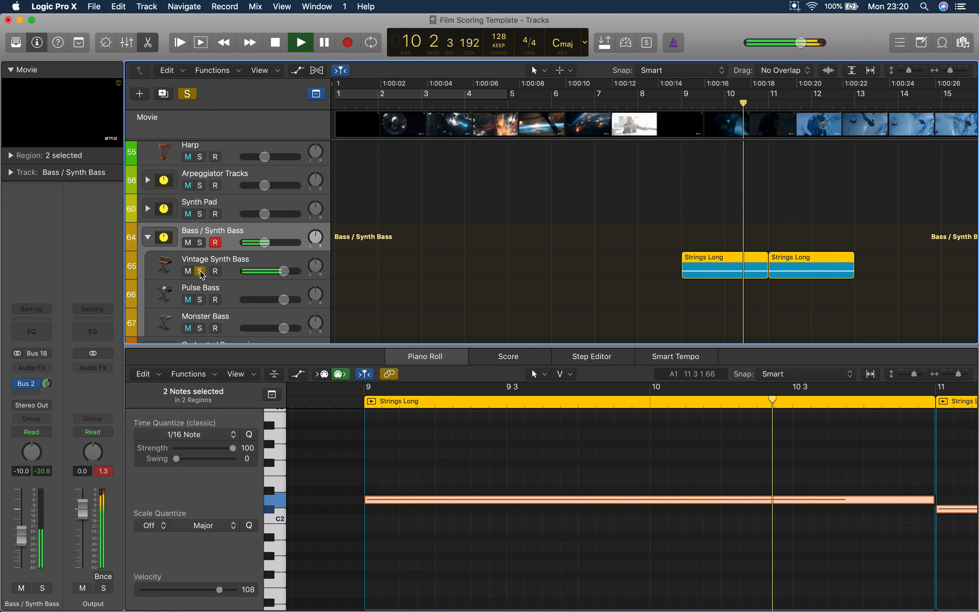
key(space)
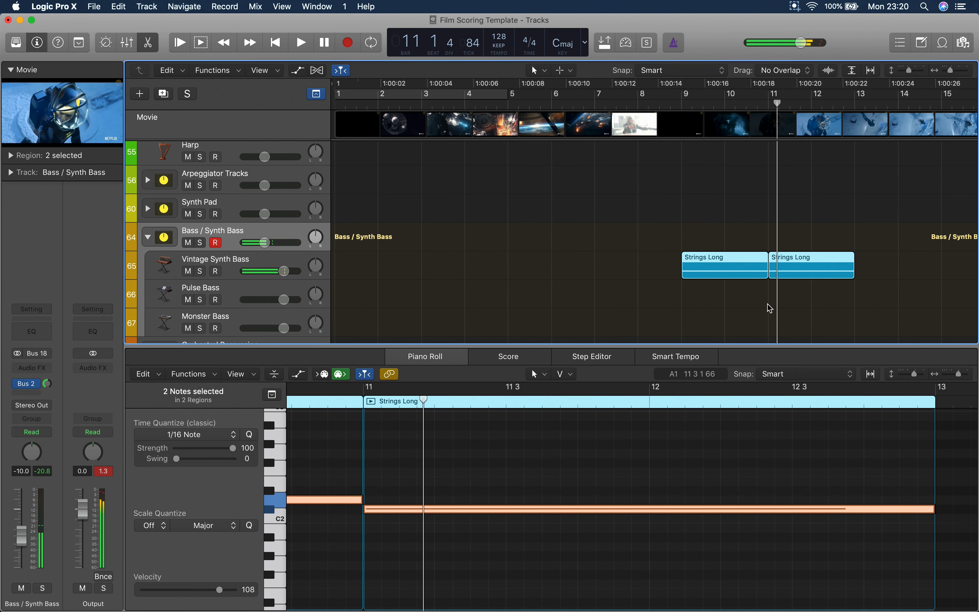
Step: Move the two Strings Long regions to the Pulse Bass track and audition them from bar 9, soloed and in the mix
drag(734, 274, 734, 303)
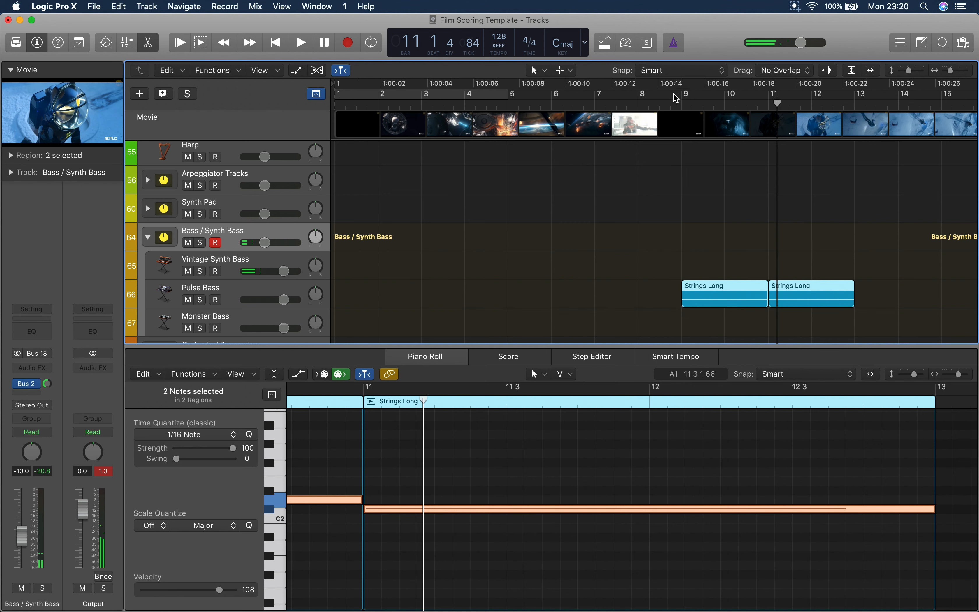
click(669, 104)
key(space)
click(200, 299)
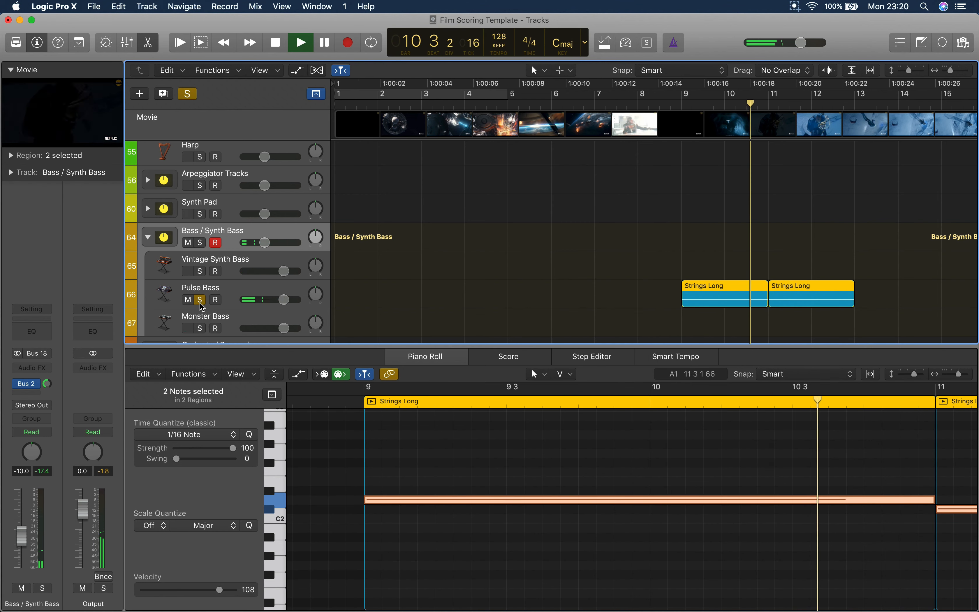
click(200, 300)
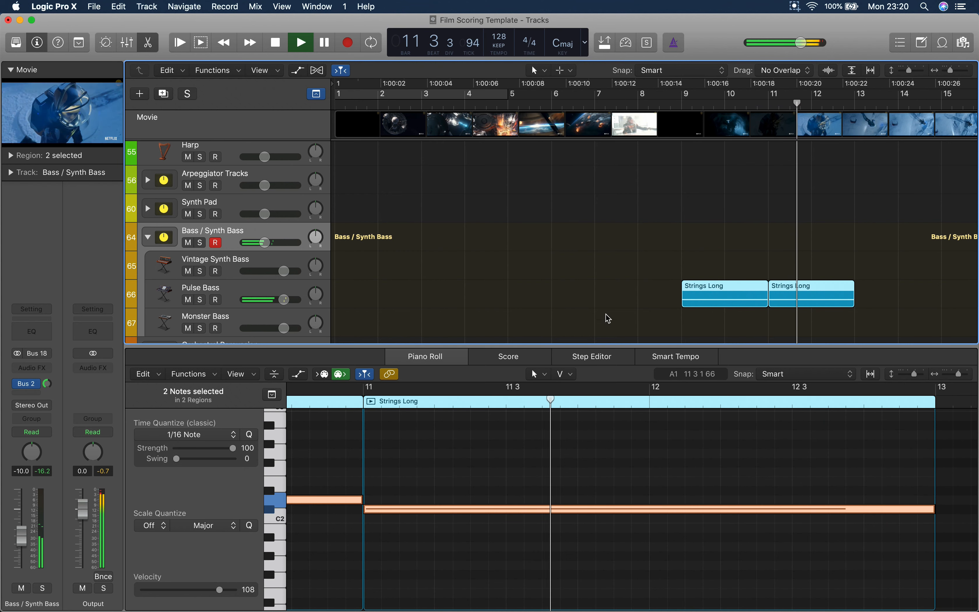
key(space)
Step: Copy the two Pulse Bass regions onto the Monster Bass track and play the layered bass from bar 9
scroll(651, 317, down, 3)
drag(715, 255, 716, 272)
double_click(680, 107)
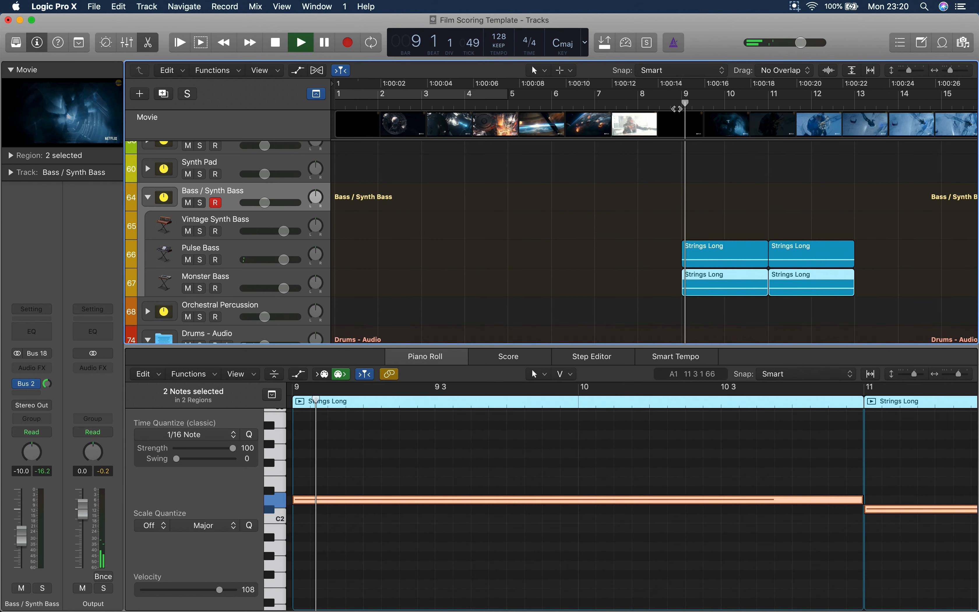
scroll(682, 167, down, 4)
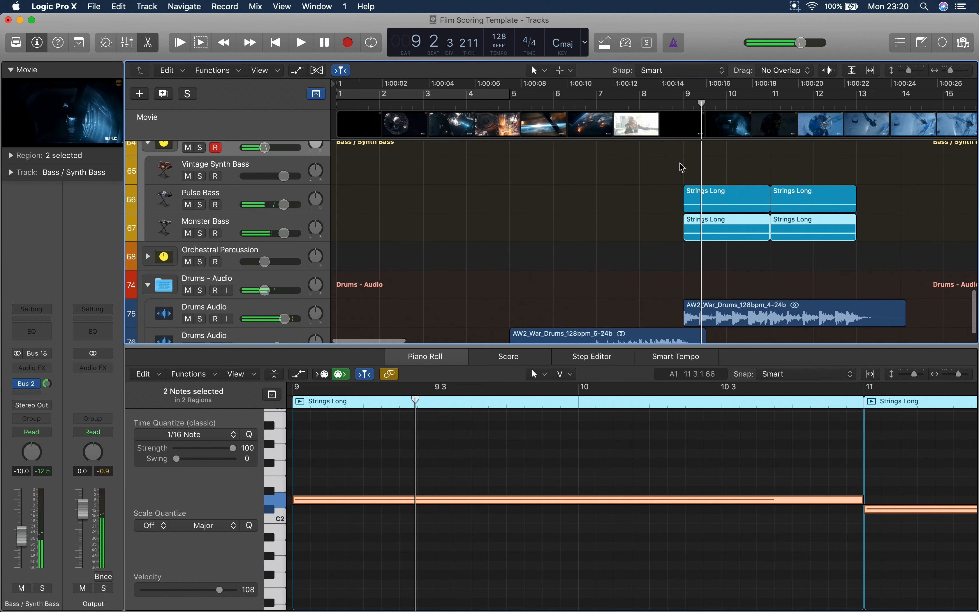
Step: Expand the Synth Pad stack and copy two of the Strings Long bass regions at bar 9 onto its Airways track
scroll(682, 167, up, 6)
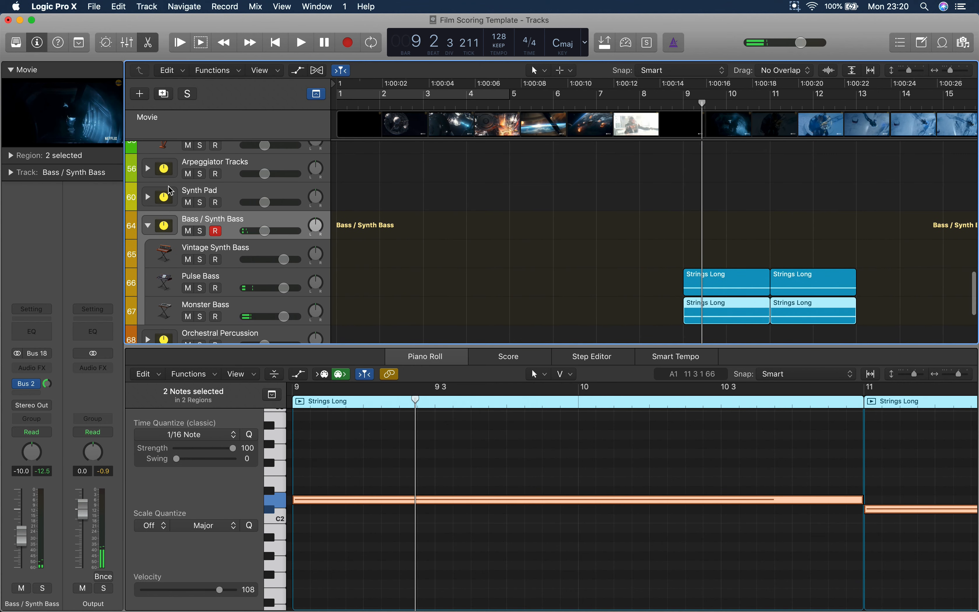
click(148, 198)
scroll(510, 213, down, 3)
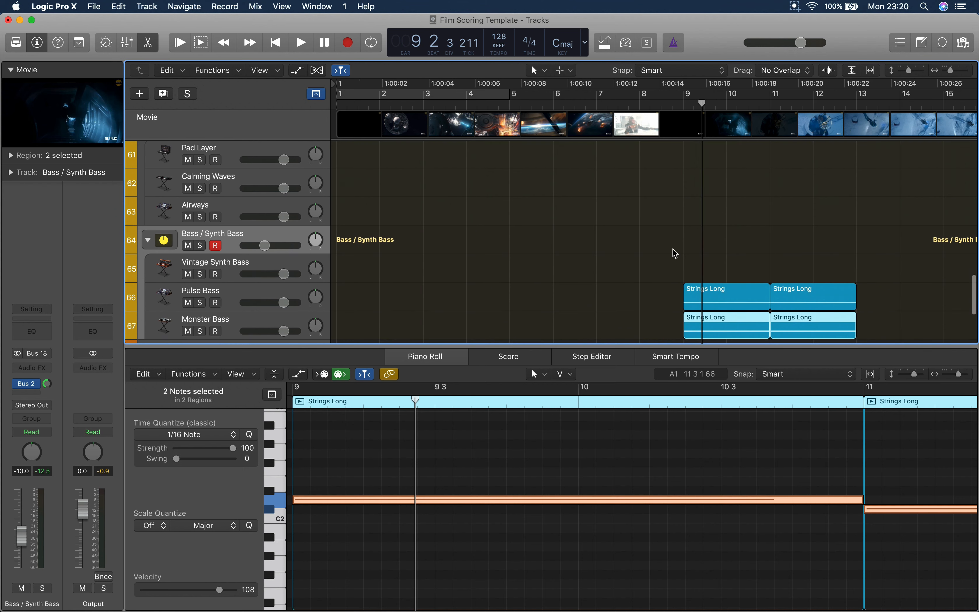
click(717, 266)
drag(743, 265, 745, 191)
scroll(744, 190, up, 3)
scroll(744, 191, up, 1)
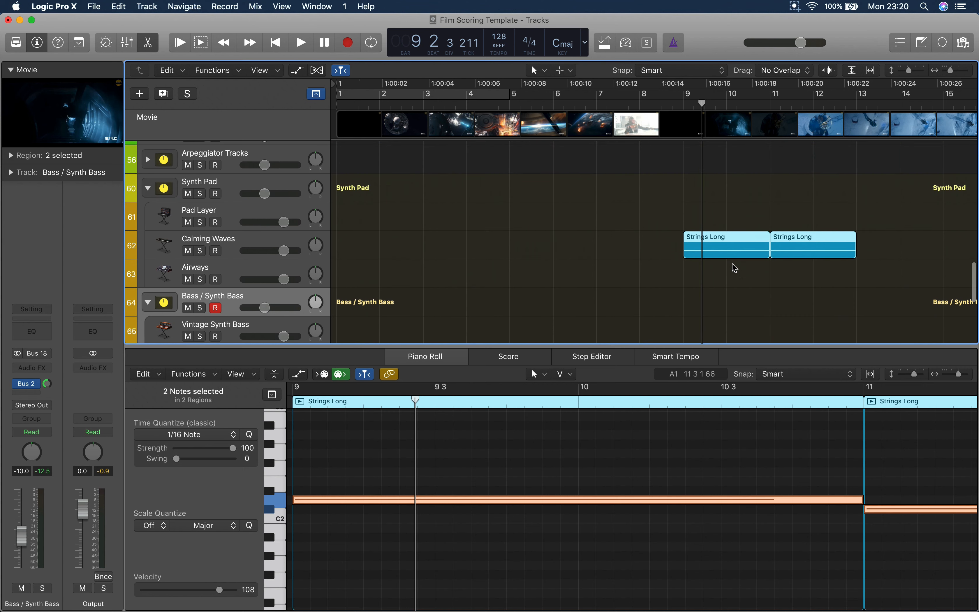
drag(730, 251, 730, 280)
Step: Play the cue and solo the Airways track briefly to compare it with the full mix
key(space)
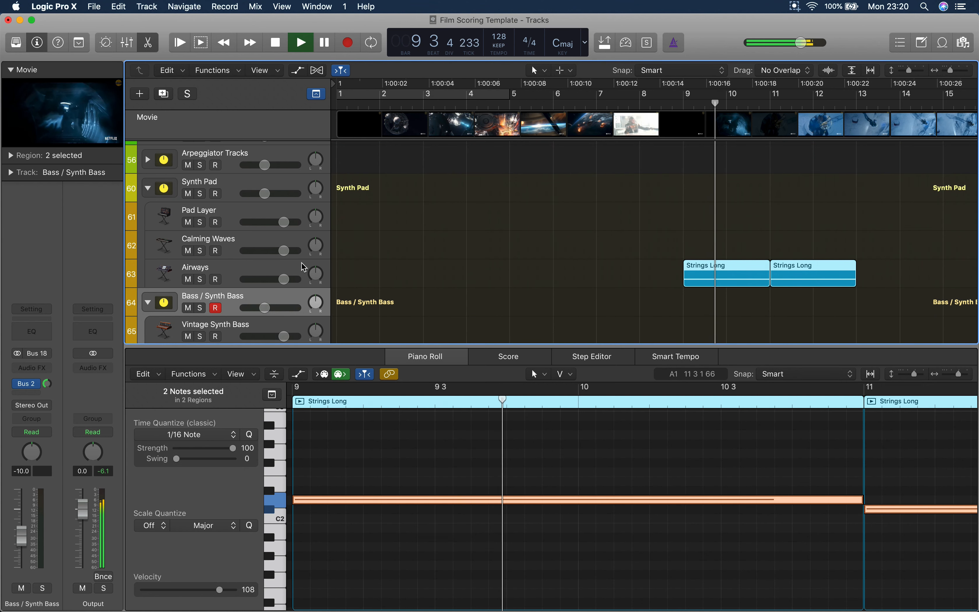
click(201, 280)
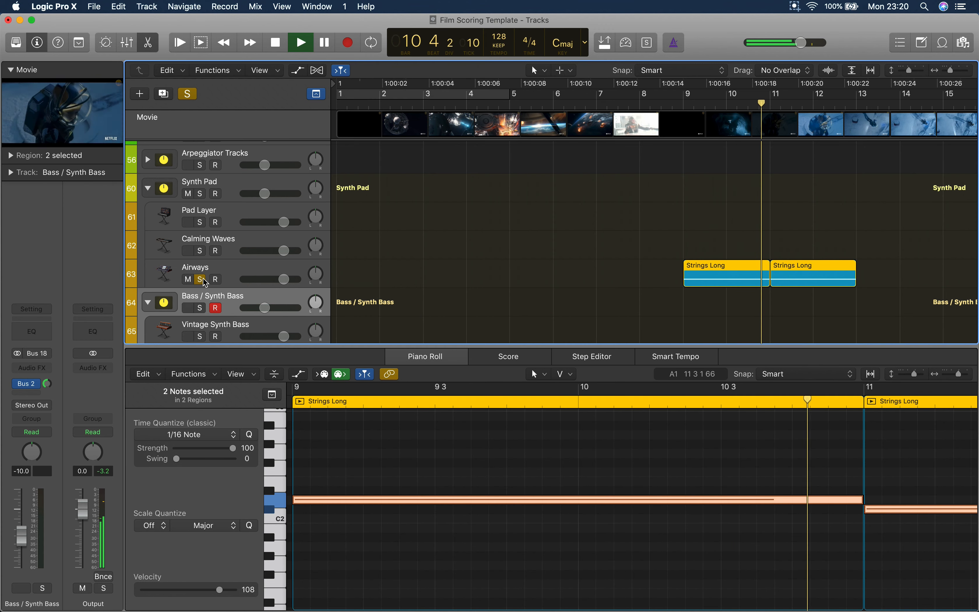
click(201, 279)
key(space)
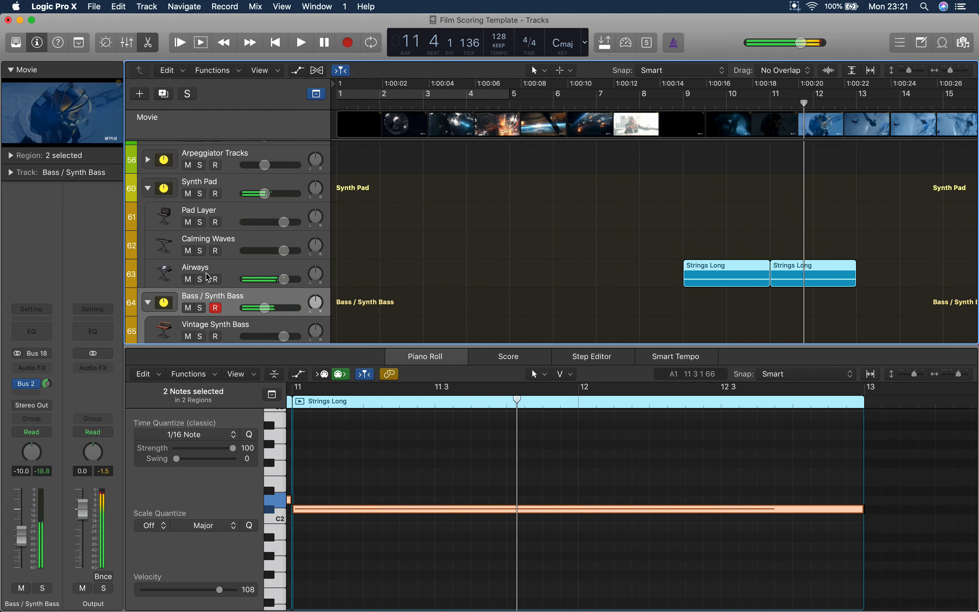
Step: Transpose the notes of both Airways regions up two octaves and play the cue from bar 9
scroll(338, 519, left, 5)
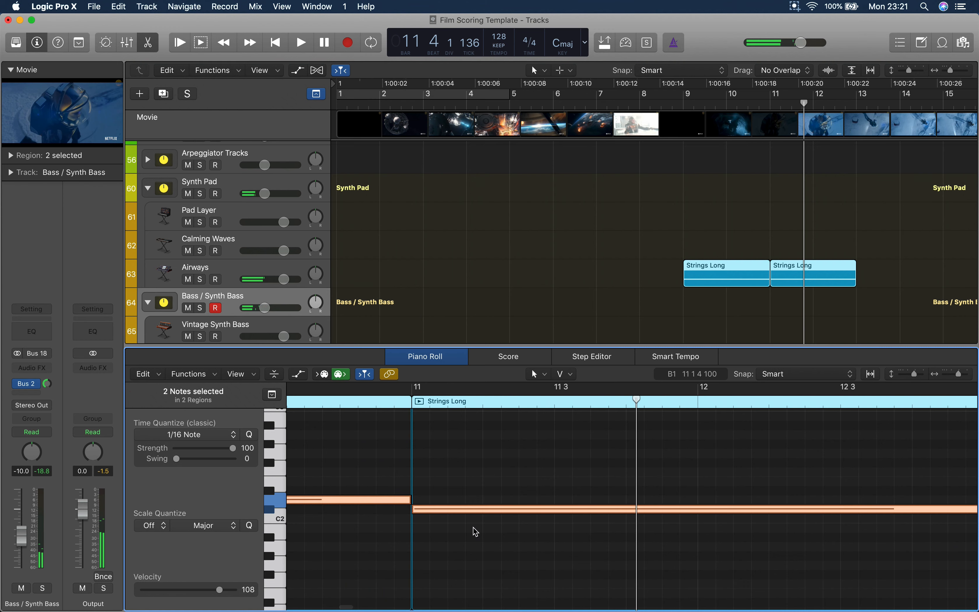
right_click(462, 519)
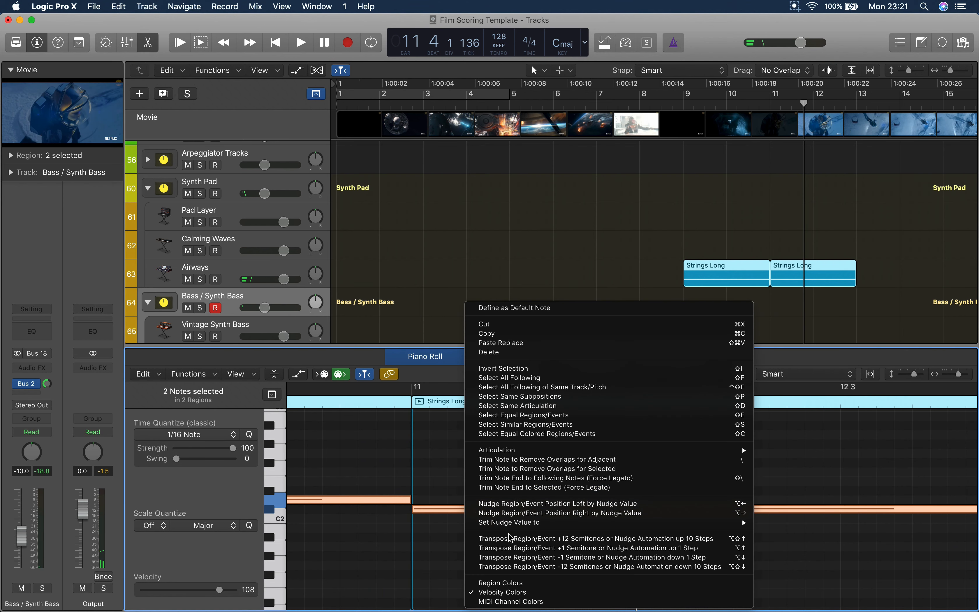
click(510, 539)
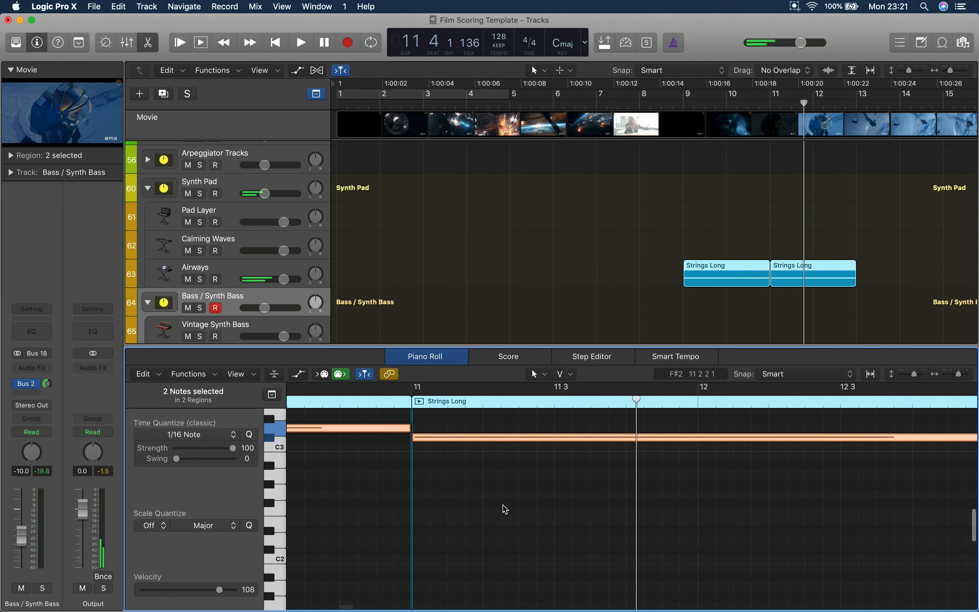
right_click(506, 499)
click(510, 539)
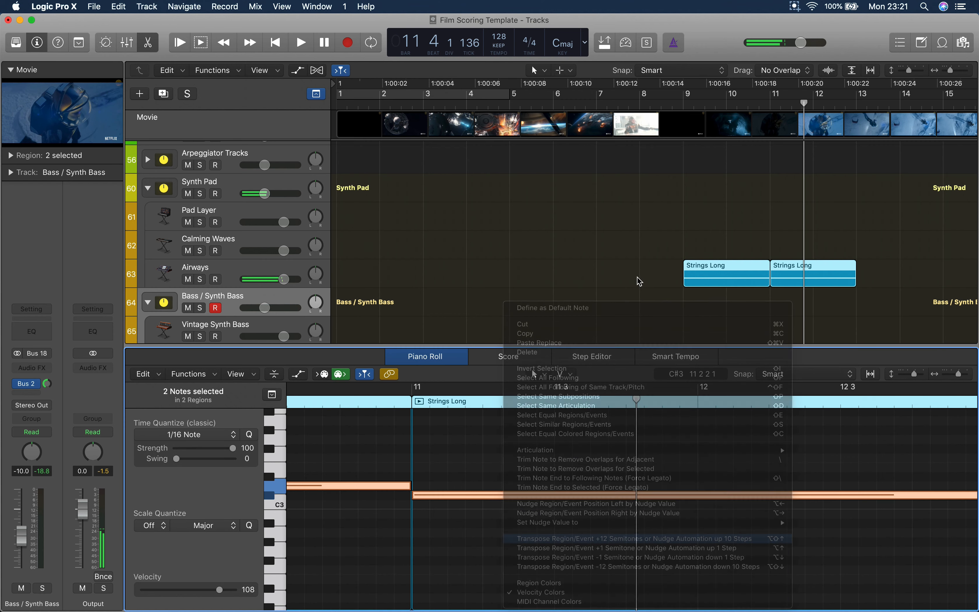
click(675, 112)
key(space)
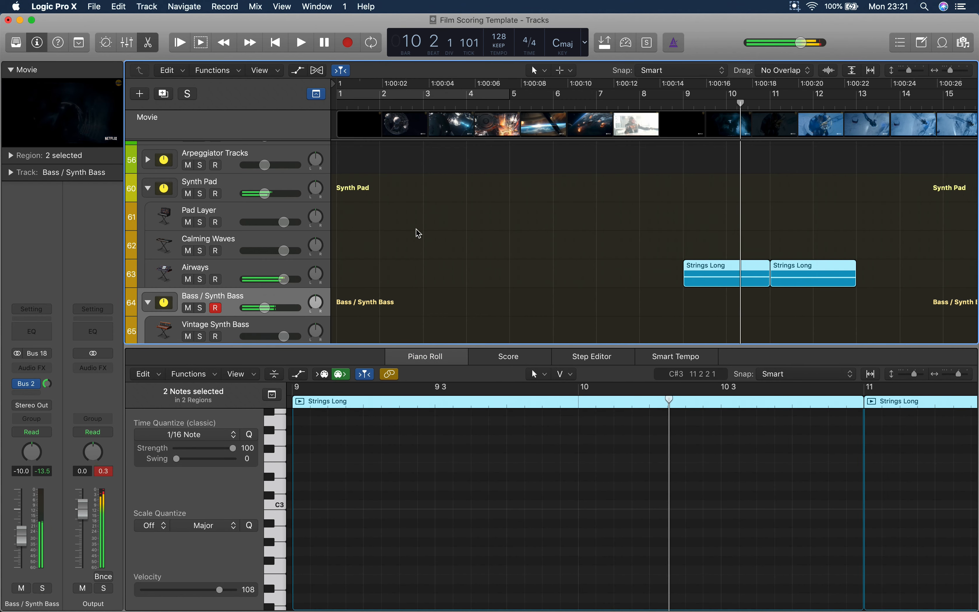
Step: Expand the Arpeggiator Tracks stack and copy the two Airways regions onto its Tech Chords track
scroll(626, 245, up, 3)
drag(723, 272, 717, 326)
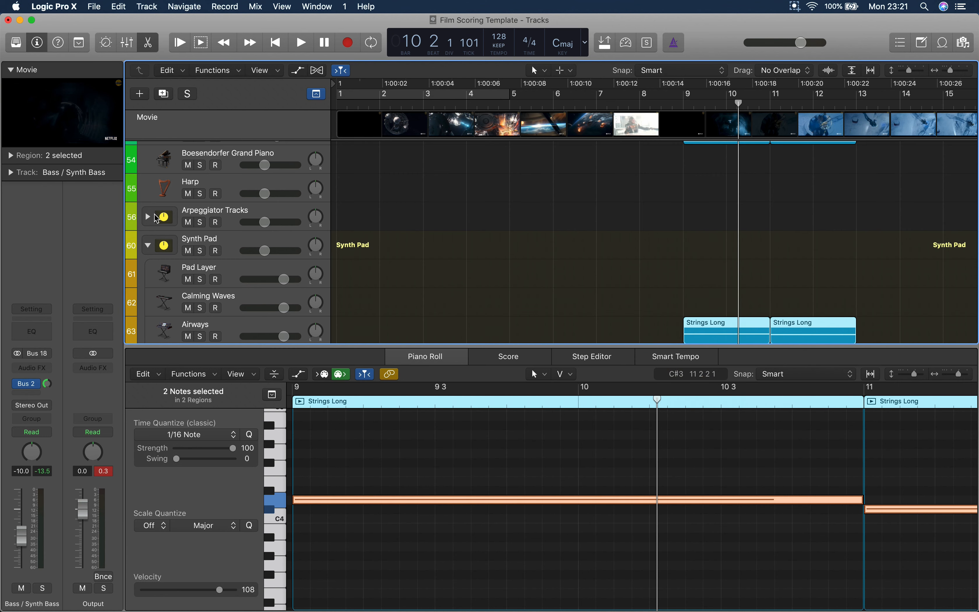
click(148, 219)
scroll(599, 271, down, 3)
drag(691, 220, 790, 328)
drag(713, 332, 703, 185)
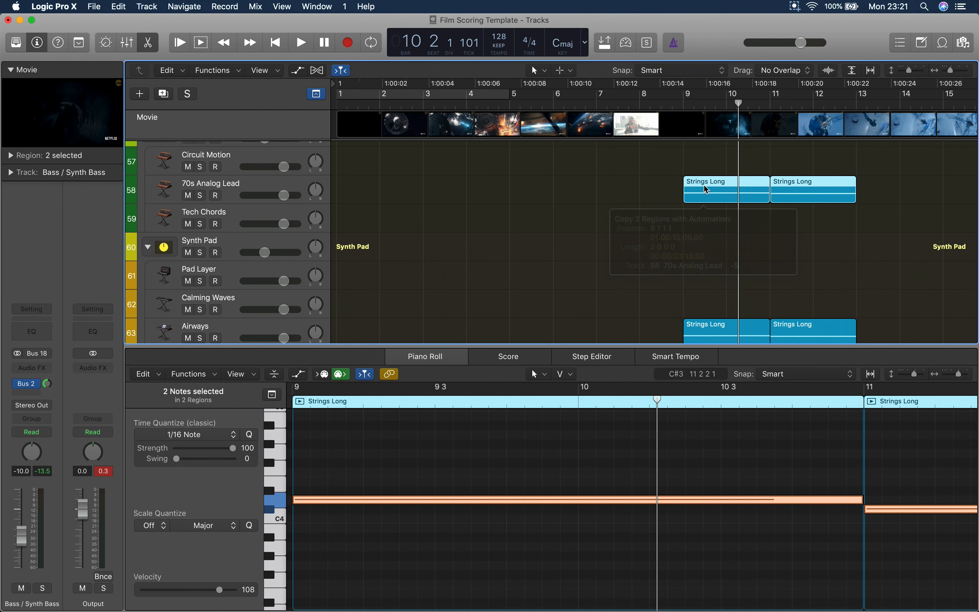
scroll(704, 184, up, 2)
scroll(704, 186, up, 1)
drag(726, 261, 724, 286)
Step: Play the cue from bar 9 and solo the Tech Chords track briefly to check its sound
double_click(675, 108)
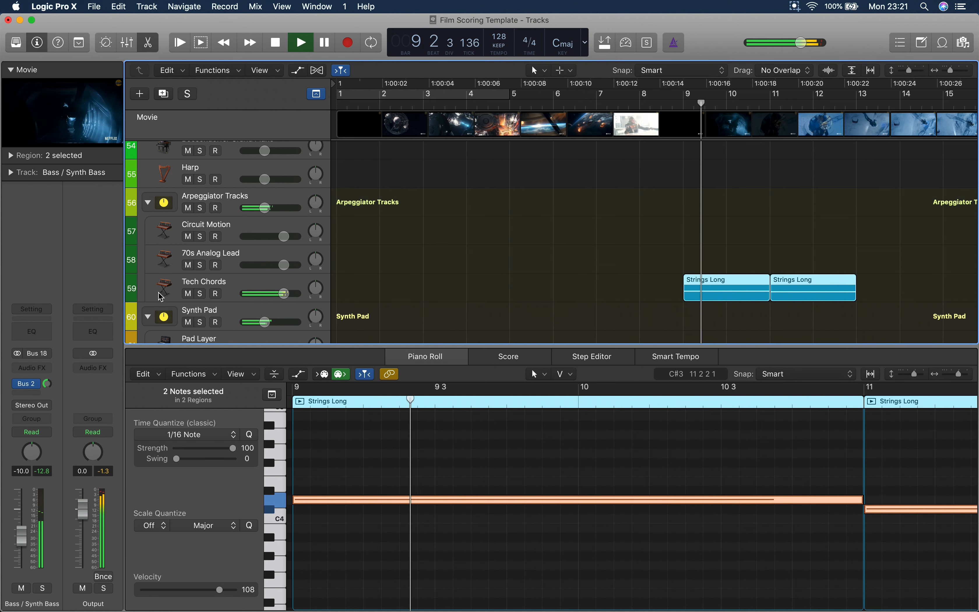
click(200, 293)
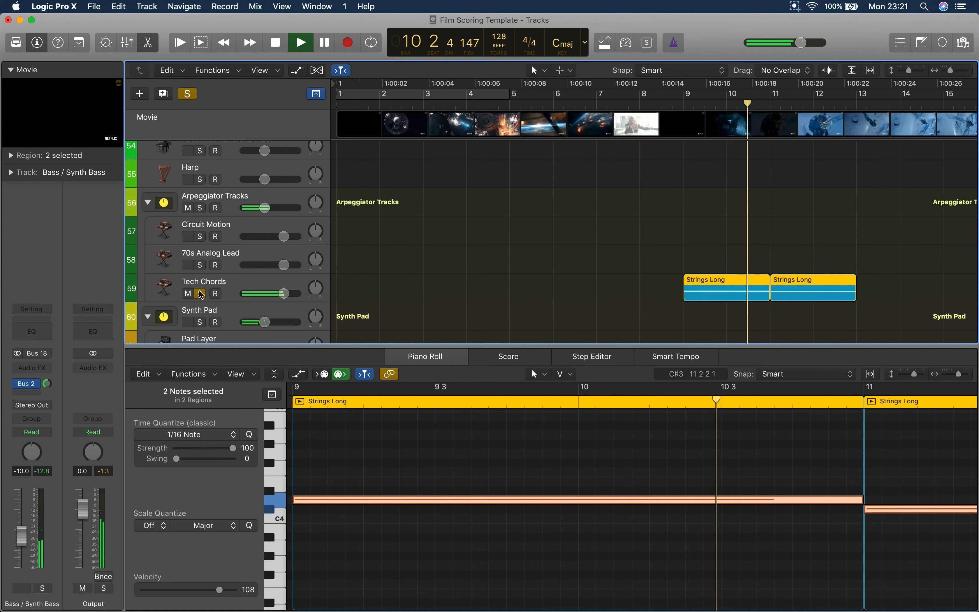
click(200, 293)
key(space)
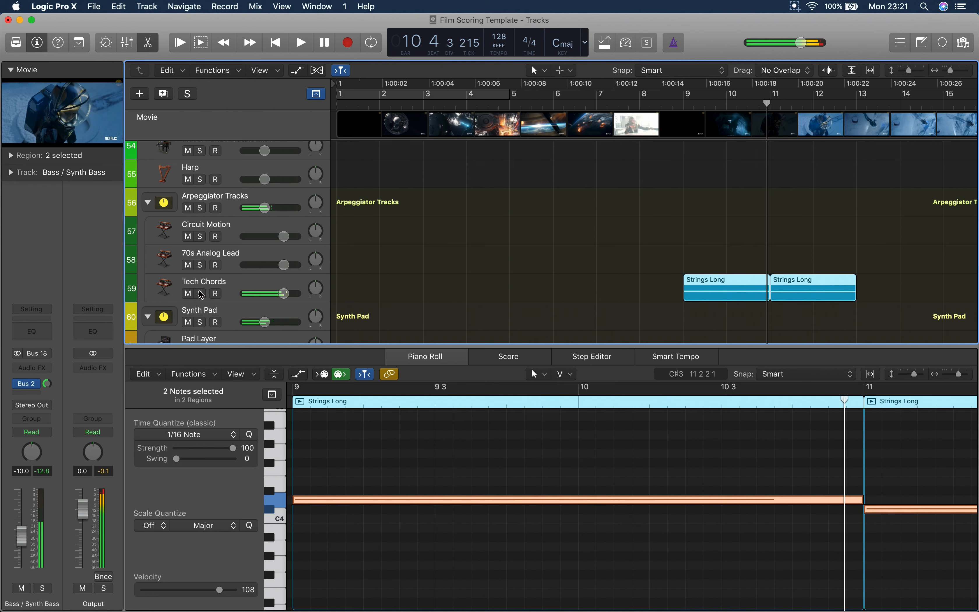
Step: Replay the cue from about bar 8 and lower the Tech Chords volume slightly
double_click(642, 111)
click(284, 293)
drag(283, 293, 317, 299)
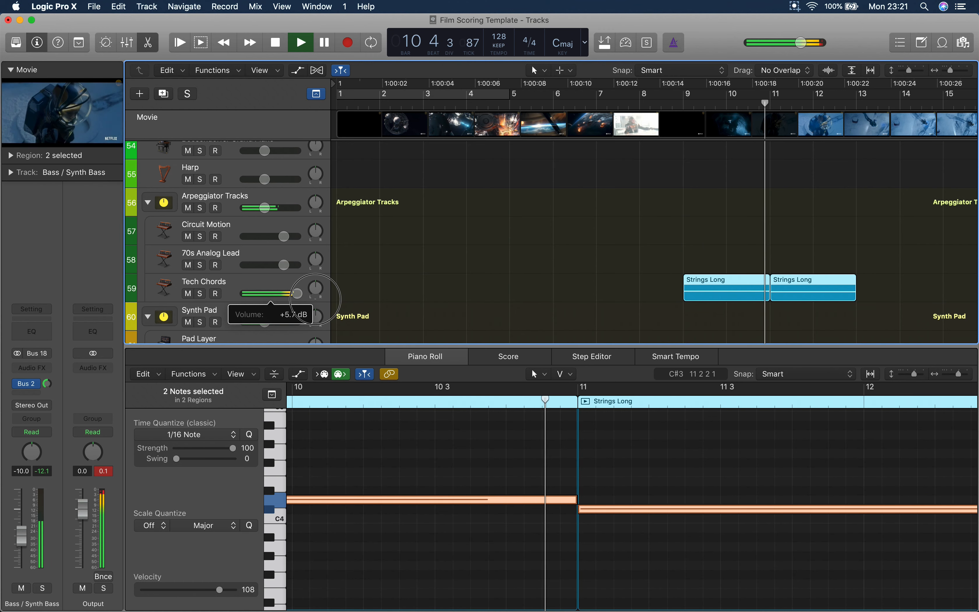
drag(295, 294, 274, 297)
key(space)
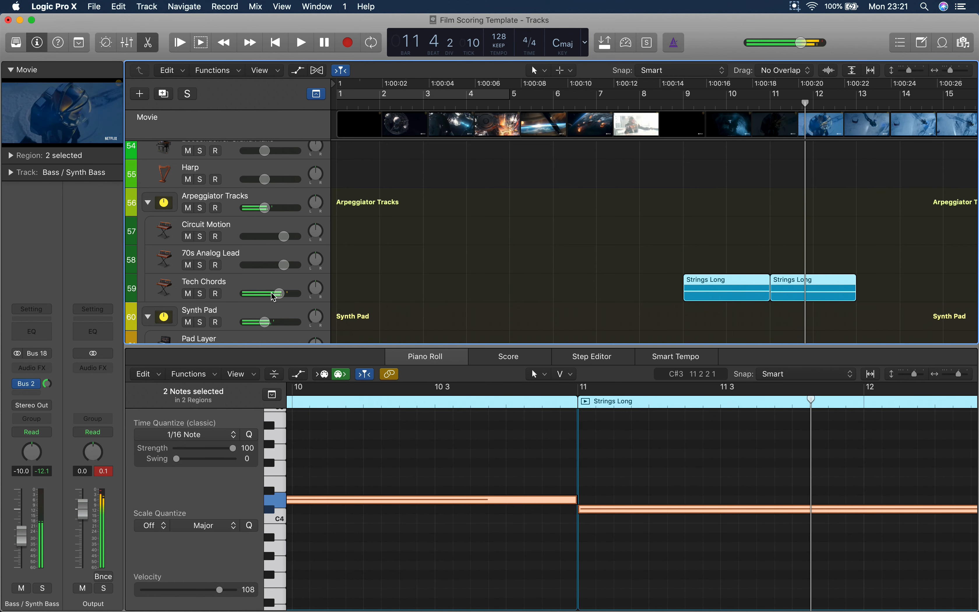
Step: Move the two Tech Chords regions to the Circuit Motion track and audition them with the track soloed and in the mix, testing its volume
drag(715, 279, 730, 234)
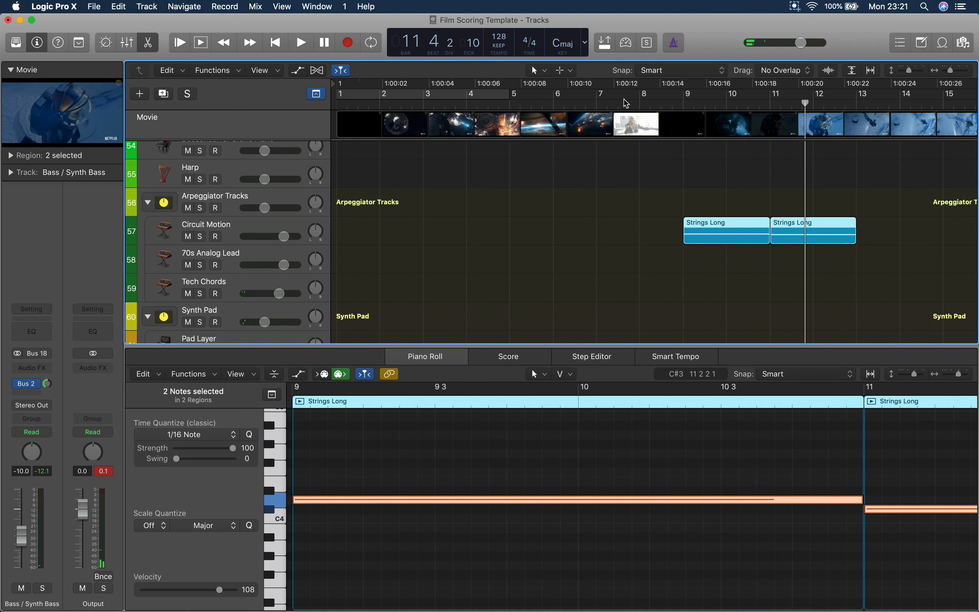
key(space)
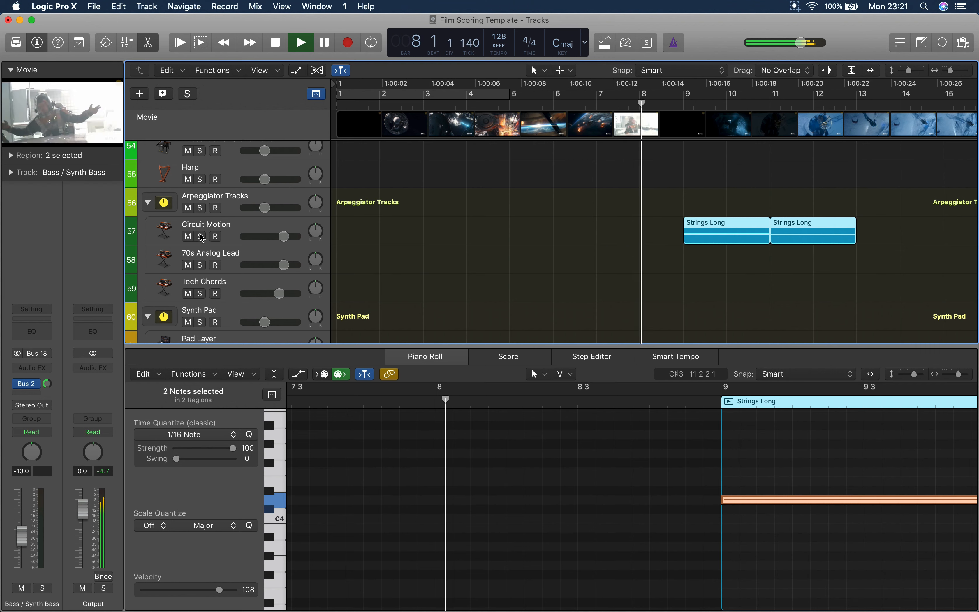
click(201, 237)
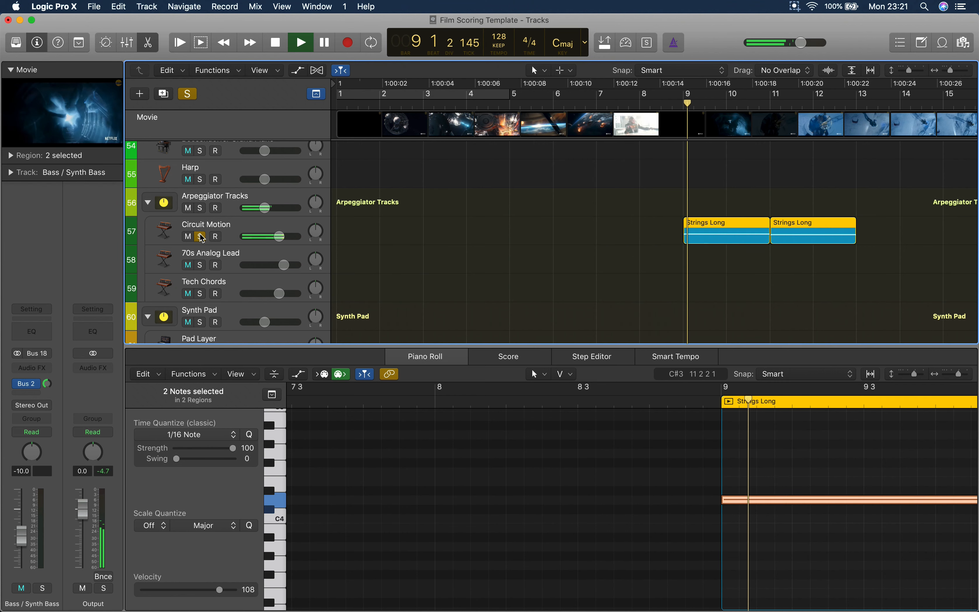
click(201, 237)
drag(279, 237, 296, 237)
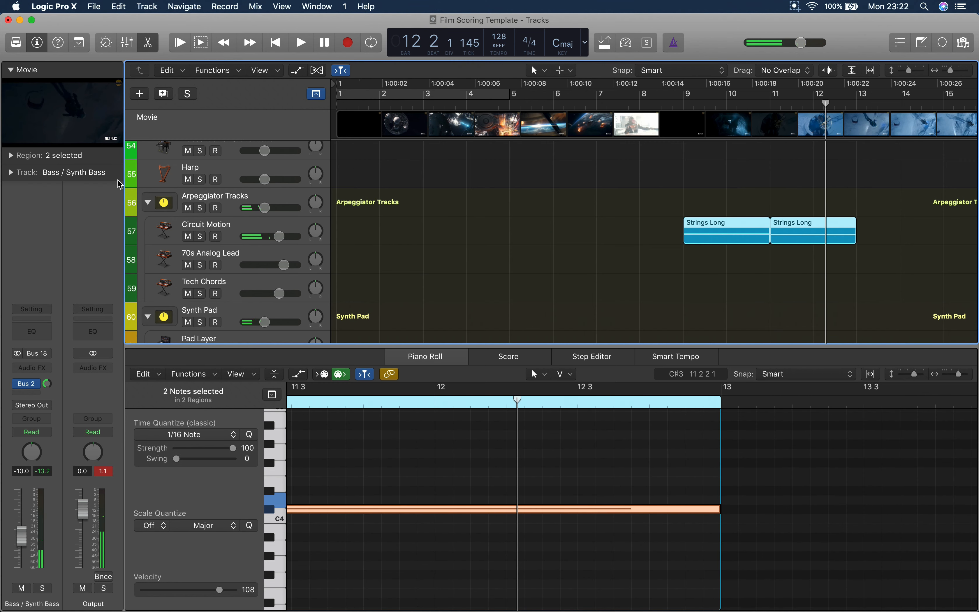
Step: Collapse the Arpeggiator Tracks, Synth Pad and Bass / Synth Bass stacks
click(148, 203)
click(149, 232)
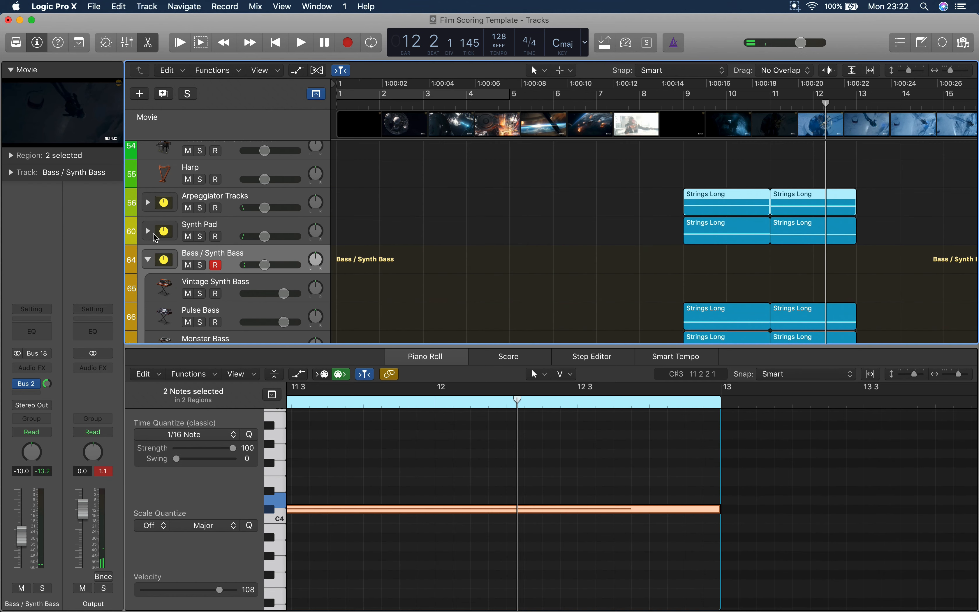
click(150, 259)
Step: Return to the Sound Effects tracks and close the Piano Roll editor to enlarge the track area
scroll(526, 251, up, 1)
scroll(558, 263, down, 3)
scroll(563, 267, up, 2)
scroll(564, 267, up, 10)
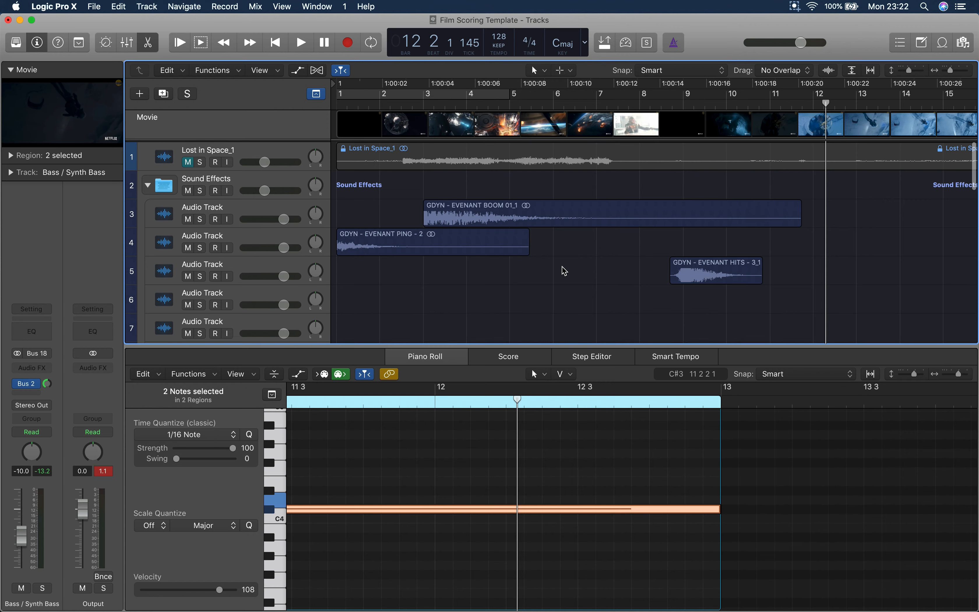
scroll(564, 271, down, 2)
scroll(565, 271, down, 5)
scroll(562, 271, up, 10)
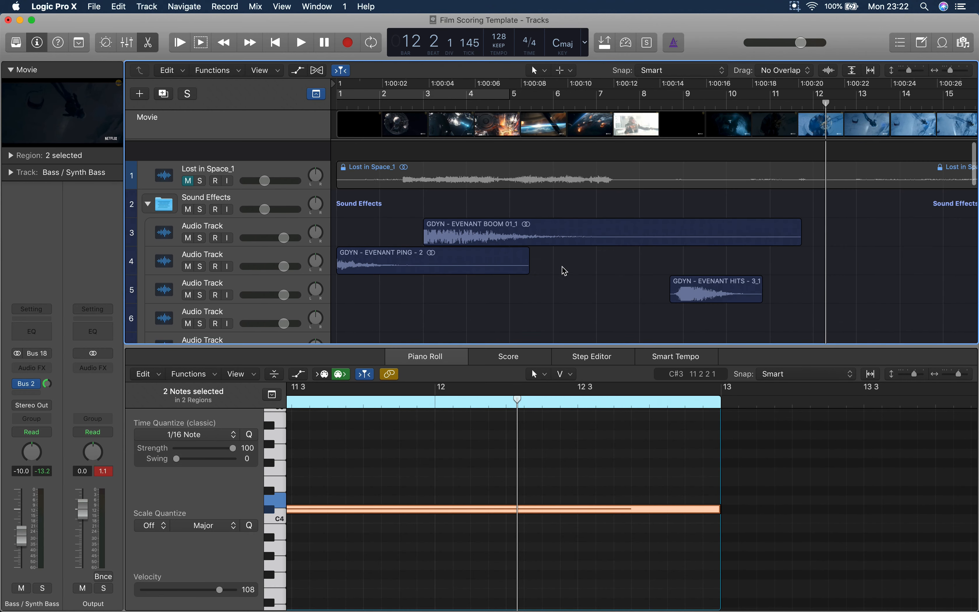
key(e)
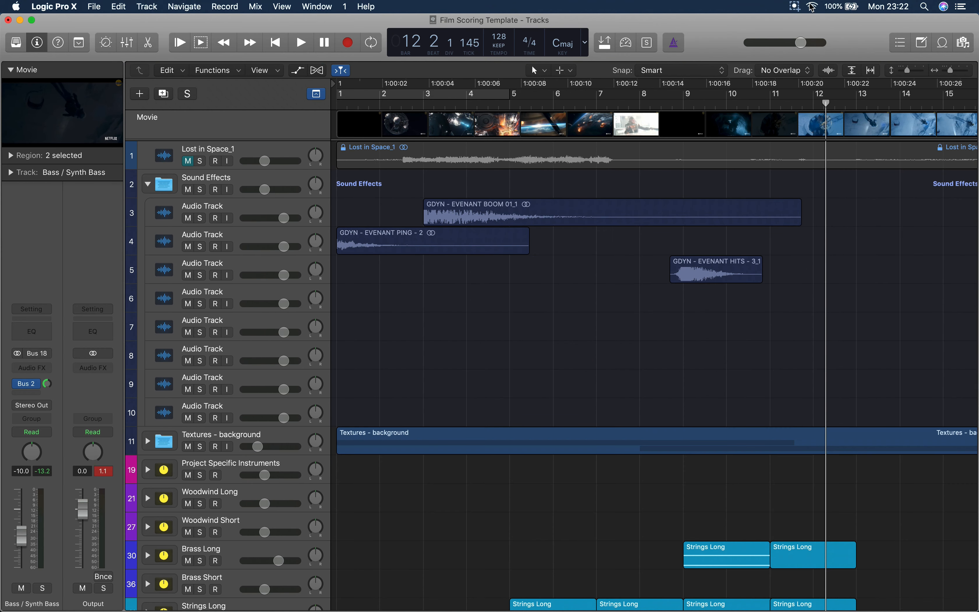